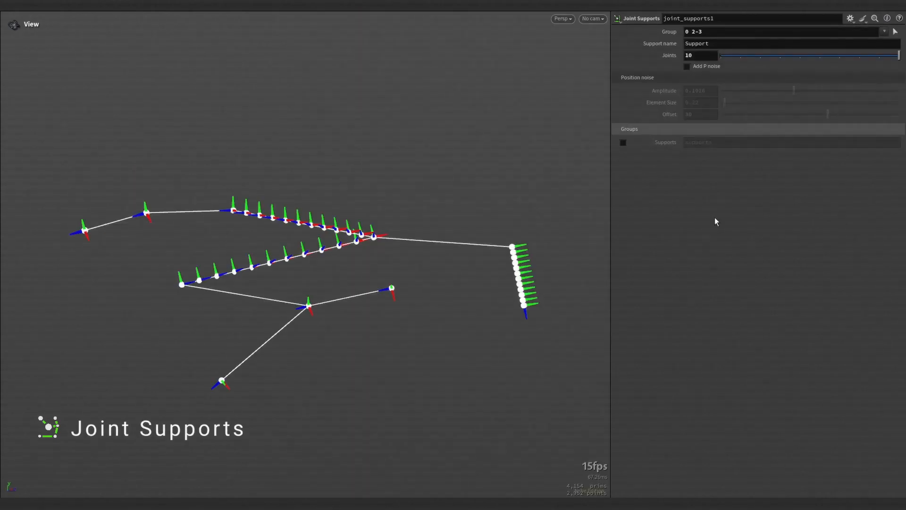
Set the support joint count to 10 and pick the upper middle segment and the lower leg segment as the Joint Supports group
{"action": "mouse_move", "coordinate": [899, 56]}
{"action": "left_mouse_down"}
{"action": "mouse_move", "coordinate": [758, 56]}
{"action": "mouse_move", "coordinate": [902, 55]}
{"action": "left_mouse_up"}
{"action": "left_click", "coordinate": [895, 32]}
{"action": "left_click", "coordinate": [304, 229]}
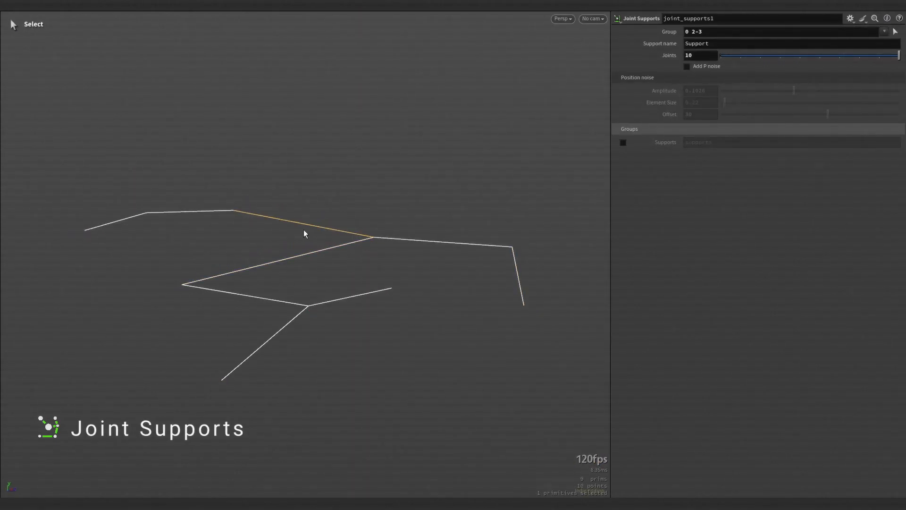
{"action": "key", "text": "Return"}
{"action": "left_click", "coordinate": [895, 32]}
{"action": "left_click", "coordinate": [278, 338], "text": "shift"}
{"action": "key", "text": "Return"}
Enable P noise on the support joints and adjust the noise amplitude
{"action": "left_click", "coordinate": [705, 66]}
{"action": "left_click_drag", "start_coordinate": [794, 91], "coordinate": [732, 103]}
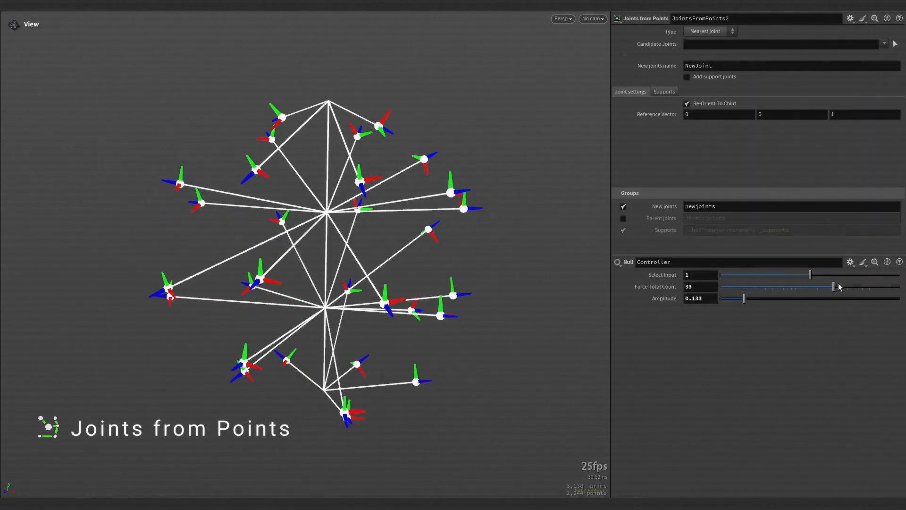
Add support joints to the Joints from Points result and enable P noise on them with an increased amplitude
{"action": "left_click", "coordinate": [687, 76]}
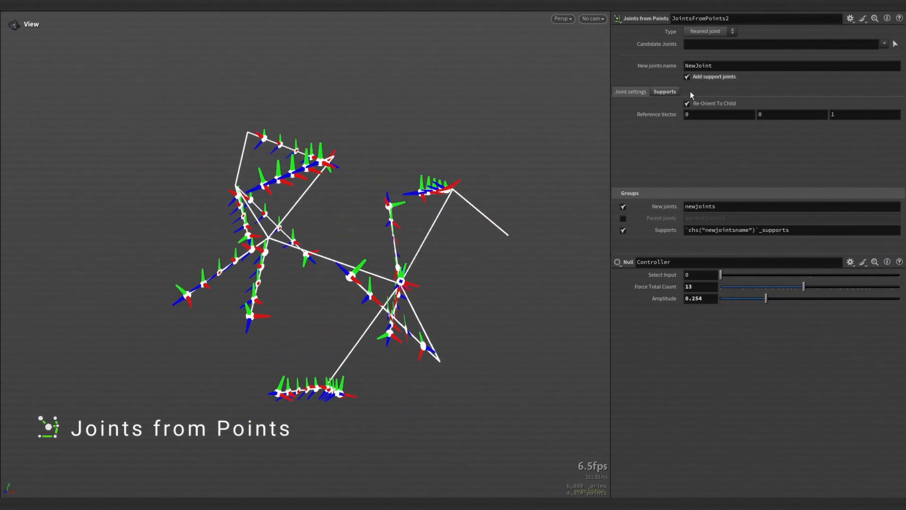
{"action": "left_click", "coordinate": [664, 91]}
{"action": "left_click", "coordinate": [687, 127]}
{"action": "left_click_drag", "start_coordinate": [758, 152], "coordinate": [818, 150]}
Turn off the support joints and start picking the candidate joints in the viewport
{"action": "left_click", "coordinate": [710, 76]}
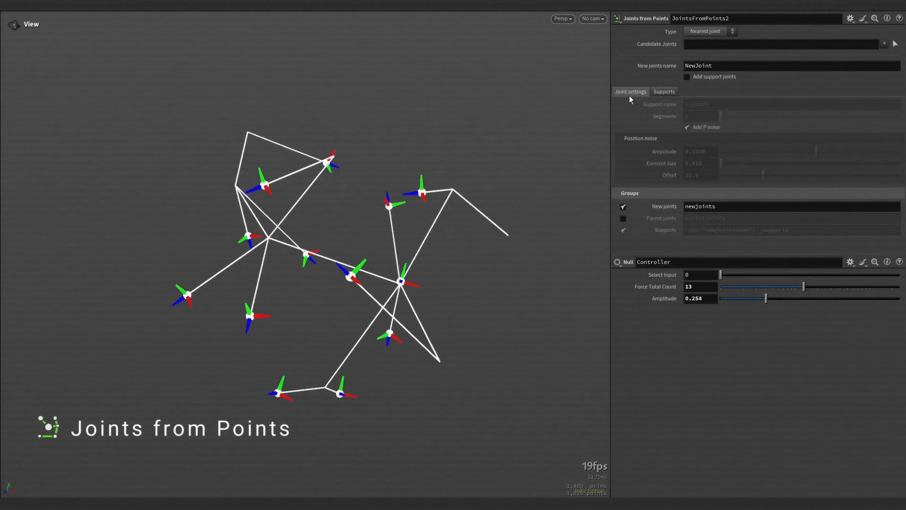
{"action": "left_click", "coordinate": [710, 31]}
{"action": "left_click", "coordinate": [704, 52]}
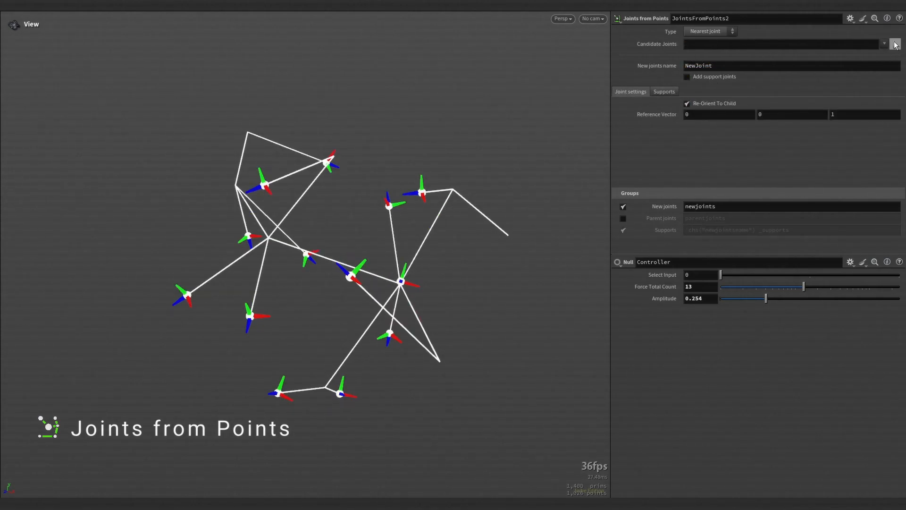
{"action": "left_click", "coordinate": [896, 44]}
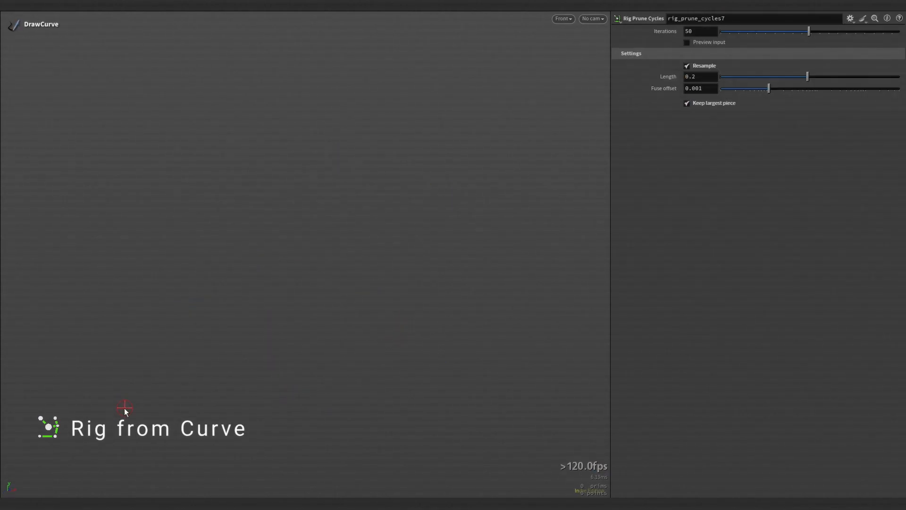
Draw a tall freehand main curve in the front view and add several branching strokes to it
{"action": "left_click_drag", "start_coordinate": [117, 409], "coordinate": [138, 165]}
{"action": "left_click_drag", "start_coordinate": [136, 297], "coordinate": [111, 194]}
{"action": "left_click_drag", "start_coordinate": [137, 300], "coordinate": [195, 192]}
{"action": "left_click_drag", "start_coordinate": [106, 196], "coordinate": [110, 203]}
{"action": "mouse_move", "coordinate": [135, 282]}
{"action": "left_mouse_down"}
{"action": "mouse_move", "coordinate": [66, 325]}
{"action": "mouse_move", "coordinate": [75, 251]}
{"action": "mouse_move", "coordinate": [170, 236]}
{"action": "left_mouse_up"}
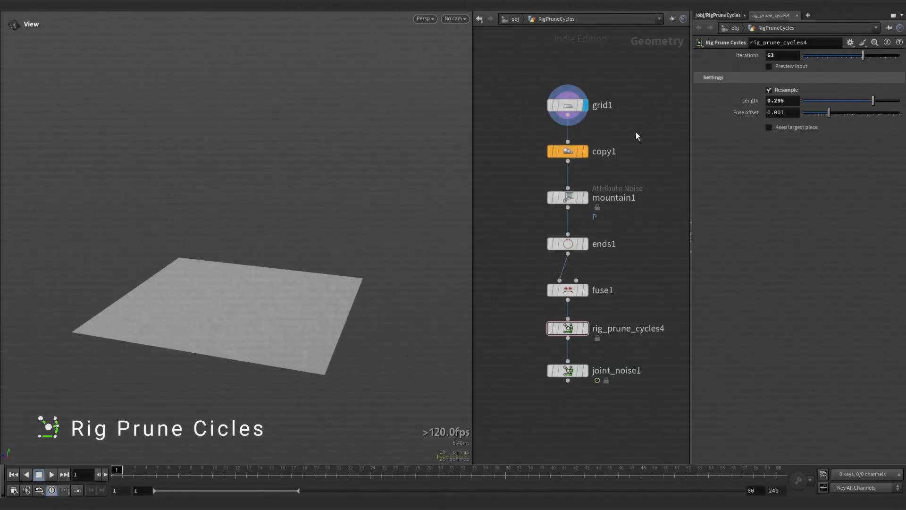
Display the outputs of copy1, mountain1, ends1, fuse1 and rig_prune_cycles4 one after another
{"action": "left_click", "coordinate": [585, 151]}
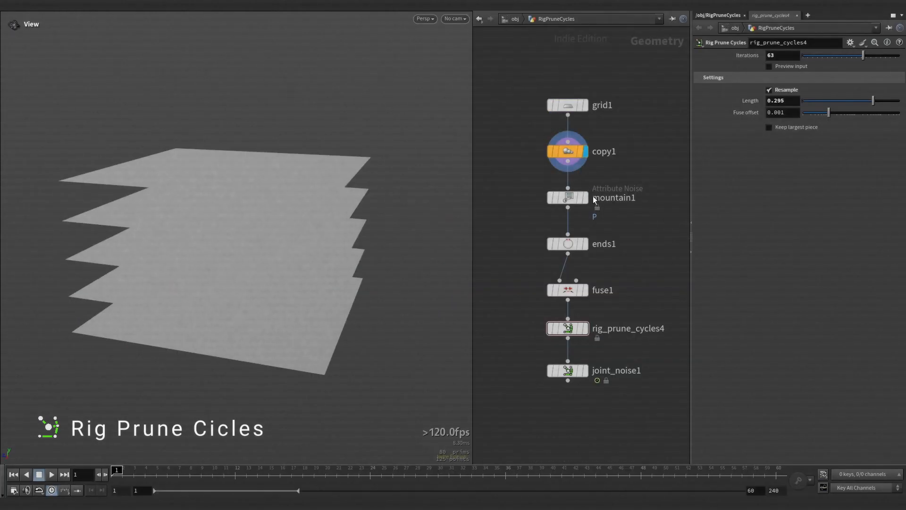
{"action": "left_click", "coordinate": [586, 198]}
{"action": "left_click", "coordinate": [585, 244]}
{"action": "left_click", "coordinate": [586, 291]}
{"action": "left_click", "coordinate": [586, 328]}
Set the Rig Prune Cycles iterations to 65 with the input preview on, and switch the preview off again
{"action": "left_click", "coordinate": [789, 67]}
{"action": "left_click", "coordinate": [803, 56]}
{"action": "left_click_drag", "start_coordinate": [804, 58], "coordinate": [865, 56]}
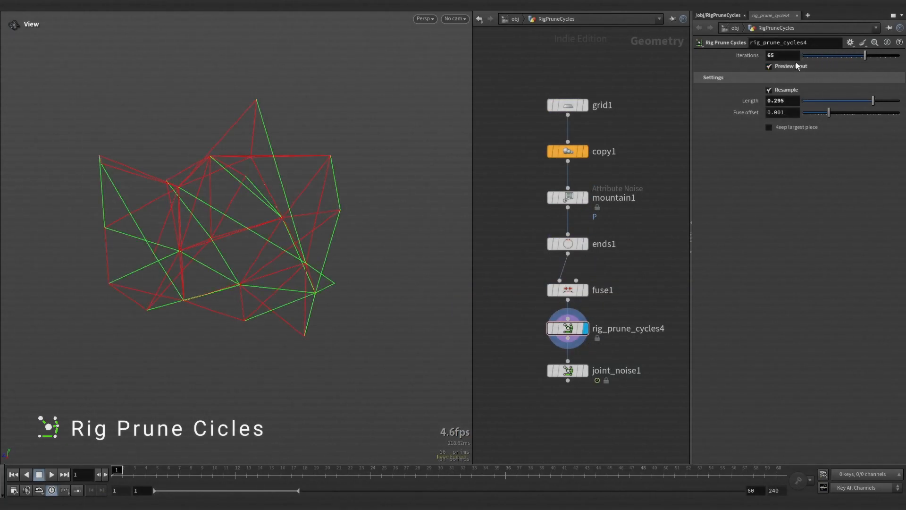
{"action": "left_click", "coordinate": [783, 67]}
Display joint_noise1 and play its animation
{"action": "left_click", "coordinate": [586, 371]}
{"action": "left_click", "coordinate": [51, 475]}
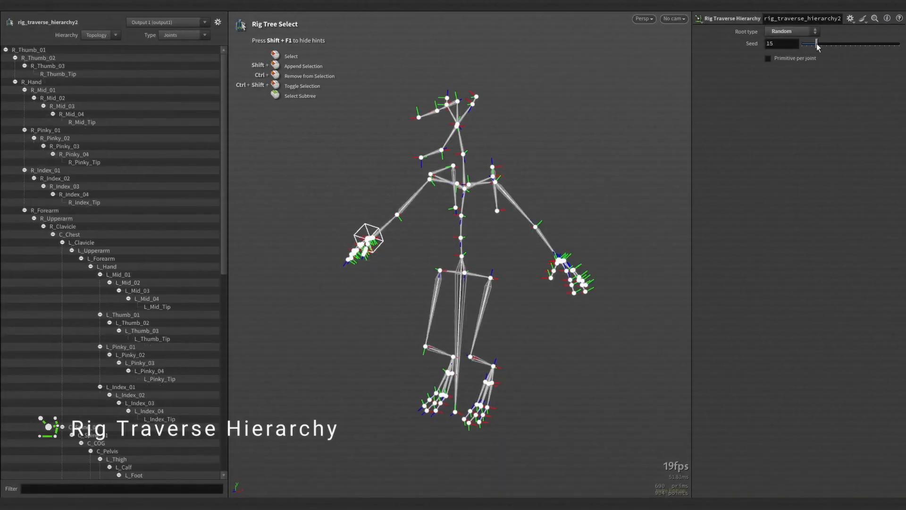
Switch the Rig Traverse Hierarchy root type away from Random and adjust the root setting
{"action": "left_click", "coordinate": [797, 31]}
{"action": "left_click", "coordinate": [791, 67]}
{"action": "middle_click_drag", "start_coordinate": [797, 43], "coordinate": [775, 41]}
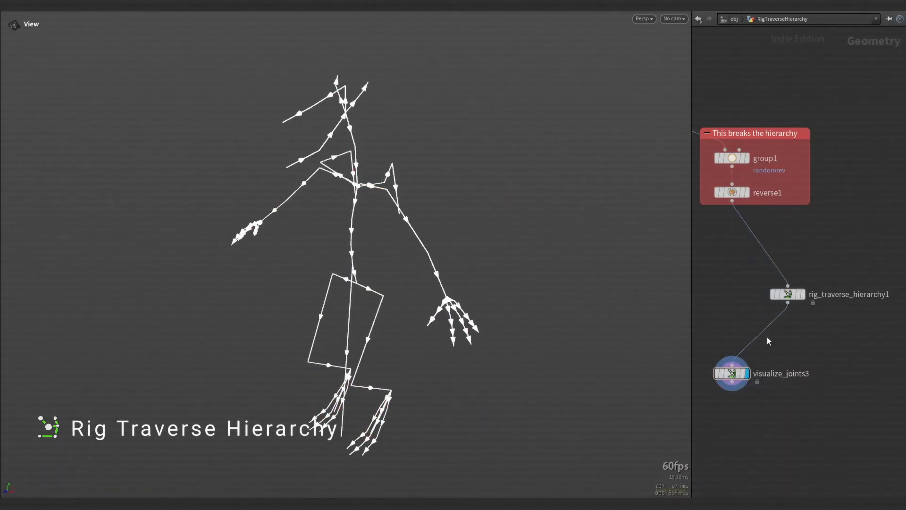
{"action": "key", "text": "p"}
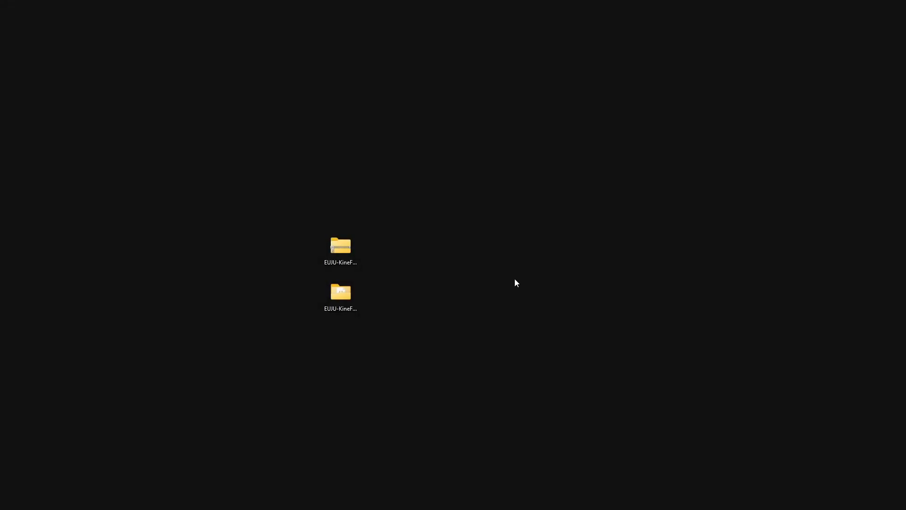
Open the extracted EUJU-KineFX_v1-0 folder on the desktop and select EUJU-KineFX.json for copying
{"action": "double_click", "coordinate": [340, 292]}
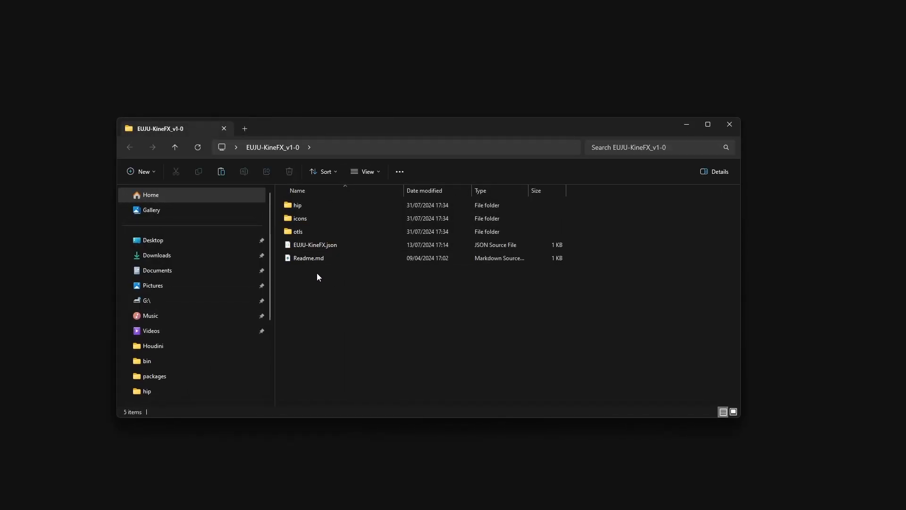
{"action": "left_click", "coordinate": [310, 245]}
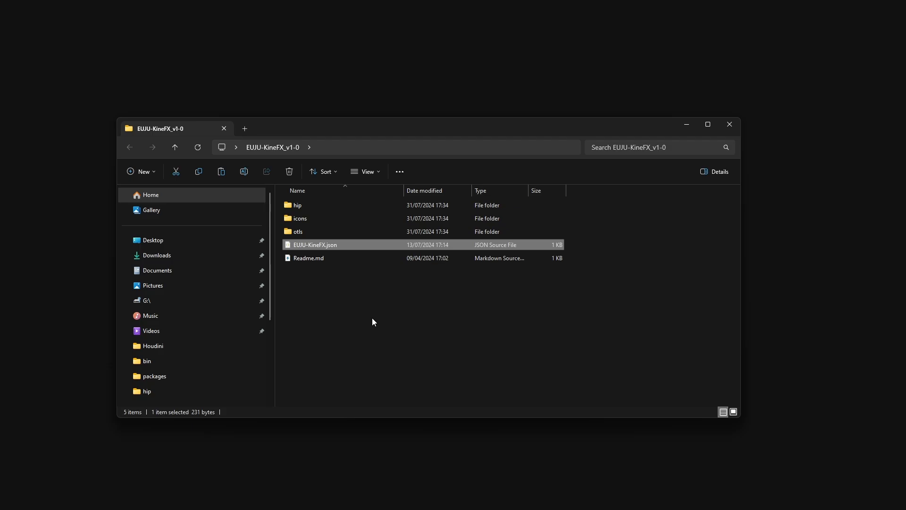
Paste EUJU-KineFX.json into the packages folder inside Documents > houdini20.5
{"action": "left_click", "coordinate": [182, 270]}
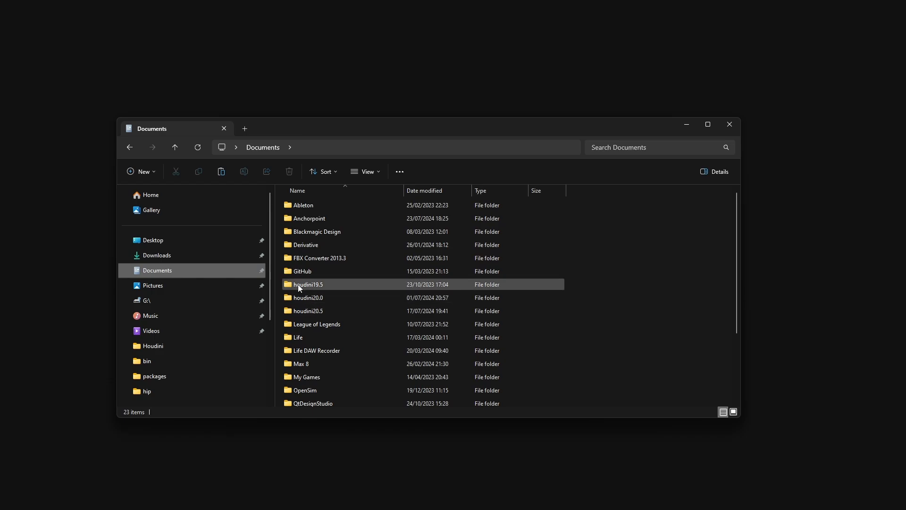
{"action": "left_click", "coordinate": [310, 310]}
{"action": "double_click", "coordinate": [311, 311]}
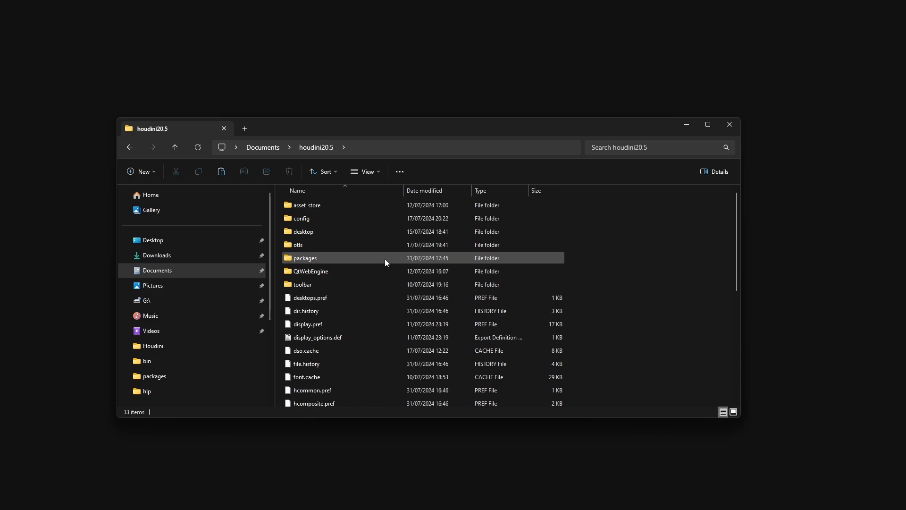
{"action": "left_click", "coordinate": [314, 259]}
{"action": "double_click", "coordinate": [312, 259]}
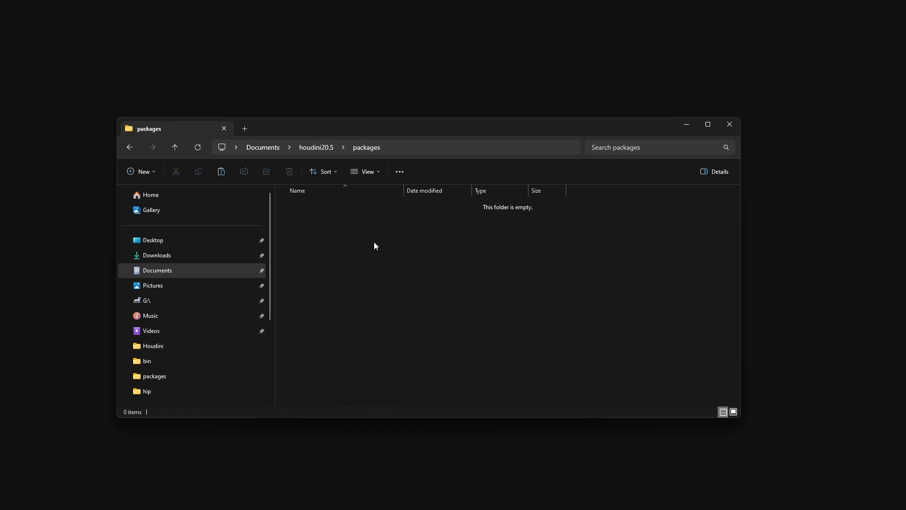
{"action": "key", "text": "ctrl+v"}
{"action": "left_click", "coordinate": [327, 214]}
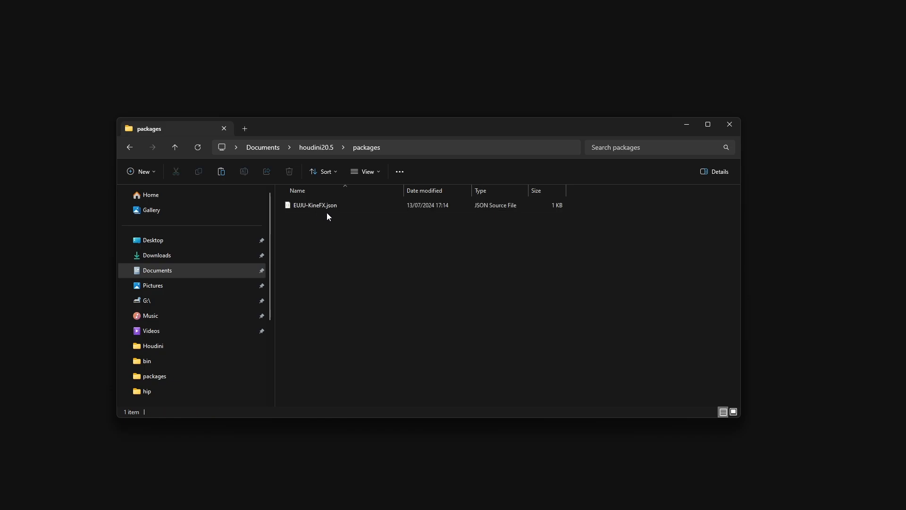
Shrink the packages window and place the reopened EUJU-KineFX_v1-0 folder window beside it
{"action": "left_click_drag", "start_coordinate": [334, 125], "coordinate": [600, 119]}
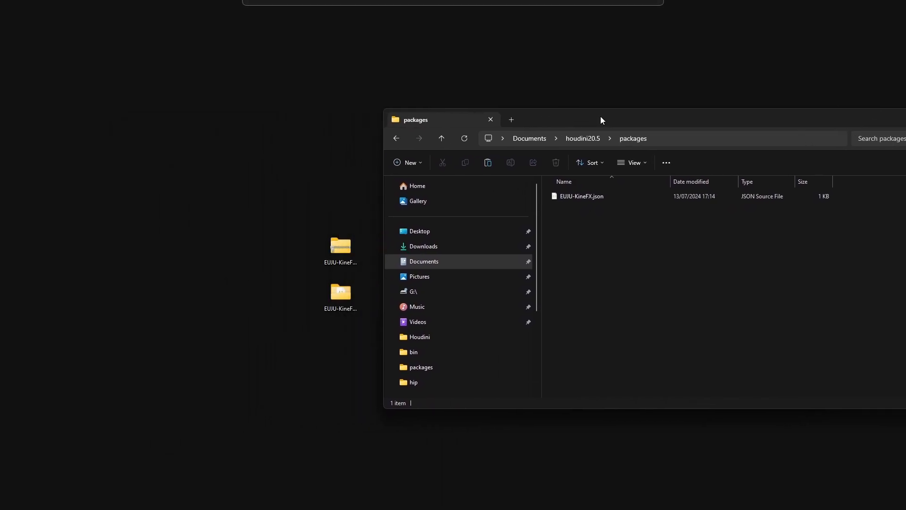
{"action": "left_click_drag", "start_coordinate": [383, 107], "coordinate": [640, 95]}
{"action": "left_click_drag", "start_coordinate": [807, 105], "coordinate": [565, 153]}
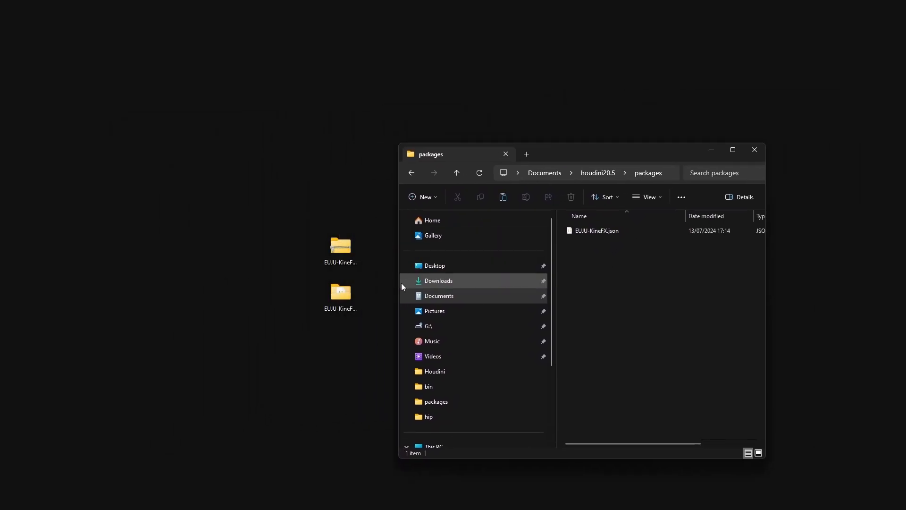
{"action": "double_click", "coordinate": [349, 295]}
{"action": "left_click_drag", "start_coordinate": [635, 170], "coordinate": [239, 155]}
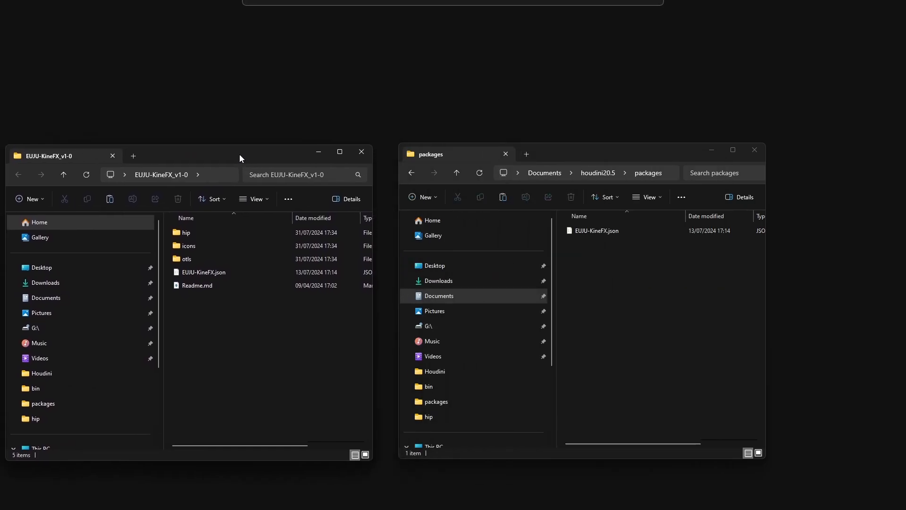
Copy the EUJU-KineFX_v1-0 folder path and paste it as the EUJU_KineFX value in the EUJU-KineFX.json of the packages folder
{"action": "left_click", "coordinate": [218, 177]}
{"action": "key", "text": "ctrl+c"}
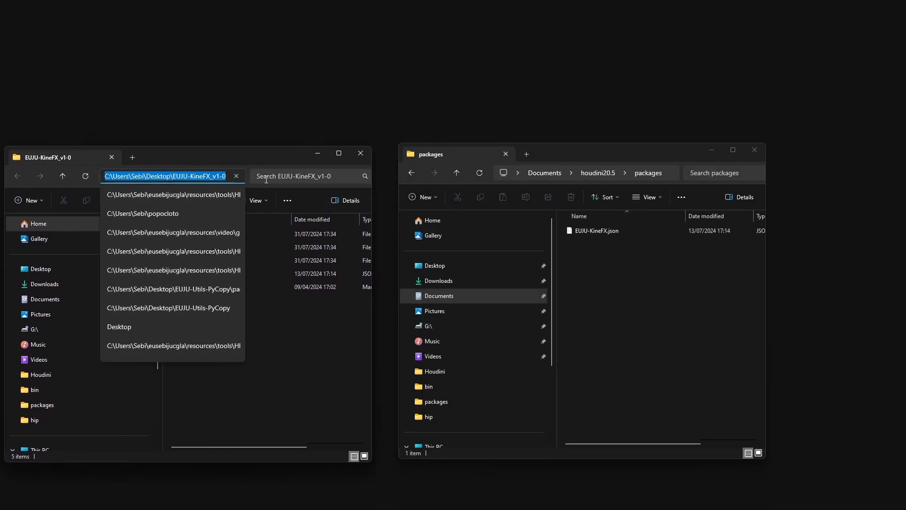
{"action": "left_click", "coordinate": [616, 255]}
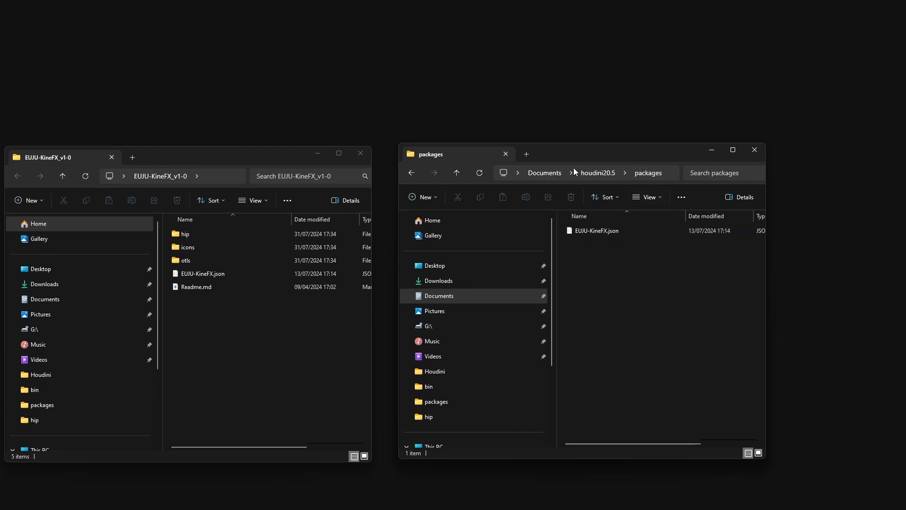
{"action": "double_click", "coordinate": [596, 231]}
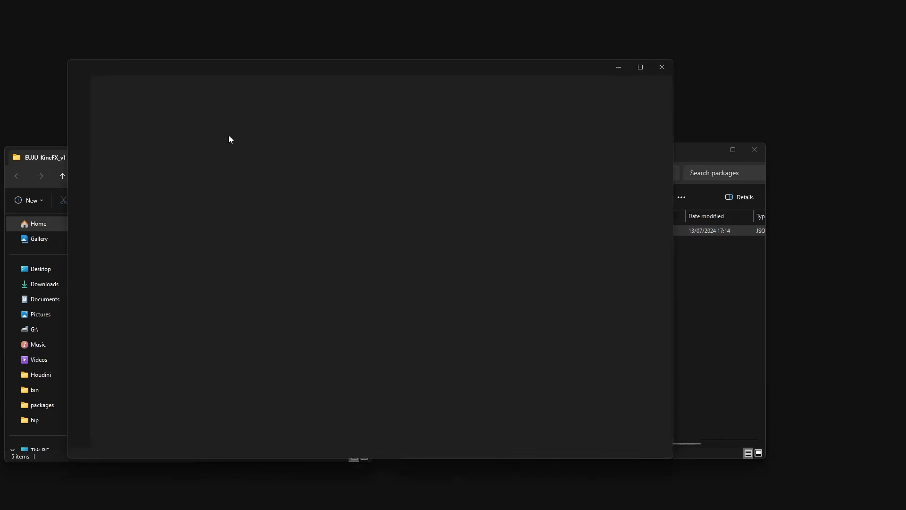
{"action": "left_click_drag", "start_coordinate": [223, 155], "coordinate": [322, 158]}
{"action": "key", "text": "ctrl+v"}
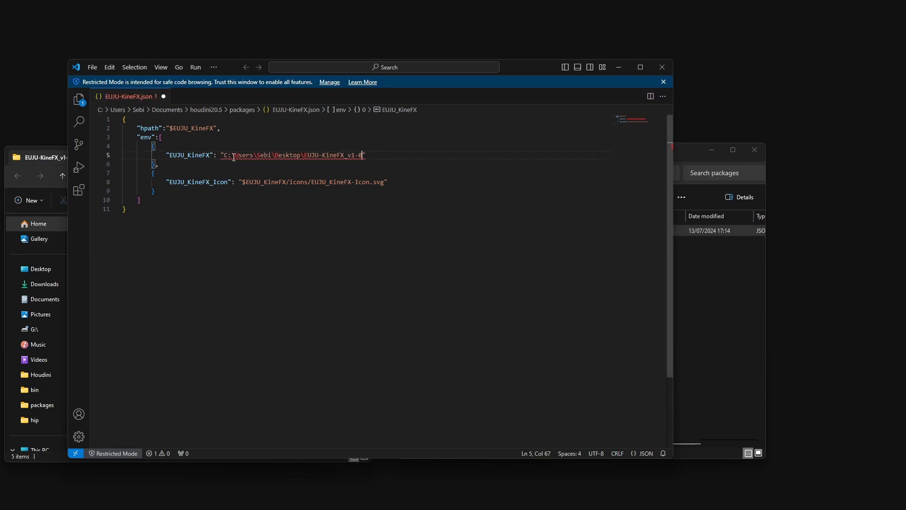
Replace every backslash in the EUJU_KineFX path with a forward slash using find and replace
{"action": "left_click_drag", "start_coordinate": [232, 156], "coordinate": [361, 157]}
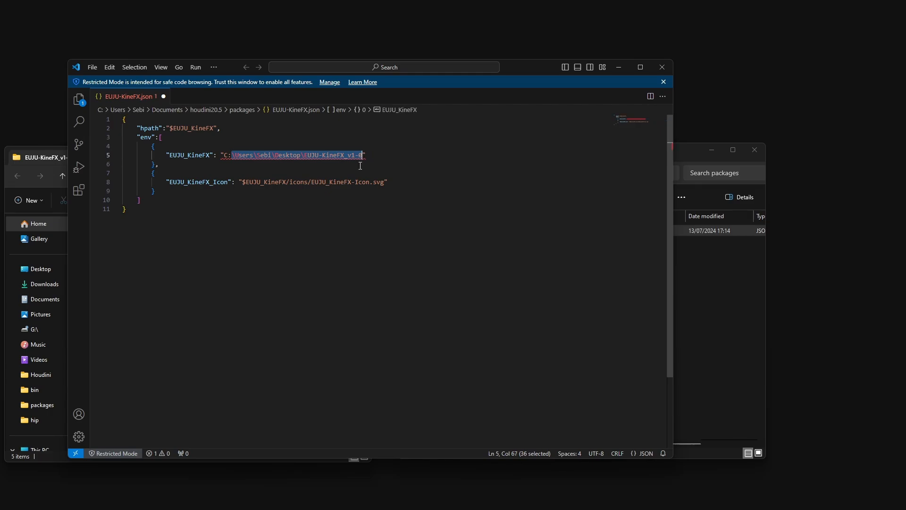
{"action": "left_click", "coordinate": [359, 166]}
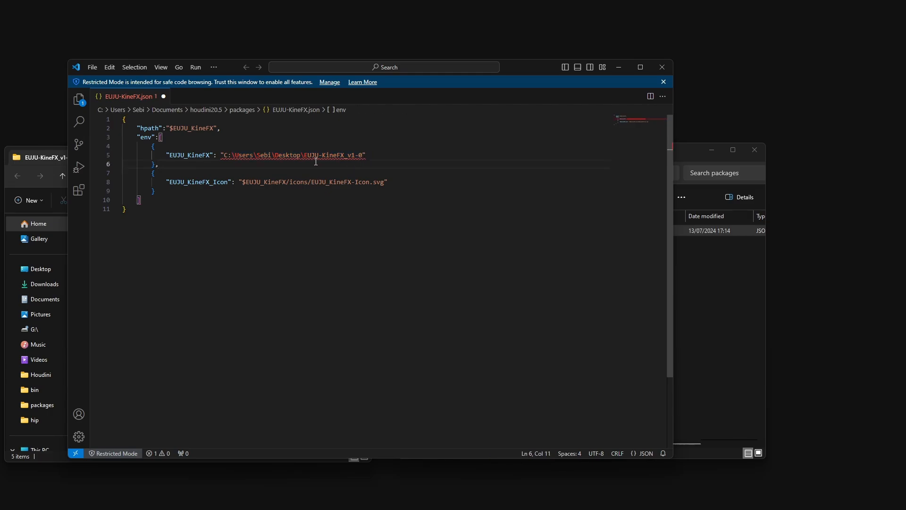
{"action": "double_click", "coordinate": [287, 182]}
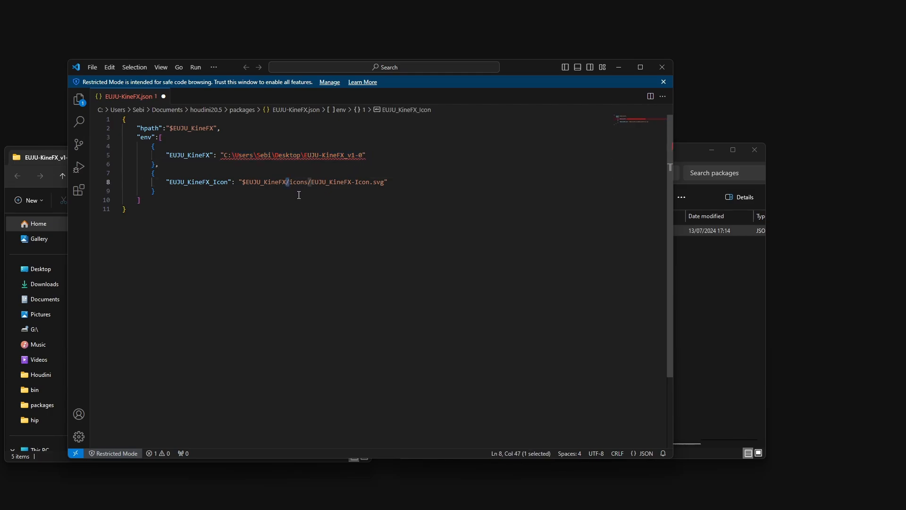
{"action": "left_click", "coordinate": [370, 155]}
{"action": "key", "text": "ctrl+h"}
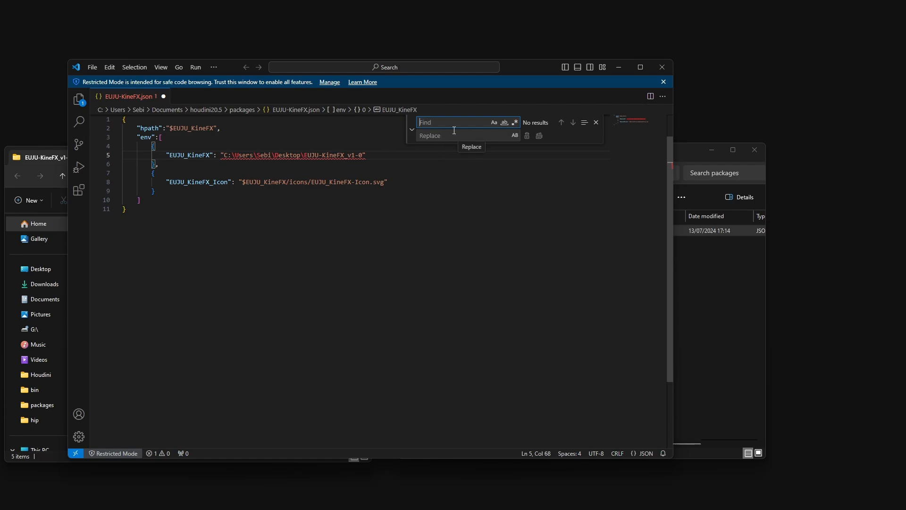
{"action": "type", "text": "\\"}
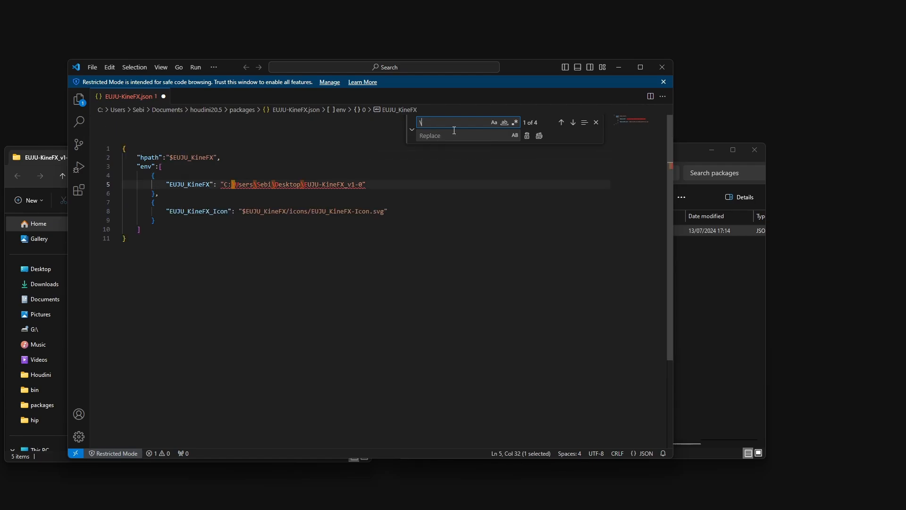
{"action": "key", "text": "Tab"}
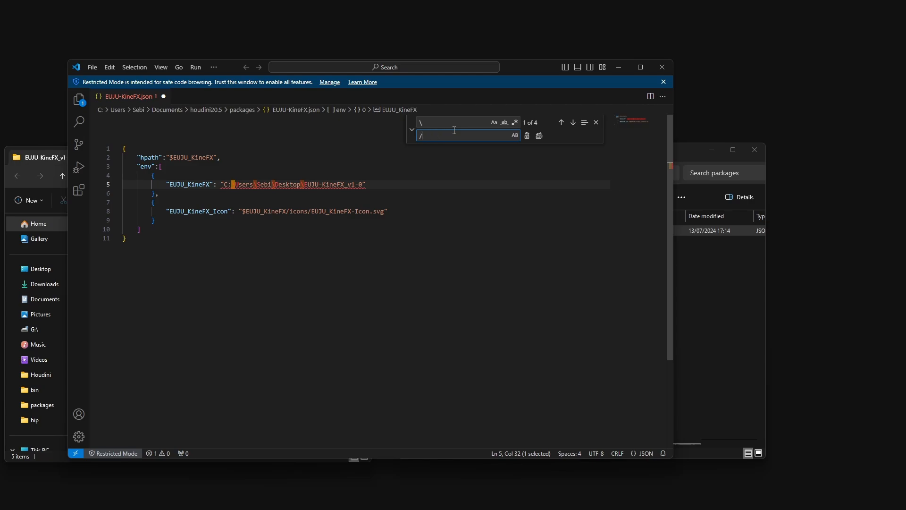
{"action": "key", "text": "Return"}
{"action": "key", "text": "Return"}
{"action": "key", "text": "Return"}
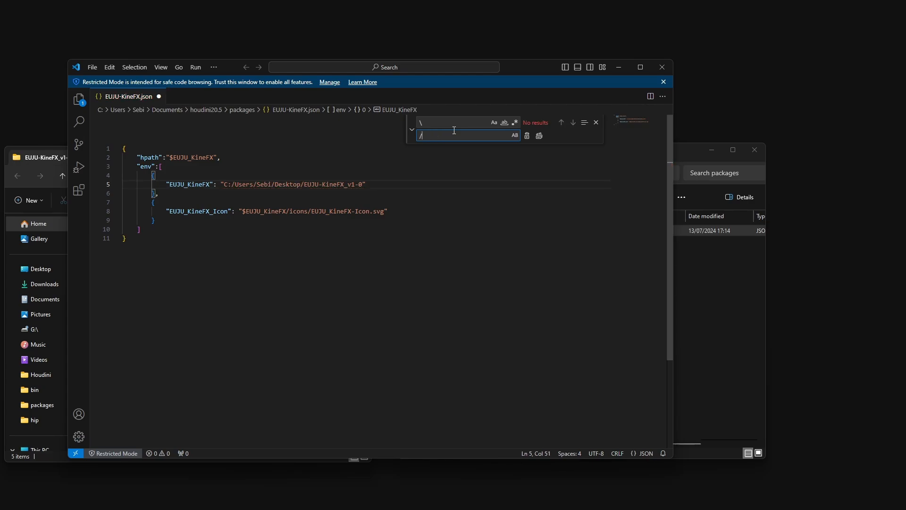
Save EUJU-KineFX.json, check the corrected path and close the editor
{"action": "left_click", "coordinate": [423, 191]}
{"action": "key", "text": "ctrl+s"}
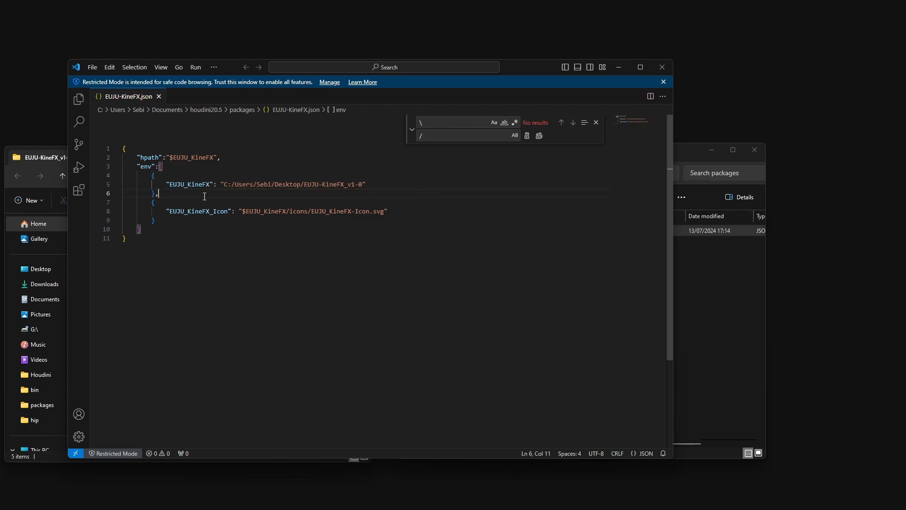
{"action": "left_click_drag", "start_coordinate": [225, 185], "coordinate": [361, 186]}
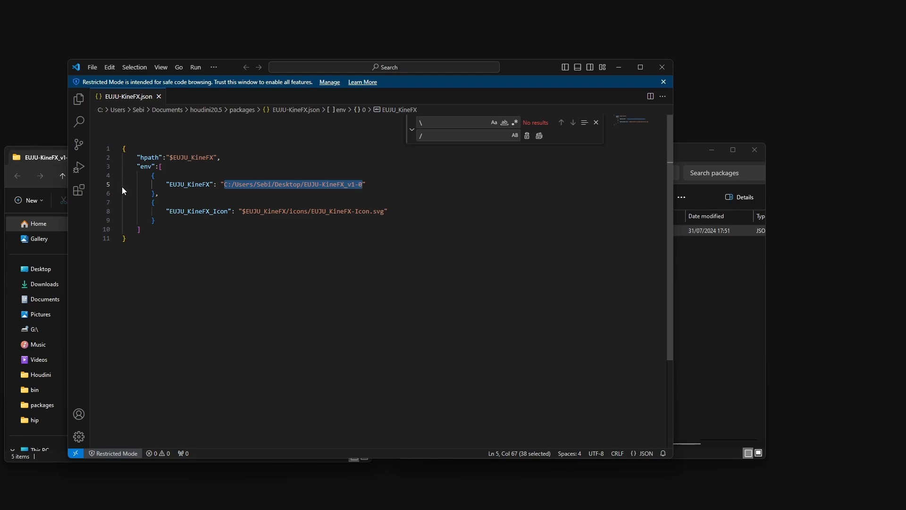
{"action": "left_click", "coordinate": [662, 67]}
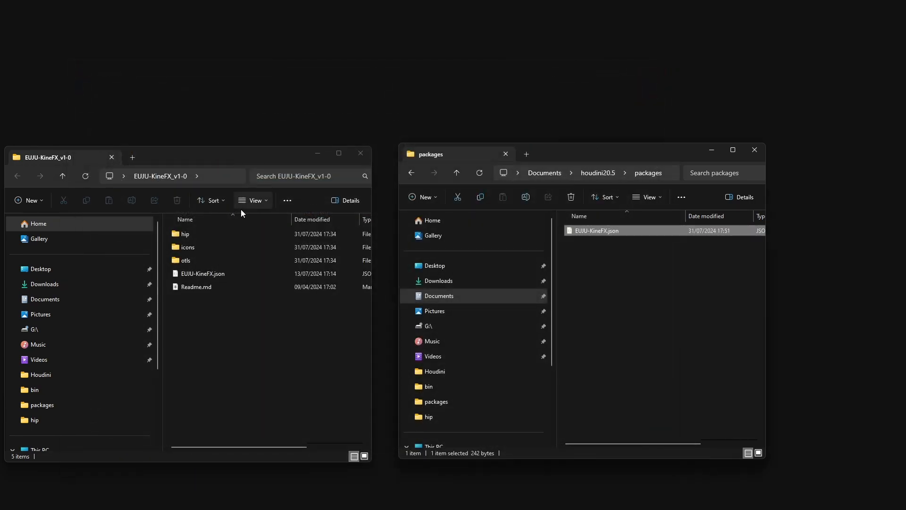
Open the EUJU-KineFX-Demo.hiplc scene from the hip folder of EUJU-KineFX_v1-0 in Houdini
{"action": "left_click", "coordinate": [207, 176]}
{"action": "left_click", "coordinate": [311, 342]}
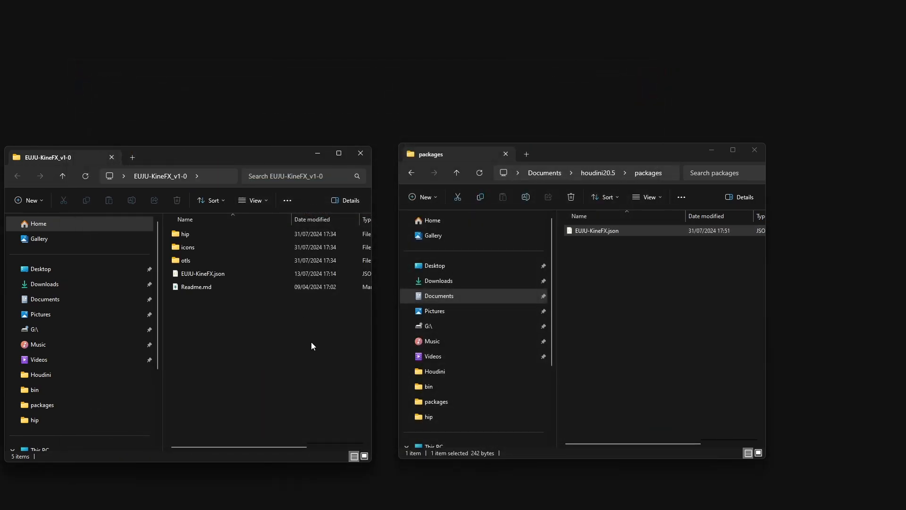
{"action": "left_click", "coordinate": [193, 261]}
{"action": "left_click", "coordinate": [217, 341]}
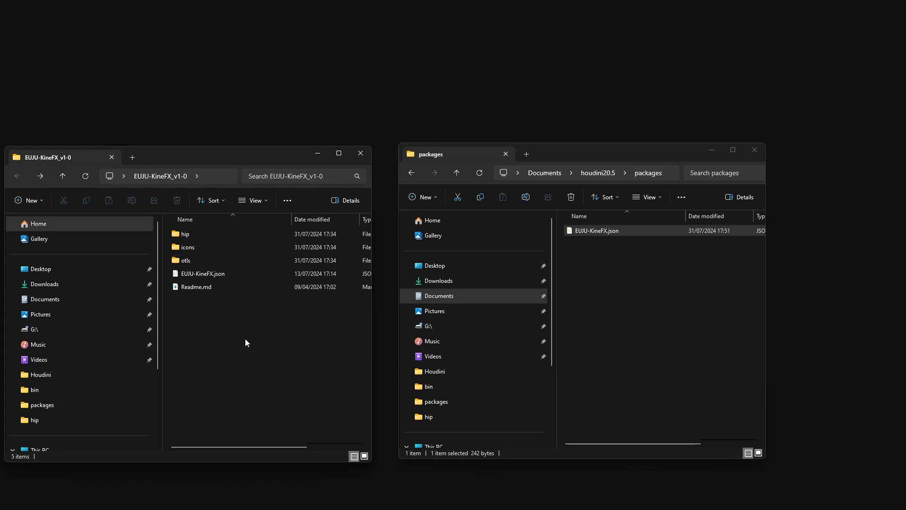
{"action": "double_click", "coordinate": [218, 233]}
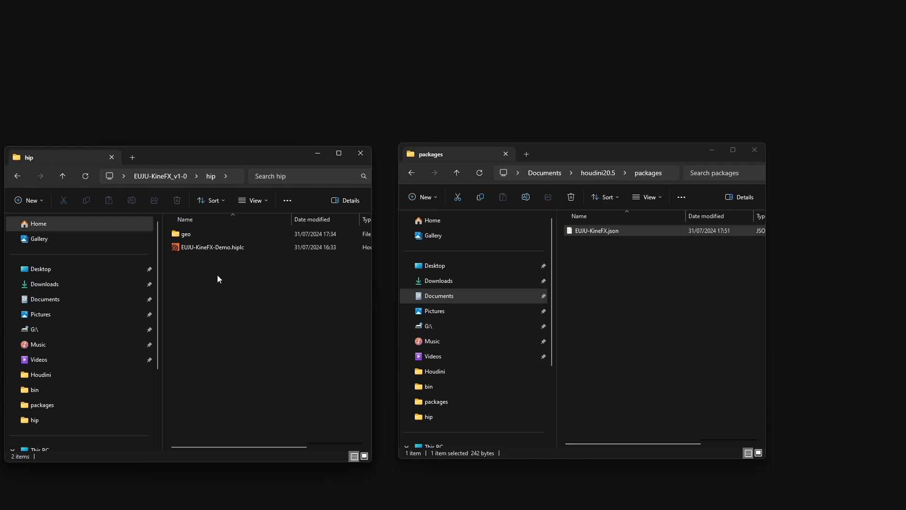
{"action": "left_click", "coordinate": [227, 248]}
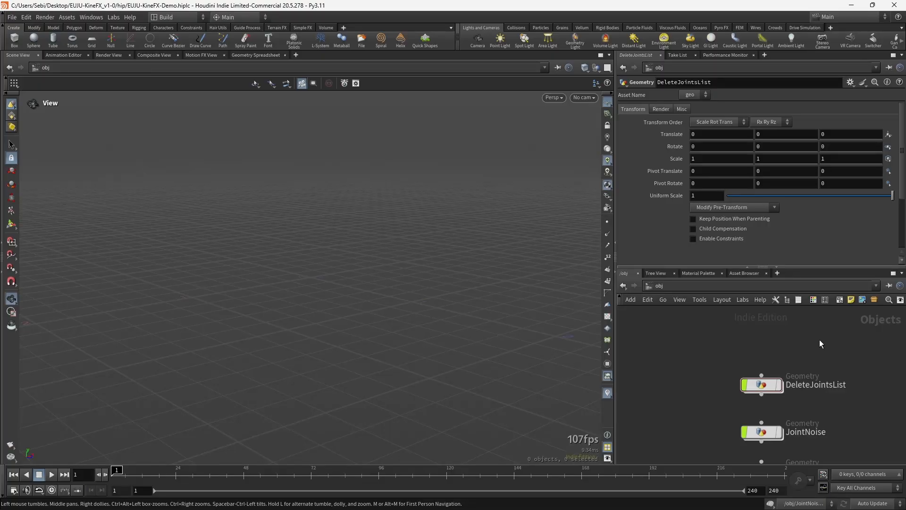
Go inside the DeleteJointsList geometry and place a standard Delete Joints node next to the existing node chain
{"action": "double_click", "coordinate": [763, 385]}
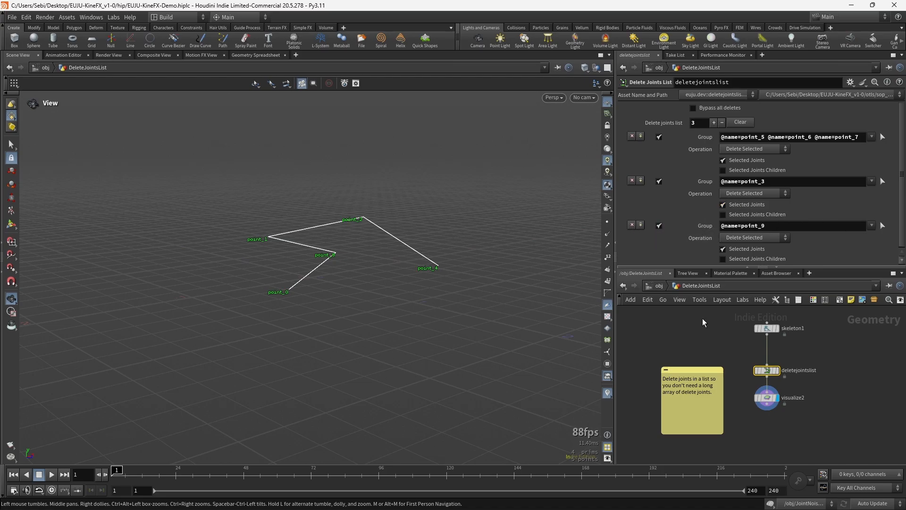
{"action": "key", "text": "Tab"}
{"action": "type", "text": "delete"}
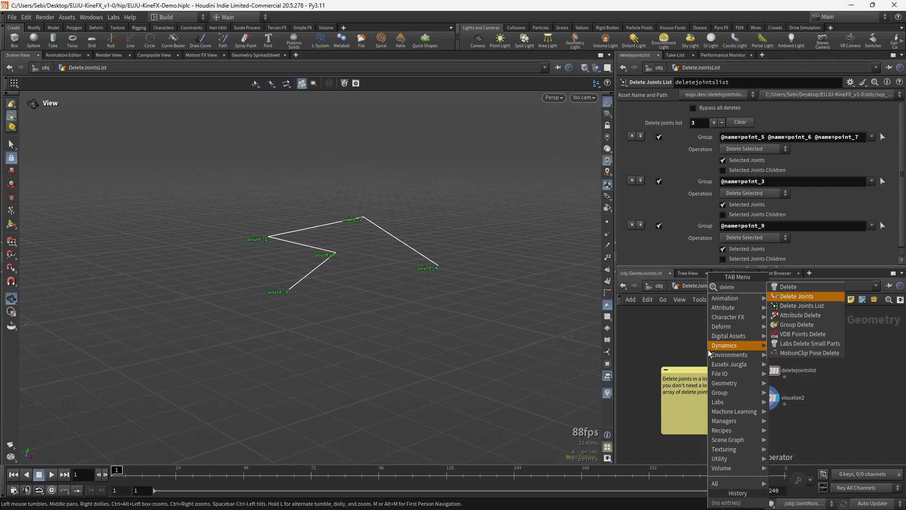
{"action": "key", "text": "Return"}
{"action": "left_click", "coordinate": [709, 351]}
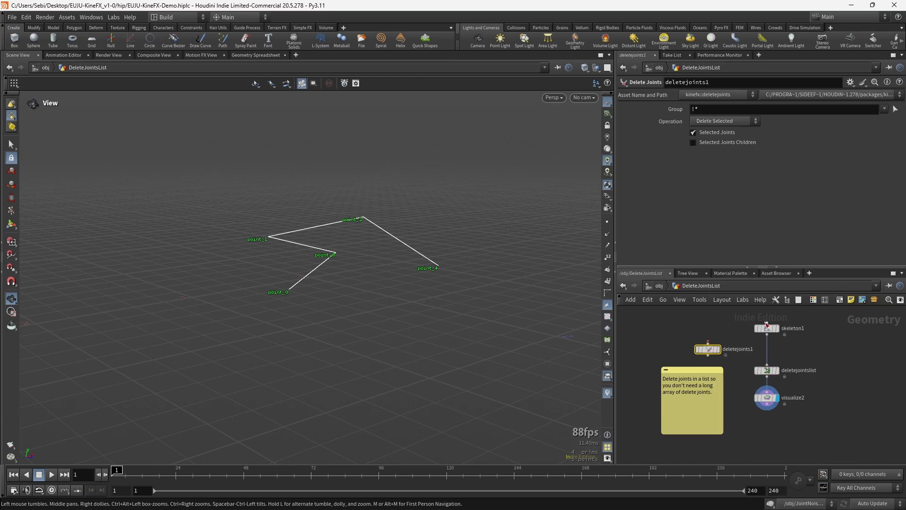
Switch the point_9 and point_3 entries of the deletejointslist node off and back on to compare the skeleton
{"action": "left_click", "coordinate": [767, 370]}
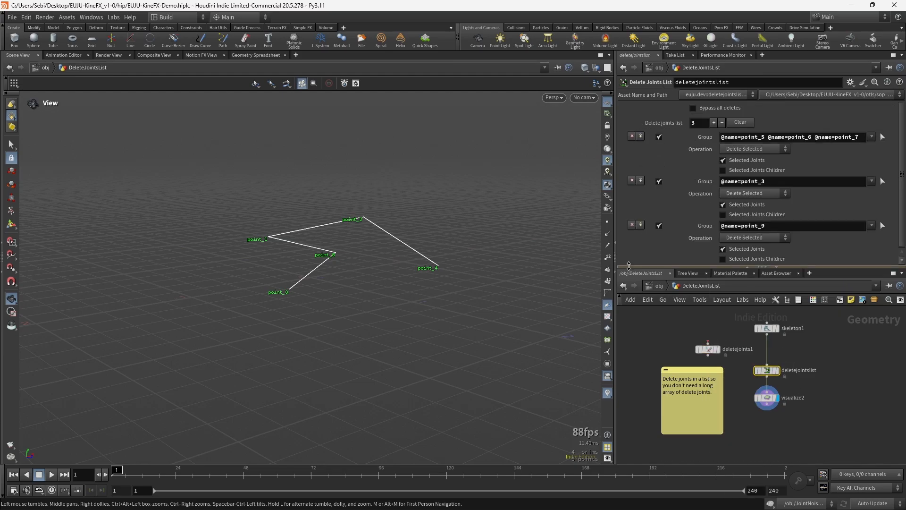
{"action": "left_click", "coordinate": [658, 226]}
{"action": "left_click", "coordinate": [660, 182]}
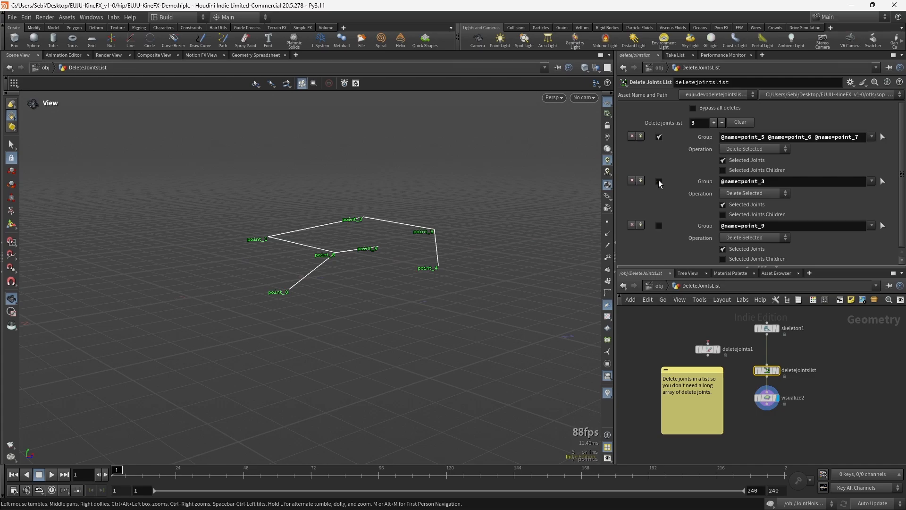
{"action": "left_click", "coordinate": [660, 182]}
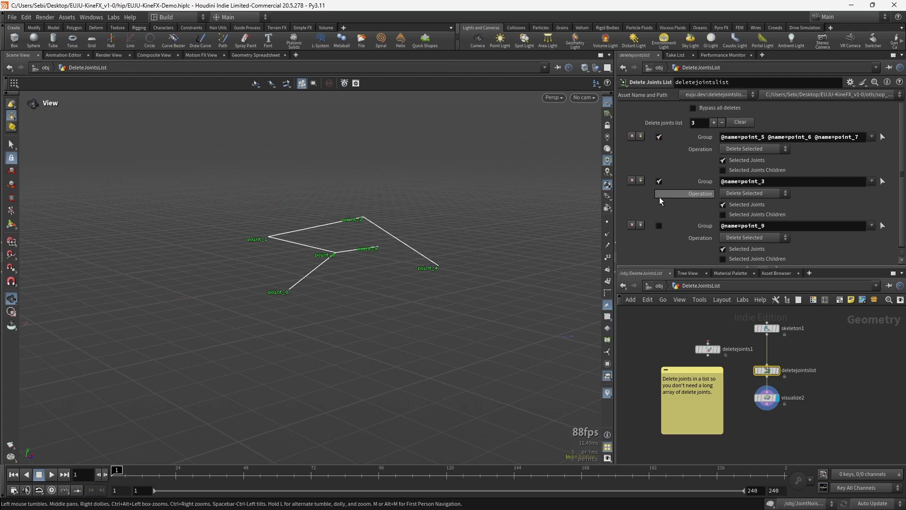
{"action": "left_click", "coordinate": [659, 226]}
{"action": "mouse_move", "coordinate": [767, 370]}
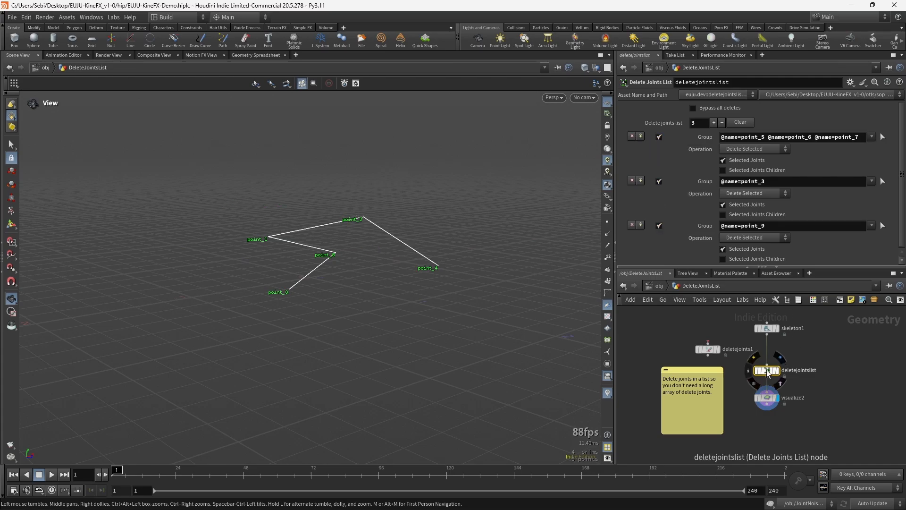
Replace the third delete entry with a new one whose group contains the joints point_1 and point_9 picked from the rig
{"action": "left_click", "coordinate": [630, 227]}
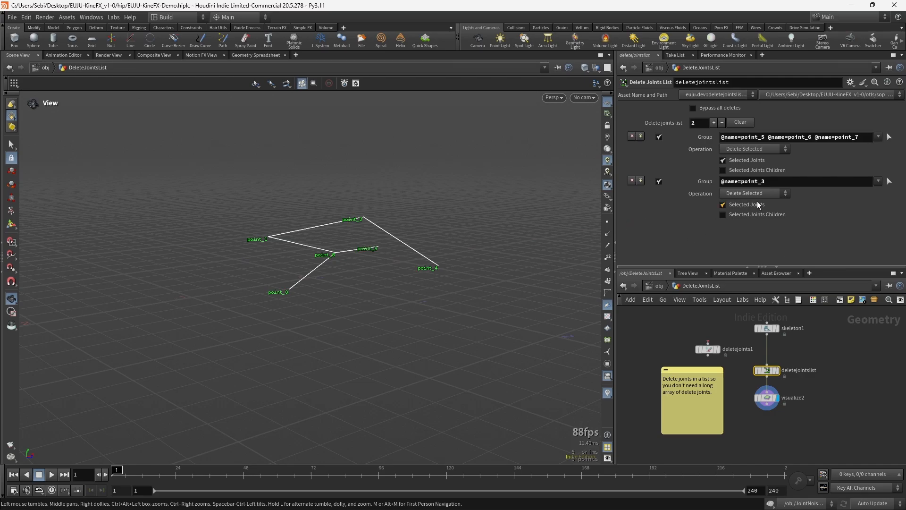
{"action": "left_click", "coordinate": [714, 122]}
{"action": "left_click", "coordinate": [882, 227]}
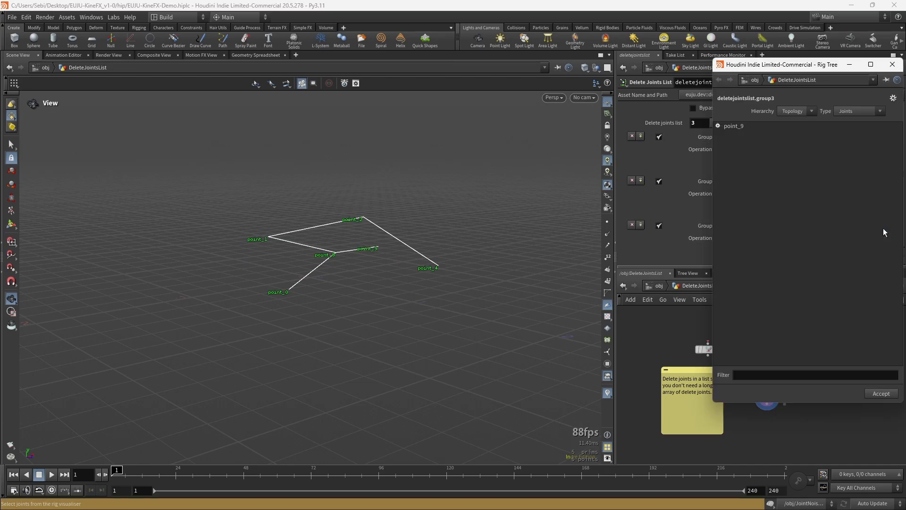
{"action": "left_click", "coordinate": [268, 237]}
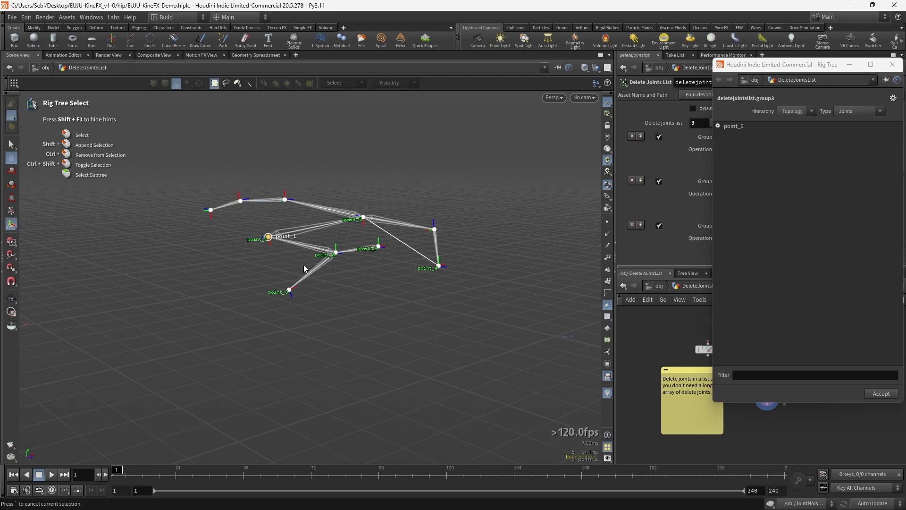
{"action": "left_click", "coordinate": [369, 235], "text": "shift"}
{"action": "key", "text": "Return"}
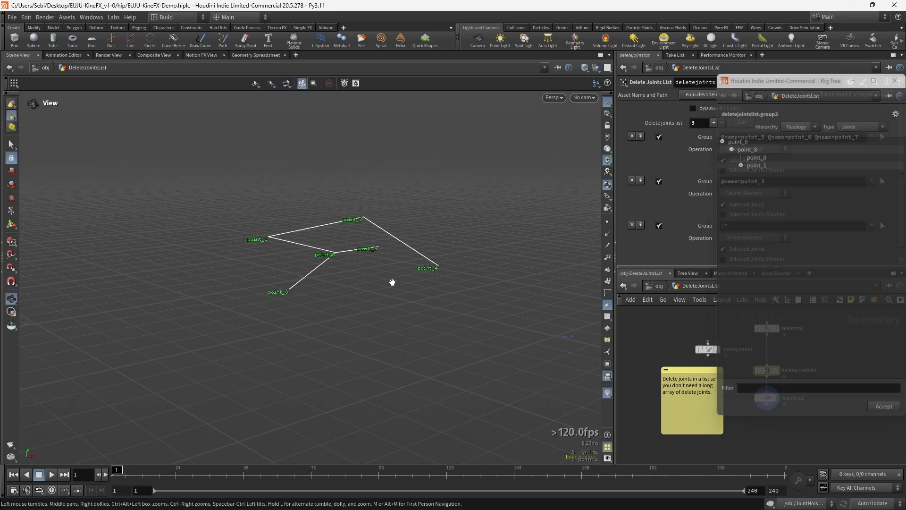
Toggle the three entries of the delete joints list to restore the joints they remove from the skeleton
{"action": "left_click", "coordinate": [659, 227]}
{"action": "left_click", "coordinate": [659, 226]}
{"action": "left_click", "coordinate": [659, 226]}
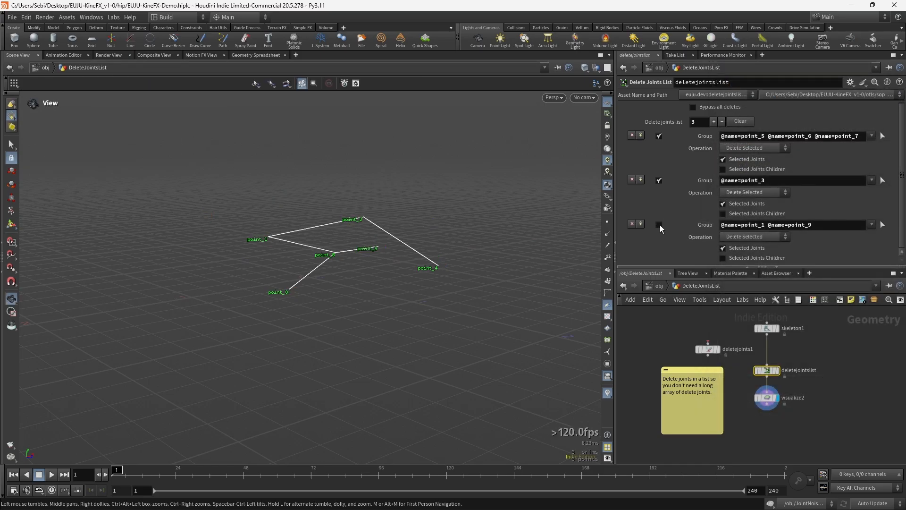
{"action": "left_click", "coordinate": [658, 182]}
{"action": "left_click", "coordinate": [659, 138]}
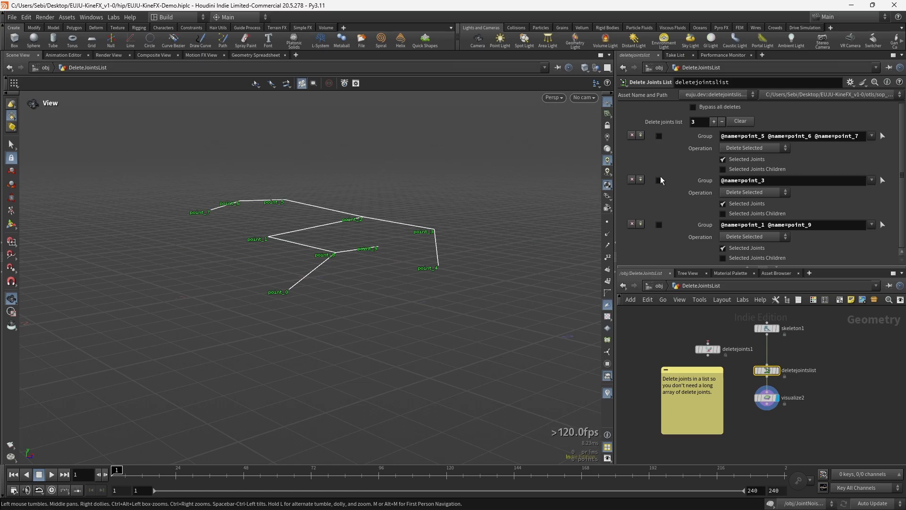
{"action": "left_click", "coordinate": [660, 182]}
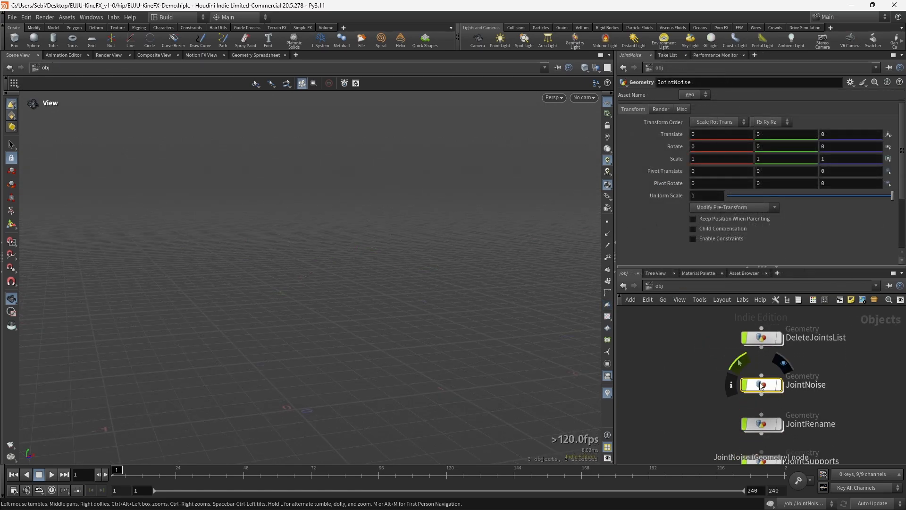
Go inside the JointNoise geometry, frame its node network and play the capybara animation
{"action": "double_click", "coordinate": [757, 375]}
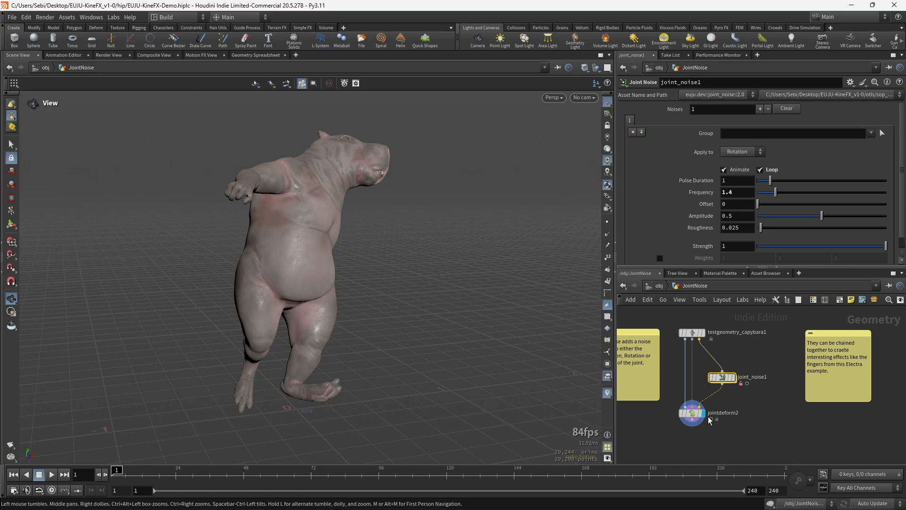
{"action": "middle_click_drag", "start_coordinate": [670, 351], "coordinate": [708, 360]}
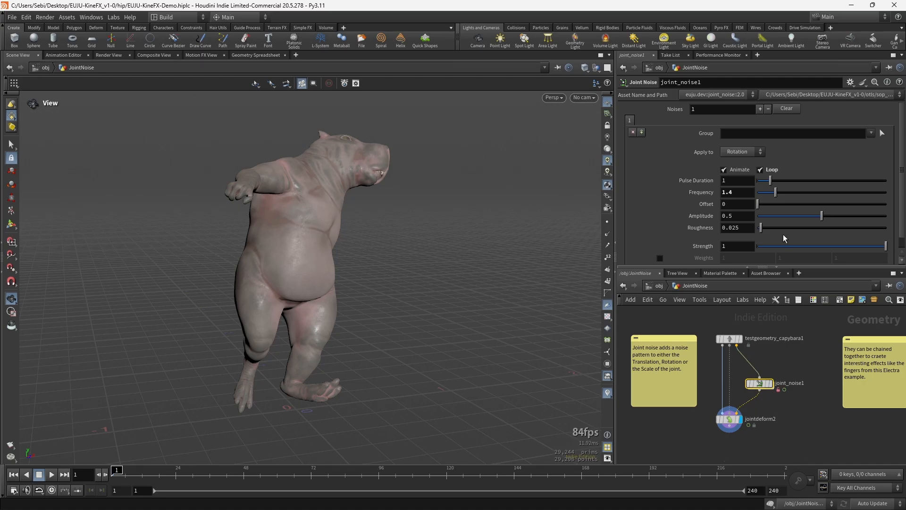
{"action": "left_click", "coordinate": [53, 474]}
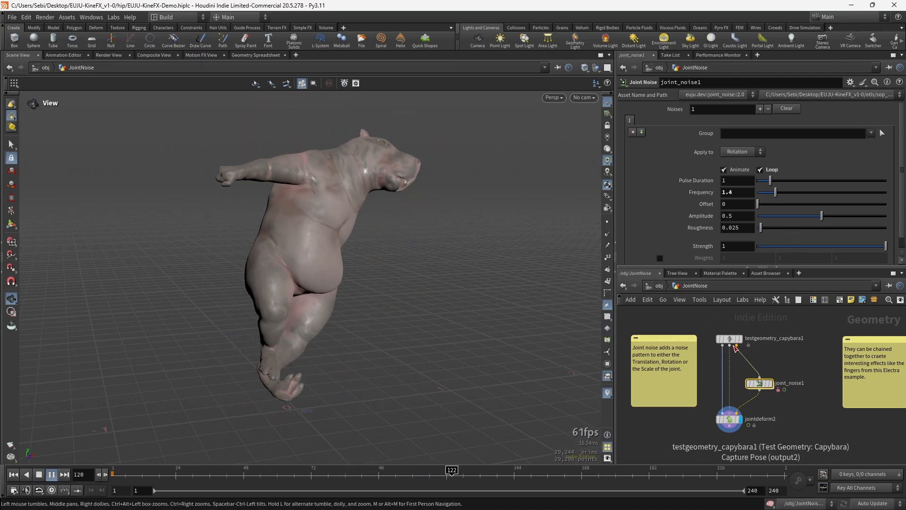
Wire testgeometry_capybara1 straight into jointdeform2, bypassing joint_noise1, and play the original animation in real time
{"action": "left_click_drag", "start_coordinate": [730, 345], "coordinate": [738, 425]}
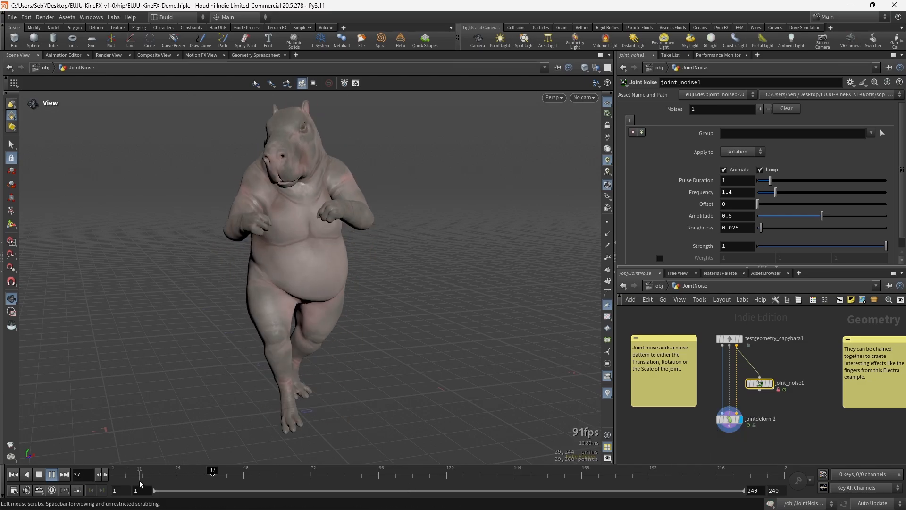
{"action": "left_click_drag", "start_coordinate": [137, 479], "coordinate": [78, 481]}
{"action": "left_click", "coordinate": [52, 474]}
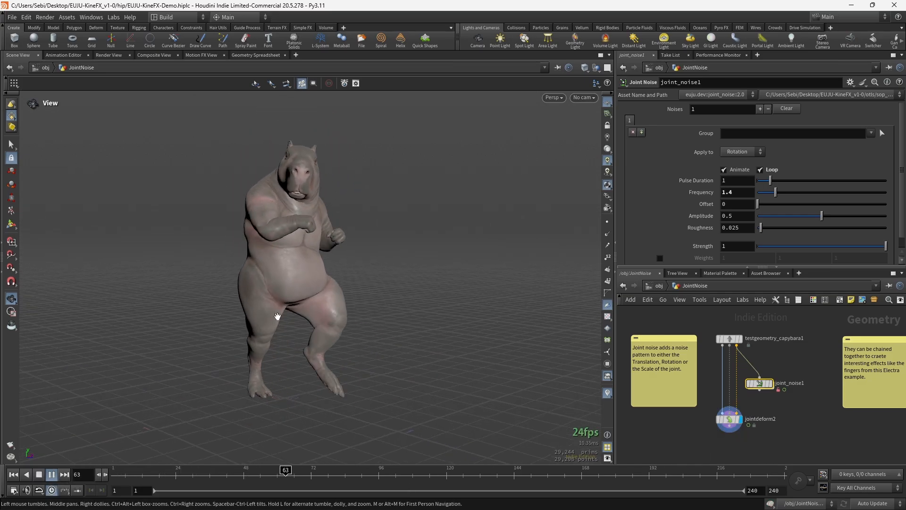
Reconnect joint_noise1 to jointdeform2 and set its Amplitude to 1, stopping the animation at frame 97
{"action": "left_click_drag", "start_coordinate": [759, 390], "coordinate": [742, 417]}
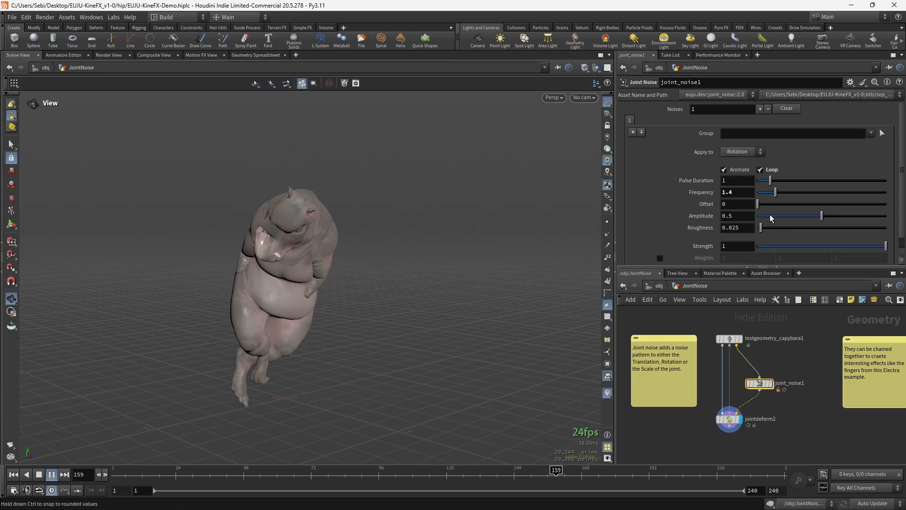
{"action": "left_click_drag", "start_coordinate": [771, 219], "coordinate": [905, 219]}
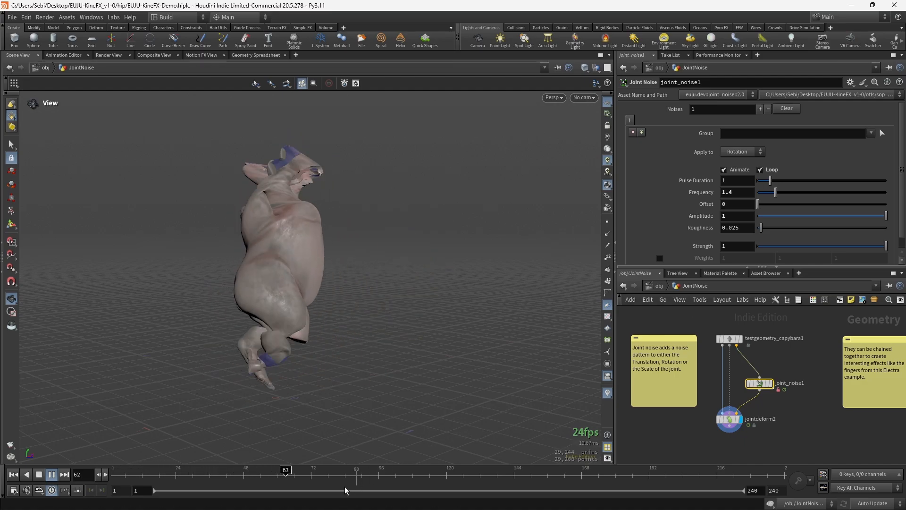
{"action": "left_click", "coordinate": [381, 473]}
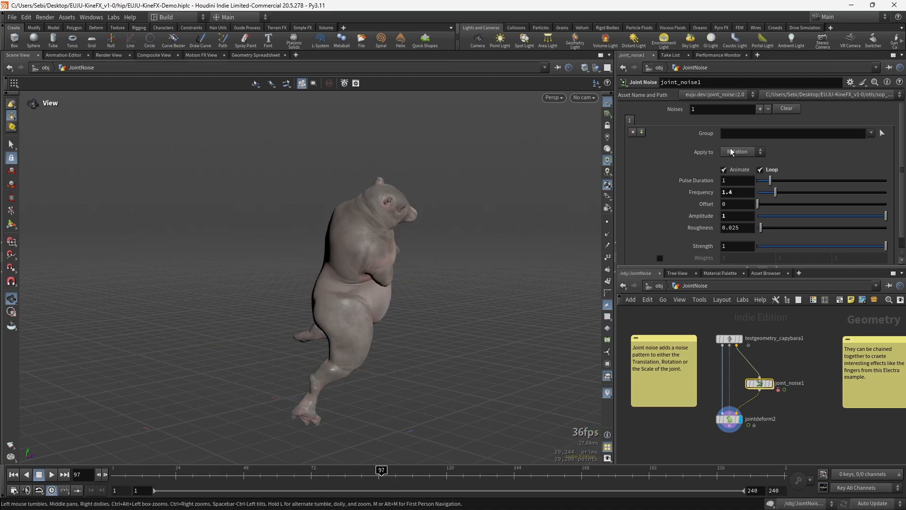
Limit the joint noise group to the right leg joints from R_Thigh down to the toes and play the animation
{"action": "left_click", "coordinate": [888, 135]}
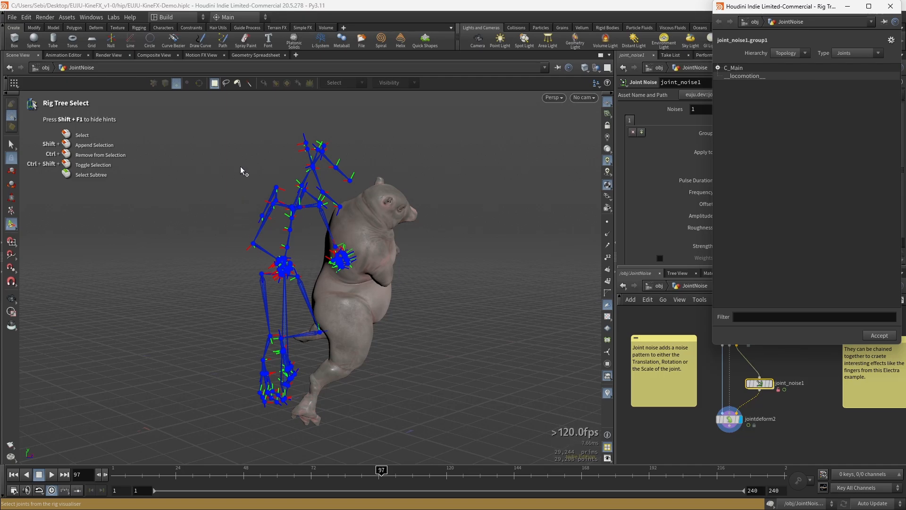
{"action": "left_click_drag", "start_coordinate": [231, 262], "coordinate": [260, 325]}
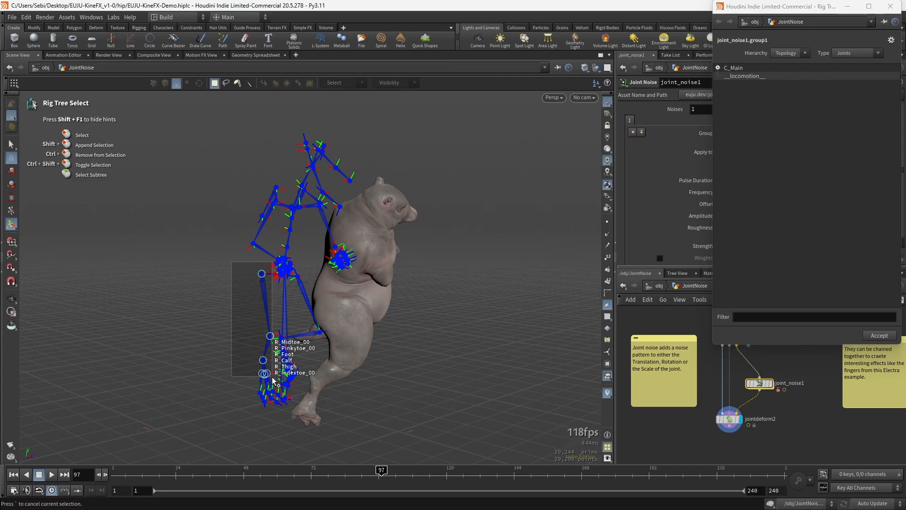
{"action": "left_click_drag", "start_coordinate": [272, 402], "coordinate": [274, 409]}
{"action": "key", "text": "Return"}
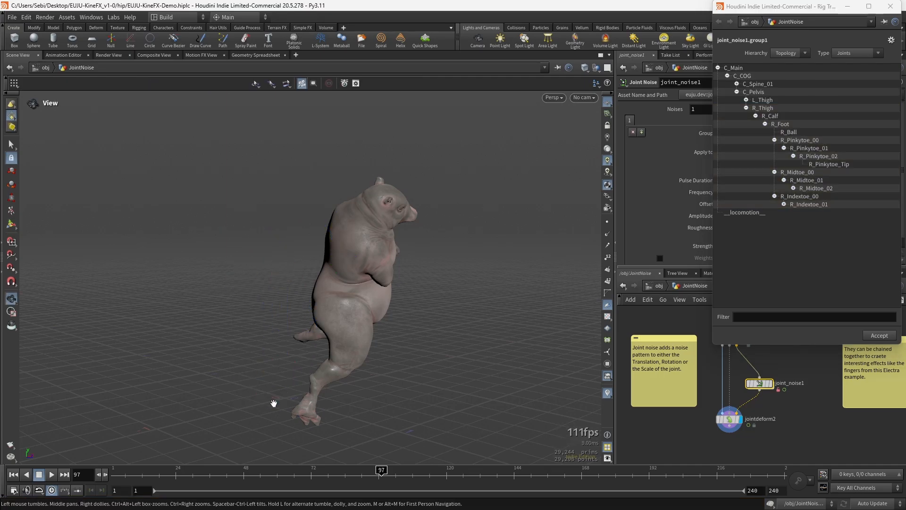
{"action": "left_click", "coordinate": [52, 474]}
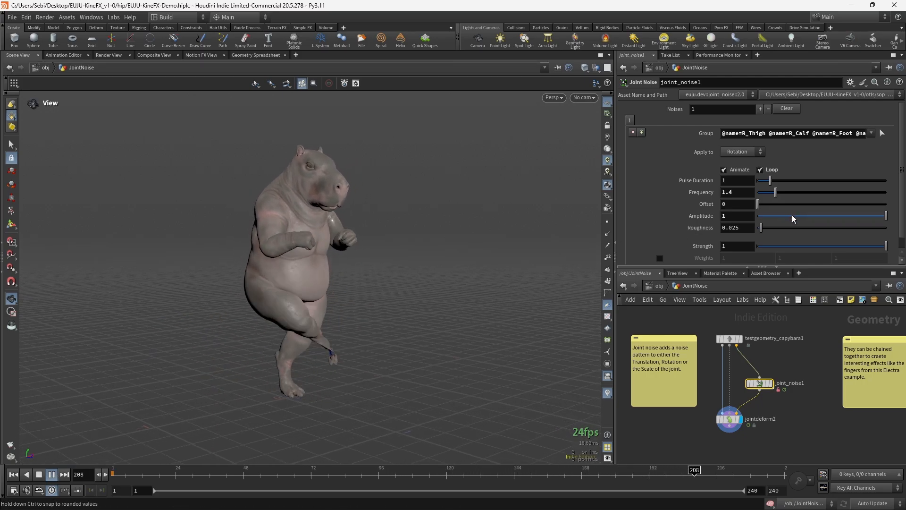
Enable the joint noise Weights with values 1, 0, 0 and set the Amplitude to 4
{"action": "scroll", "coordinate": [768, 247], "scroll_direction": "down", "scroll_amount": 1}
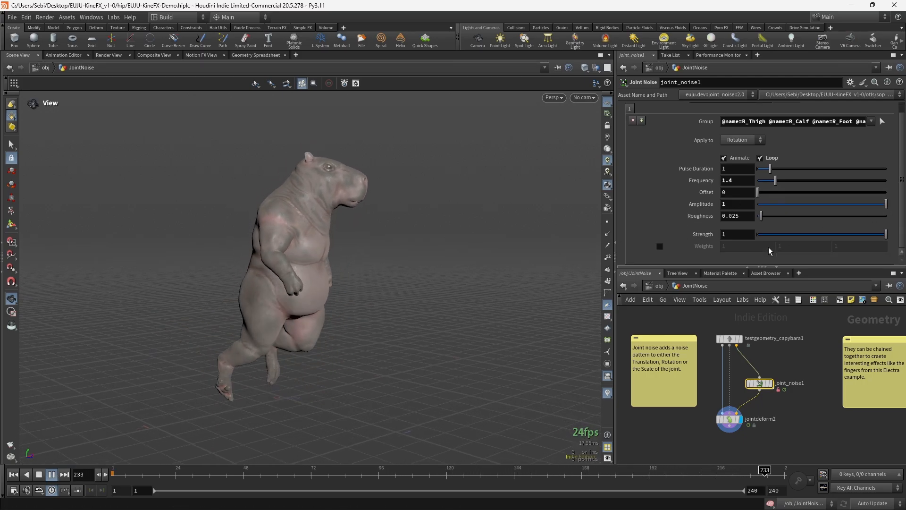
{"action": "left_click", "coordinate": [660, 246]}
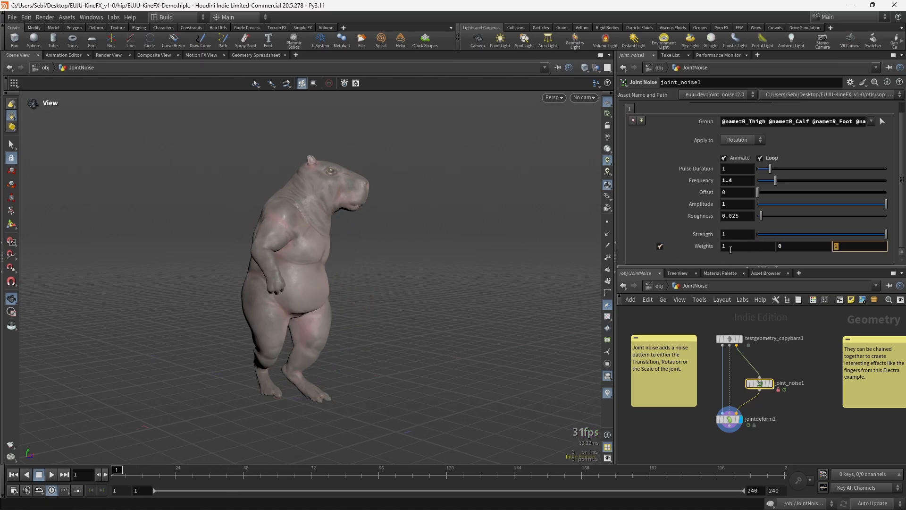
{"action": "left_click", "coordinate": [736, 204]}
{"action": "type", "text": "4"}
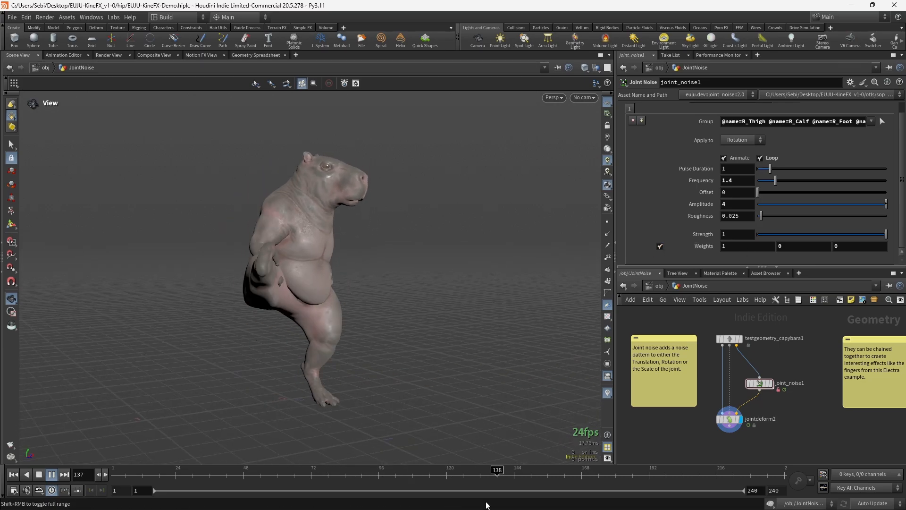
Stop the animation at frame 161 and set the second and third joint noise Weights to 1
{"action": "left_click_drag", "start_coordinate": [517, 472], "coordinate": [562, 472]}
{"action": "type", "text": "1"}
{"action": "key", "text": "Tab"}
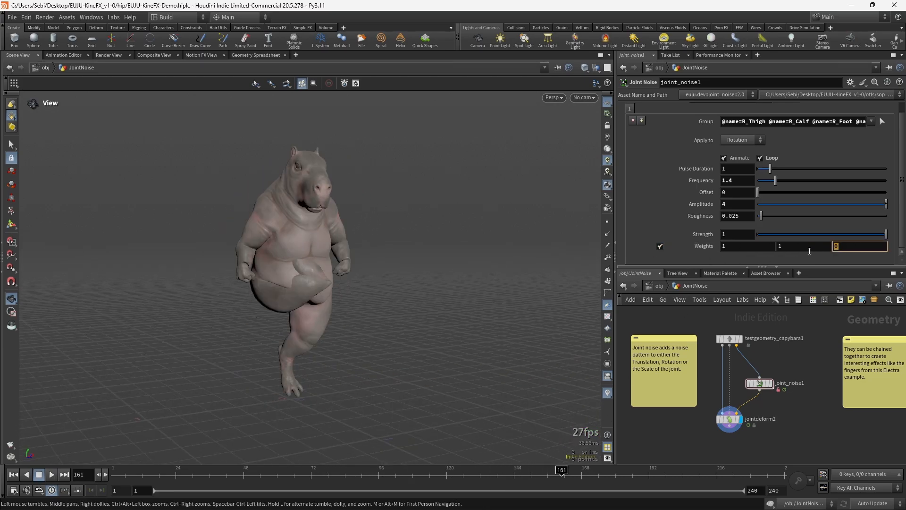
{"action": "type", "text": "1"}
{"action": "key", "text": "Return"}
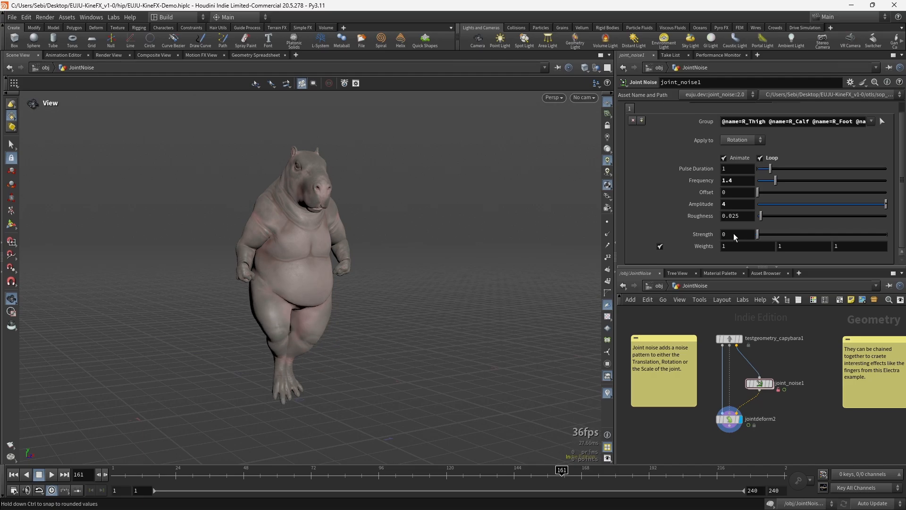
Set the joint noise Strength to 0.235, play the animation, and return it to frame 1
{"action": "left_click_drag", "start_coordinate": [886, 234], "coordinate": [787, 234]}
{"action": "left_click", "coordinate": [52, 474]}
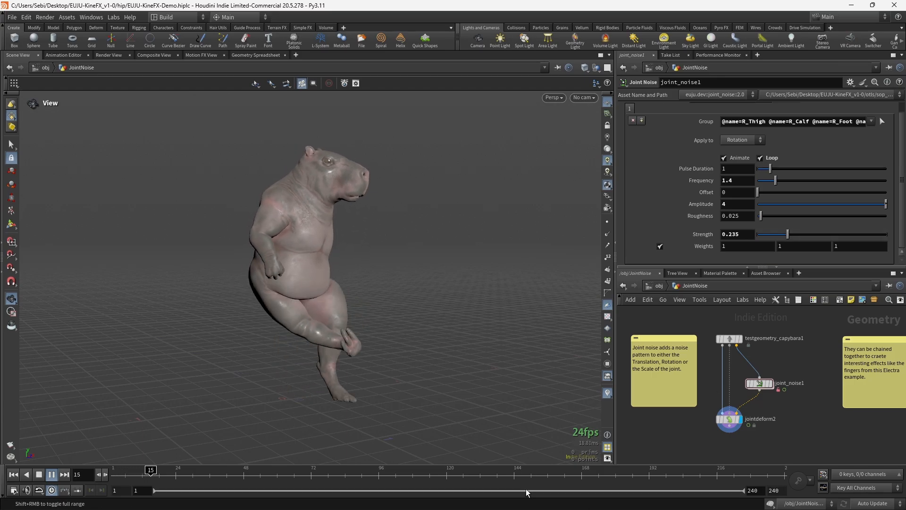
{"action": "left_click_drag", "start_coordinate": [188, 474], "coordinate": [112, 474]}
Display the jointdeform1 result of the Electra example and play the animation
{"action": "middle_click_drag", "start_coordinate": [864, 428], "coordinate": [655, 418]}
{"action": "scroll", "coordinate": [781, 418], "scroll_direction": "up", "scroll_amount": 1}
{"action": "middle_click_drag", "start_coordinate": [765, 335], "coordinate": [758, 352]}
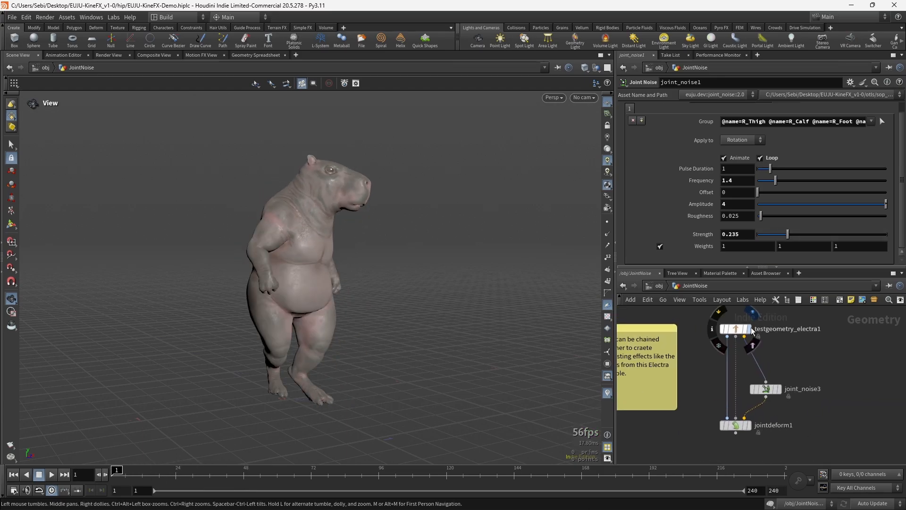
{"action": "left_click", "coordinate": [728, 331]}
{"action": "left_click", "coordinate": [748, 425]}
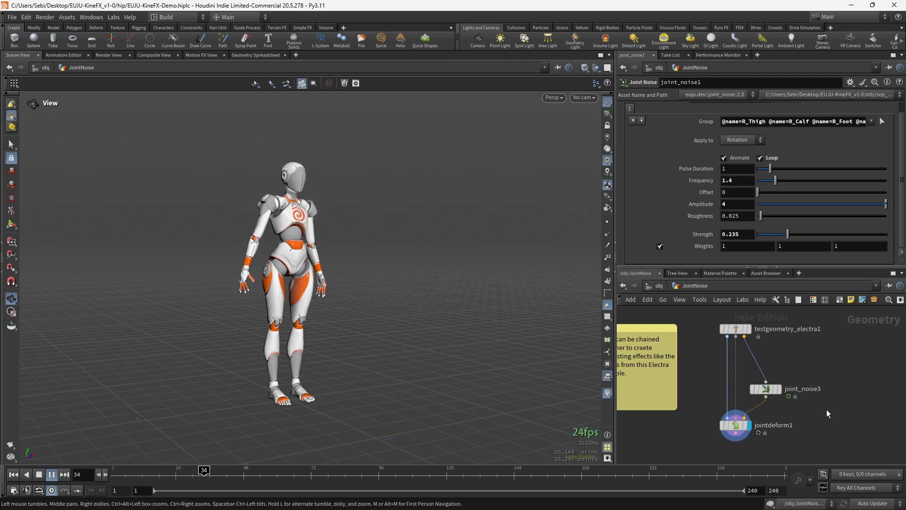
Select joint_noise3 and review its chained noise entries with more room for the parameters
{"action": "left_click", "coordinate": [766, 389]}
{"action": "left_click", "coordinate": [640, 108]}
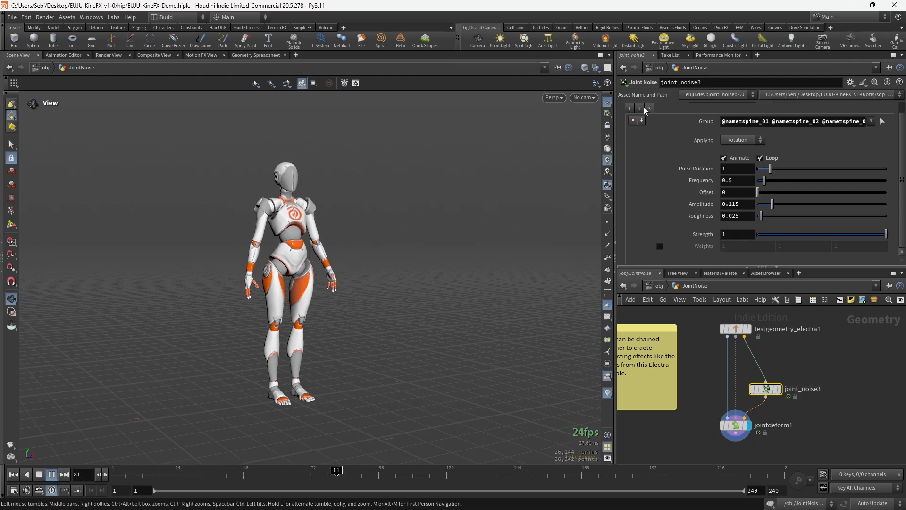
{"action": "scroll", "coordinate": [655, 165], "scroll_direction": "up", "scroll_amount": 1}
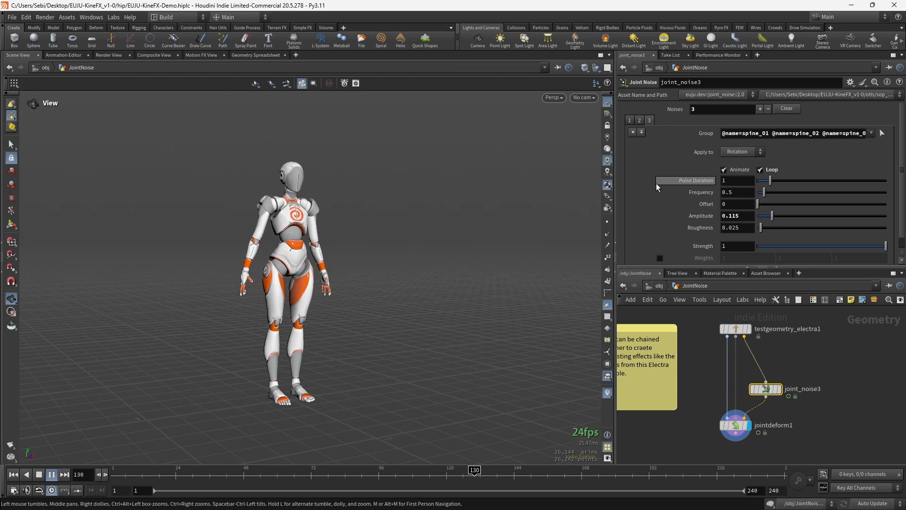
{"action": "left_click_drag", "start_coordinate": [643, 267], "coordinate": [643, 279]}
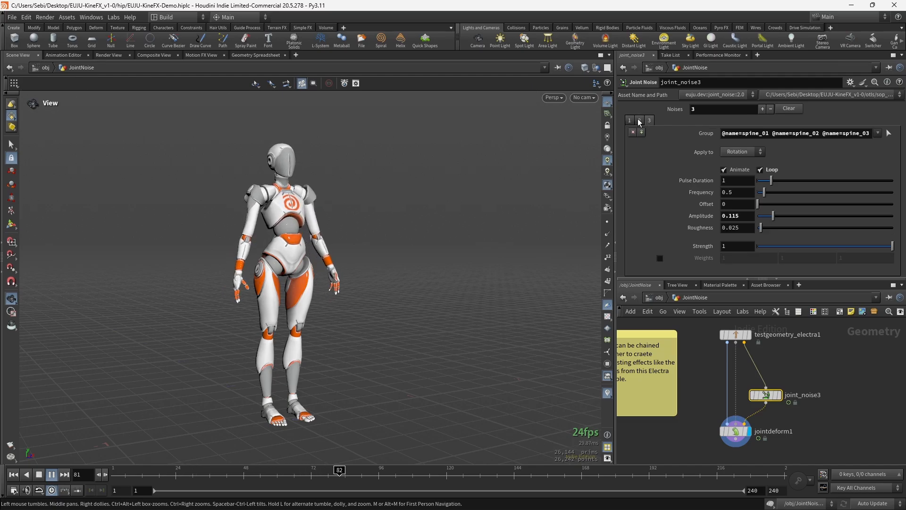
Set the Strength of the third (spine) and second (arm) noises of joint_noise3 to 0
{"action": "left_click_drag", "start_coordinate": [558, 403], "coordinate": [239, 288]}
{"action": "scroll", "coordinate": [463, 264], "scroll_direction": "up", "scroll_amount": 5}
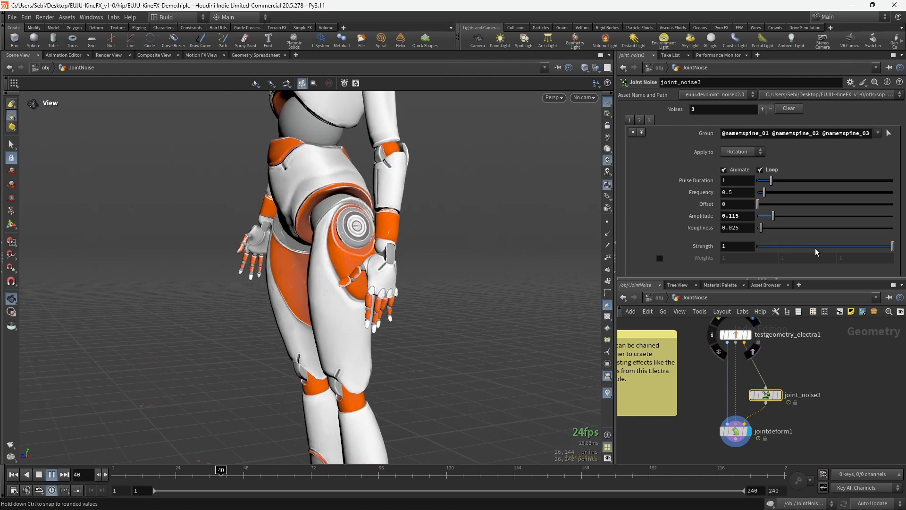
{"action": "left_click_drag", "start_coordinate": [891, 245], "coordinate": [730, 248]}
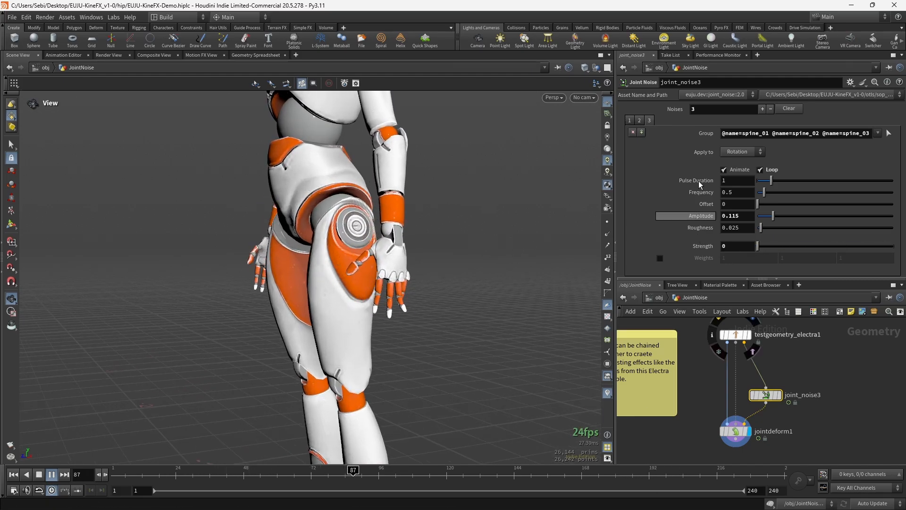
{"action": "left_click", "coordinate": [647, 121]}
{"action": "left_click_drag", "start_coordinate": [892, 246], "coordinate": [717, 260]}
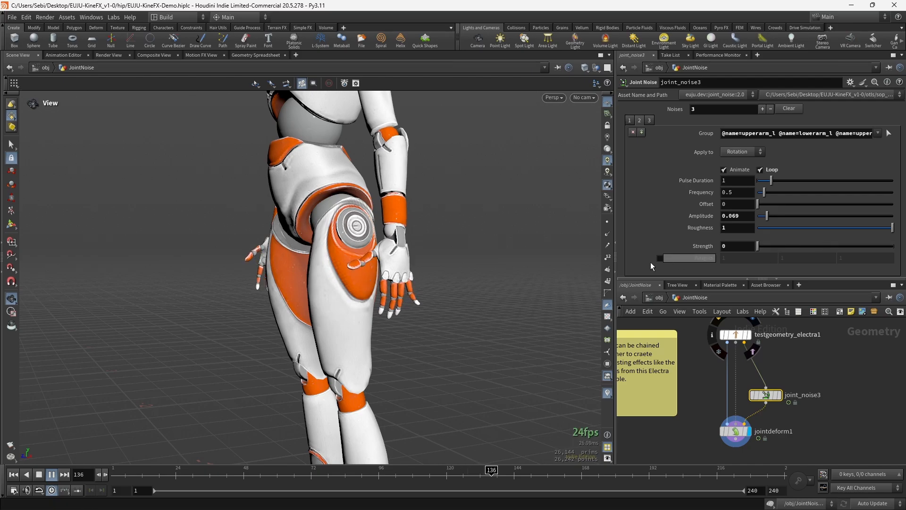
Review the finger joints picked in the first noise's group and play the animation from frame 1
{"action": "left_click_drag", "start_coordinate": [406, 285], "coordinate": [486, 253]}
{"action": "left_click", "coordinate": [14, 475]}
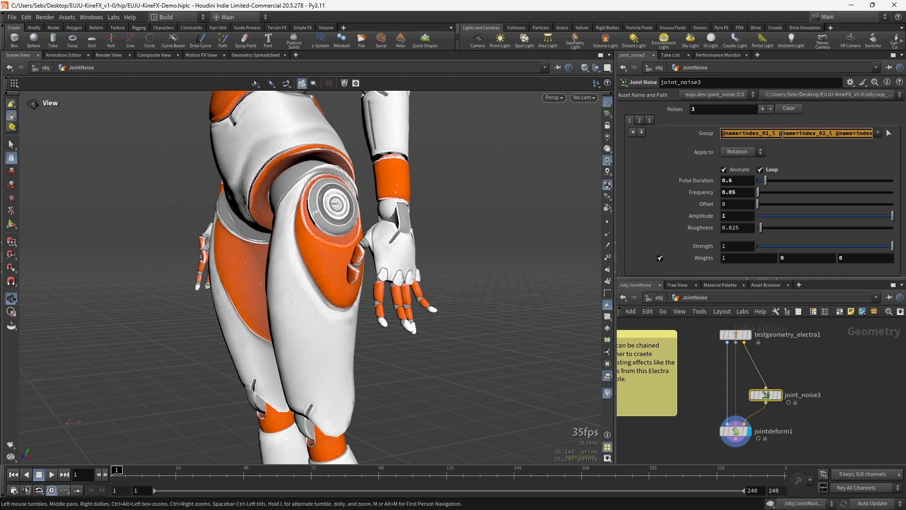
{"action": "left_click", "coordinate": [889, 133]}
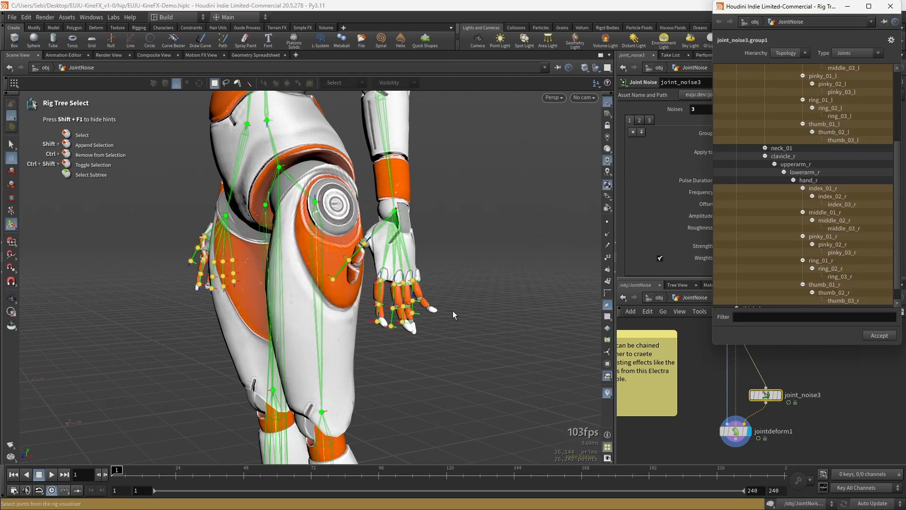
{"action": "key", "text": "Return"}
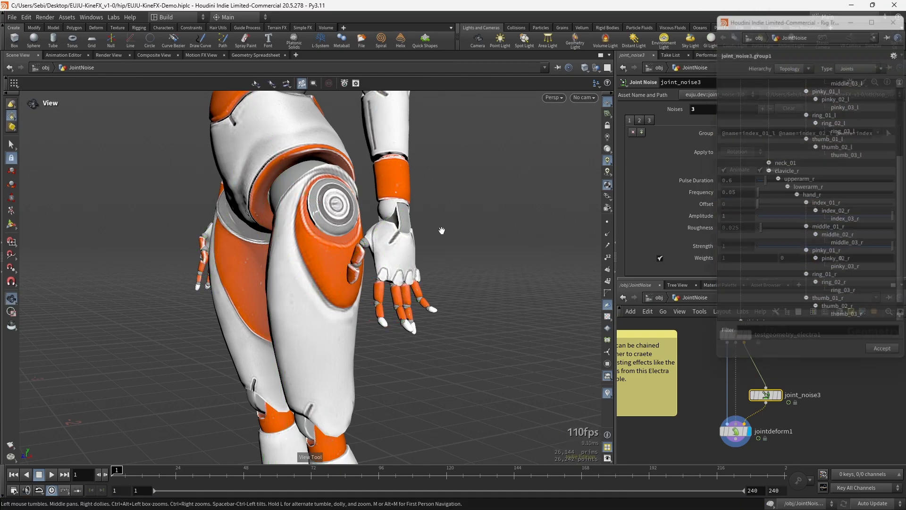
{"action": "left_click", "coordinate": [52, 474]}
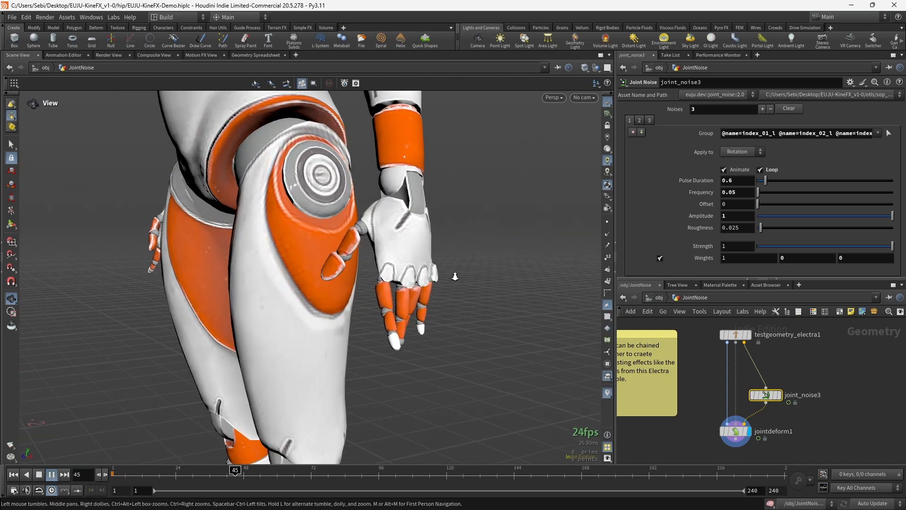
Try the finger noise with an Amplitude of 4.7 and with Animate off while scrubbing the timeline
{"action": "middle_click_drag", "start_coordinate": [745, 215], "coordinate": [773, 214]}
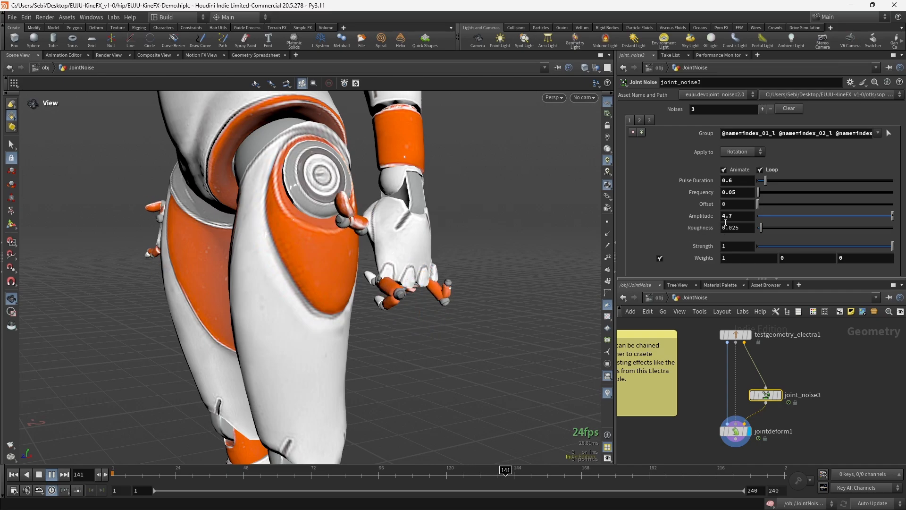
{"action": "left_click", "coordinate": [742, 170]}
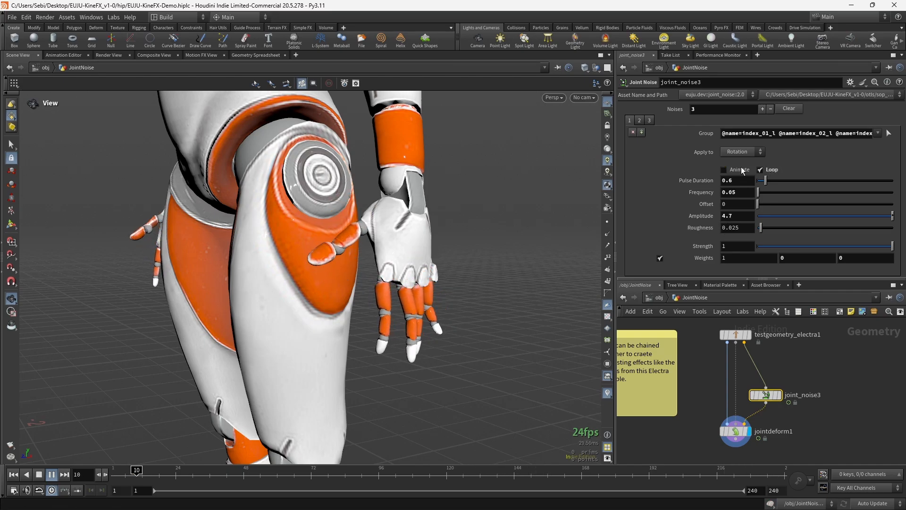
{"action": "left_click_drag", "start_coordinate": [231, 471], "coordinate": [353, 461]}
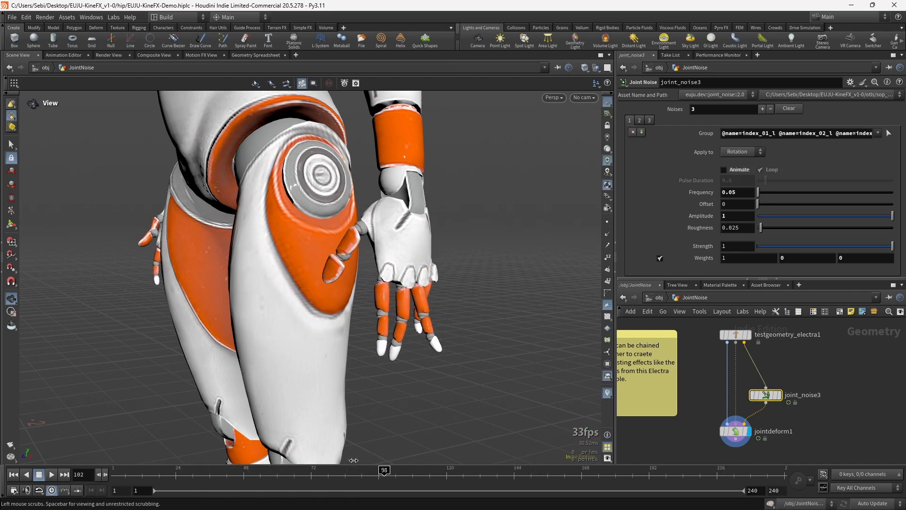
{"action": "mouse_move", "coordinate": [420, 304]}
{"action": "left_mouse_down"}
{"action": "mouse_move", "coordinate": [275, 298]}
{"action": "mouse_move", "coordinate": [482, 294]}
{"action": "mouse_move", "coordinate": [415, 294]}
{"action": "left_mouse_up"}
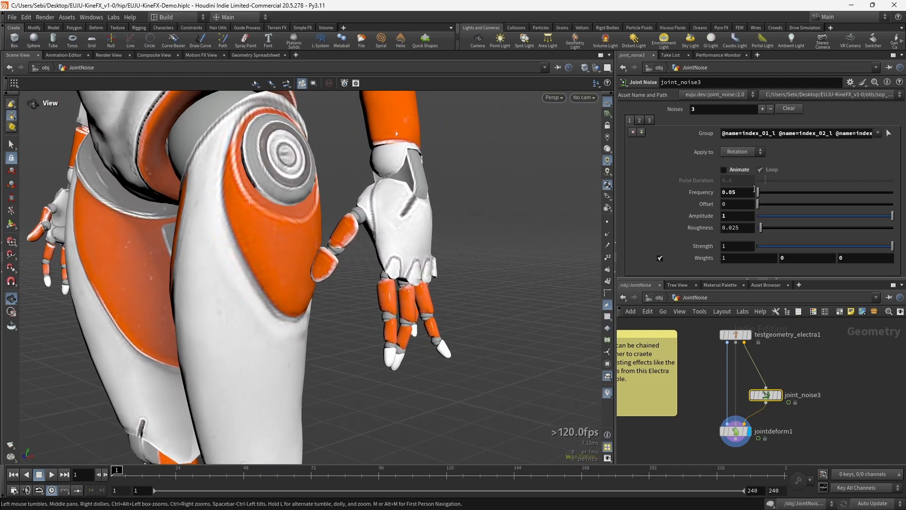
Turn Animate back on for the finger noise, try a higher Roughness, and undo the Roughness change
{"action": "left_click", "coordinate": [742, 171]}
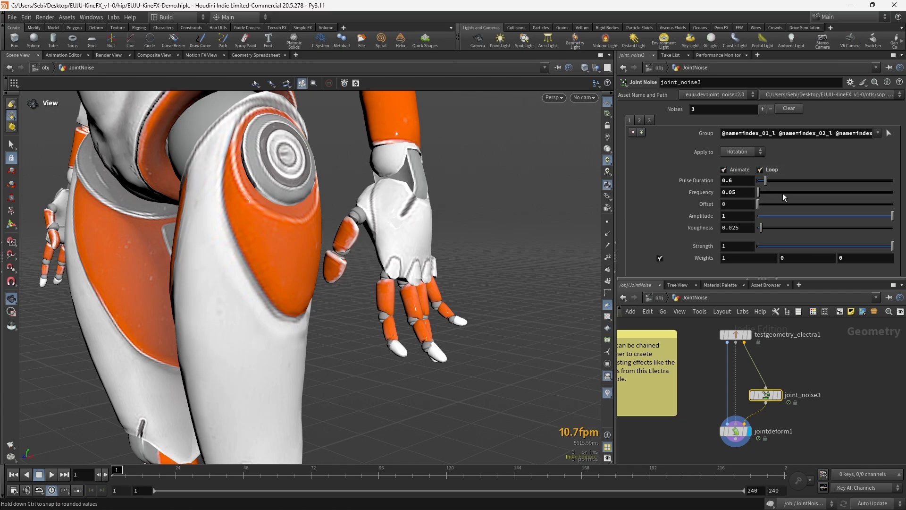
{"action": "left_click_drag", "start_coordinate": [767, 229], "coordinate": [790, 232]}
{"action": "key", "text": "ctrl+z"}
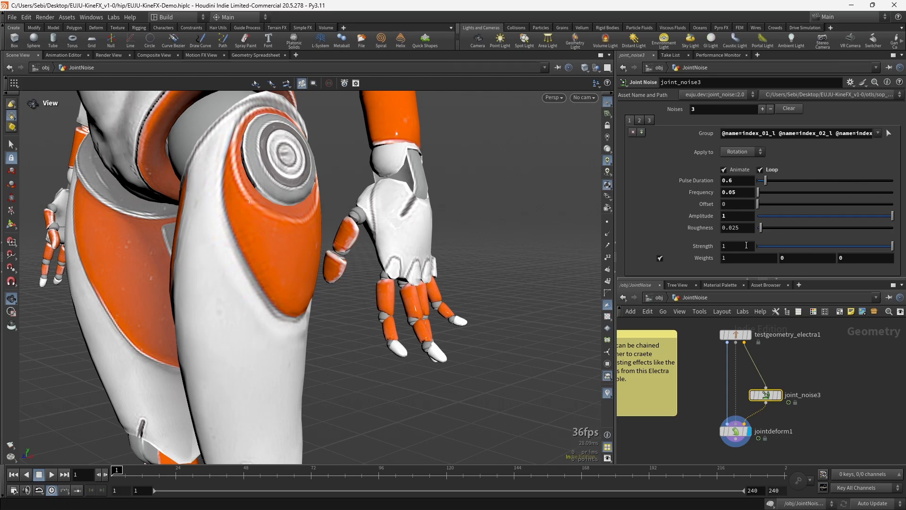
Restore the Strength of the second (arm) and third (spine) noises to 1
{"action": "left_click", "coordinate": [639, 120]}
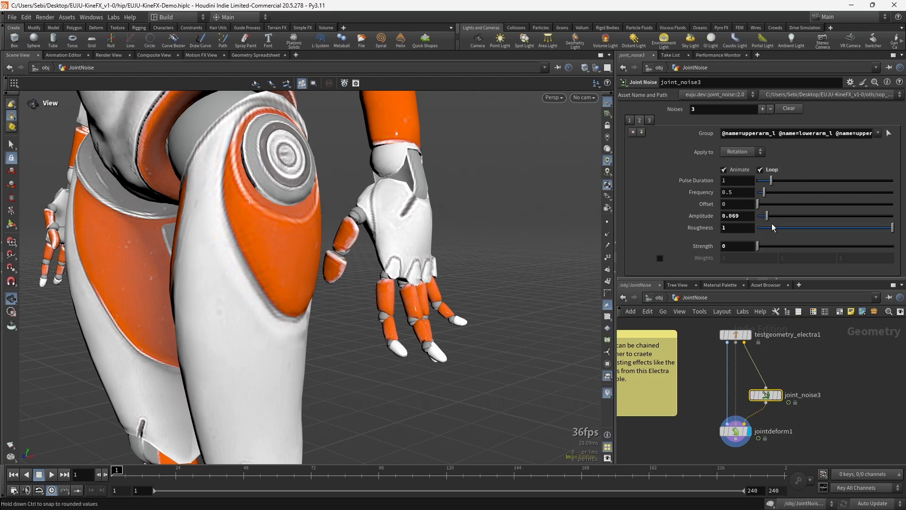
{"action": "left_click_drag", "start_coordinate": [764, 253], "coordinate": [852, 269]}
{"action": "key", "text": "ctrl+z"}
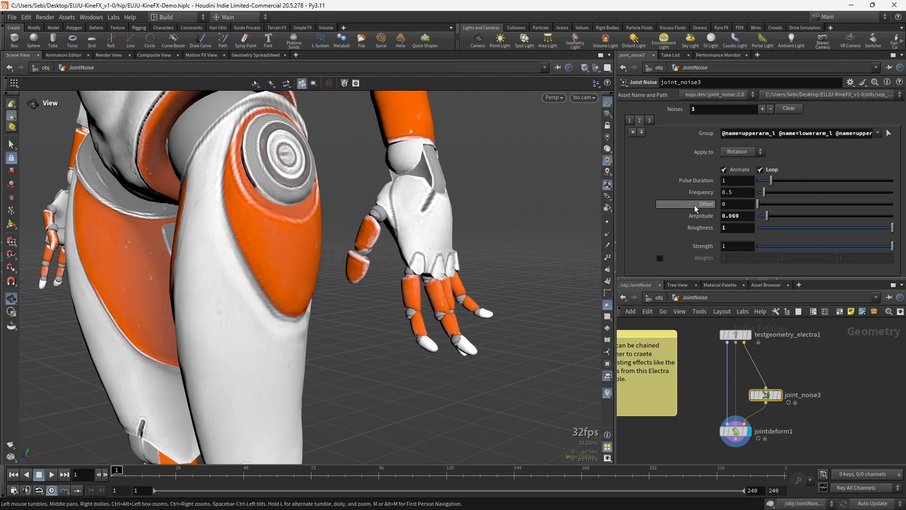
{"action": "left_click", "coordinate": [649, 120]}
{"action": "left_click_drag", "start_coordinate": [796, 253], "coordinate": [896, 257]}
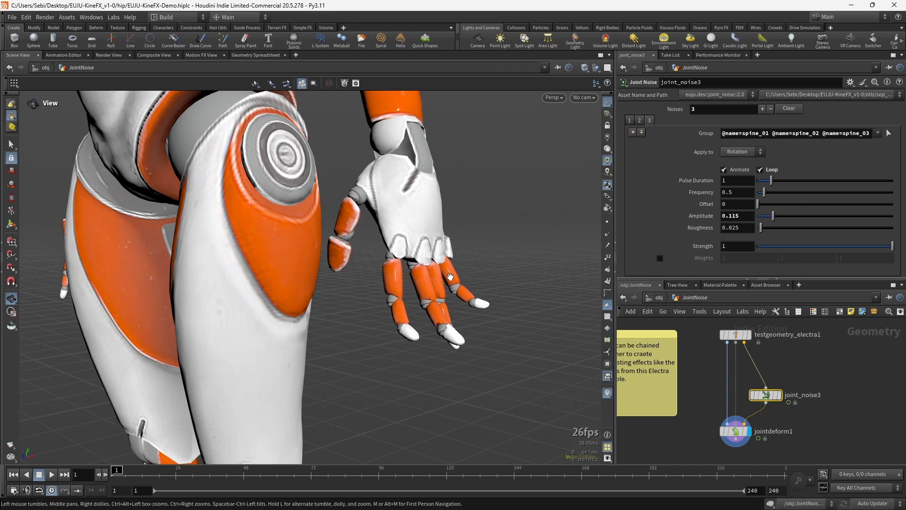
Play the animation, add a fourth noise to joint_noise3, stop at frame 90, and apply the new noise to Scale
{"action": "right_click_drag", "start_coordinate": [373, 239], "coordinate": [188, 335]}
{"action": "left_click", "coordinate": [51, 475]}
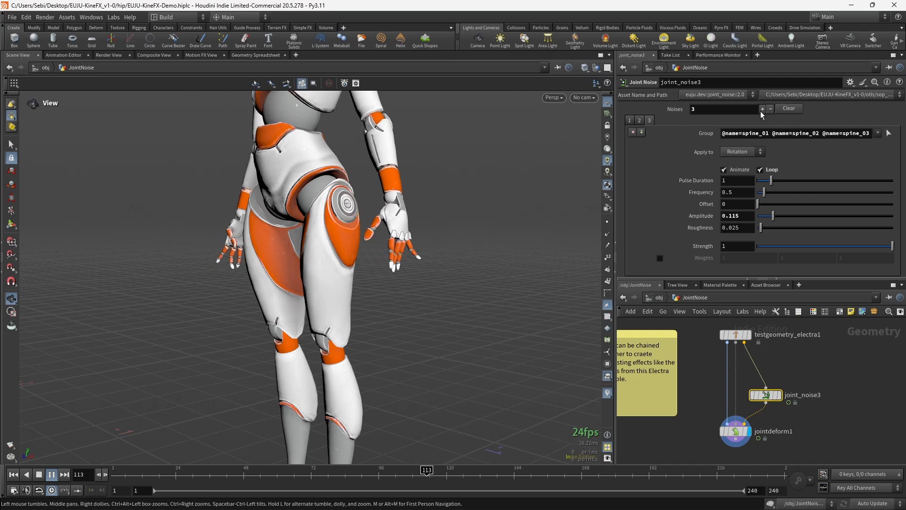
{"action": "left_click", "coordinate": [762, 109]}
{"action": "mouse_move", "coordinate": [389, 479]}
{"action": "left_mouse_down"}
{"action": "mouse_move", "coordinate": [145, 472]}
{"action": "mouse_move", "coordinate": [372, 472]}
{"action": "left_mouse_up"}
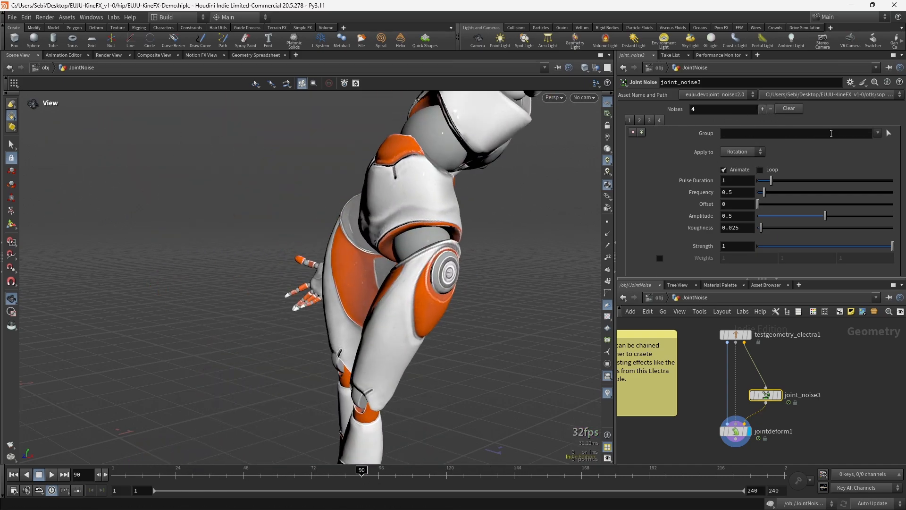
{"action": "left_click", "coordinate": [758, 156]}
{"action": "left_click", "coordinate": [736, 180]}
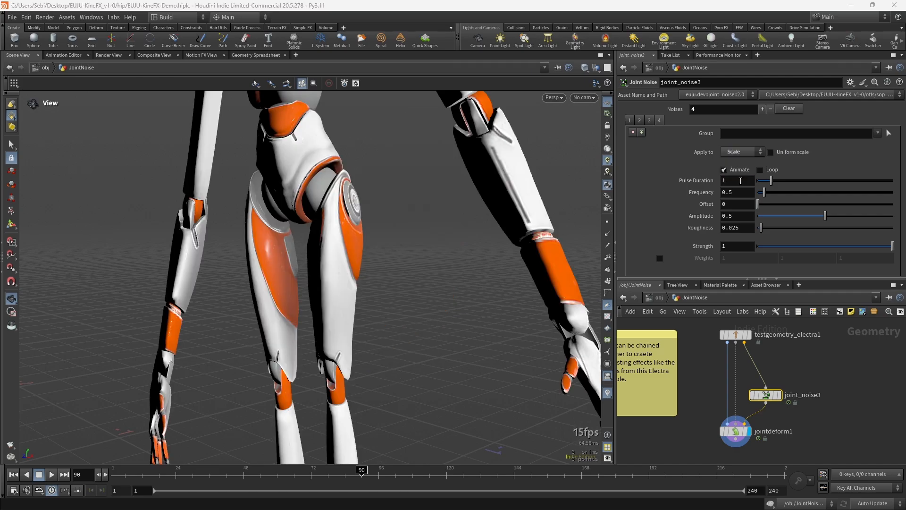
Limit the fourth noise's group to the head joint picked from the rig in the viewport
{"action": "scroll", "coordinate": [136, 253], "scroll_direction": "down", "scroll_amount": 5}
{"action": "left_click_drag", "start_coordinate": [135, 254], "coordinate": [364, 248]}
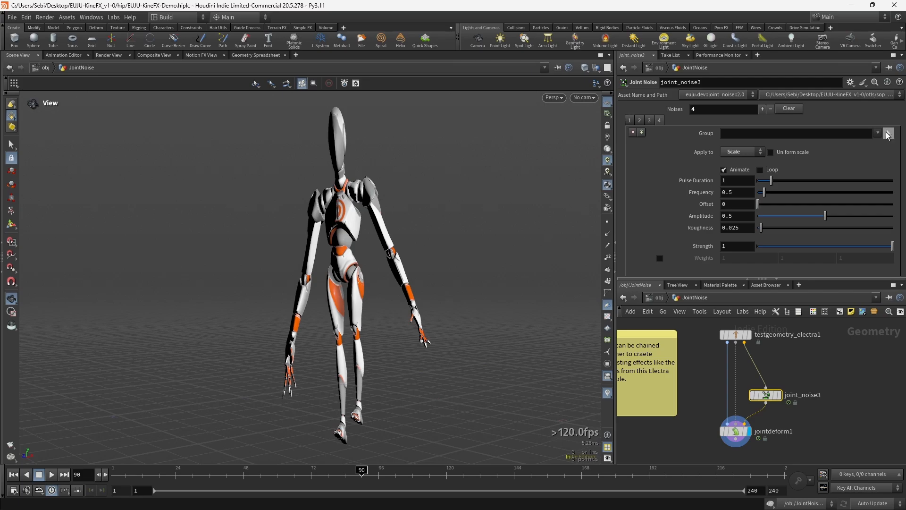
{"action": "left_click", "coordinate": [889, 134]}
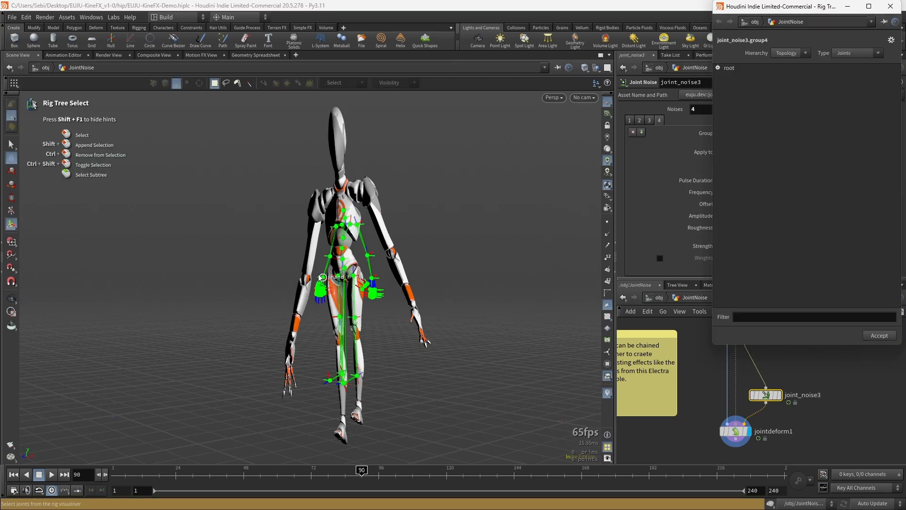
{"action": "key", "text": "Escape"}
{"action": "scroll", "coordinate": [380, 250], "scroll_direction": "up", "scroll_amount": 5}
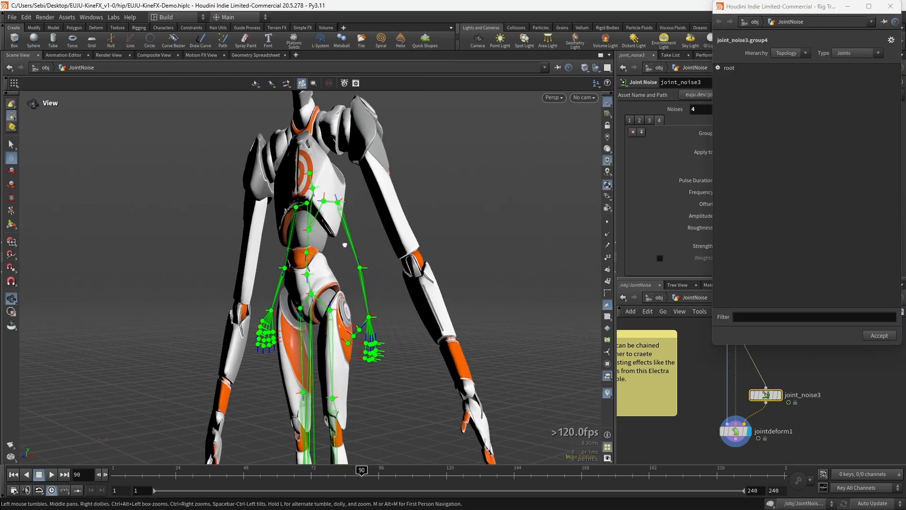
{"action": "left_click_drag", "start_coordinate": [380, 250], "coordinate": [352, 239], "text": "alt"}
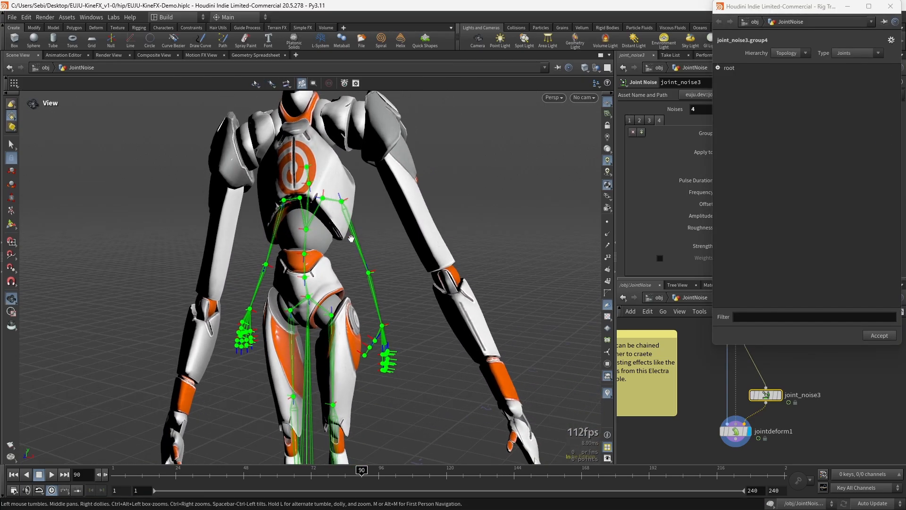
{"action": "left_click", "coordinate": [307, 167]}
{"action": "key", "text": "Return"}
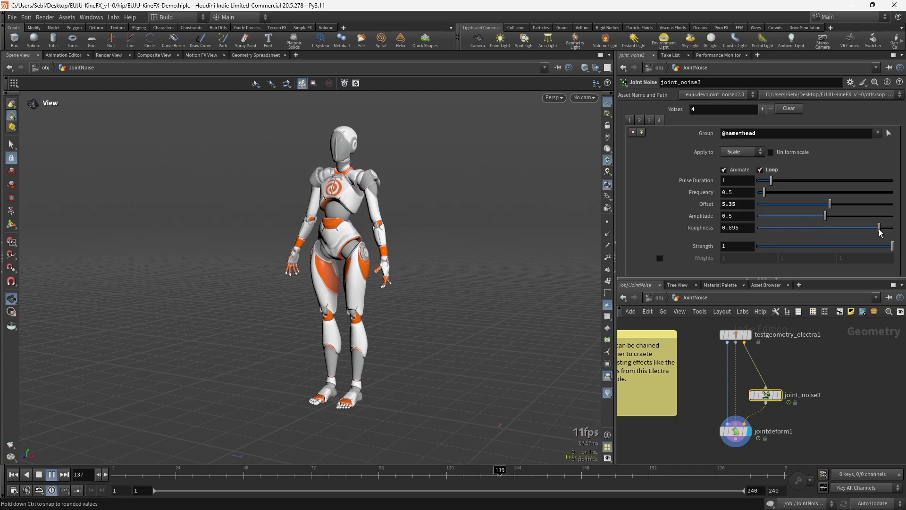
Examine the head scale noise on the Electra figure from other angles while the animation plays
{"action": "left_click_drag", "start_coordinate": [413, 214], "coordinate": [348, 187]}
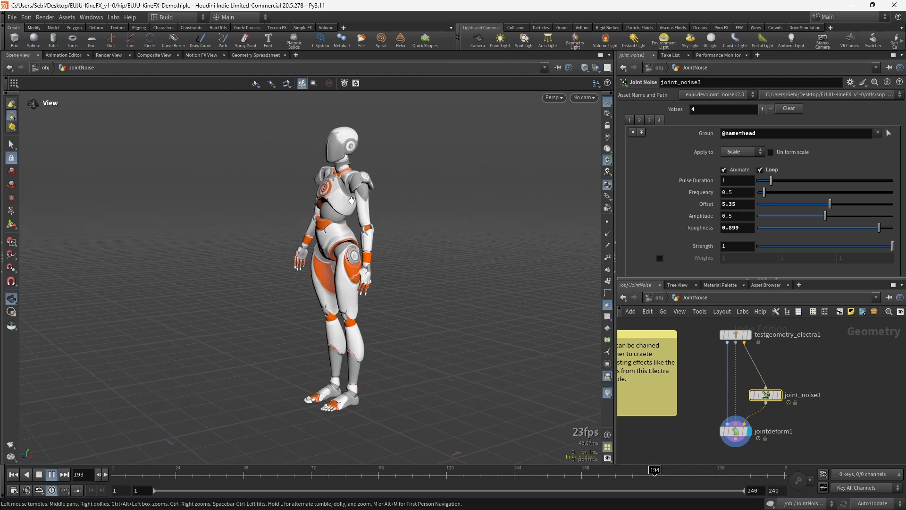
{"action": "right_click_drag", "start_coordinate": [345, 182], "coordinate": [355, 207]}
{"action": "left_click_drag", "start_coordinate": [355, 208], "coordinate": [384, 229]}
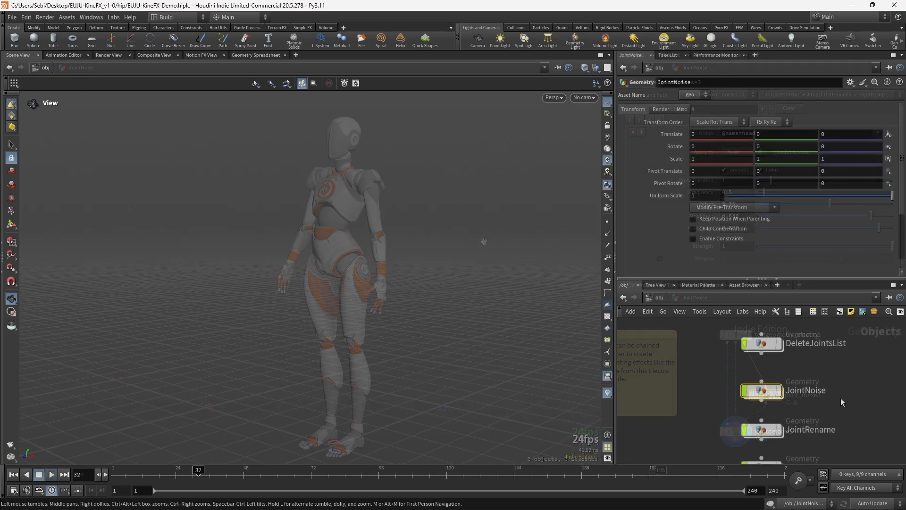
Open the JointRename example and select its joint_rename1 node to show the rename list
{"action": "left_click", "coordinate": [767, 434]}
{"action": "key", "text": "f"}
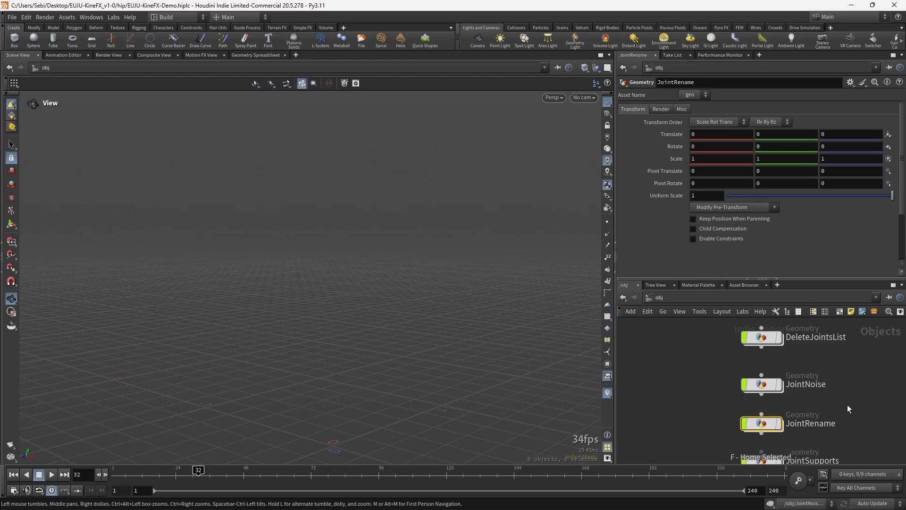
{"action": "double_click", "coordinate": [767, 396]}
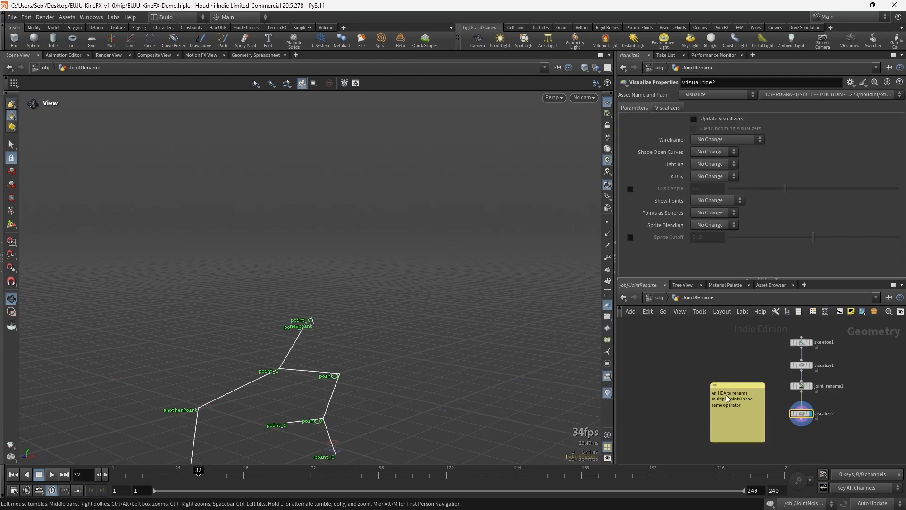
{"action": "left_click_drag", "start_coordinate": [339, 402], "coordinate": [368, 366]}
{"action": "left_click", "coordinate": [810, 390]}
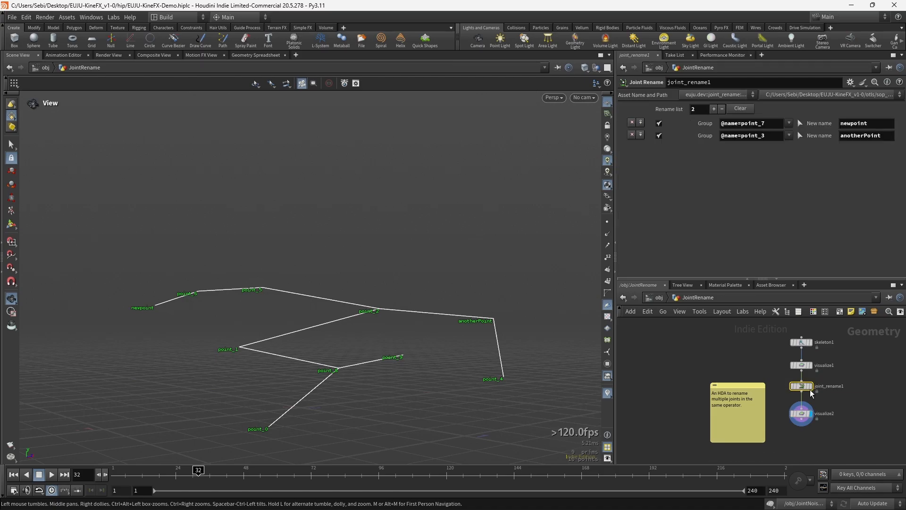
Add a third rename entry in joint_rename1, pick point_6 from the skeleton as its group, and set its new name to hello
{"action": "left_click", "coordinate": [714, 109]}
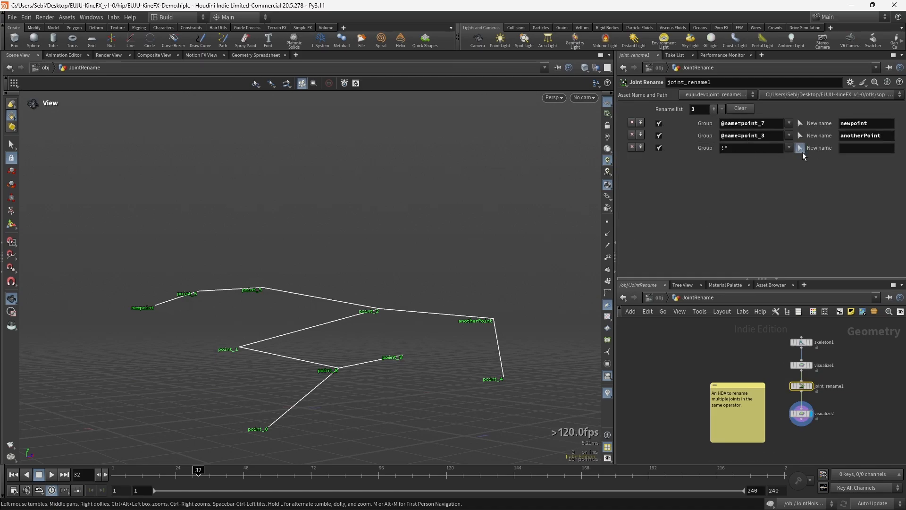
{"action": "left_click", "coordinate": [800, 148]}
{"action": "left_click_drag", "start_coordinate": [184, 273], "coordinate": [209, 305]}
{"action": "key", "text": "Return"}
{"action": "left_click_drag", "start_coordinate": [187, 291], "coordinate": [429, 322]}
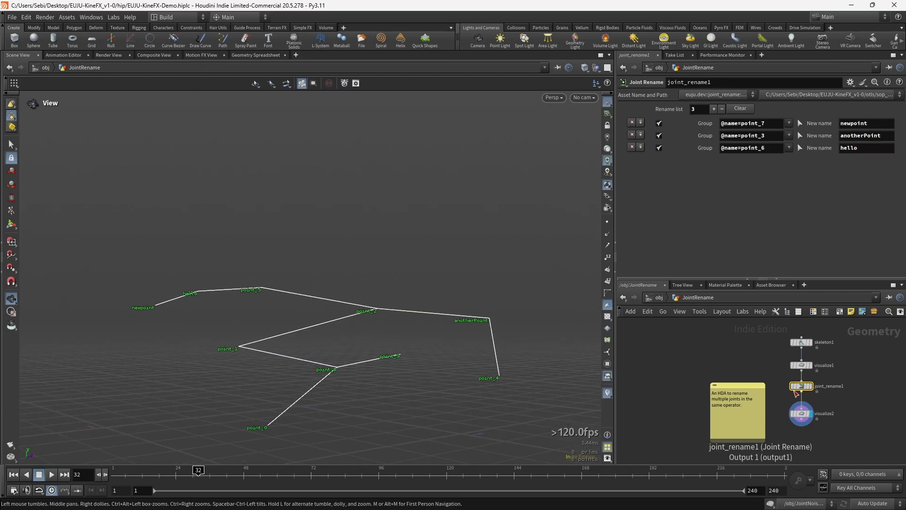
Open the JointSupports example from the object level and select its joint_supports1 node to show its settings
{"action": "key", "text": "u"}
{"action": "left_click", "coordinate": [769, 391]}
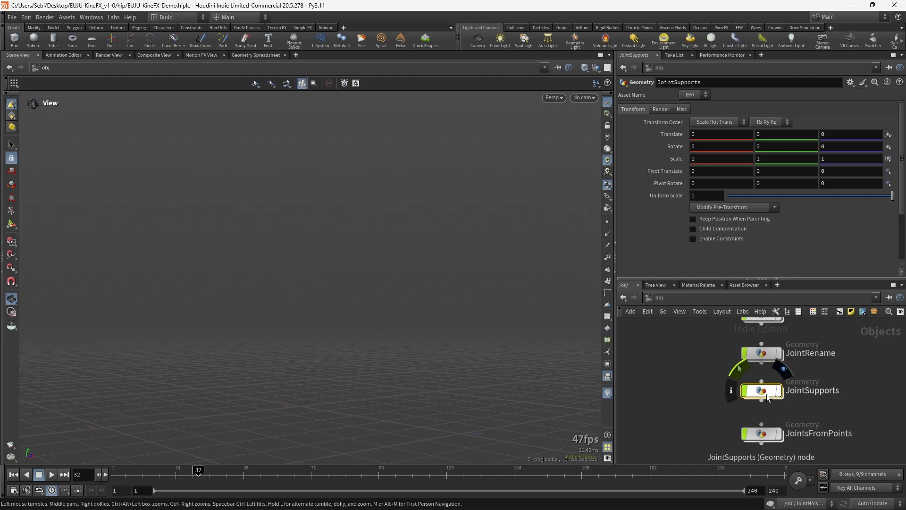
{"action": "double_click", "coordinate": [767, 396]}
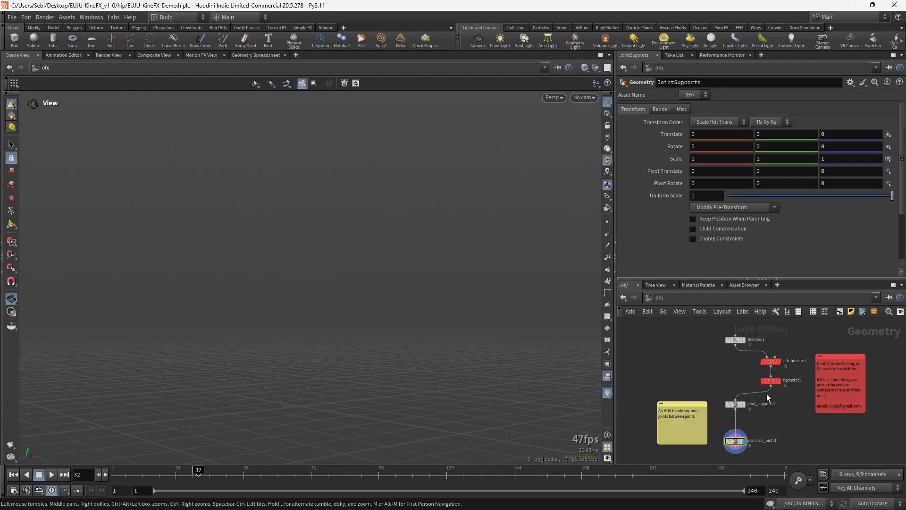
{"action": "left_click", "coordinate": [726, 402]}
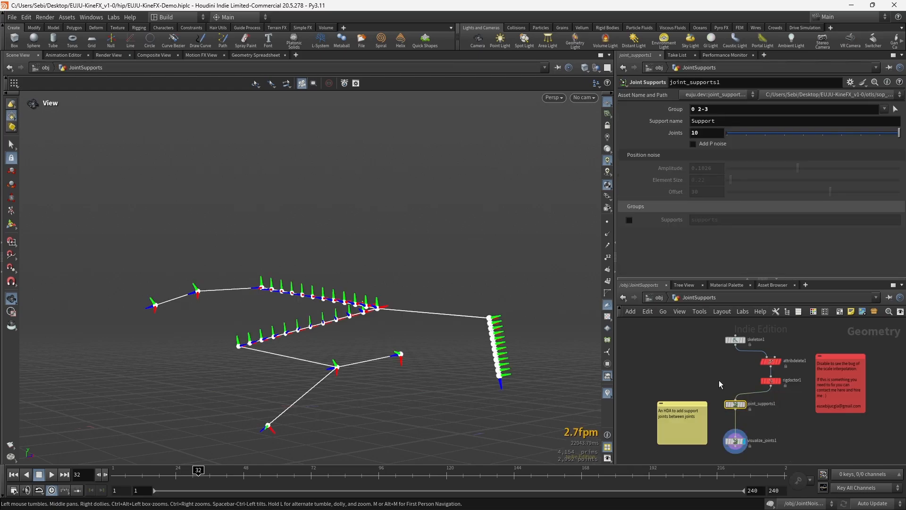
Set the number of support joints to 5 and re-pick the group in the viewport as bones 4 and 7
{"action": "mouse_move", "coordinate": [803, 134]}
{"action": "left_mouse_down"}
{"action": "mouse_move", "coordinate": [725, 136]}
{"action": "mouse_move", "coordinate": [802, 133]}
{"action": "left_mouse_up"}
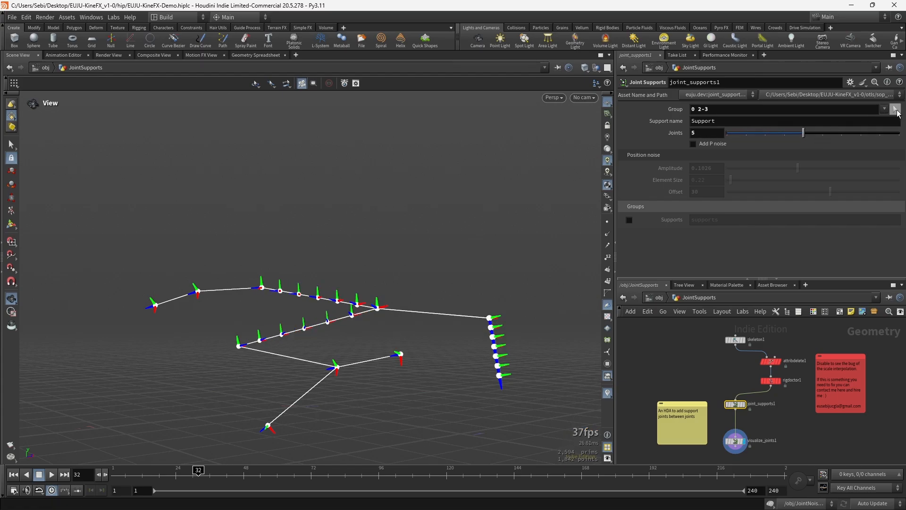
{"action": "left_click", "coordinate": [896, 109]}
{"action": "left_click", "coordinate": [246, 290]}
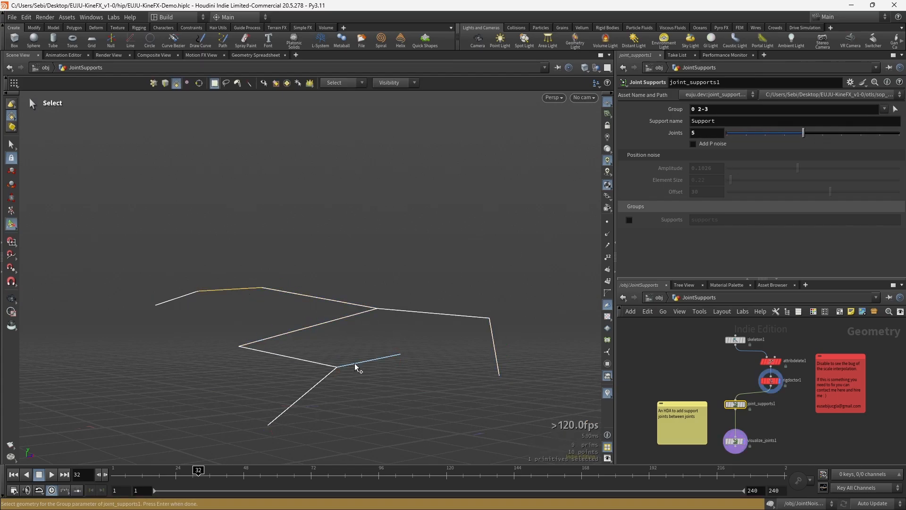
{"action": "key", "text": "Return"}
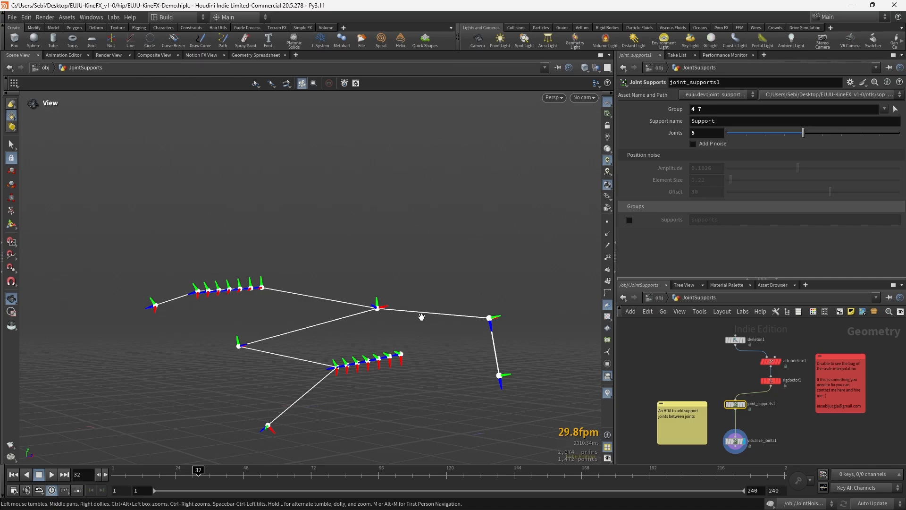
{"action": "left_click_drag", "start_coordinate": [733, 133], "coordinate": [808, 134]}
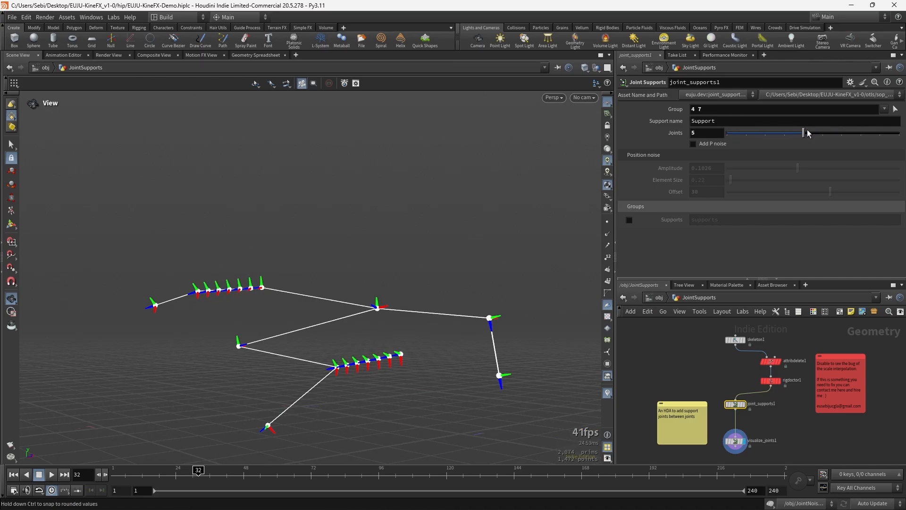
Enable position noise on the supports, try fewer joints before restoring 5, and set Amplitude to 0.0288 and Element Size to 0.6
{"action": "left_click", "coordinate": [693, 143]}
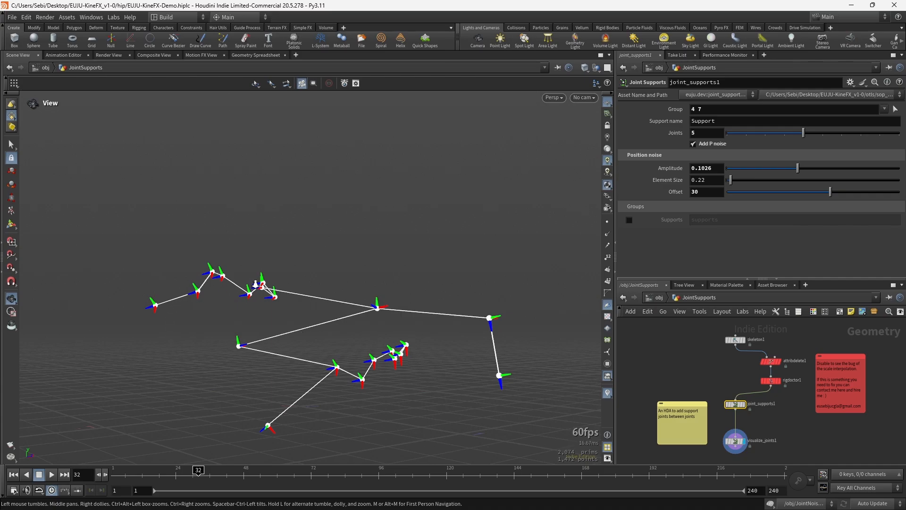
{"action": "scroll", "coordinate": [255, 284], "scroll_direction": "up", "scroll_amount": 5}
{"action": "left_click_drag", "start_coordinate": [803, 133], "coordinate": [718, 135]}
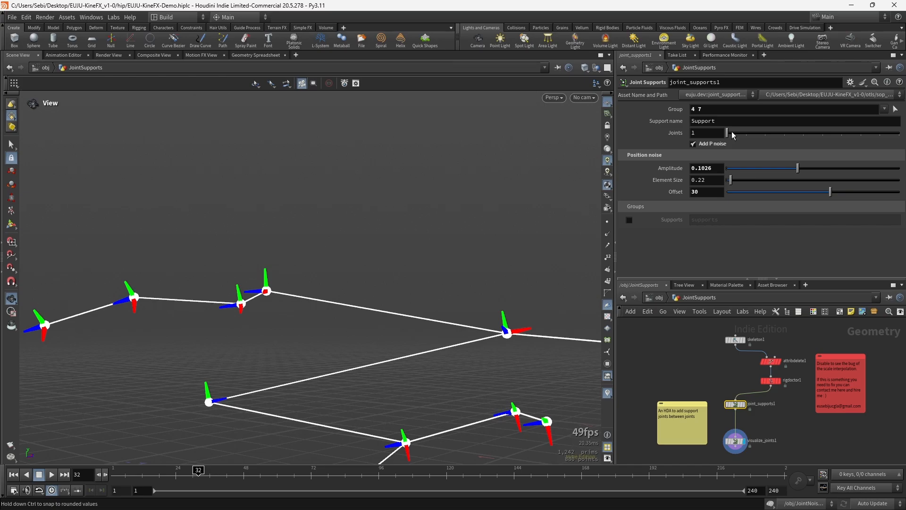
{"action": "left_click_drag", "start_coordinate": [733, 136], "coordinate": [804, 134]}
{"action": "left_click_drag", "start_coordinate": [798, 167], "coordinate": [737, 181]}
{"action": "middle_click_drag", "start_coordinate": [481, 436], "coordinate": [380, 334]}
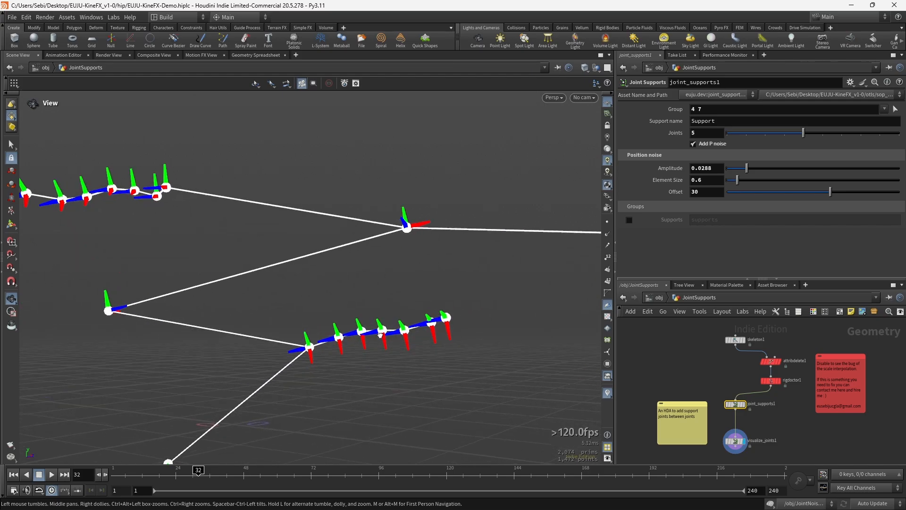
{"action": "left_click_drag", "start_coordinate": [380, 335], "coordinate": [356, 341]}
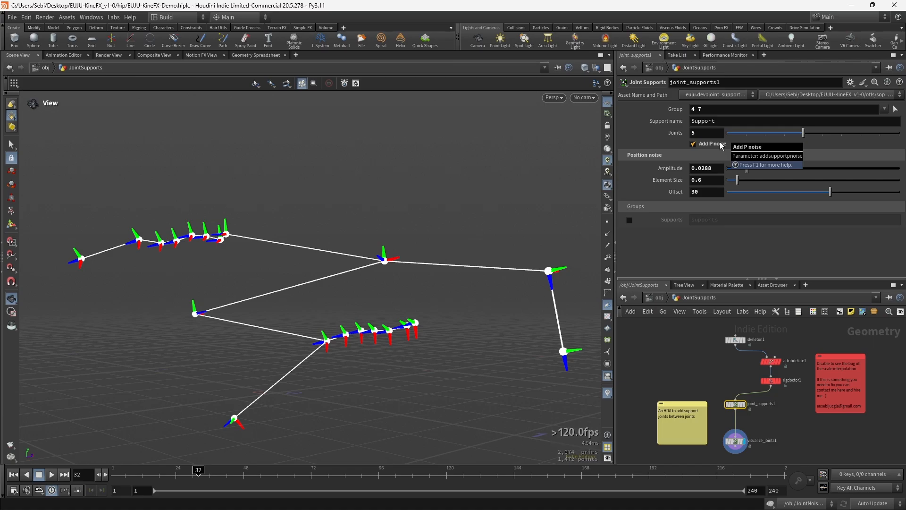
Re-pick the support group in the viewport, first as bones 0 and 6, and finally as bone 6 alone
{"action": "left_click", "coordinate": [895, 109]}
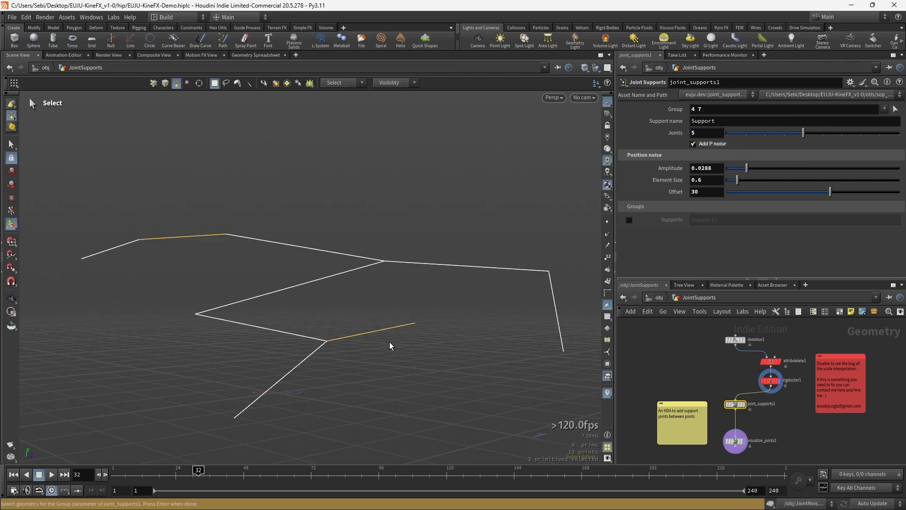
{"action": "left_click", "coordinate": [287, 332]}
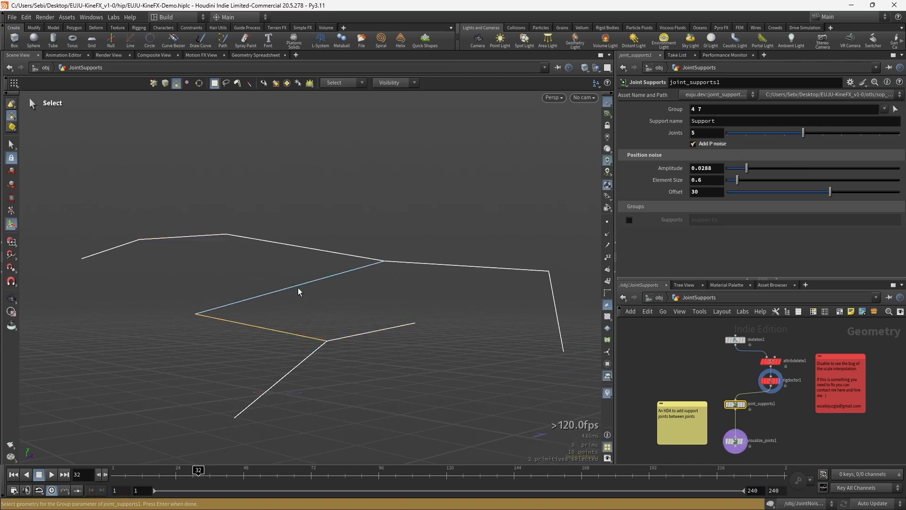
{"action": "key", "text": "Return"}
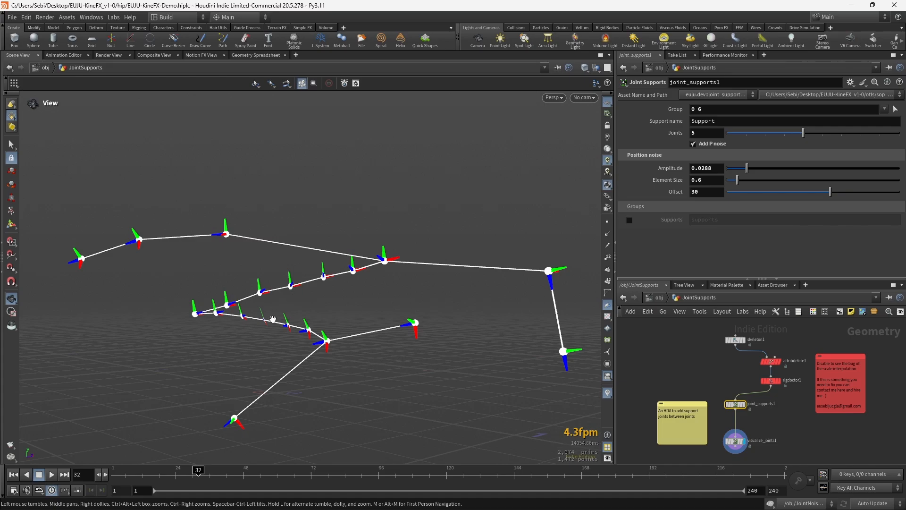
{"action": "left_click", "coordinate": [894, 110]}
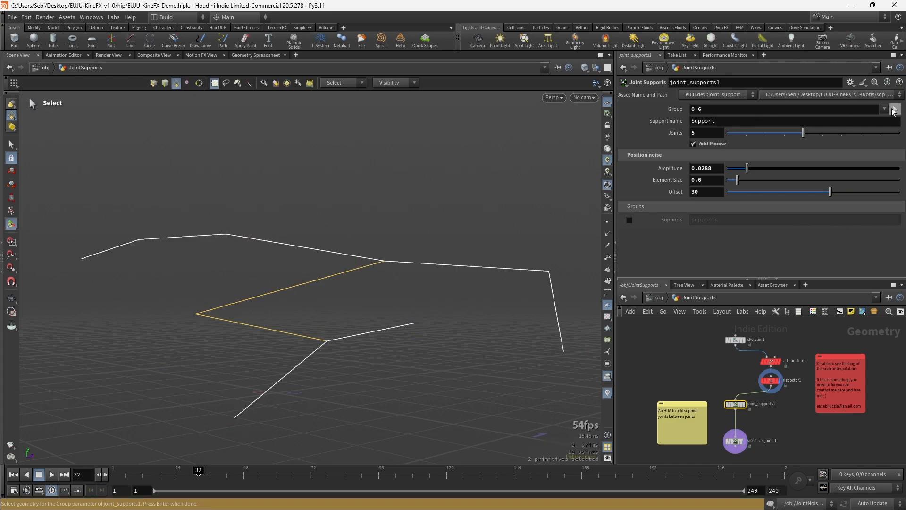
{"action": "left_click", "coordinate": [263, 331]}
{"action": "key", "text": "Return"}
Examine the scale and orientation of the support joints along bone 6 up close and from different angles
{"action": "scroll", "coordinate": [263, 330], "scroll_direction": "up", "scroll_amount": 4}
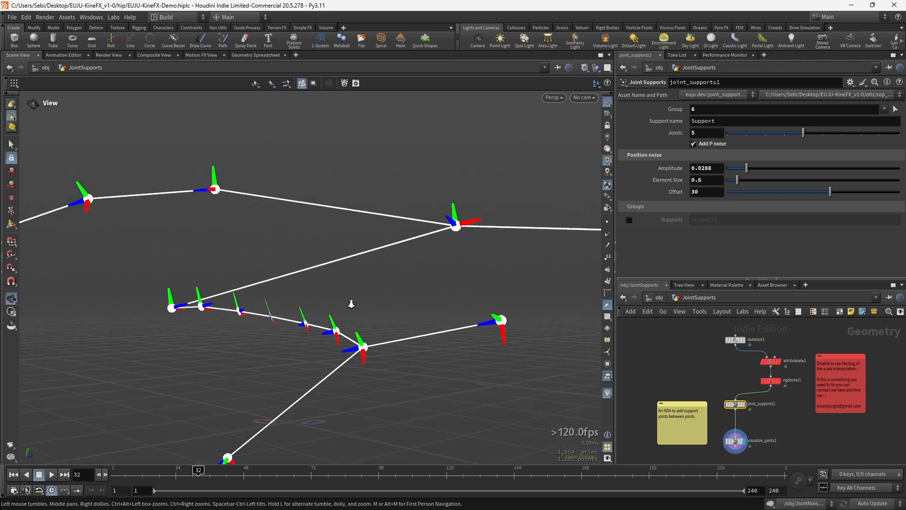
{"action": "left_click_drag", "start_coordinate": [354, 332], "coordinate": [309, 311]}
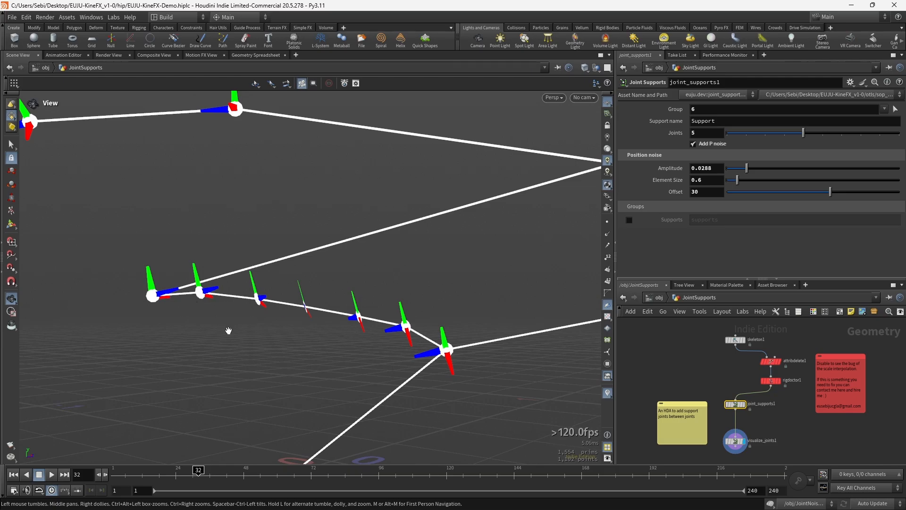
{"action": "left_click_drag", "start_coordinate": [300, 328], "coordinate": [309, 334]}
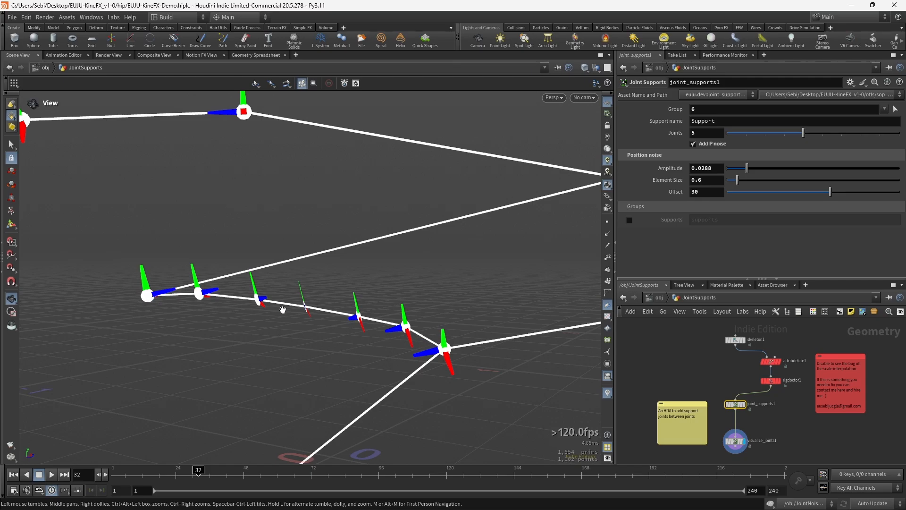
{"action": "left_click_drag", "start_coordinate": [298, 306], "coordinate": [418, 289]}
{"action": "mouse_move", "coordinate": [300, 306]}
{"action": "left_mouse_down"}
{"action": "mouse_move", "coordinate": [331, 307]}
{"action": "mouse_move", "coordinate": [264, 302]}
{"action": "mouse_move", "coordinate": [367, 310]}
{"action": "mouse_move", "coordinate": [288, 300]}
{"action": "left_mouse_up"}
{"action": "scroll", "coordinate": [288, 300], "scroll_direction": "down", "scroll_amount": 5}
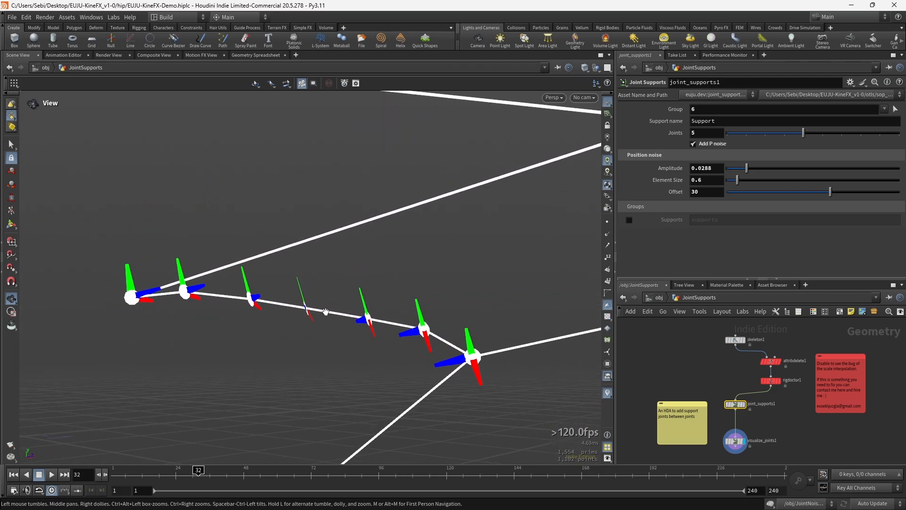
{"action": "scroll", "coordinate": [300, 307], "scroll_direction": "down", "scroll_amount": 6}
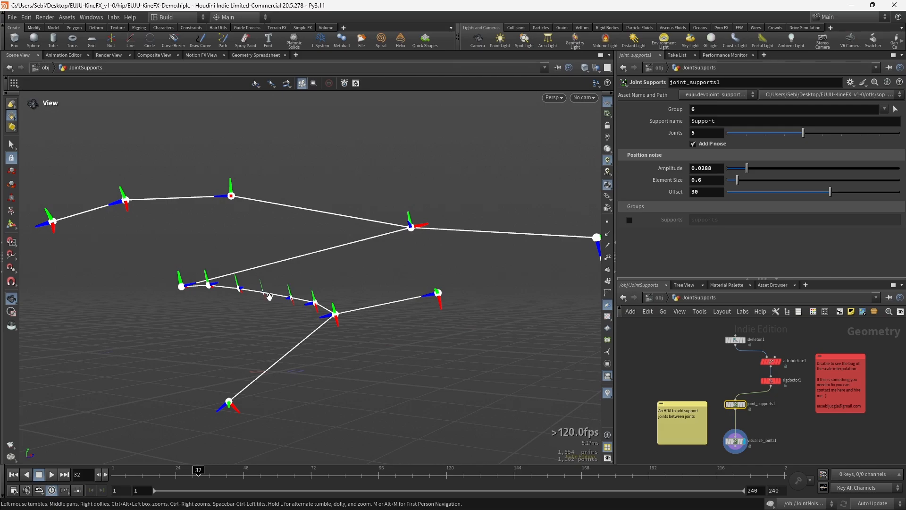
Return to the object level and open the JointsFromPoints example network
{"action": "key", "text": "u"}
{"action": "left_click", "coordinate": [761, 390]}
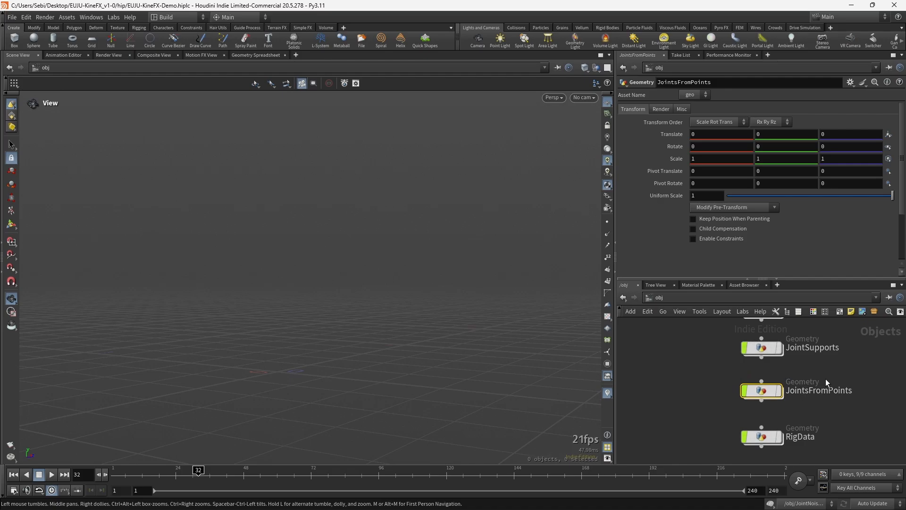
{"action": "mouse_move", "coordinate": [764, 348]}
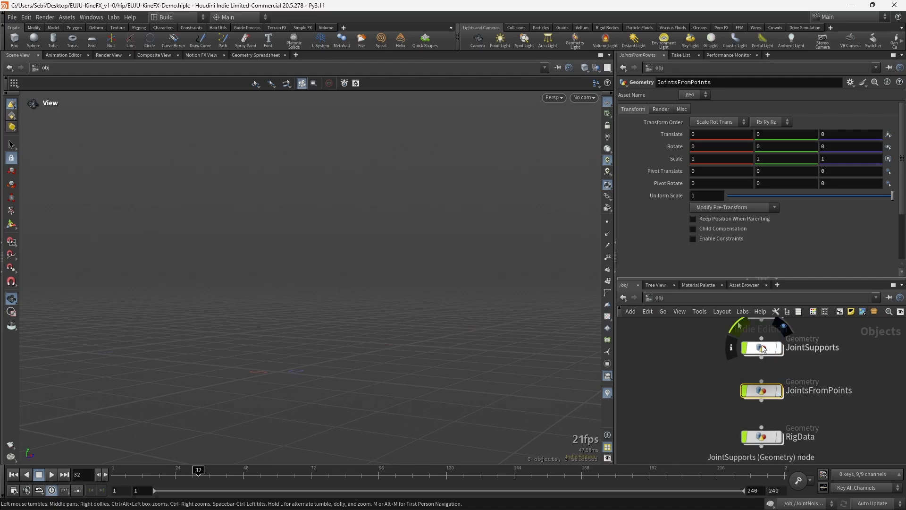
{"action": "double_click", "coordinate": [767, 393]}
{"action": "scroll", "coordinate": [764, 421], "scroll_direction": "up", "scroll_amount": 4}
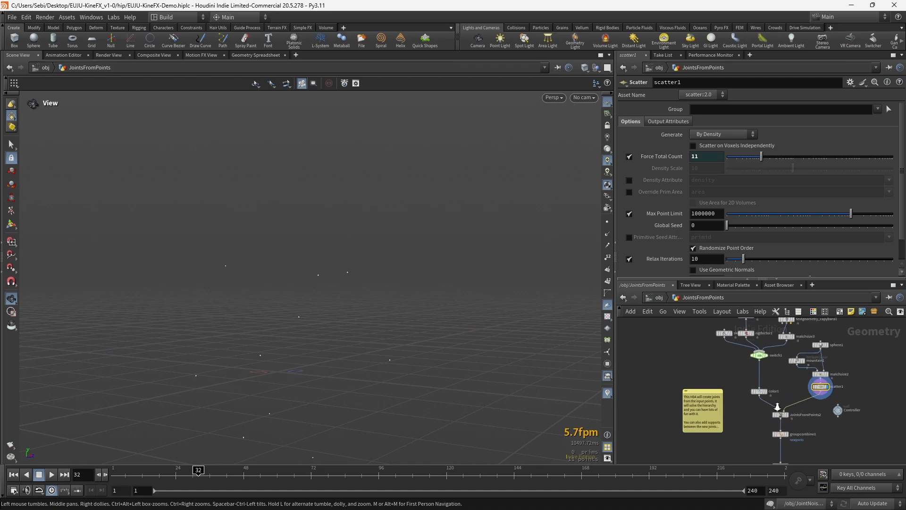
Select and display the color1 node, and view its green skeleton from the front
{"action": "middle_click_drag", "start_coordinate": [817, 407], "coordinate": [749, 414]}
{"action": "left_click", "coordinate": [693, 388]}
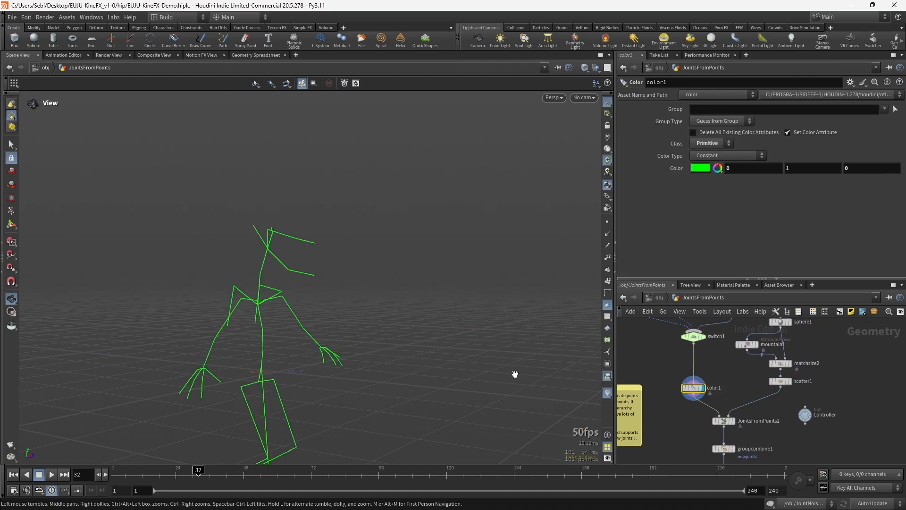
{"action": "left_click_drag", "start_coordinate": [353, 320], "coordinate": [245, 341]}
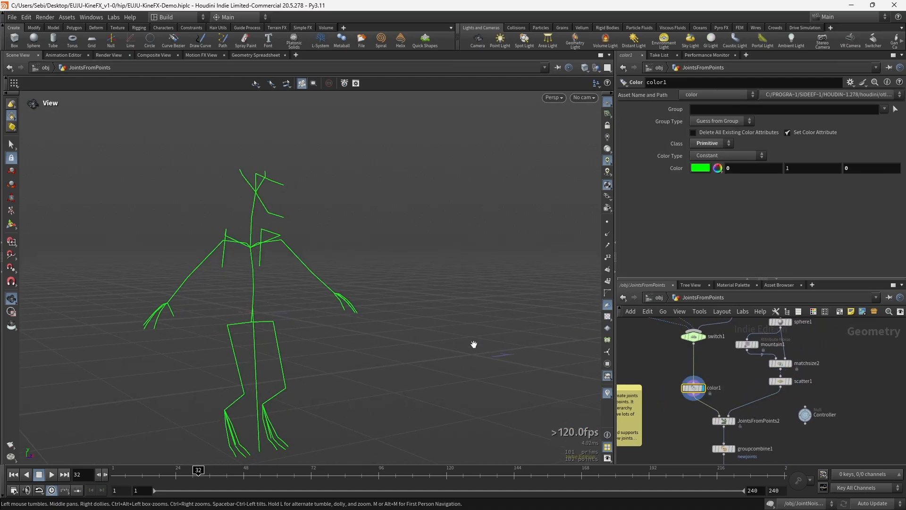
{"action": "middle_click_drag", "start_coordinate": [382, 355], "coordinate": [364, 342]}
{"action": "left_click_drag", "start_coordinate": [364, 342], "coordinate": [281, 336]}
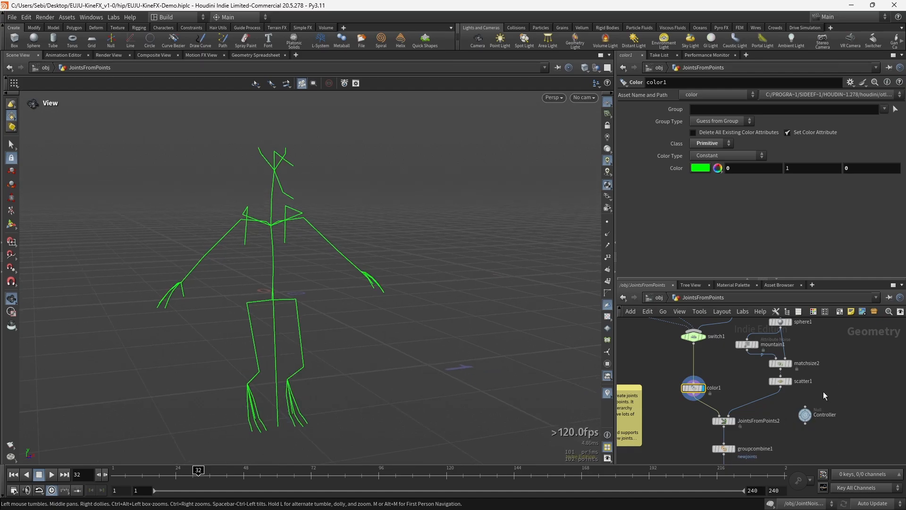
Select and display the JointsFromPoints2 node to show its settings and the new joints on the skeleton
{"action": "middle_click_drag", "start_coordinate": [759, 420], "coordinate": [749, 390]}
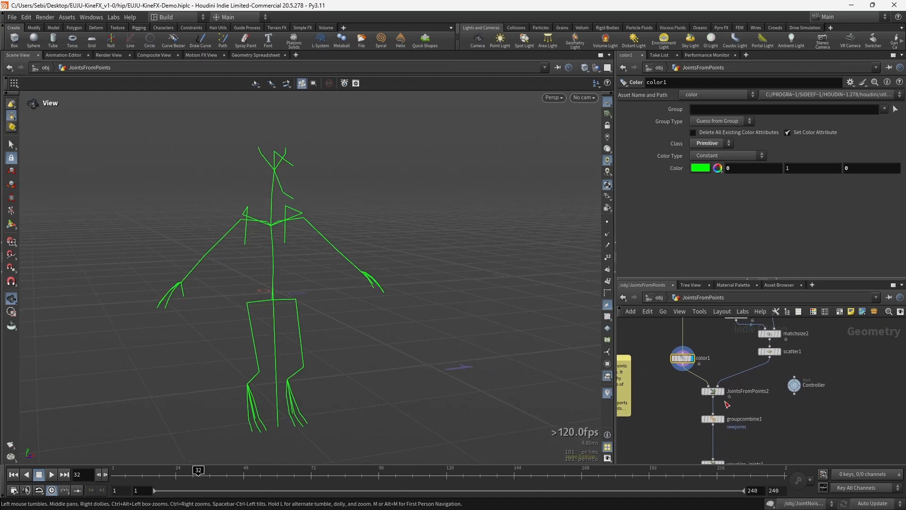
{"action": "scroll", "coordinate": [733, 401], "scroll_direction": "up", "scroll_amount": 3}
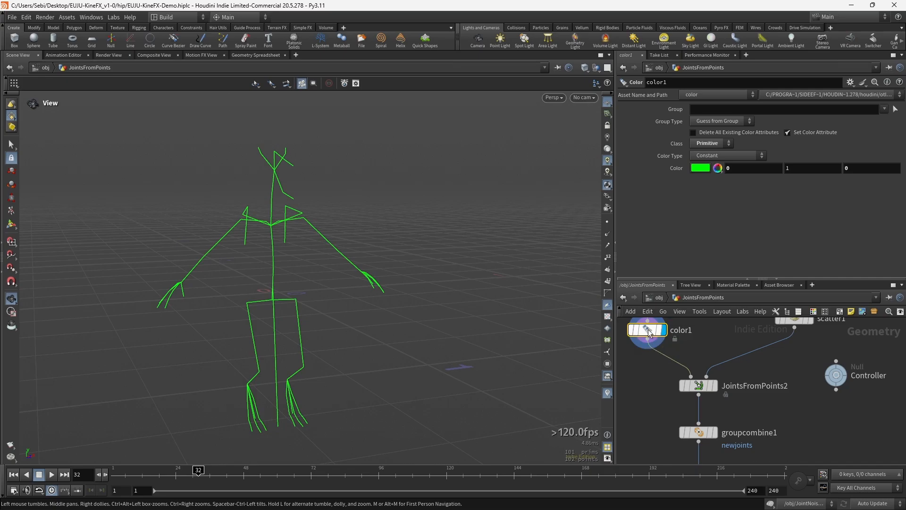
{"action": "middle_click_drag", "start_coordinate": [758, 336], "coordinate": [779, 361]}
{"action": "left_click", "coordinate": [783, 376]}
{"action": "left_click", "coordinate": [756, 377]}
{"action": "left_click", "coordinate": [720, 387]}
{"action": "left_click_drag", "start_coordinate": [363, 344], "coordinate": [339, 341]}
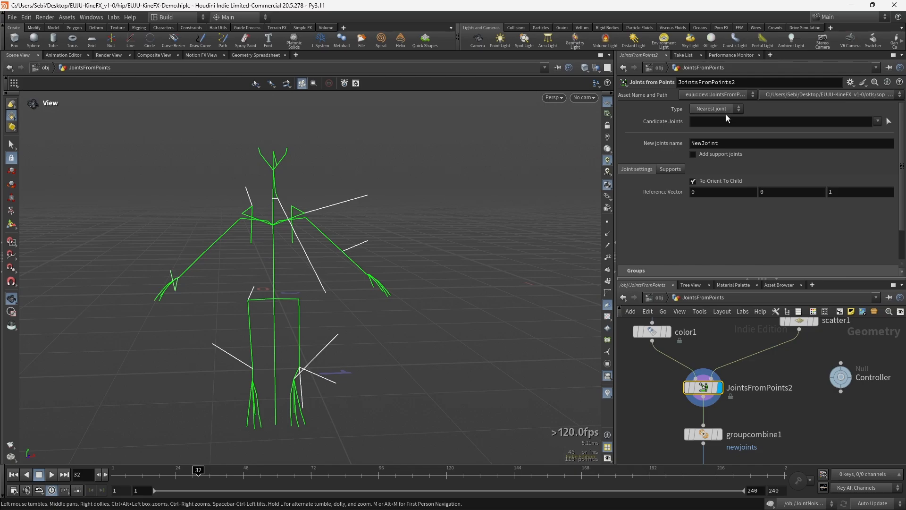
Compare the scattered points from scatter1 and the skeleton from color1 with the output of JointsFromPoints2, ending on that output
{"action": "left_click", "coordinate": [814, 322]}
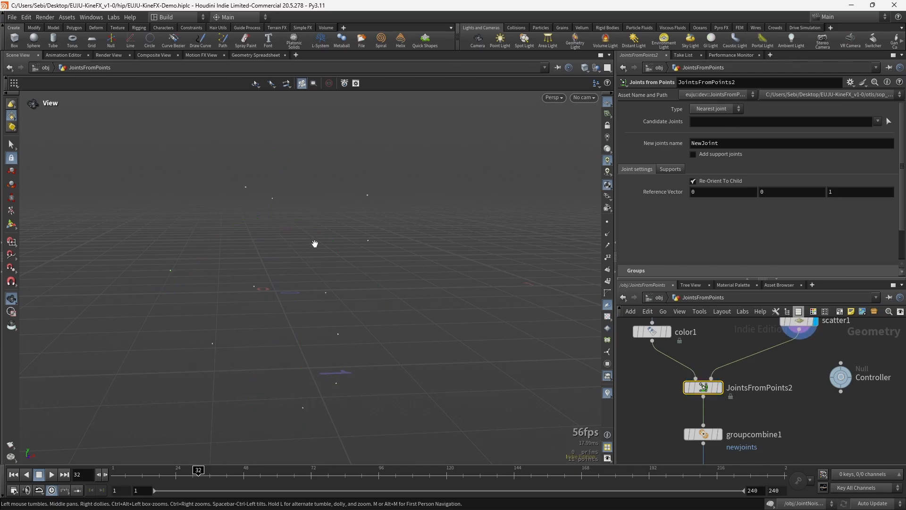
{"action": "left_click", "coordinate": [719, 387]}
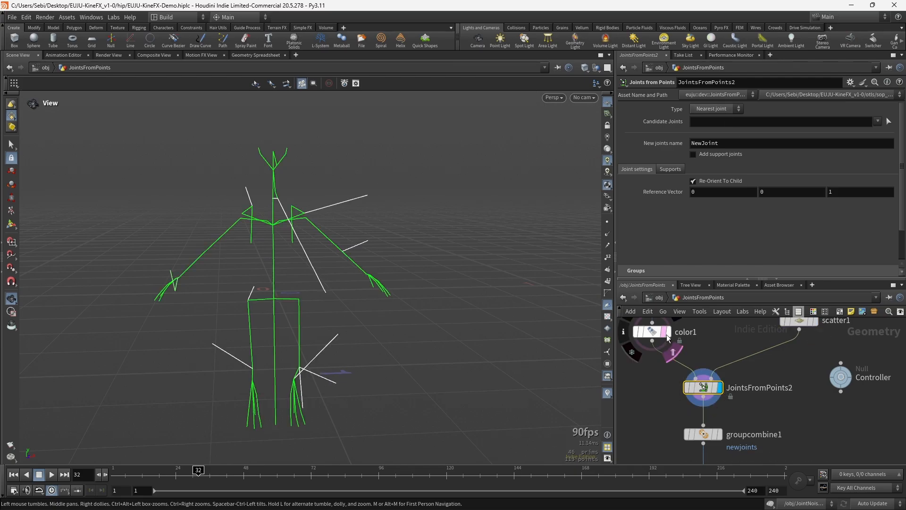
{"action": "left_click", "coordinate": [668, 336]}
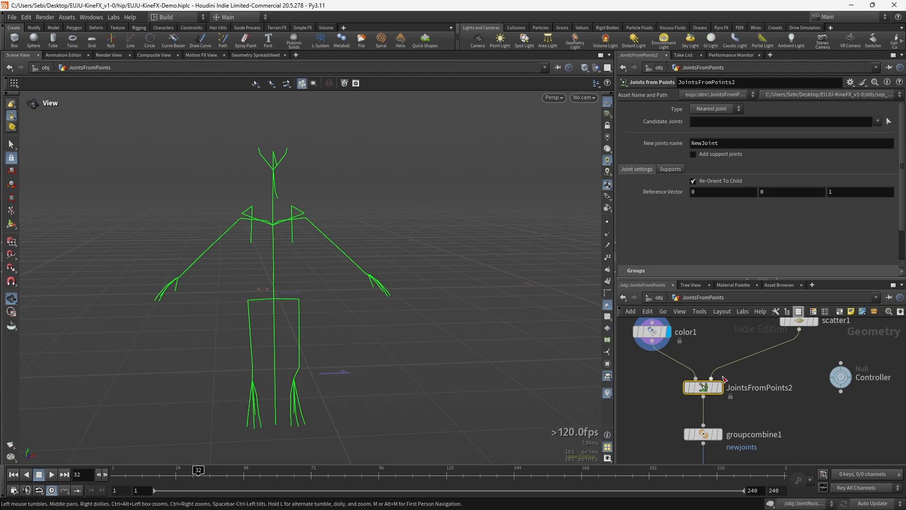
{"action": "left_click", "coordinate": [719, 387]}
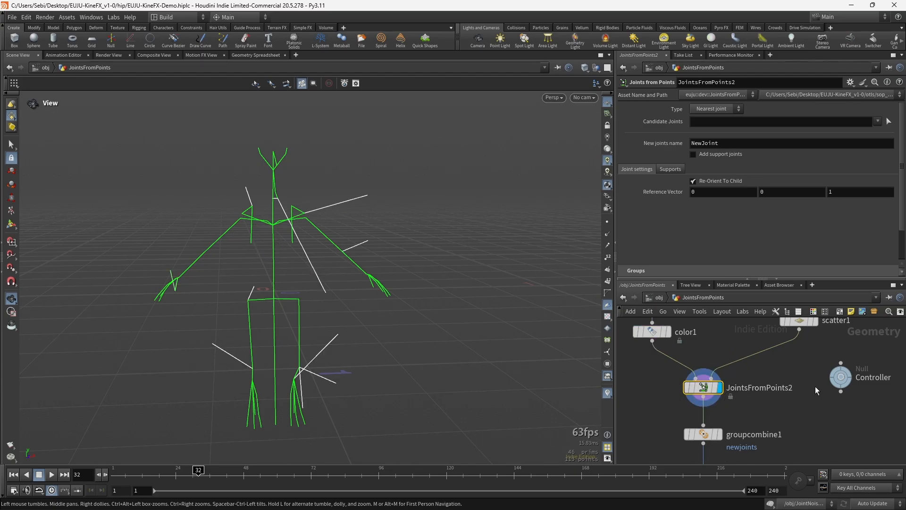
Try other input skeletons with the Controller null's Select Input, ending back on 2
{"action": "left_click", "coordinate": [840, 377]}
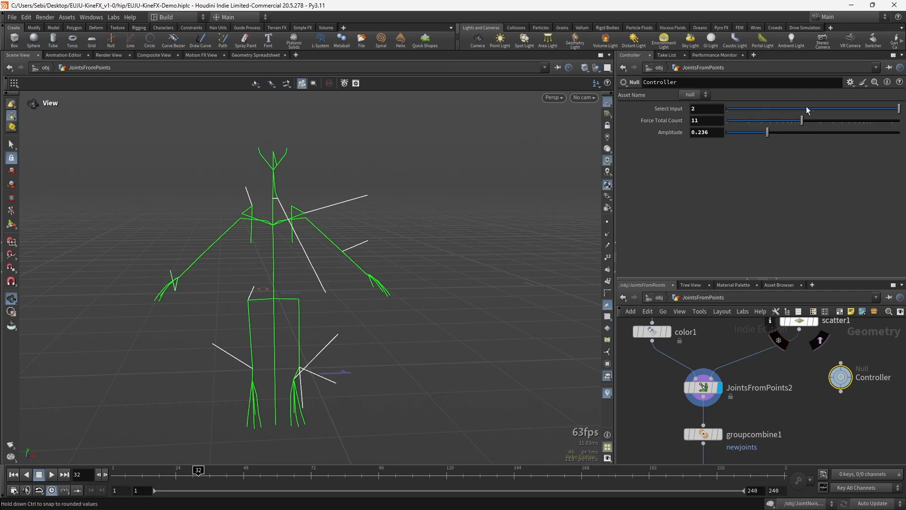
{"action": "left_click_drag", "start_coordinate": [807, 109], "coordinate": [898, 110]}
{"action": "left_click_drag", "start_coordinate": [354, 307], "coordinate": [293, 196]}
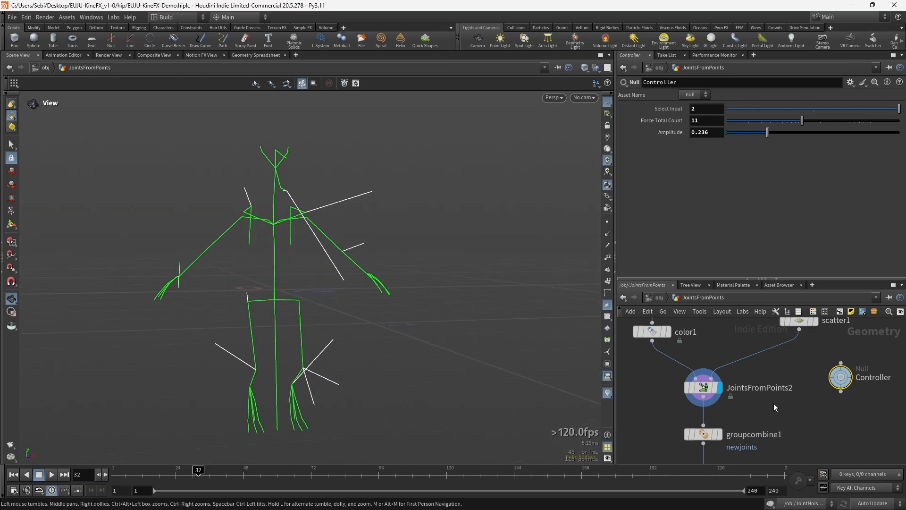
Move the Controller and groupcombine1 nodes farther away from JointsFromPoints2 in the network
{"action": "left_click_drag", "start_coordinate": [841, 377], "coordinate": [873, 389]}
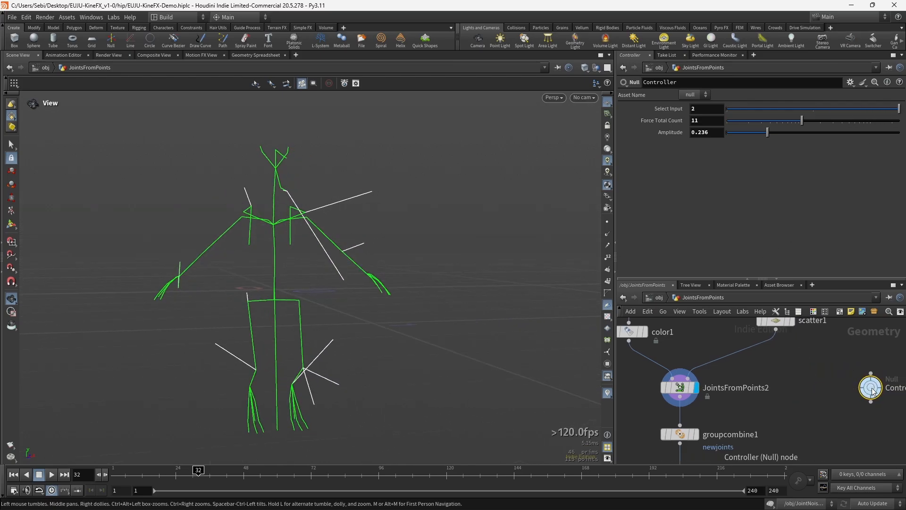
{"action": "left_click_drag", "start_coordinate": [358, 327], "coordinate": [317, 335]}
{"action": "scroll", "coordinate": [323, 324], "scroll_direction": "down", "scroll_amount": 2}
{"action": "middle_click_drag", "start_coordinate": [751, 407], "coordinate": [770, 372]}
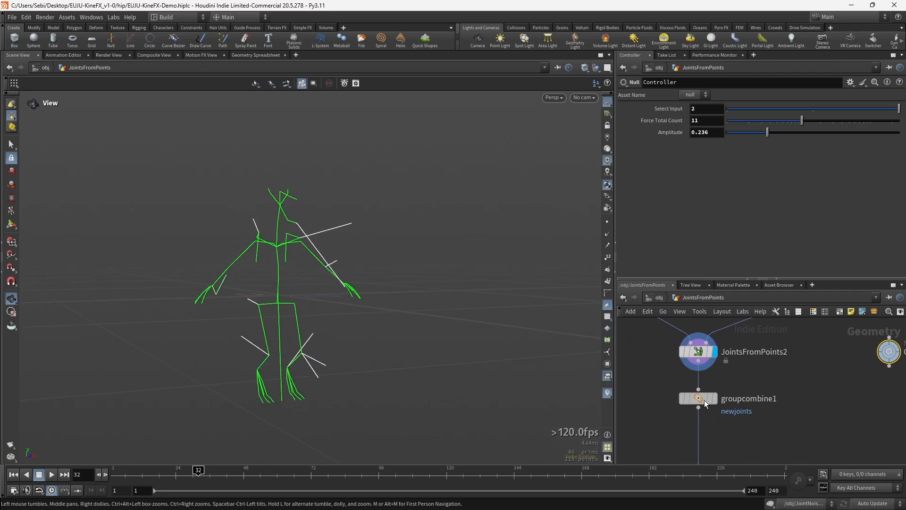
{"action": "left_click_drag", "start_coordinate": [704, 400], "coordinate": [704, 434]}
{"action": "middle_click_drag", "start_coordinate": [730, 371], "coordinate": [738, 400]}
Enable support joints on JointsFromPoints2 and adjust their segments to 5
{"action": "left_click", "coordinate": [708, 382]}
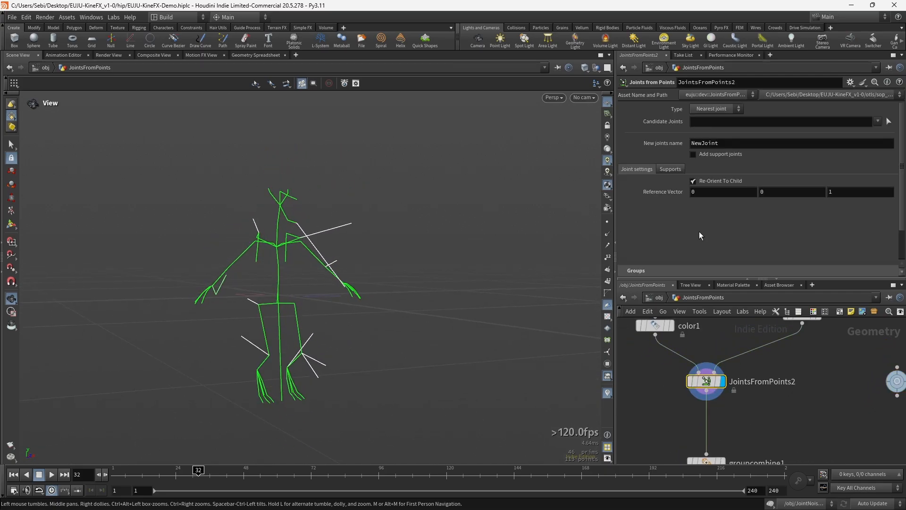
{"action": "left_click", "coordinate": [703, 155]}
{"action": "mouse_move", "coordinate": [301, 239]}
{"action": "left_mouse_down"}
{"action": "mouse_move", "coordinate": [363, 214]}
{"action": "mouse_move", "coordinate": [304, 230]}
{"action": "left_mouse_up"}
{"action": "left_click", "coordinate": [664, 168]}
{"action": "mouse_move", "coordinate": [783, 194]}
{"action": "left_mouse_down"}
{"action": "mouse_move", "coordinate": [842, 194]}
{"action": "mouse_move", "coordinate": [797, 196]}
{"action": "left_mouse_up"}
Display visualize_joints1 and keep the support segments of JointsFromPoints2 at 5
{"action": "middle_click_drag", "start_coordinate": [753, 421], "coordinate": [740, 317]}
{"action": "left_click", "coordinate": [710, 400]}
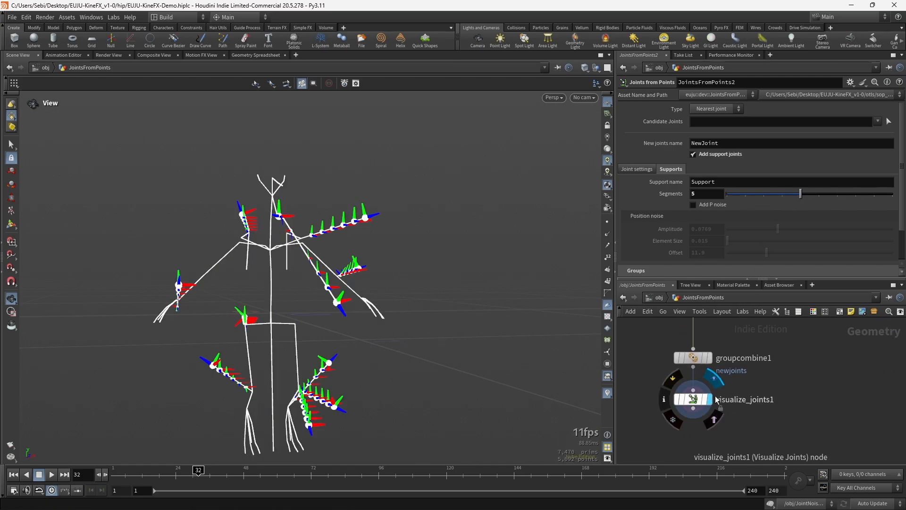
{"action": "middle_click_drag", "start_coordinate": [793, 352], "coordinate": [804, 443]}
{"action": "mouse_move", "coordinate": [801, 194]}
{"action": "left_mouse_down"}
{"action": "mouse_move", "coordinate": [718, 191]}
{"action": "mouse_move", "coordinate": [862, 194]}
{"action": "mouse_move", "coordinate": [722, 193]}
{"action": "mouse_move", "coordinate": [801, 194]}
{"action": "left_mouse_up"}
Examine the orientation axes of the new joints and their supports from close up and from several angles
{"action": "left_click_drag", "start_coordinate": [302, 301], "coordinate": [220, 379]}
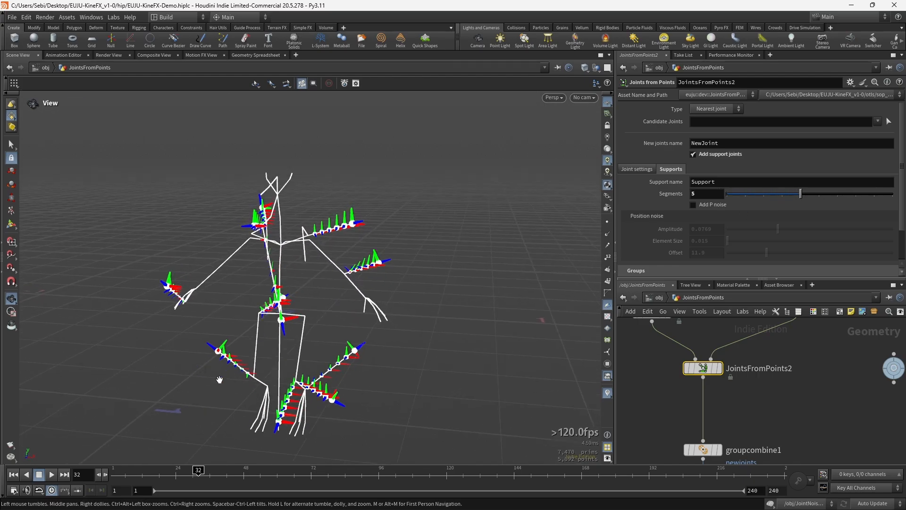
{"action": "scroll", "coordinate": [283, 364], "scroll_direction": "up", "scroll_amount": 5}
{"action": "scroll", "coordinate": [289, 367], "scroll_direction": "up", "scroll_amount": 5}
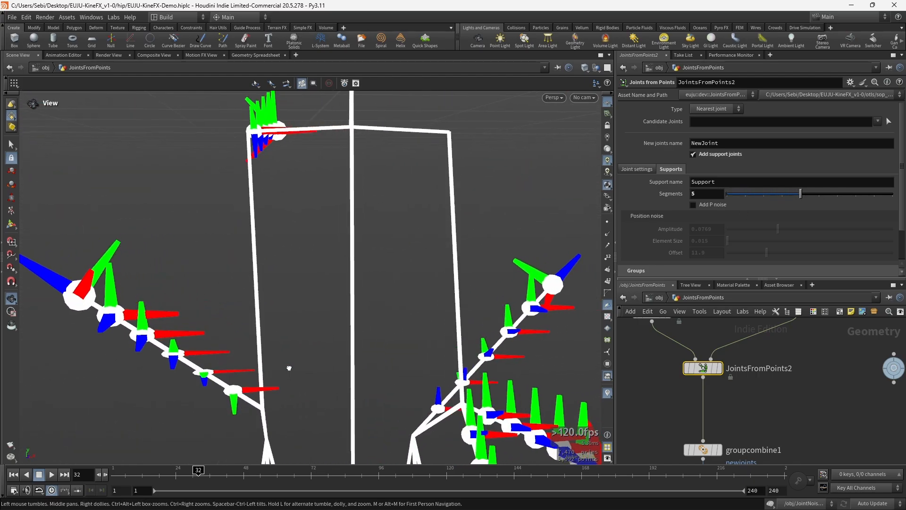
{"action": "right_click_drag", "start_coordinate": [273, 357], "coordinate": [276, 314]}
{"action": "middle_click_drag", "start_coordinate": [276, 314], "coordinate": [278, 305]}
{"action": "mouse_move", "coordinate": [272, 314]}
{"action": "left_mouse_down"}
{"action": "mouse_move", "coordinate": [314, 318]}
{"action": "mouse_move", "coordinate": [275, 315]}
{"action": "left_mouse_up"}
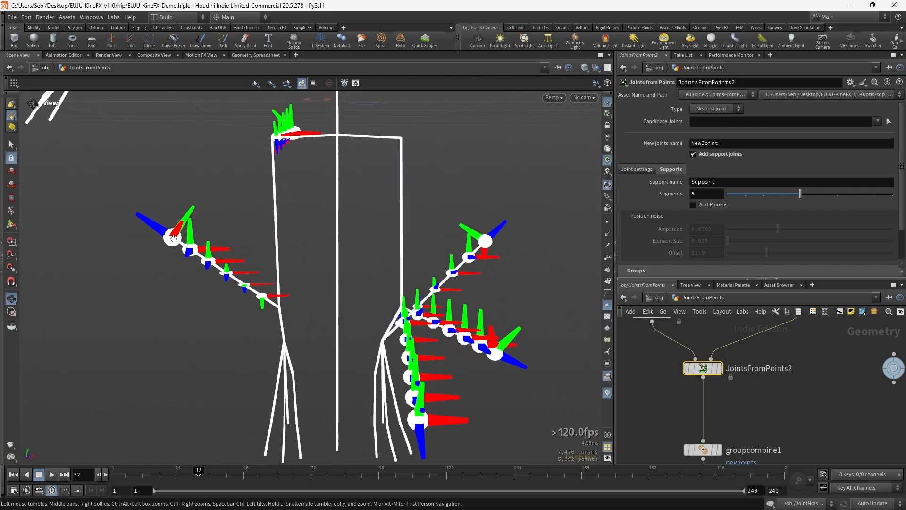
{"action": "left_click_drag", "start_coordinate": [257, 304], "coordinate": [193, 264]}
{"action": "right_click_drag", "start_coordinate": [275, 263], "coordinate": [71, 301]}
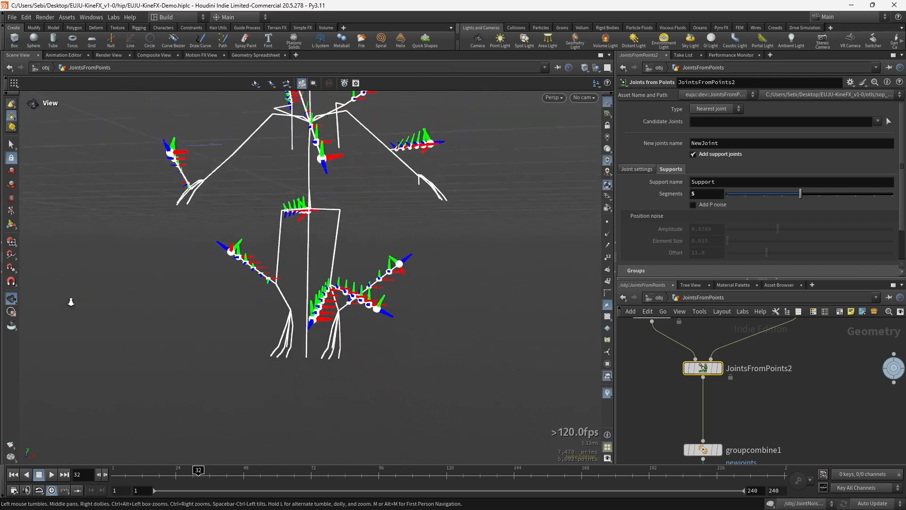
{"action": "middle_click_drag", "start_coordinate": [71, 301], "coordinate": [73, 330]}
{"action": "left_click_drag", "start_coordinate": [189, 292], "coordinate": [372, 289]}
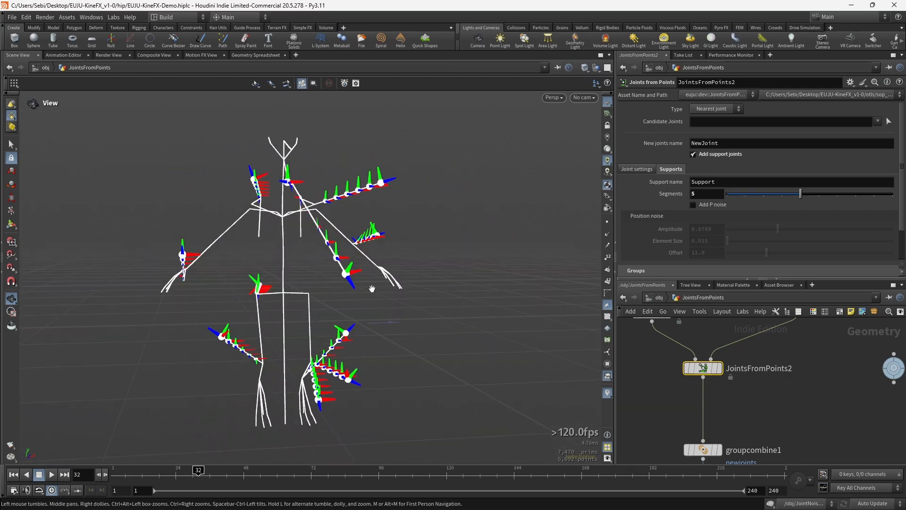
Check the group settings of JointsFromPoints2, and turn Re-Orient To Child off and back on to compare joint orientations
{"action": "scroll", "coordinate": [711, 205], "scroll_direction": "down", "scroll_amount": 2}
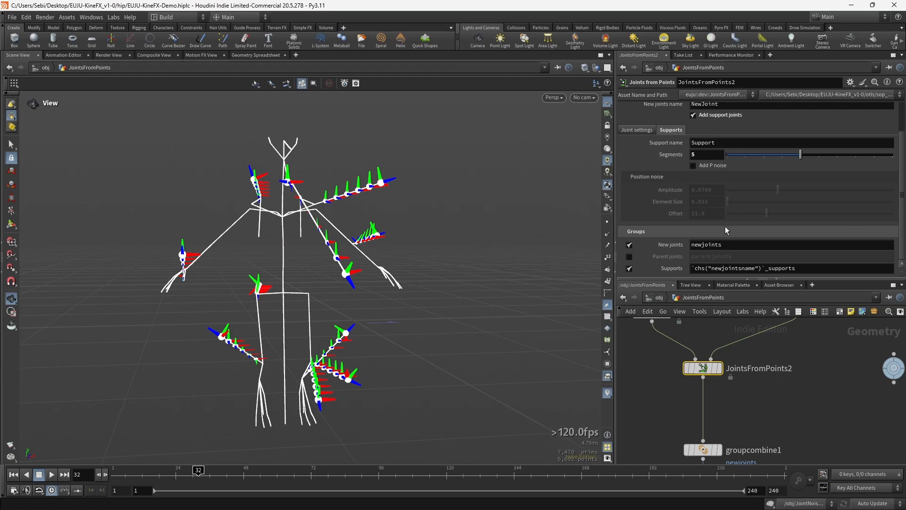
{"action": "scroll", "coordinate": [654, 157], "scroll_direction": "up", "scroll_amount": 1}
{"action": "left_click", "coordinate": [642, 156]}
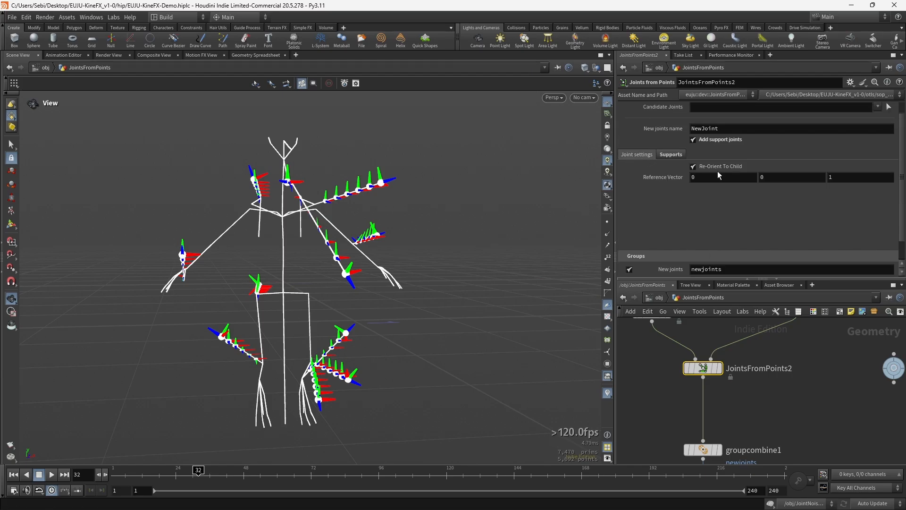
{"action": "left_click", "coordinate": [724, 168]}
{"action": "left_click", "coordinate": [724, 167]}
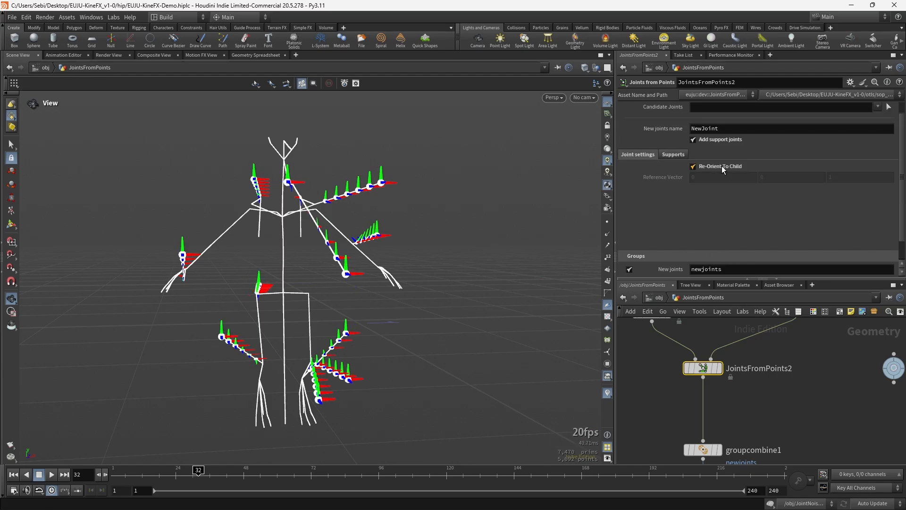
{"action": "left_click", "coordinate": [724, 167]}
{"action": "left_click_drag", "start_coordinate": [311, 324], "coordinate": [204, 379]}
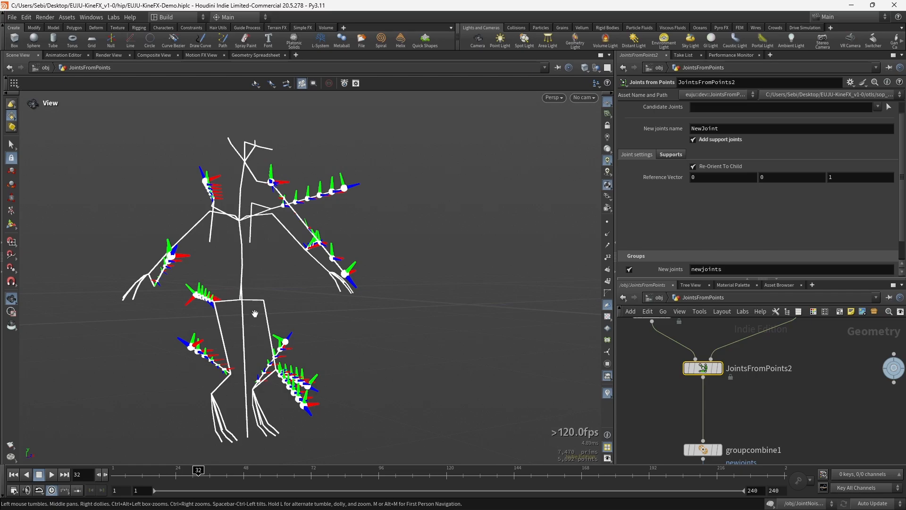
Switch the Controller's Select Input to the straight vertical joint chain and reselect JointsFromPoints2
{"action": "left_click_drag", "start_coordinate": [843, 394], "coordinate": [904, 352]}
{"action": "mouse_move", "coordinate": [777, 111]}
{"action": "left_mouse_down"}
{"action": "mouse_move", "coordinate": [734, 113]}
{"action": "mouse_move", "coordinate": [776, 112]}
{"action": "left_mouse_up"}
{"action": "left_click_drag", "start_coordinate": [756, 389], "coordinate": [658, 337]}
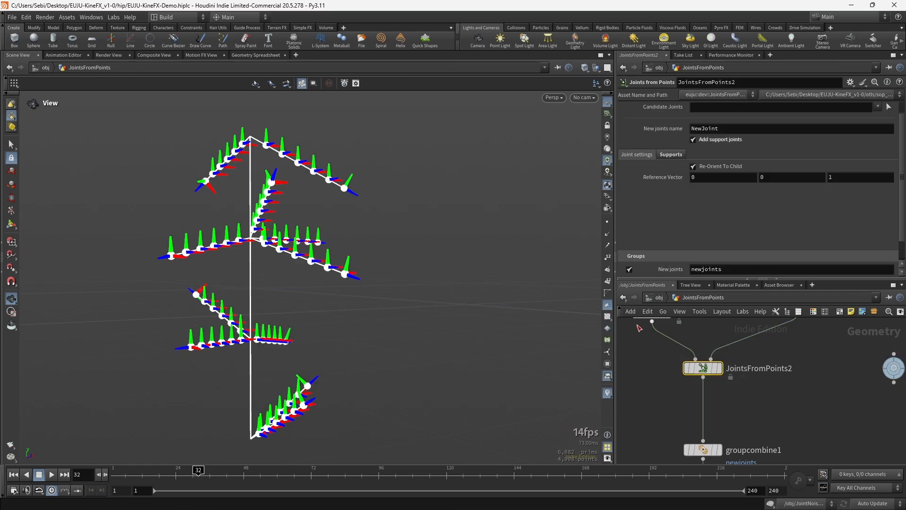
Turn off Add support joints on JointsFromPoints2 and review the new joints attached to the vertical chain
{"action": "left_click", "coordinate": [717, 143]}
{"action": "mouse_move", "coordinate": [317, 294]}
{"action": "left_mouse_down"}
{"action": "mouse_move", "coordinate": [411, 283]}
{"action": "mouse_move", "coordinate": [314, 286]}
{"action": "mouse_move", "coordinate": [302, 300]}
{"action": "left_mouse_up"}
{"action": "middle_click_drag", "start_coordinate": [736, 422], "coordinate": [732, 352]}
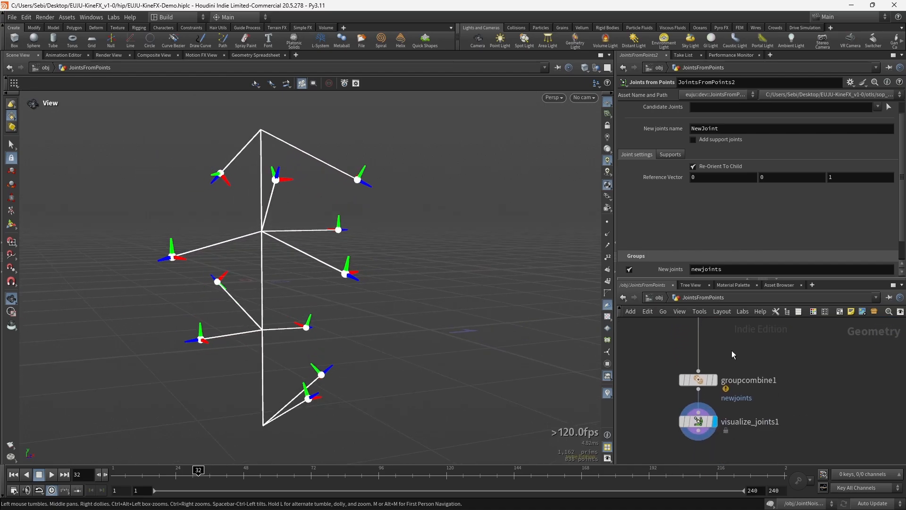
{"action": "scroll", "coordinate": [743, 241], "scroll_direction": "up", "scroll_amount": 1}
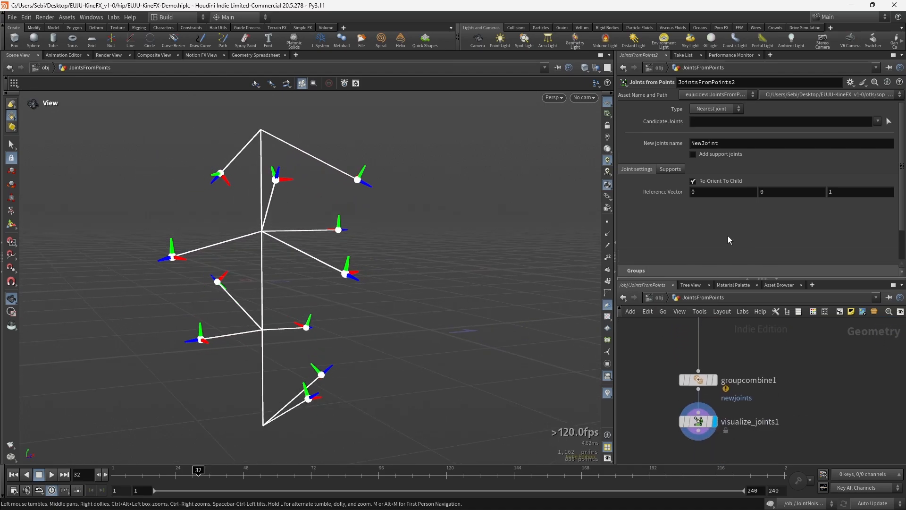
Set the type of JointsFromPoints2 to Centroid
{"action": "left_click", "coordinate": [715, 109]}
{"action": "left_click", "coordinate": [718, 127]}
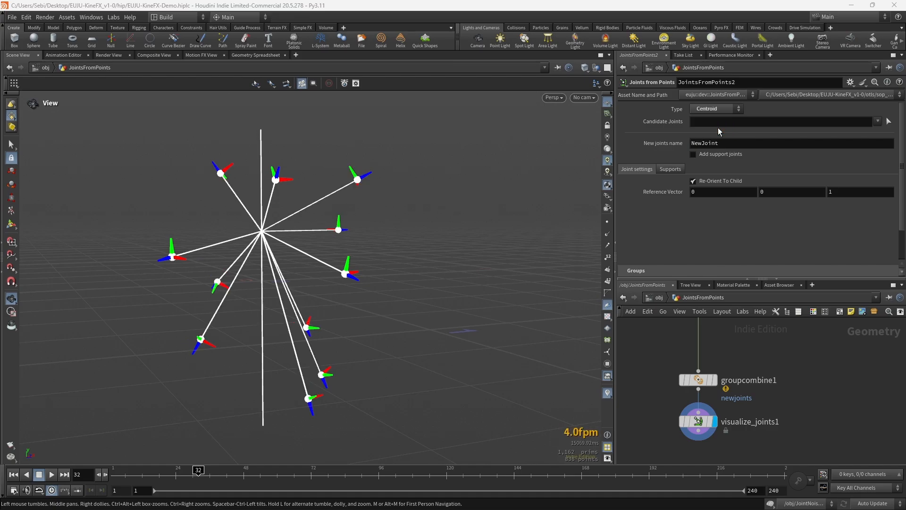
{"action": "mouse_move", "coordinate": [255, 228]}
{"action": "left_mouse_down"}
{"action": "mouse_move", "coordinate": [339, 223]}
{"action": "mouse_move", "coordinate": [258, 233]}
{"action": "left_mouse_up"}
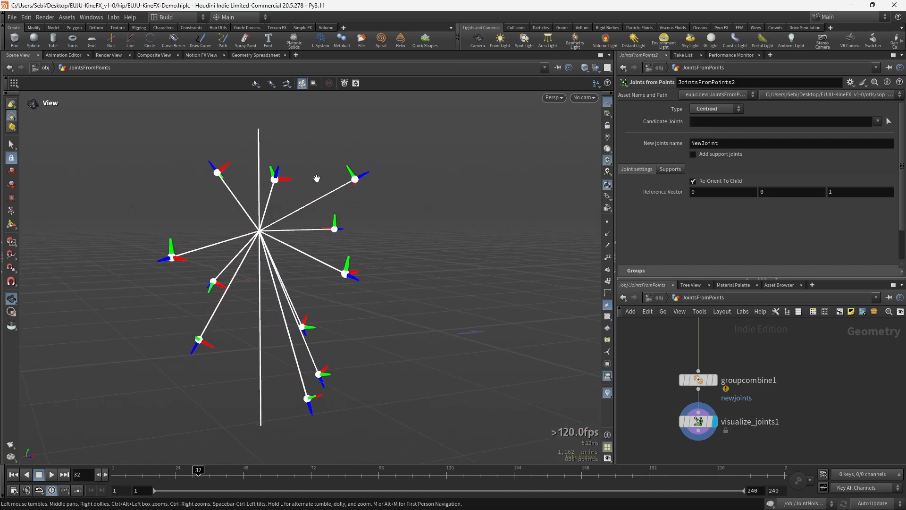
Set the type to Single parent and pick the chain's uppermost joint, point_3, as the parent
{"action": "left_click", "coordinate": [720, 110]}
{"action": "left_click", "coordinate": [708, 138]}
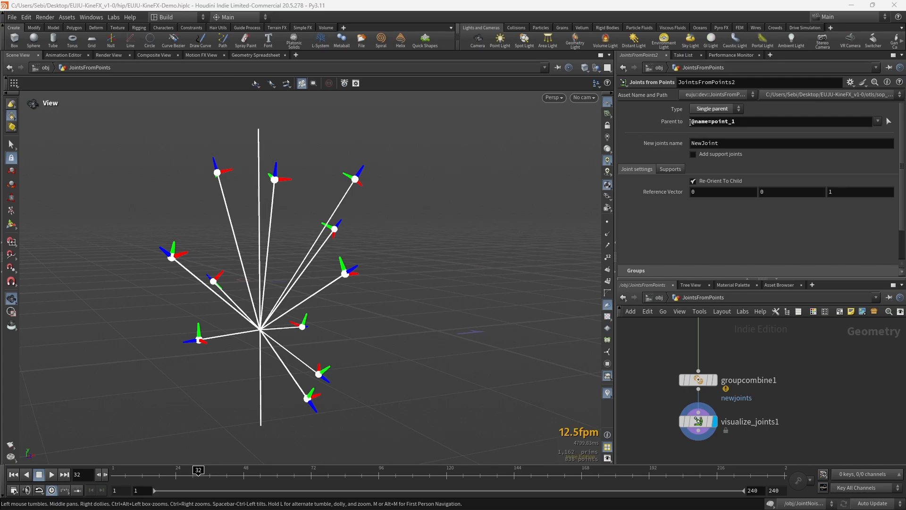
{"action": "left_click", "coordinate": [889, 122]}
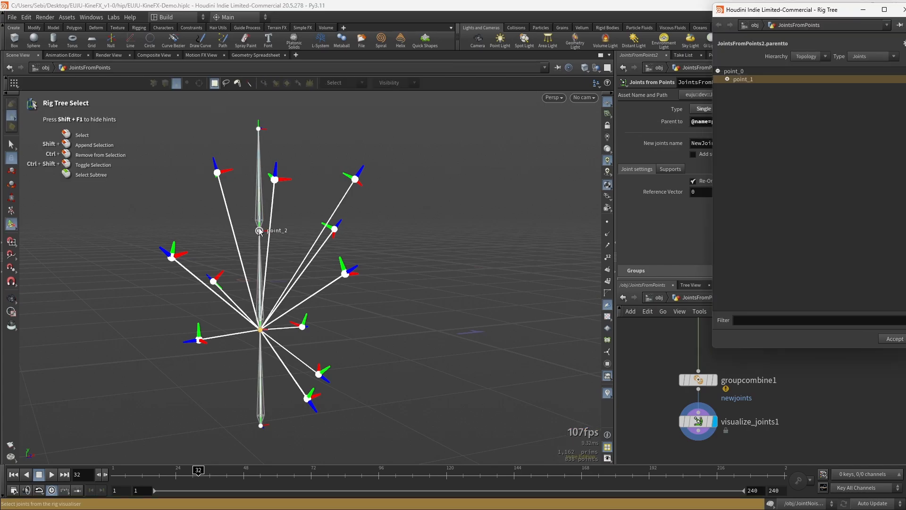
{"action": "left_click", "coordinate": [258, 130]}
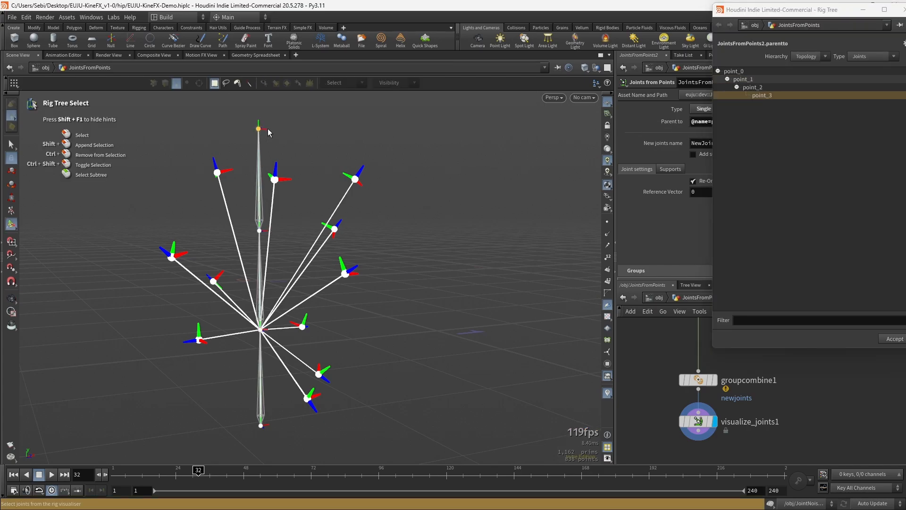
{"action": "key", "text": "Return"}
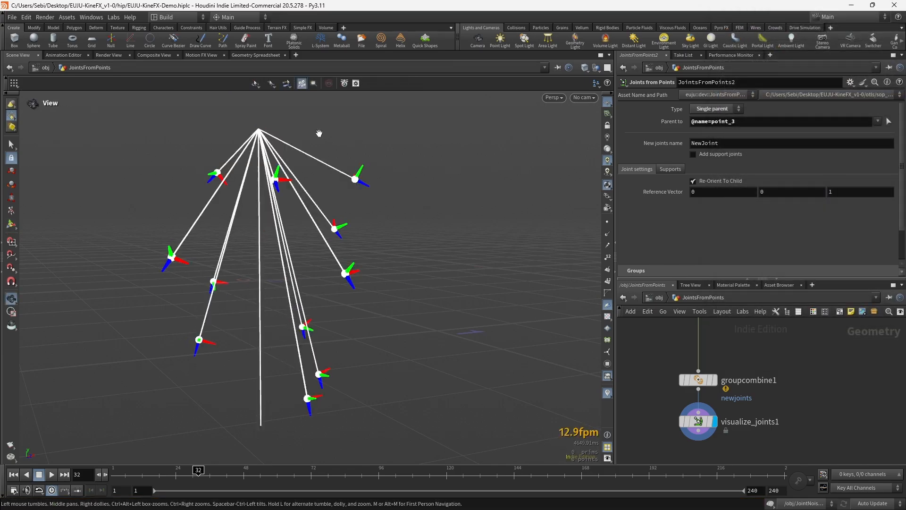
{"action": "left_click_drag", "start_coordinate": [319, 137], "coordinate": [270, 143]}
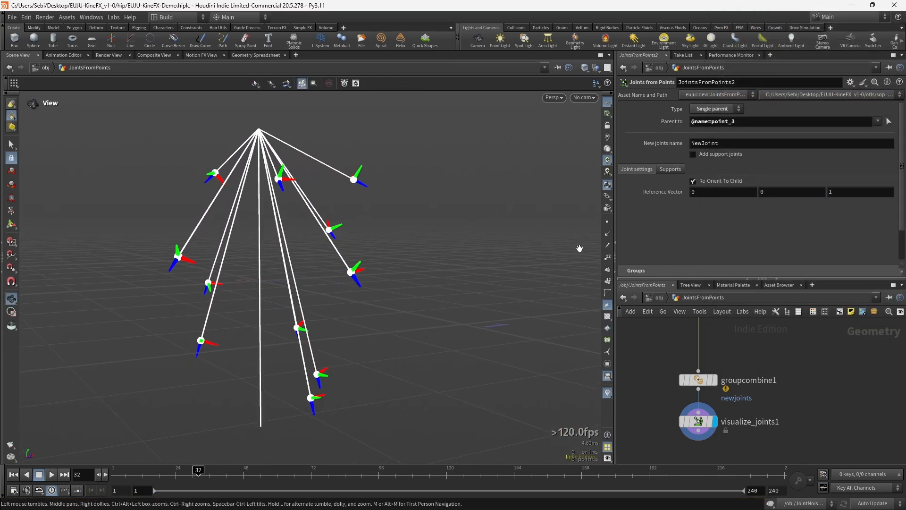
Try the Controller's Select Input at 2, and set it to 0 for the branching skeleton
{"action": "scroll", "coordinate": [768, 406], "scroll_direction": "down", "scroll_amount": 3}
{"action": "left_click", "coordinate": [796, 361]}
{"action": "left_click_drag", "start_coordinate": [774, 109], "coordinate": [871, 109]}
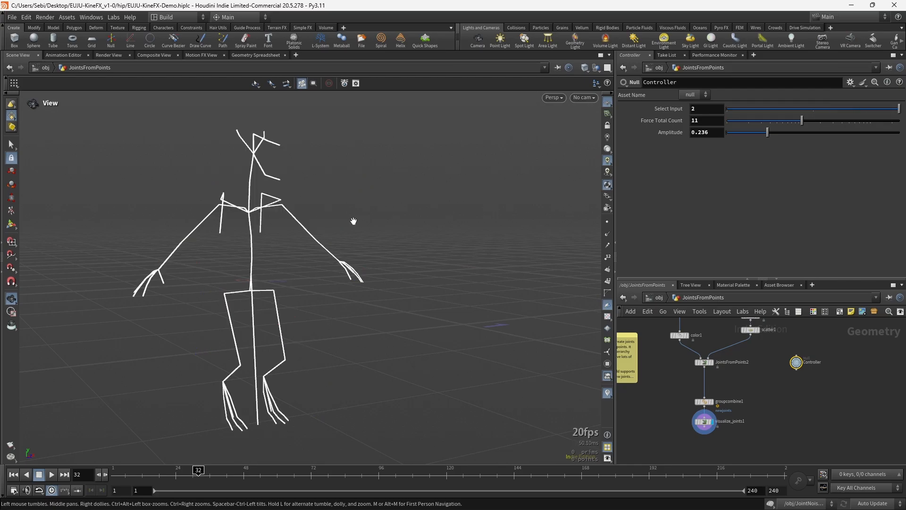
{"action": "mouse_move", "coordinate": [746, 107]}
{"action": "left_mouse_down"}
{"action": "mouse_move", "coordinate": [716, 110]}
{"action": "mouse_move", "coordinate": [899, 115]}
{"action": "mouse_move", "coordinate": [752, 112]}
{"action": "left_mouse_up"}
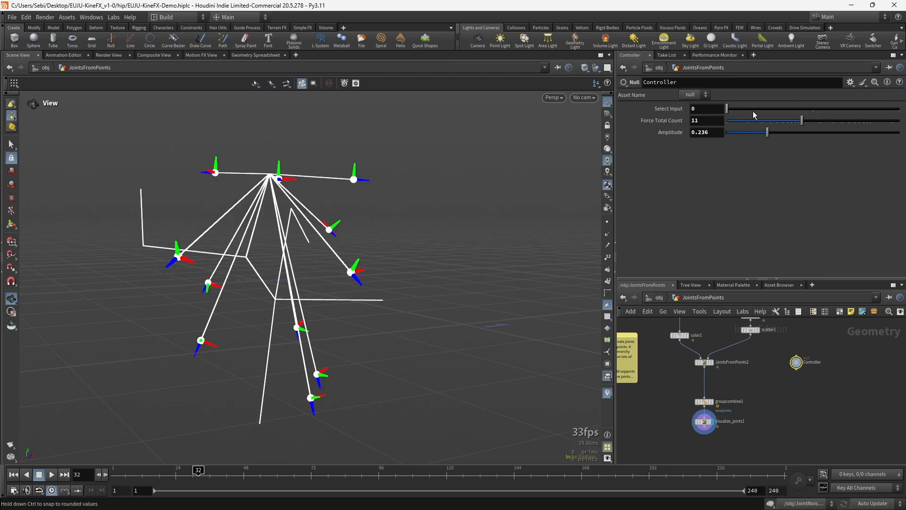
Set the type of JointsFromPoints2 back to Nearest joint and view the result on the branching skeleton
{"action": "left_click", "coordinate": [750, 357]}
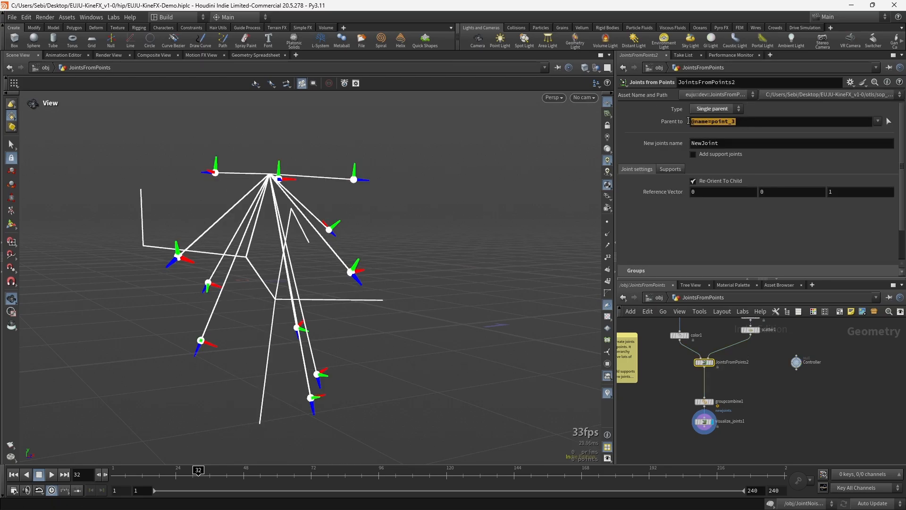
{"action": "left_click", "coordinate": [713, 109]}
{"action": "left_click", "coordinate": [714, 118]}
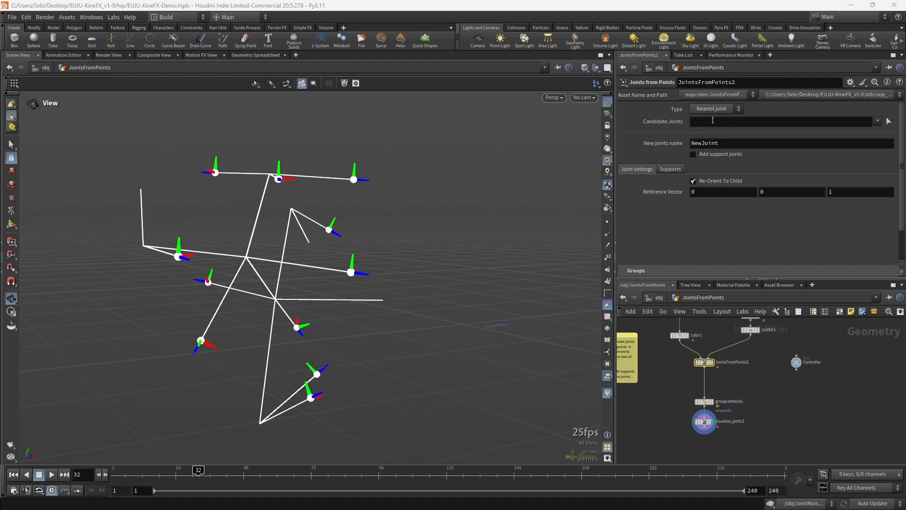
{"action": "left_click_drag", "start_coordinate": [254, 271], "coordinate": [239, 269]}
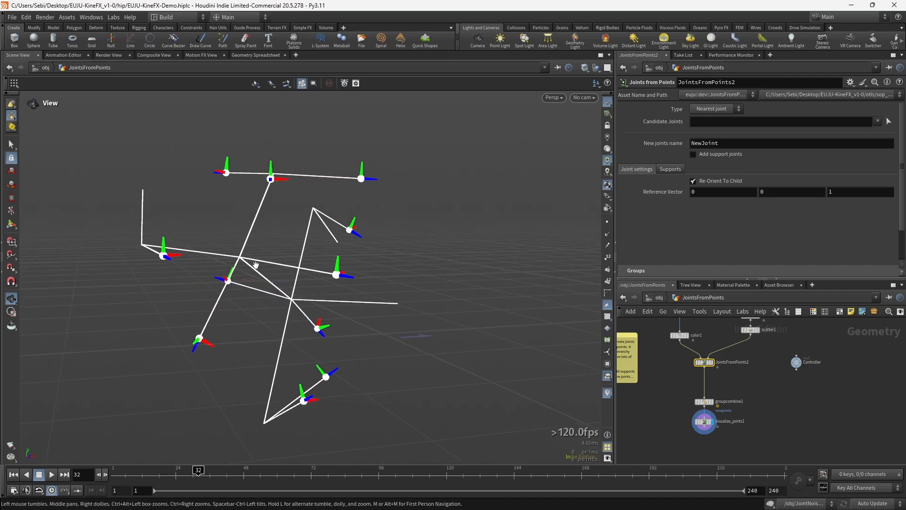
Return to the object level, open the RigData example network and frame its skeleton
{"action": "middle_click_drag", "start_coordinate": [766, 438], "coordinate": [767, 393]}
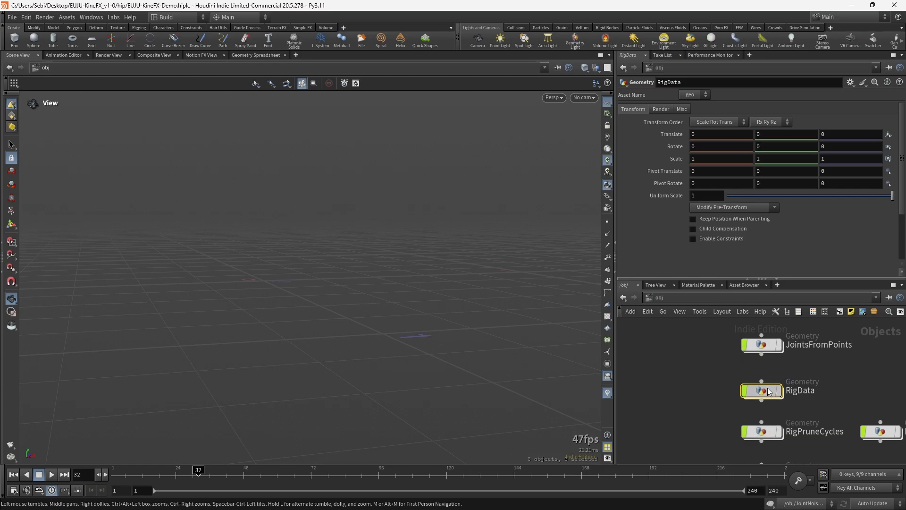
{"action": "double_click", "coordinate": [769, 392]}
{"action": "scroll", "coordinate": [265, 220], "scroll_direction": "down", "scroll_amount": 5}
{"action": "middle_click_drag", "start_coordinate": [310, 215], "coordinate": [303, 253]}
{"action": "left_click_drag", "start_coordinate": [302, 253], "coordinate": [237, 255]}
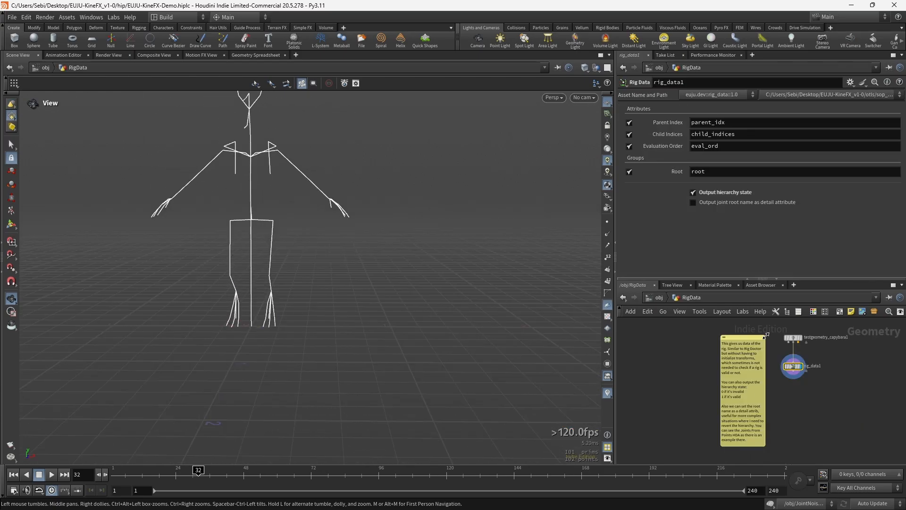
Inspect the node info of rig_data1 and view its skeleton from an angle
{"action": "scroll", "coordinate": [812, 361], "scroll_direction": "up", "scroll_amount": 5}
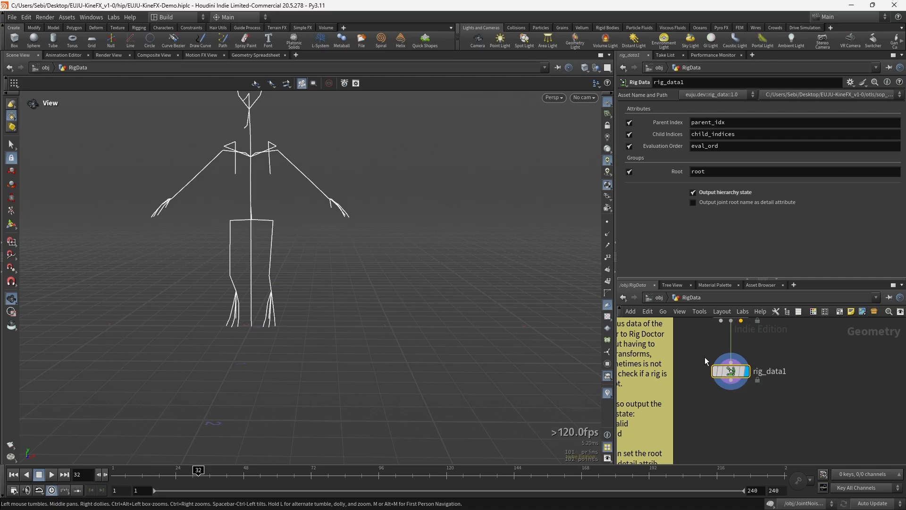
{"action": "middle_click", "coordinate": [730, 371]}
{"action": "mouse_move", "coordinate": [769, 403]}
{"action": "middle_mouse_down"}
{"action": "mouse_move", "coordinate": [747, 412]}
{"action": "mouse_move", "coordinate": [799, 399]}
{"action": "mouse_move", "coordinate": [767, 412]}
{"action": "middle_mouse_up"}
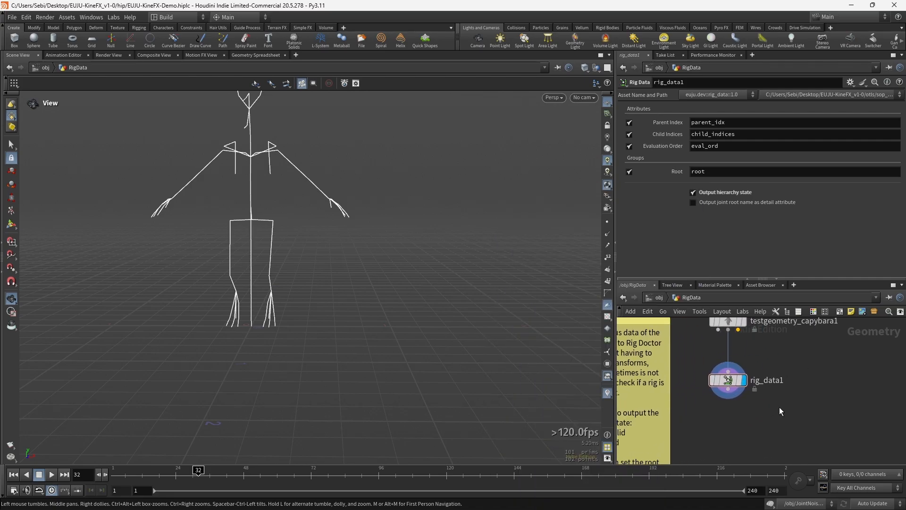
{"action": "middle_click", "coordinate": [729, 380]}
{"action": "left_click_drag", "start_coordinate": [258, 255], "coordinate": [330, 305]}
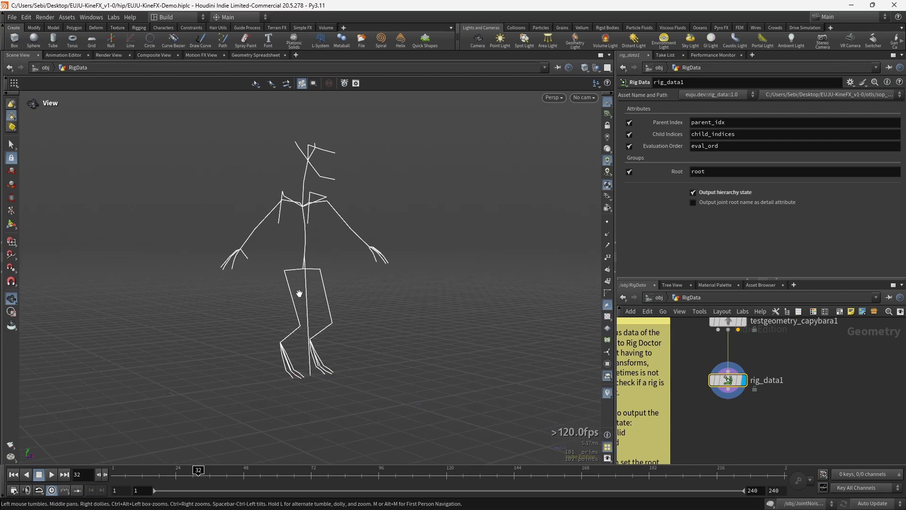
Split the scene view pane horizontally and add a Geometry Spreadsheet to the new lower pane
{"action": "right_click_drag", "start_coordinate": [318, 277], "coordinate": [468, 241]}
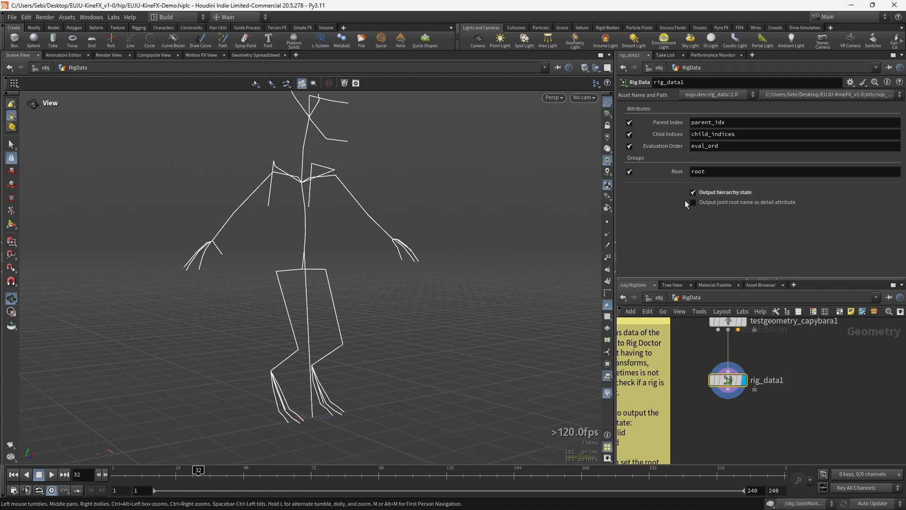
{"action": "key", "text": "alt+bracketright"}
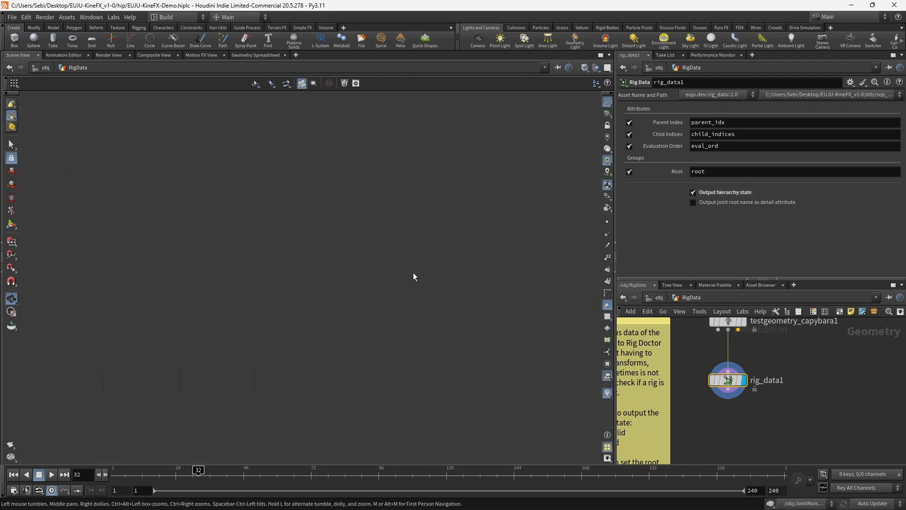
{"action": "left_click", "coordinate": [49, 262]}
{"action": "mouse_move", "coordinate": [78, 280]}
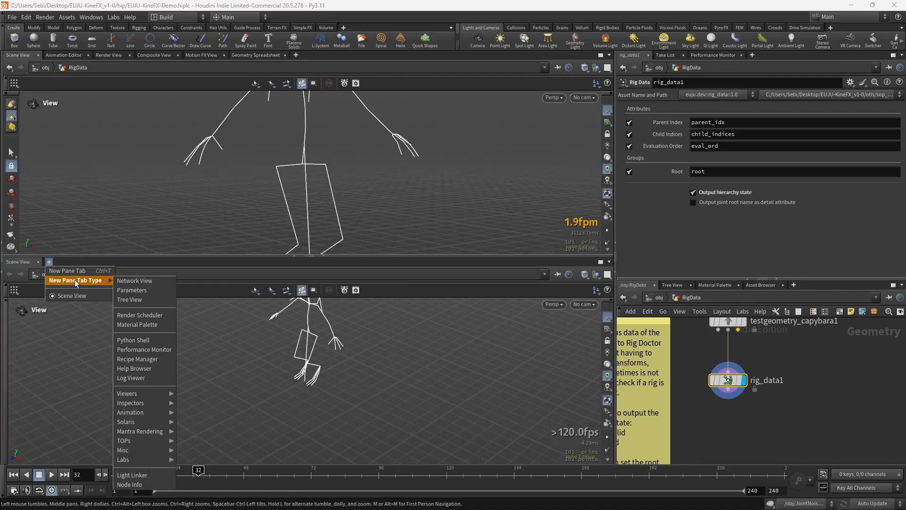
{"action": "mouse_move", "coordinate": [159, 403]}
{"action": "left_click", "coordinate": [205, 402]}
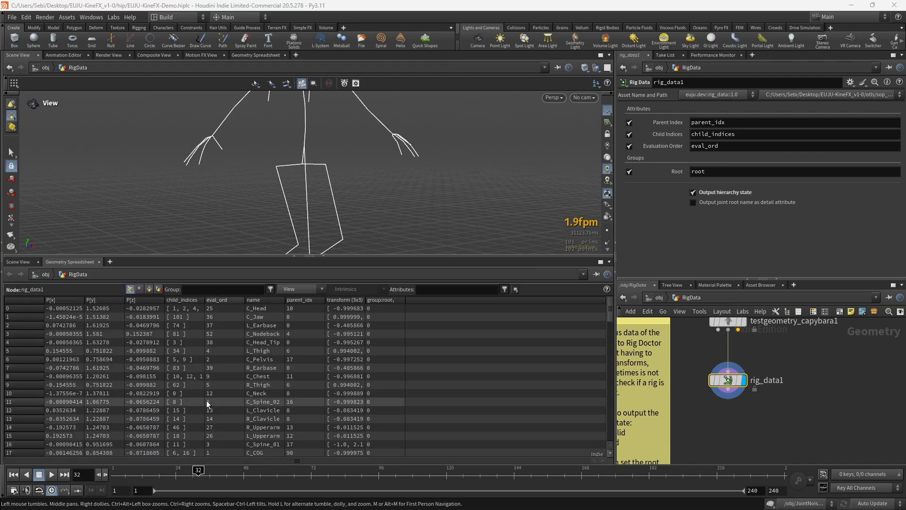
Try switching rig_data1's Parent Index, Child Indices and Evaluation Order outputs off and back on while comparing the spreadsheet columns
{"action": "left_click", "coordinate": [629, 145]}
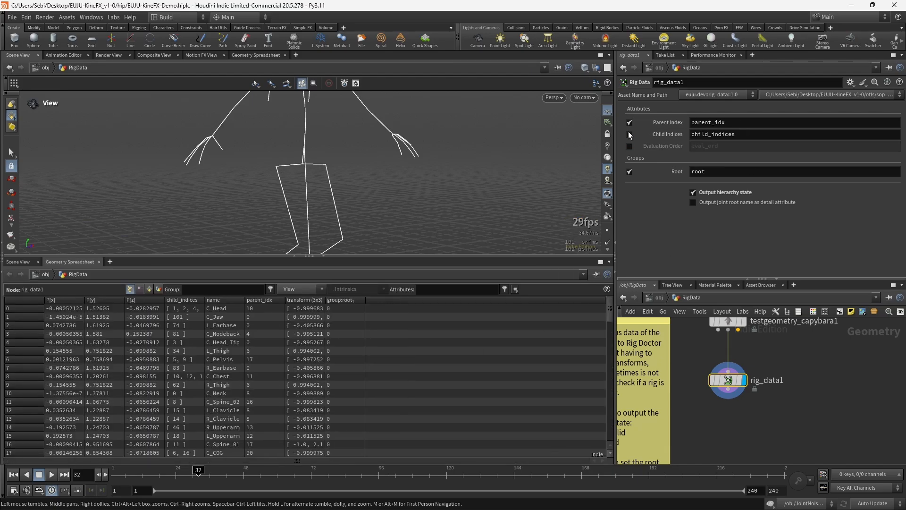
{"action": "left_click", "coordinate": [628, 133]}
{"action": "left_click", "coordinate": [628, 122]}
{"action": "left_click", "coordinate": [629, 134]}
{"action": "left_click", "coordinate": [629, 146]}
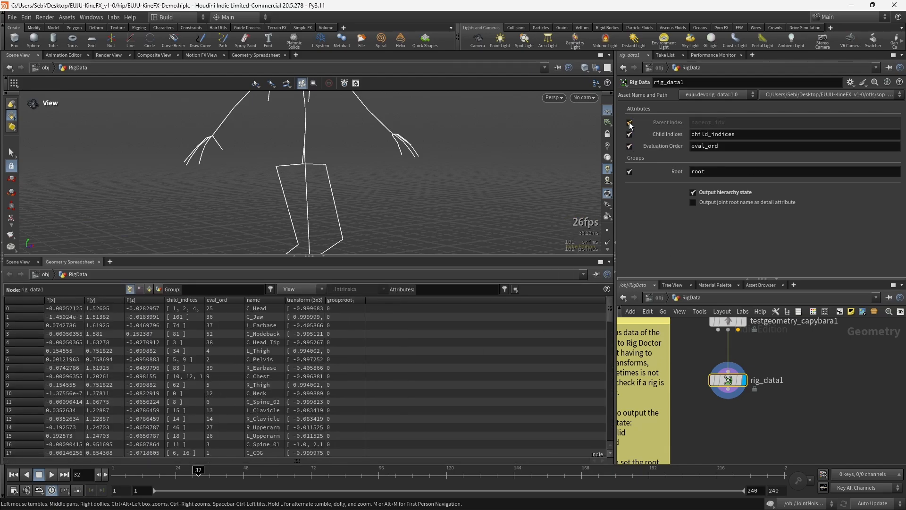
{"action": "left_click", "coordinate": [629, 123]}
{"action": "left_click", "coordinate": [629, 134]}
{"action": "left_click", "coordinate": [629, 123]}
{"action": "left_click", "coordinate": [629, 134]}
{"action": "left_click", "coordinate": [629, 124]}
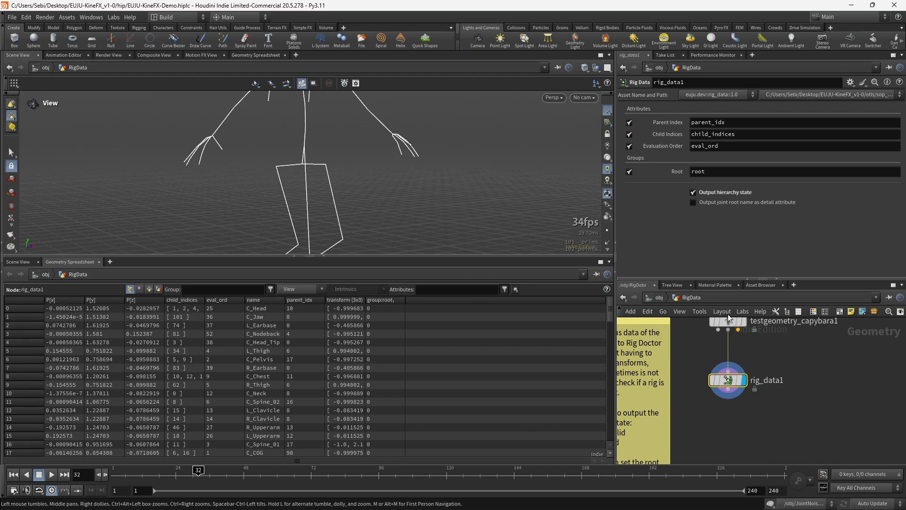
Show rig_data1's detail attributes in the spreadsheet and test Output hierarchy state by switching it off and on again
{"action": "left_click", "coordinate": [155, 289]}
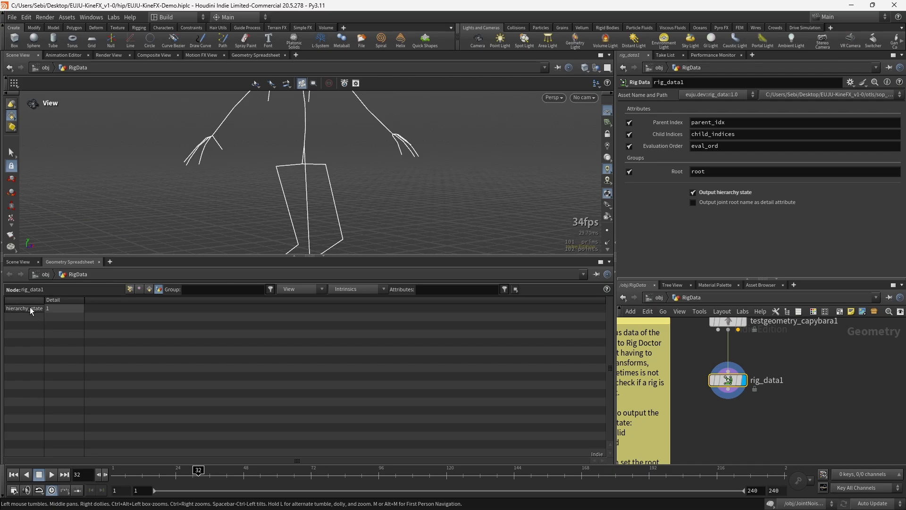
{"action": "left_click_drag", "start_coordinate": [45, 300], "coordinate": [68, 300]}
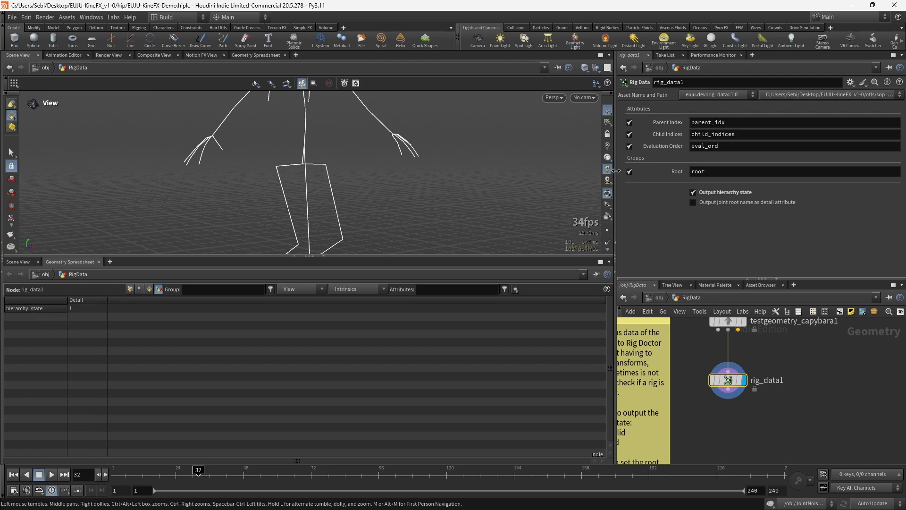
{"action": "left_click", "coordinate": [722, 192]}
{"action": "left_click", "coordinate": [723, 191]}
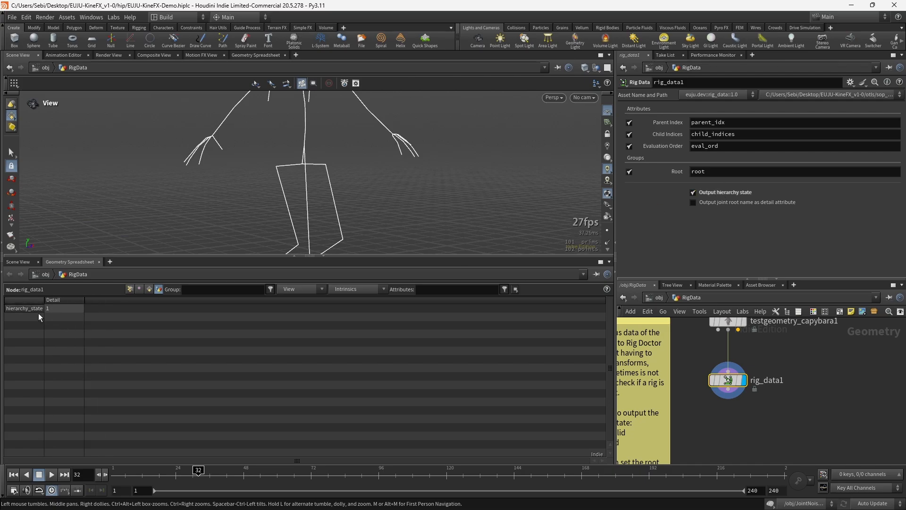
Add a Reverse node fed by testgeometry_capybara1, connect it into rig_data1 and select rig_data1 to check its hierarchy state
{"action": "key", "text": "Tab"}
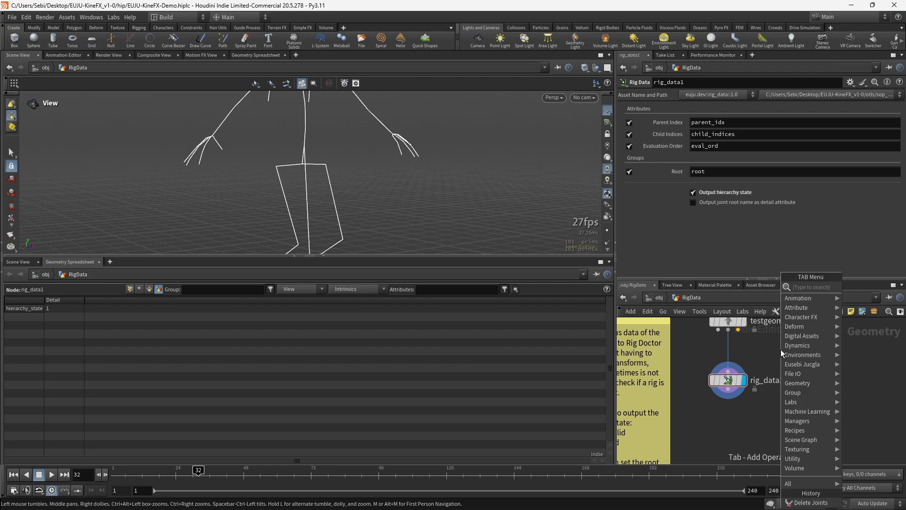
{"action": "type", "text": "reve"}
{"action": "key", "text": "Return"}
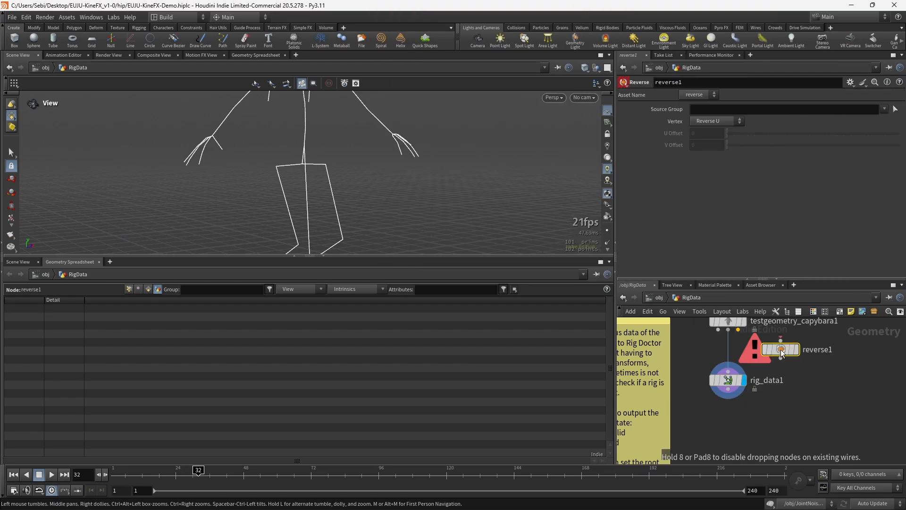
{"action": "left_click", "coordinate": [784, 368]}
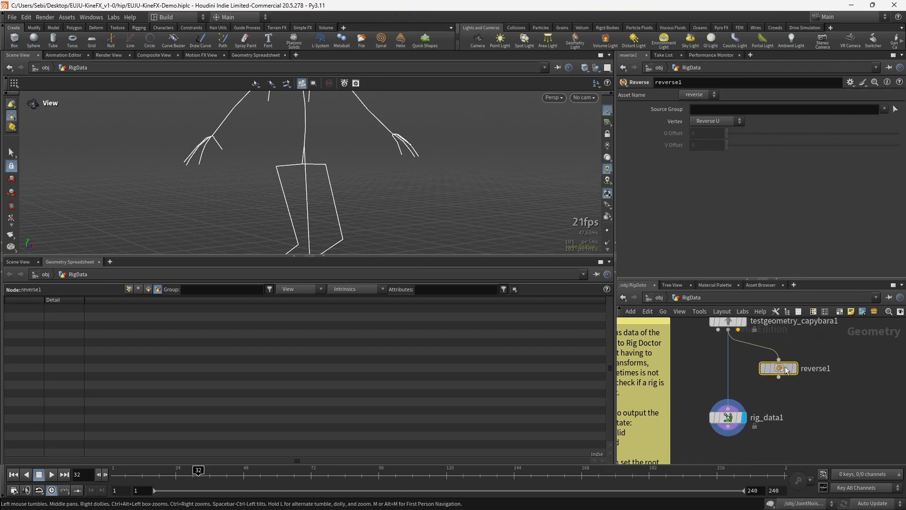
{"action": "left_click_drag", "start_coordinate": [779, 378], "coordinate": [729, 409]}
{"action": "left_click", "coordinate": [728, 417]}
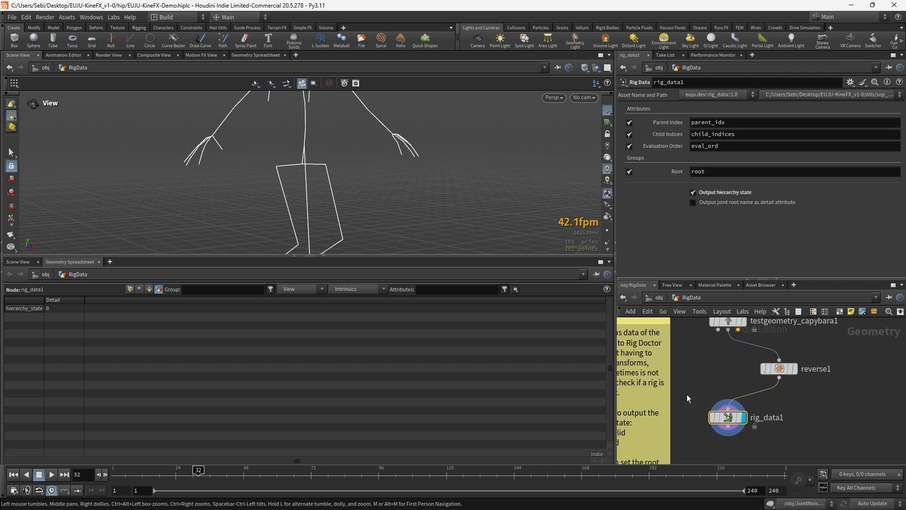
Enlarge the viewport pane above the spreadsheet and view the whole reversed skeleton
{"action": "scroll", "coordinate": [309, 226], "scroll_direction": "down", "scroll_amount": 5}
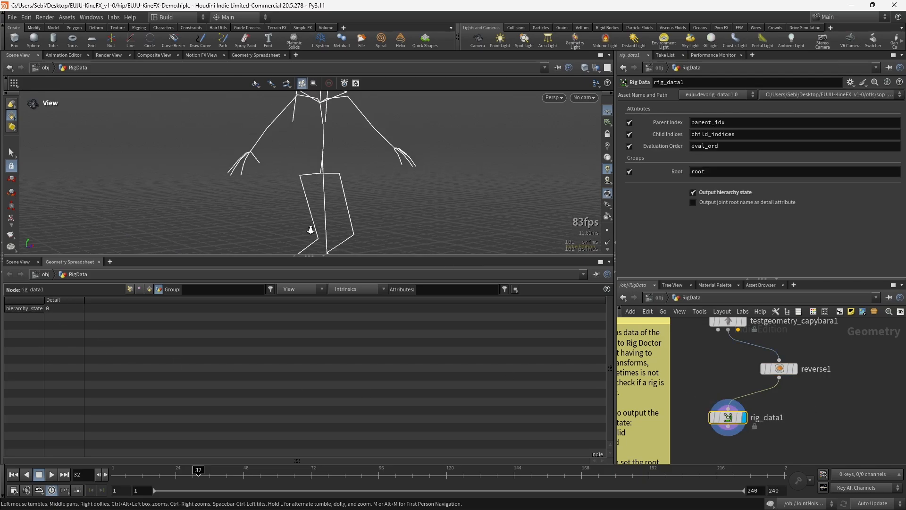
{"action": "scroll", "coordinate": [316, 196], "scroll_direction": "down", "scroll_amount": 1}
{"action": "left_click_drag", "start_coordinate": [354, 255], "coordinate": [351, 285]}
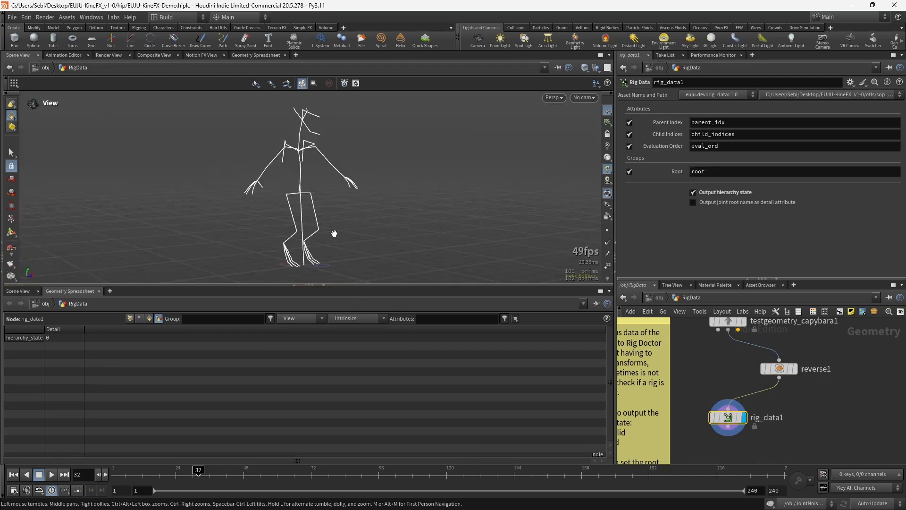
{"action": "left_click_drag", "start_coordinate": [316, 207], "coordinate": [415, 213]}
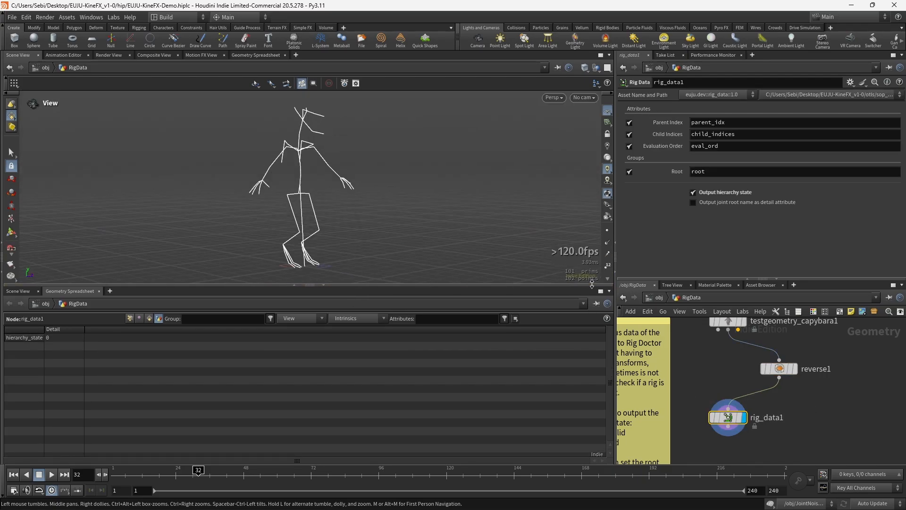
Check the reversed skeleton with a temporary Rig Doctor node wired after reverse1, reading its node info before deleting it
{"action": "key", "text": "Tab"}
{"action": "type", "text": "rigdo"}
{"action": "key", "text": "Return"}
{"action": "left_click", "coordinate": [804, 417]}
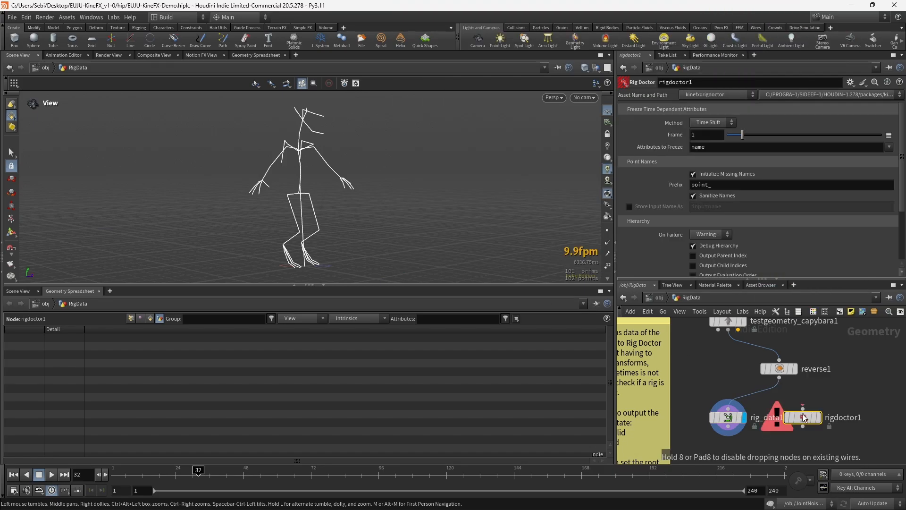
{"action": "middle_click", "coordinate": [807, 417]}
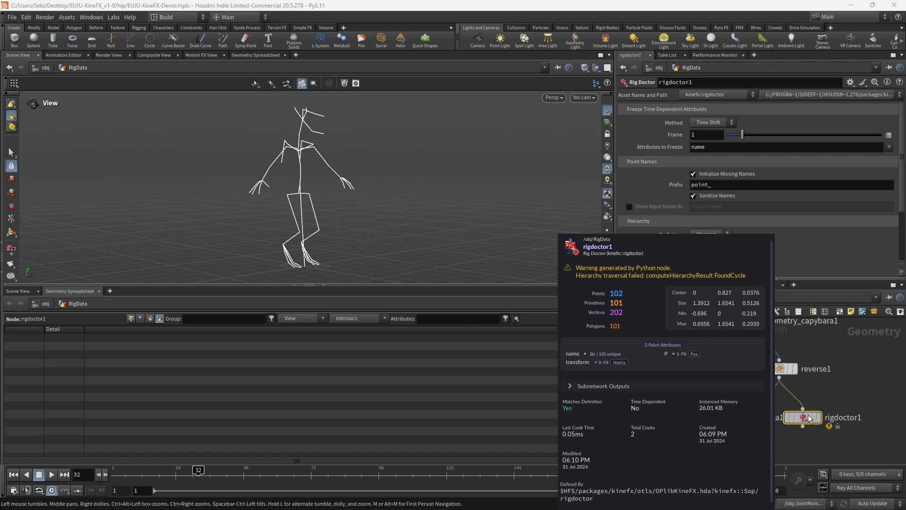
{"action": "key", "text": "Delete"}
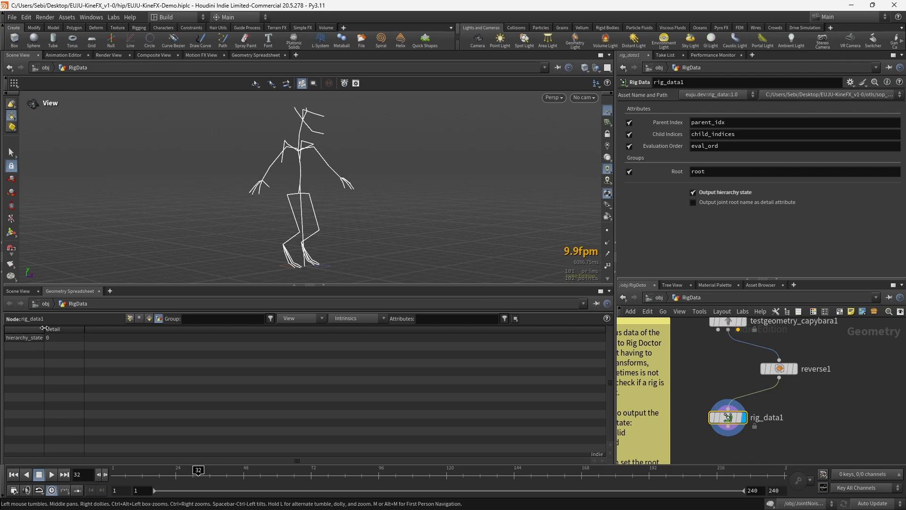
Enable Output joint root name as detail attribute on rig_data1 and reconnect its input directly to testgeometry_capybara1
{"action": "left_click_drag", "start_coordinate": [44, 329], "coordinate": [61, 331]}
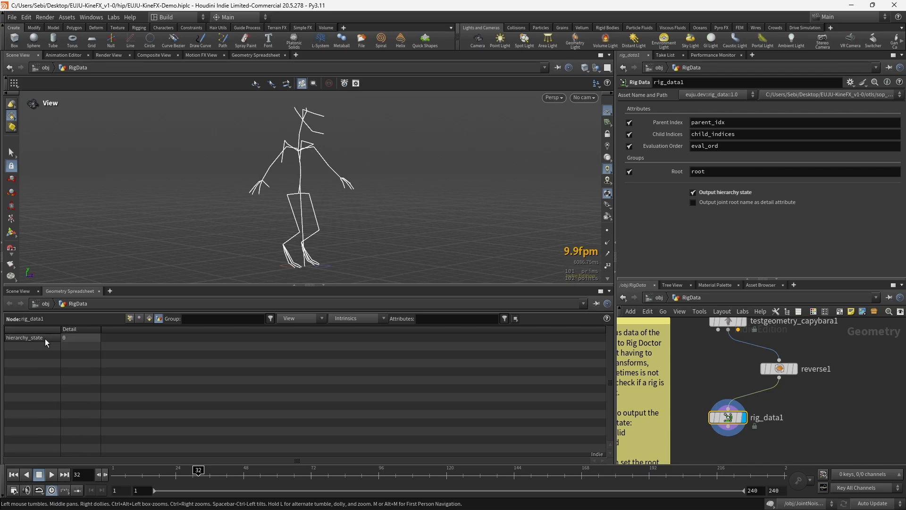
{"action": "left_click", "coordinate": [719, 203]}
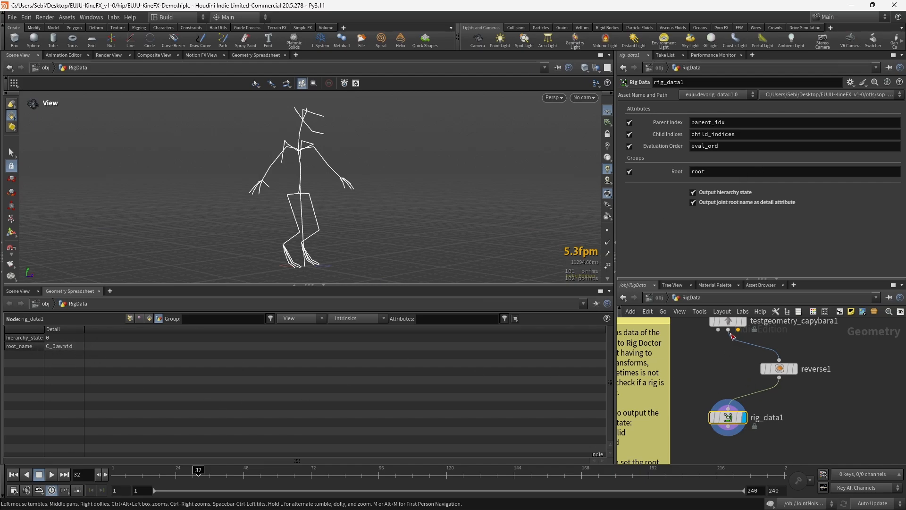
{"action": "left_click_drag", "start_coordinate": [729, 331], "coordinate": [731, 406]}
{"action": "scroll", "coordinate": [709, 390], "scroll_direction": "down", "scroll_amount": 2}
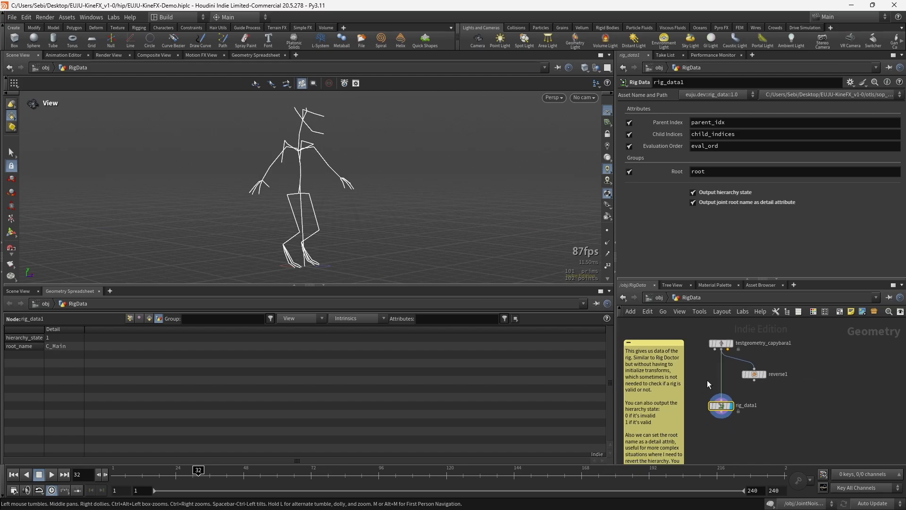
Return to the object level, open the RigPruneCycles example network and view its pruned circle
{"action": "key", "text": "u"}
{"action": "left_click", "coordinate": [761, 431]}
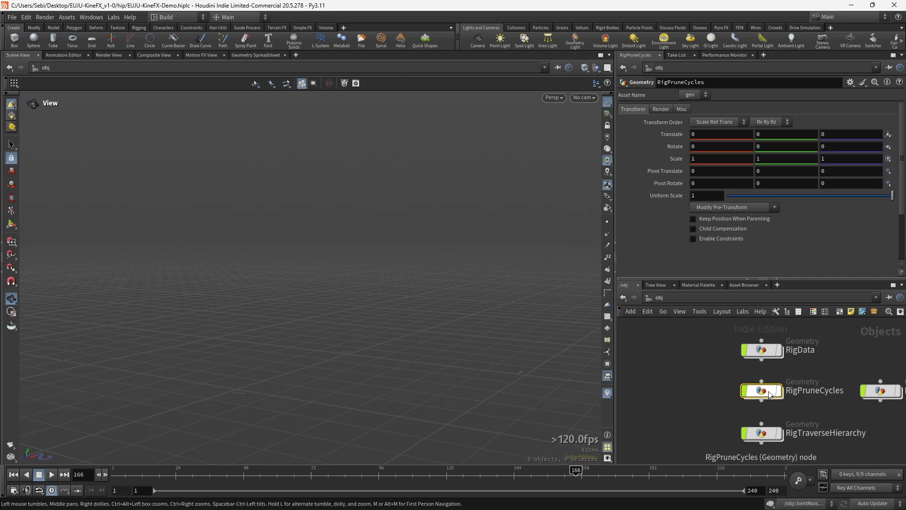
{"action": "key", "text": "i"}
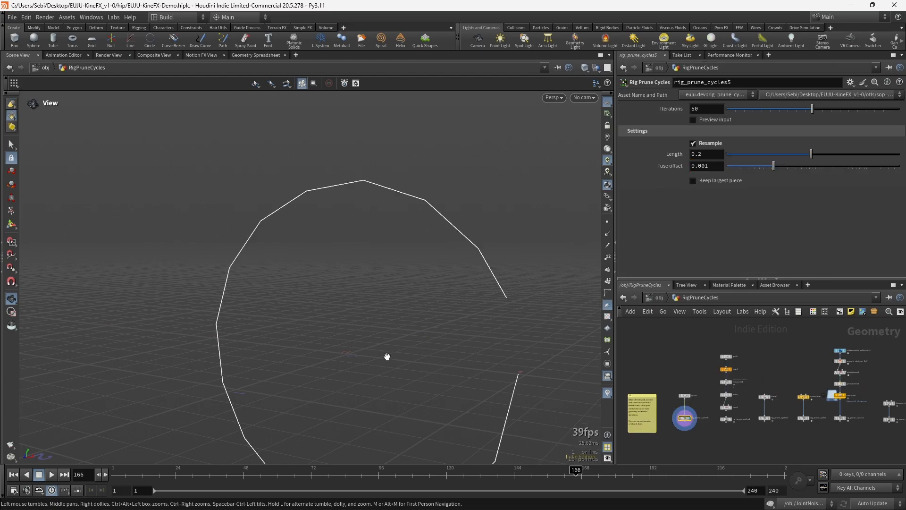
{"action": "left_click_drag", "start_coordinate": [387, 356], "coordinate": [518, 359]}
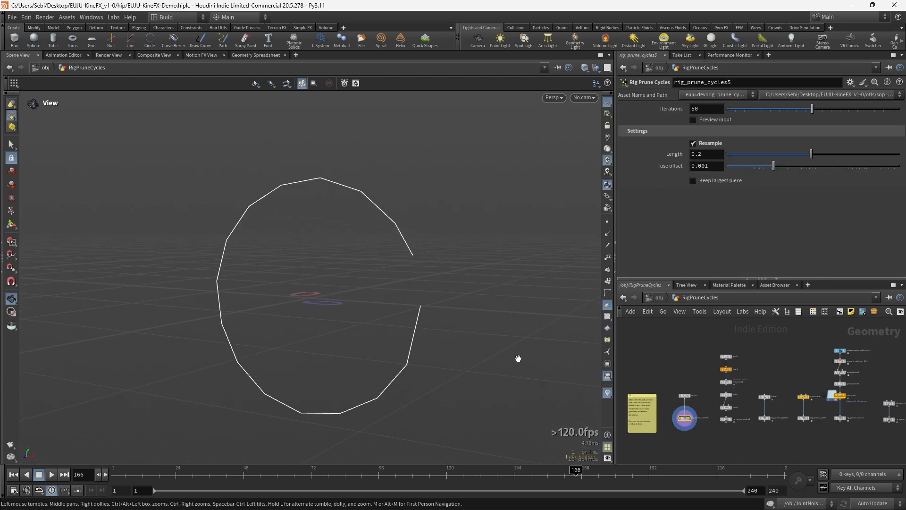
{"action": "scroll", "coordinate": [677, 416], "scroll_direction": "up", "scroll_amount": 5}
Display the closed input circle of circle1, and switch the display back to rig_prune_cycles5
{"action": "left_click", "coordinate": [703, 364]}
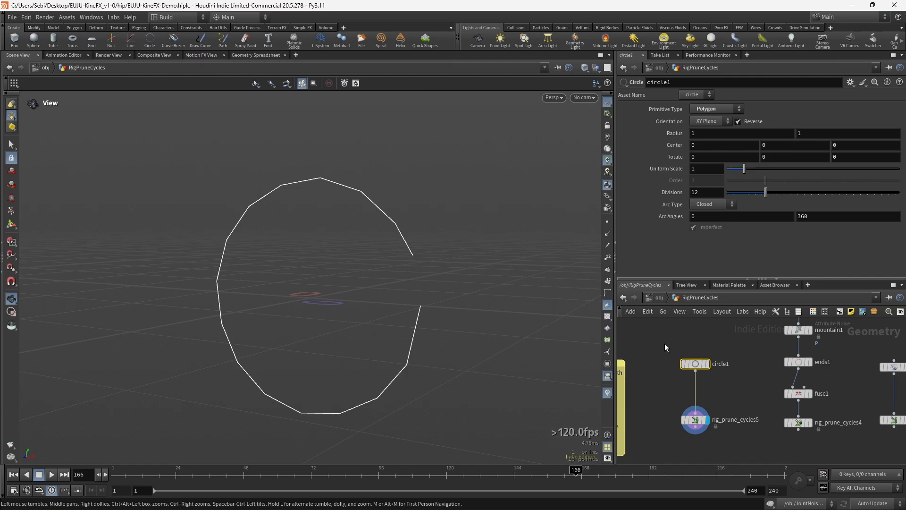
{"action": "middle_click_drag", "start_coordinate": [664, 344], "coordinate": [639, 342]}
{"action": "key", "text": "r"}
{"action": "left_click", "coordinate": [659, 416]}
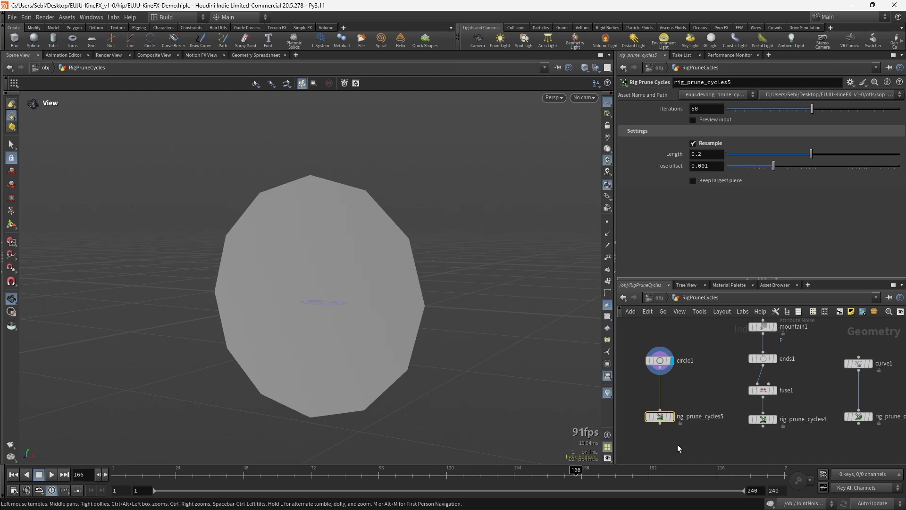
{"action": "key", "text": "r"}
Turn on Preview input for rig_prune_cycles5, toggling it to compare the pruned and original circle
{"action": "left_click", "coordinate": [693, 120]}
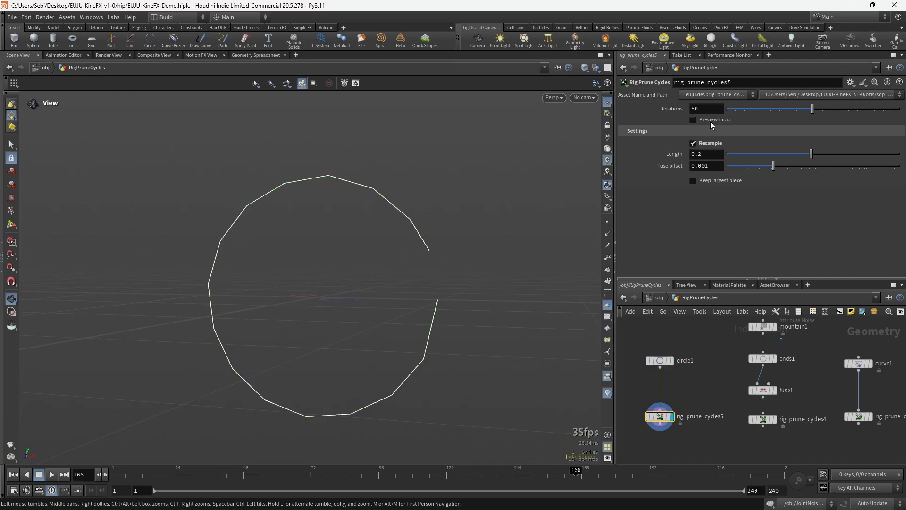
{"action": "left_click", "coordinate": [712, 120]}
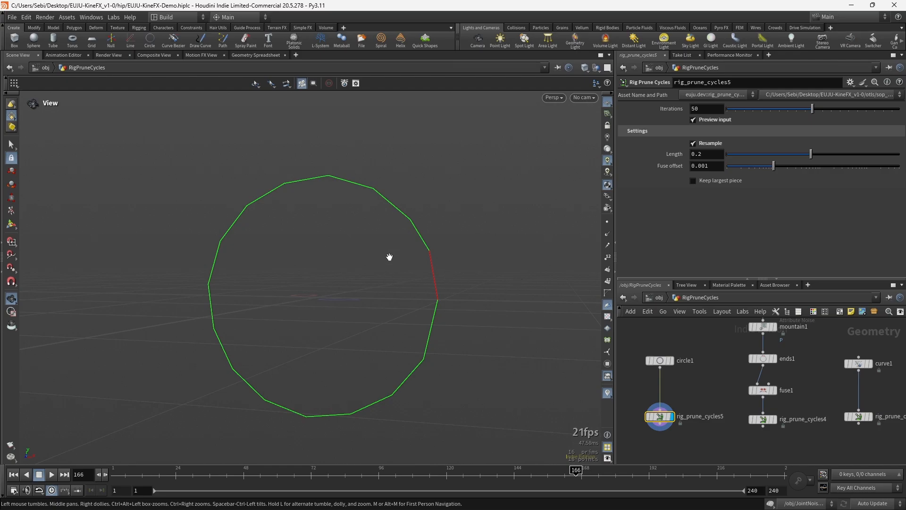
{"action": "left_click", "coordinate": [720, 119]}
{"action": "left_click", "coordinate": [720, 120]}
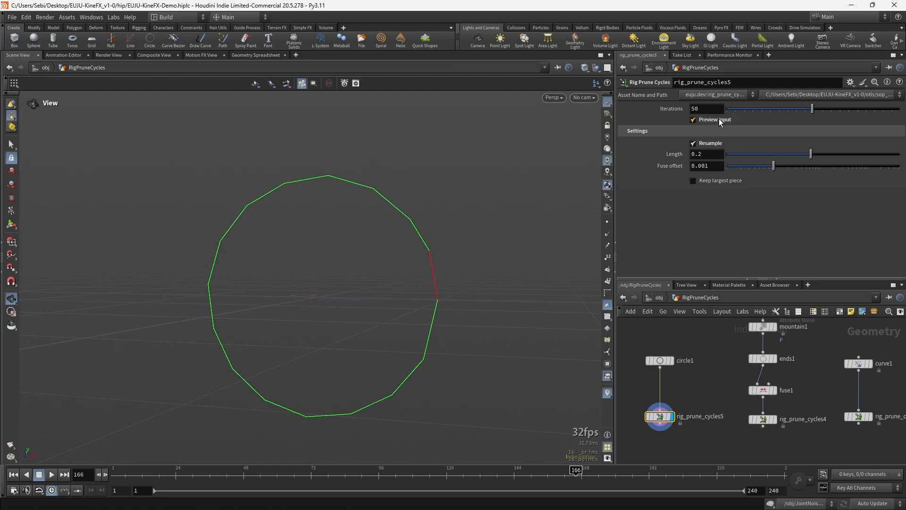
Go to the grid1 branch of the RigPruneCycles network
{"action": "middle_click_drag", "start_coordinate": [736, 375], "coordinate": [667, 393]}
{"action": "scroll", "coordinate": [682, 393], "scroll_direction": "down", "scroll_amount": 3}
{"action": "scroll", "coordinate": [698, 363], "scroll_direction": "up", "scroll_amount": 3}
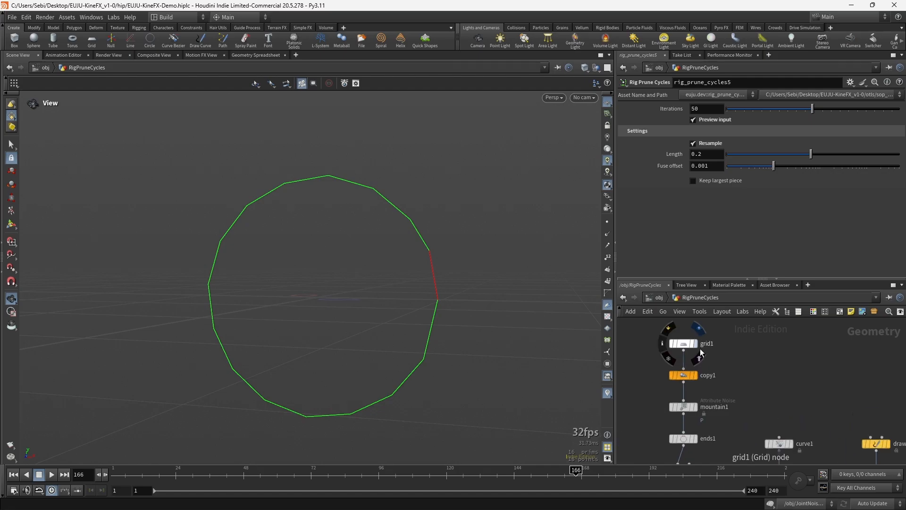
Display the outputs of grid1, copy1, mountain1, ends1 and fuse1 one after another to examine how the input network is built
{"action": "left_click", "coordinate": [698, 347]}
{"action": "middle_click_drag", "start_coordinate": [728, 417], "coordinate": [737, 356]}
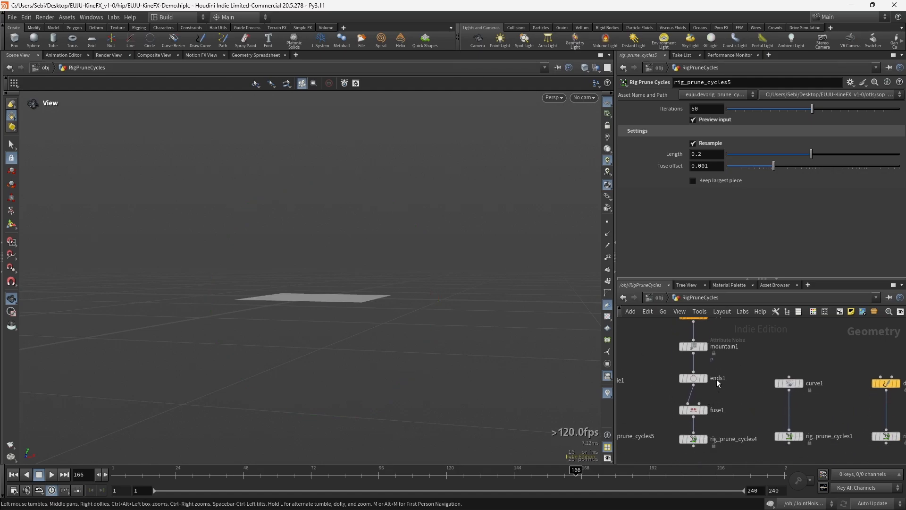
{"action": "middle_click_drag", "start_coordinate": [707, 319], "coordinate": [702, 358]}
{"action": "left_click", "coordinate": [701, 355]}
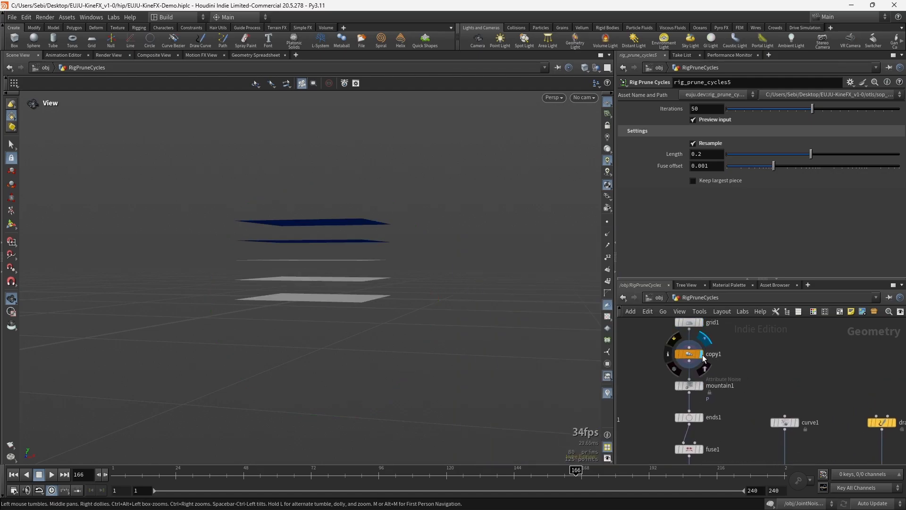
{"action": "left_click", "coordinate": [701, 387]}
{"action": "mouse_move", "coordinate": [366, 285]}
{"action": "left_mouse_down"}
{"action": "mouse_move", "coordinate": [517, 279]}
{"action": "mouse_move", "coordinate": [375, 291]}
{"action": "left_mouse_up"}
{"action": "left_click", "coordinate": [702, 418]}
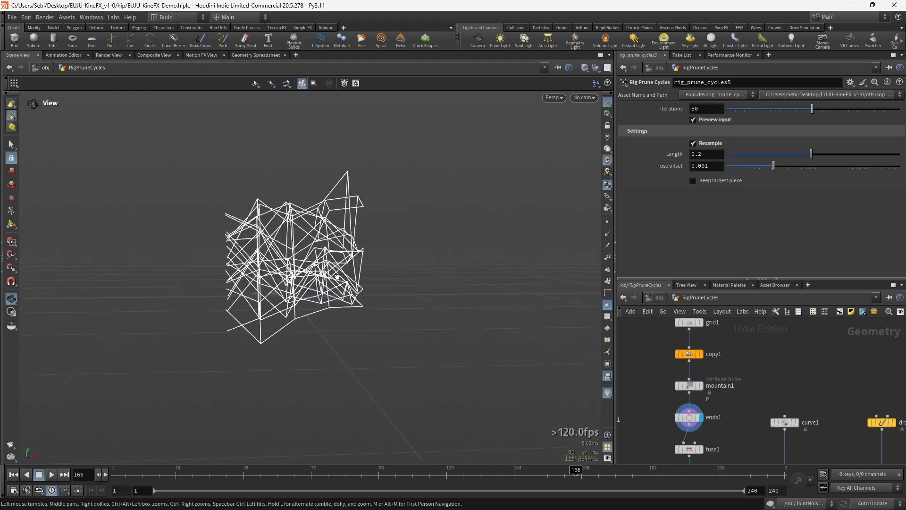
{"action": "left_click", "coordinate": [702, 452]}
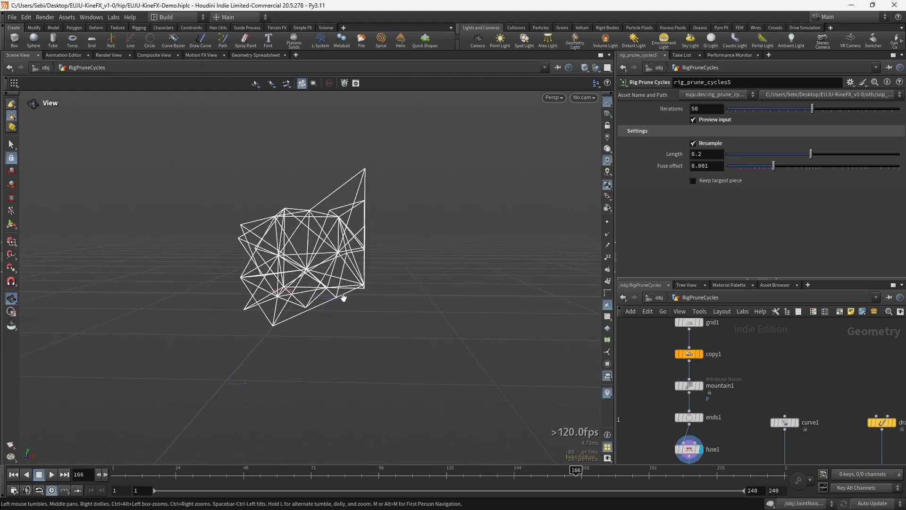
{"action": "middle_click_drag", "start_coordinate": [734, 434], "coordinate": [732, 348]}
{"action": "left_click_drag", "start_coordinate": [398, 320], "coordinate": [292, 287]}
{"action": "right_click_drag", "start_coordinate": [291, 287], "coordinate": [531, 236]}
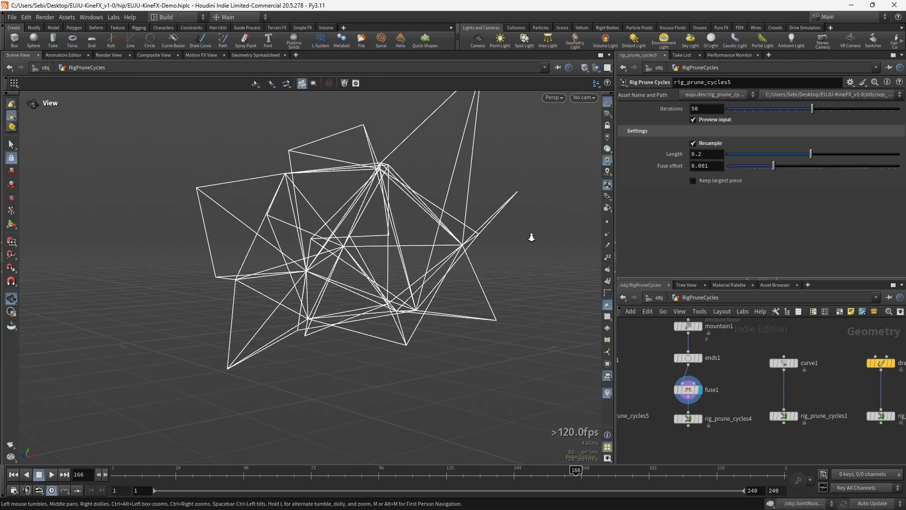
{"action": "left_click_drag", "start_coordinate": [531, 237], "coordinate": [353, 290]}
Select and display rig_prune_cycles4 and compare its pruned curves with the output of fuse1
{"action": "left_click", "coordinate": [691, 420]}
{"action": "key", "text": "r"}
{"action": "left_click", "coordinate": [689, 420]}
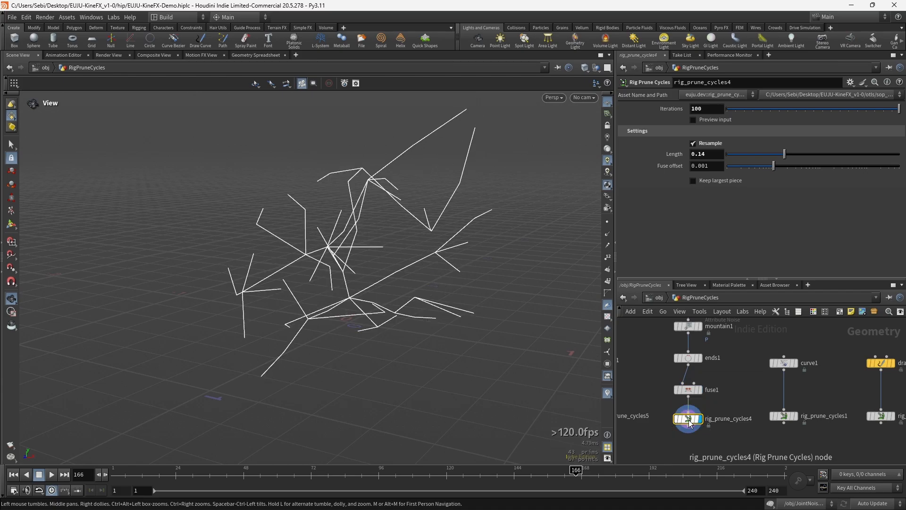
{"action": "left_click_drag", "start_coordinate": [401, 312], "coordinate": [348, 291]}
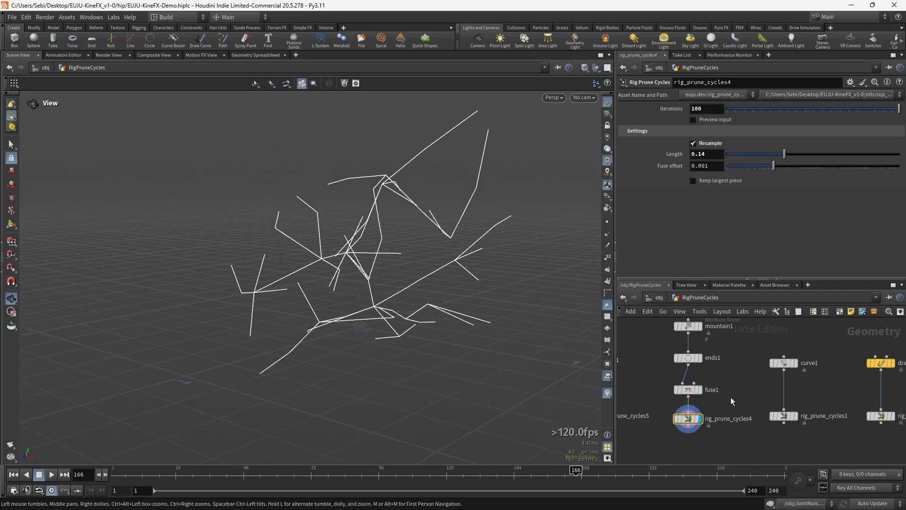
{"action": "left_click", "coordinate": [701, 390]}
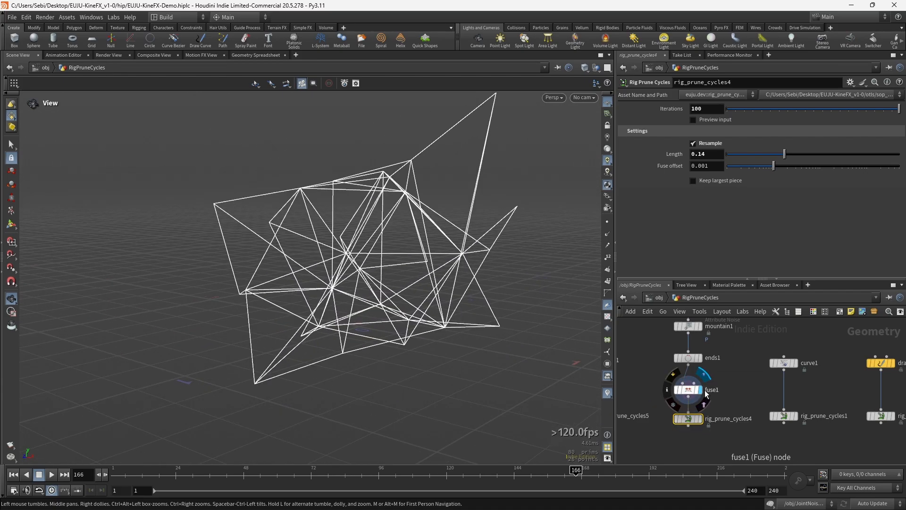
Display rig_prune_cycles4 again and turn off its Resample option
{"action": "left_click", "coordinate": [703, 422]}
{"action": "left_click", "coordinate": [706, 145]}
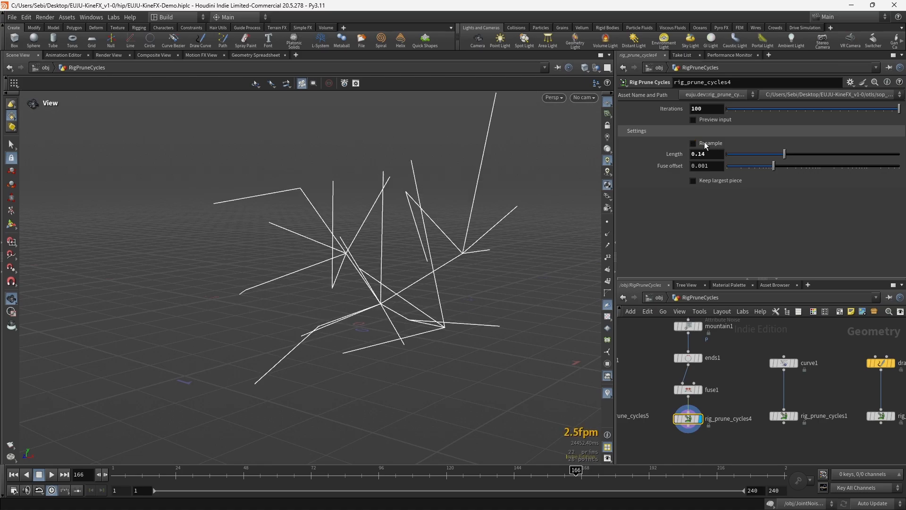
{"action": "left_click_drag", "start_coordinate": [463, 269], "coordinate": [600, 277]}
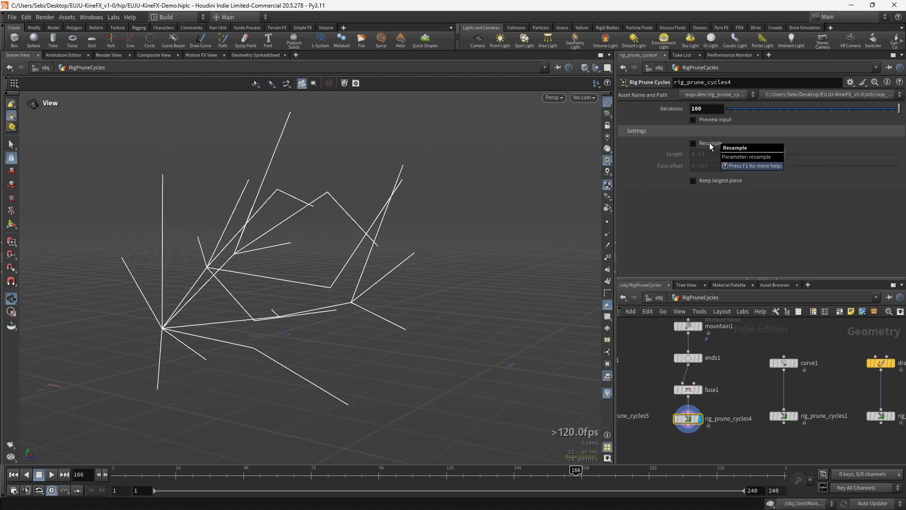
Alternate the display between fuse1 and rig_prune_cycles4 to compare the curves before and after pruning without resampling
{"action": "left_click", "coordinate": [701, 389]}
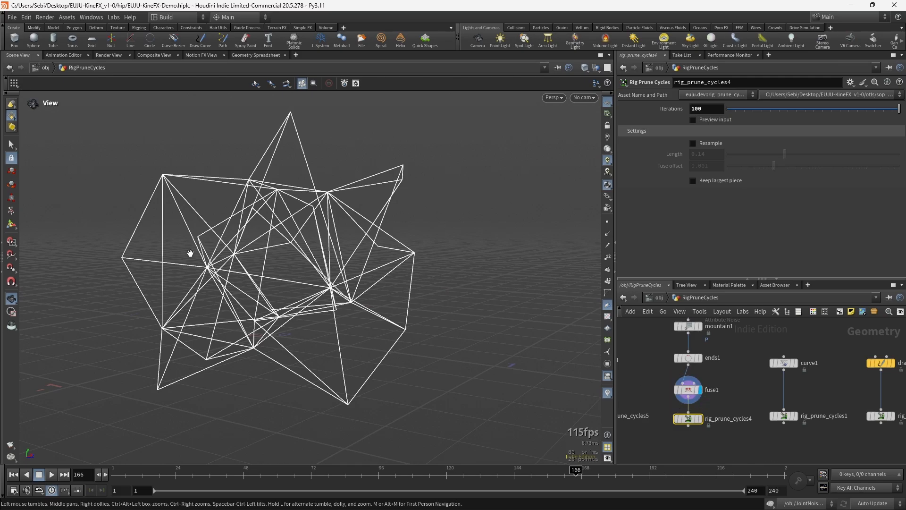
{"action": "left_click_drag", "start_coordinate": [190, 253], "coordinate": [339, 236]}
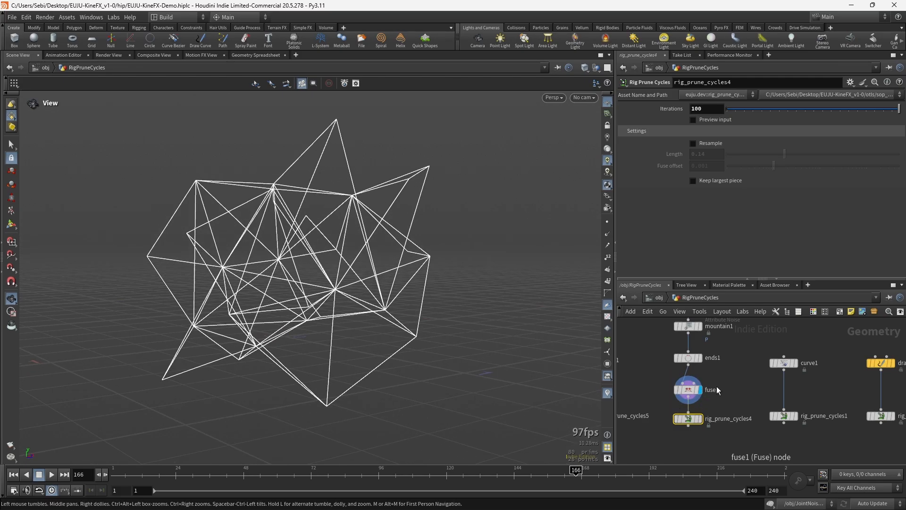
{"action": "left_click", "coordinate": [705, 423]}
{"action": "left_click_drag", "start_coordinate": [325, 302], "coordinate": [376, 307]}
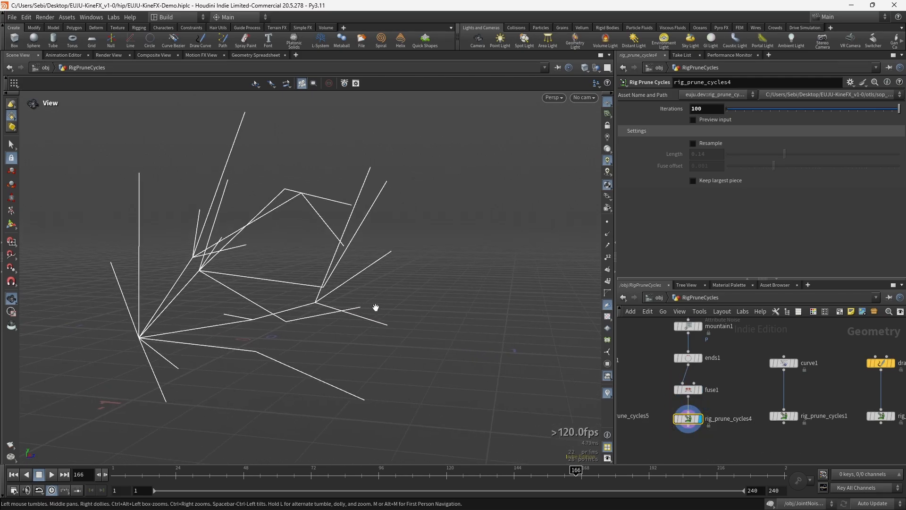
{"action": "left_click", "coordinate": [700, 389]}
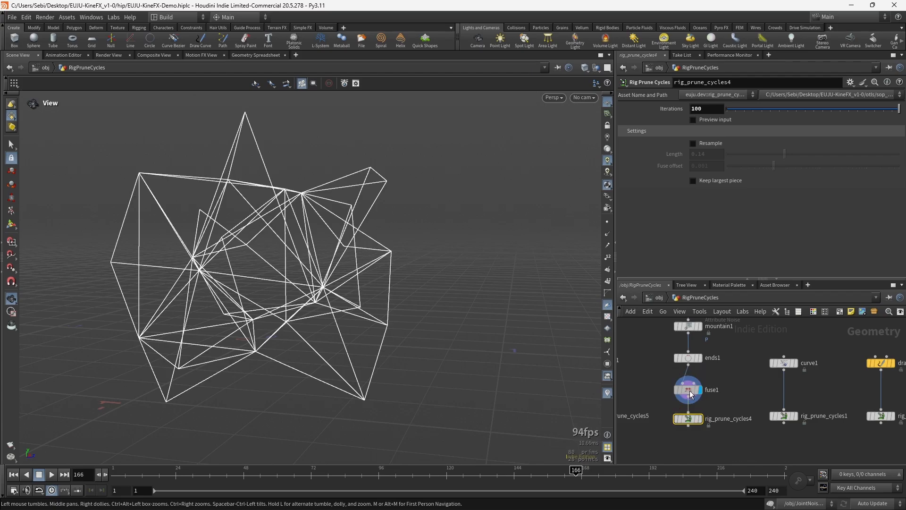
{"action": "left_click", "coordinate": [692, 393]}
{"action": "left_click", "coordinate": [701, 418]}
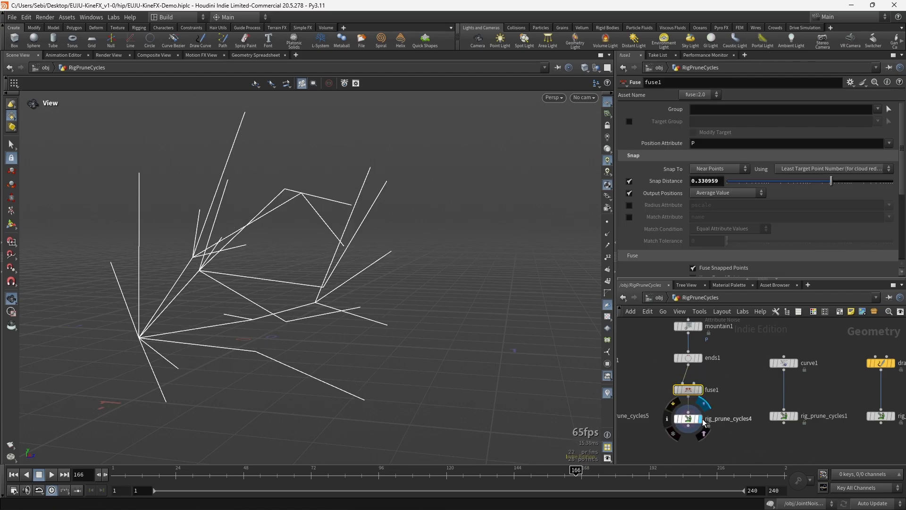
Enable Preview input on rig_prune_cycles4 and set Iterations to 9 to inspect the partly pruned network
{"action": "left_click", "coordinate": [677, 416]}
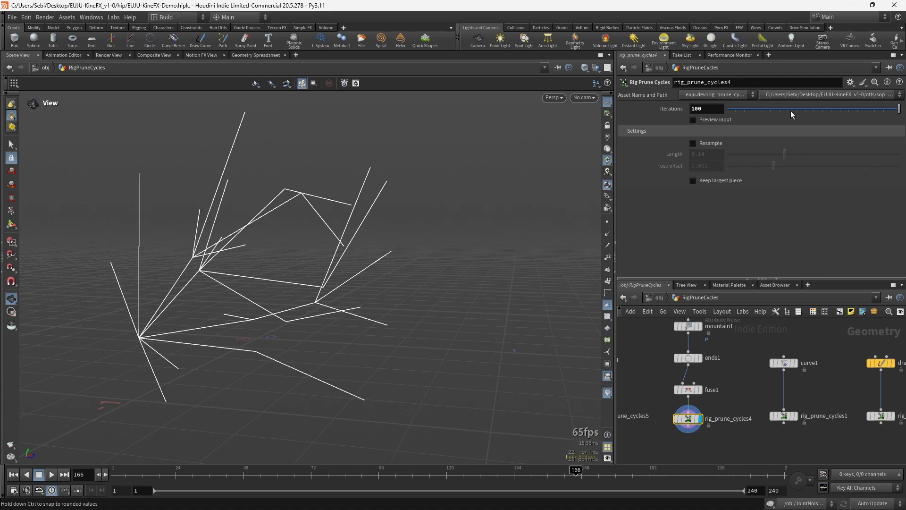
{"action": "mouse_move", "coordinate": [732, 110]}
{"action": "left_mouse_down"}
{"action": "mouse_move", "coordinate": [720, 110]}
{"action": "mouse_move", "coordinate": [740, 108]}
{"action": "left_mouse_up"}
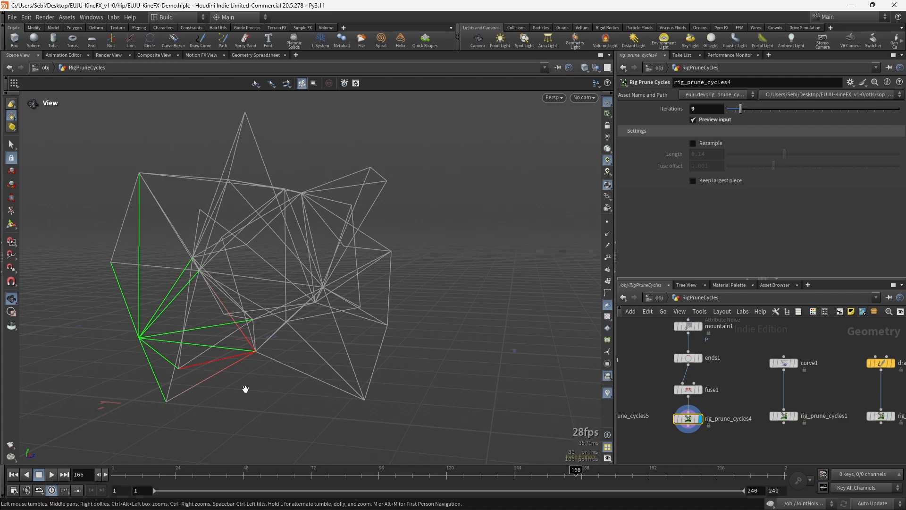
{"action": "scroll", "coordinate": [283, 343], "scroll_direction": "up", "scroll_amount": 4}
{"action": "middle_click_drag", "start_coordinate": [282, 343], "coordinate": [333, 305]}
{"action": "left_click_drag", "start_coordinate": [331, 303], "coordinate": [255, 331]}
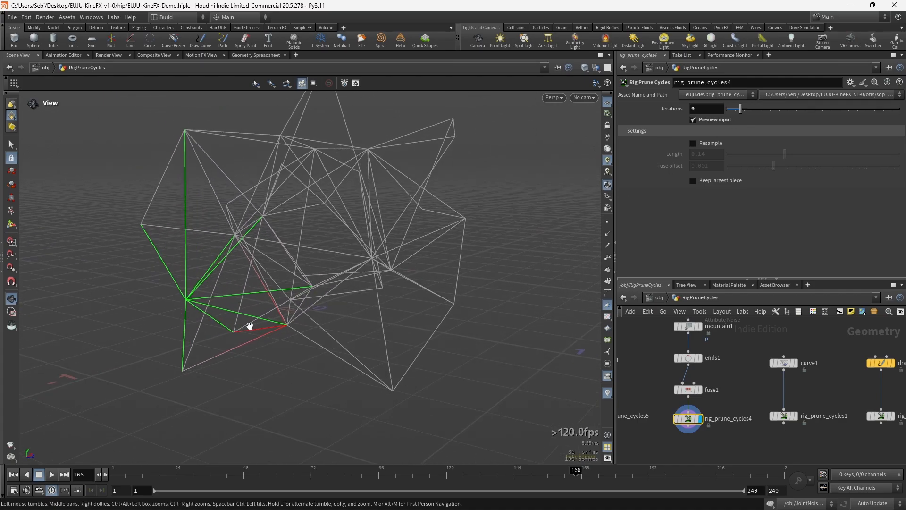
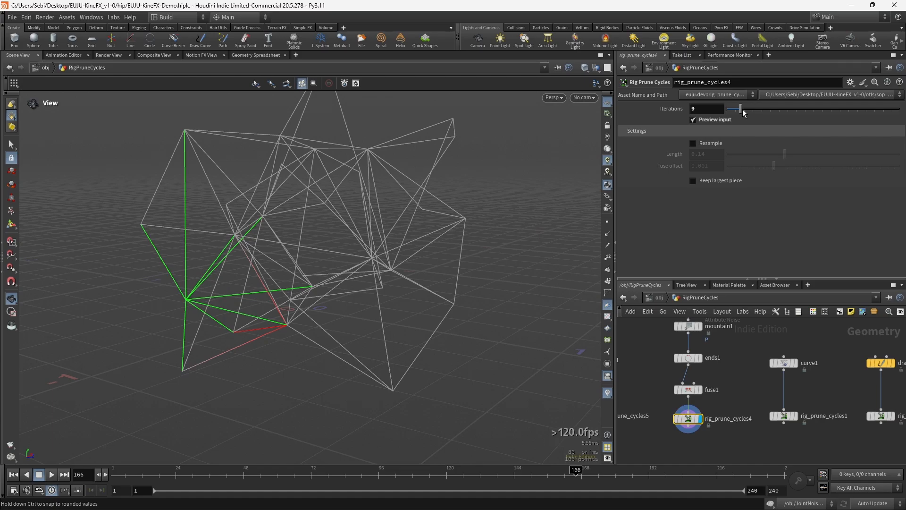
Set Iterations to 100 on rig_prune_cycles4 and turn off Preview input
{"action": "left_click_drag", "start_coordinate": [743, 111], "coordinate": [899, 111]}
{"action": "left_click_drag", "start_coordinate": [496, 198], "coordinate": [467, 203]}
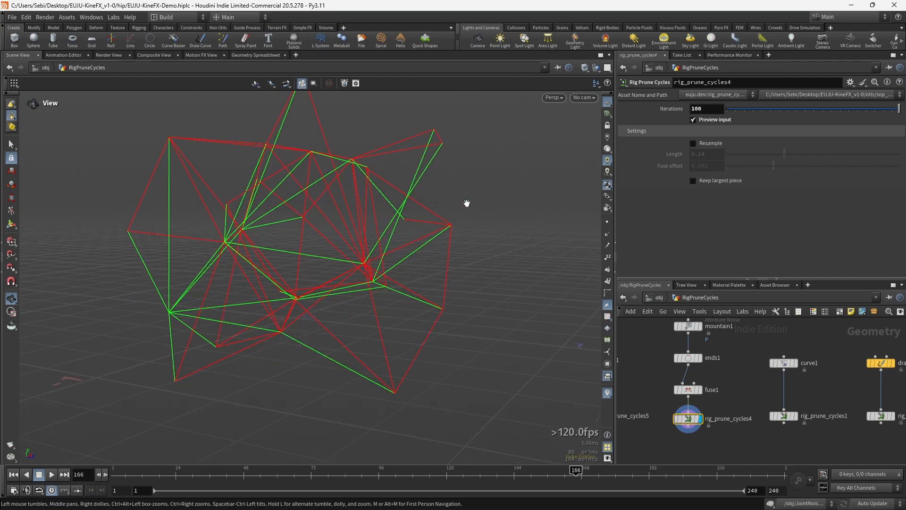
{"action": "left_click", "coordinate": [718, 120]}
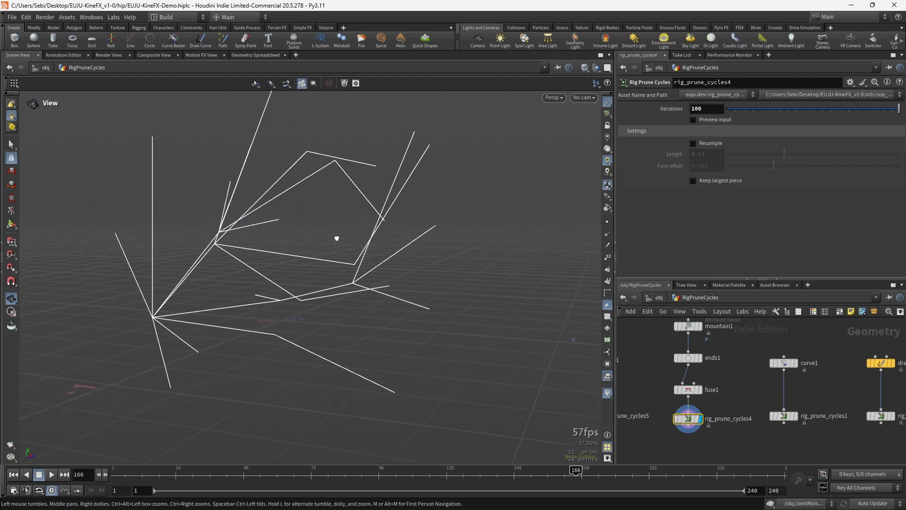
{"action": "left_click_drag", "start_coordinate": [336, 239], "coordinate": [189, 283]}
Add a Joint Noise node, connect it to the output of rig_prune_cycles4 and display it
{"action": "middle_click_drag", "start_coordinate": [672, 472], "coordinate": [690, 421]}
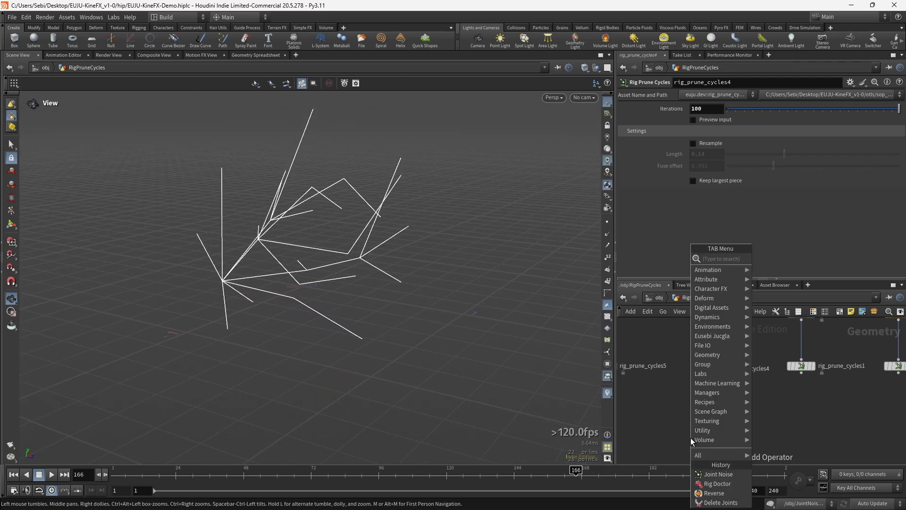
{"action": "key", "text": "Tab"}
{"action": "type", "text": "join"}
{"action": "type", "text": "t noise"}
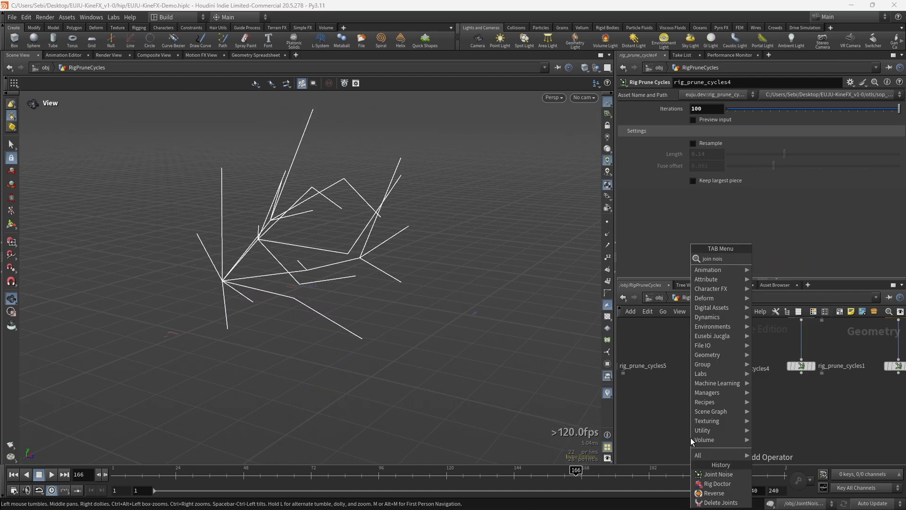
{"action": "key", "text": "Return"}
{"action": "left_click", "coordinate": [690, 437]}
{"action": "left_click_drag", "start_coordinate": [691, 430], "coordinate": [702, 404]}
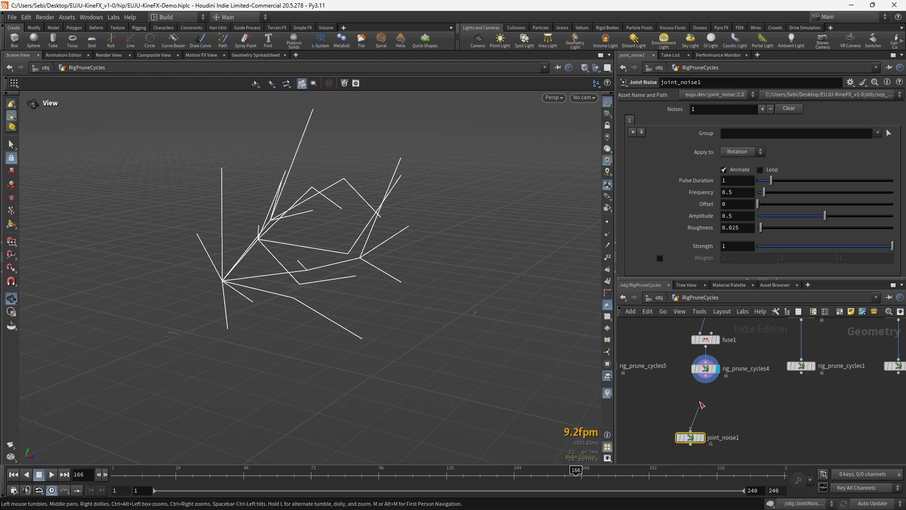
{"action": "left_click", "coordinate": [703, 438]}
Play the joint animation with the noise Amplitude raised to 1, align joint_noise1 under rig_prune_cycles4 and stop at frame 58
{"action": "key", "text": "Up"}
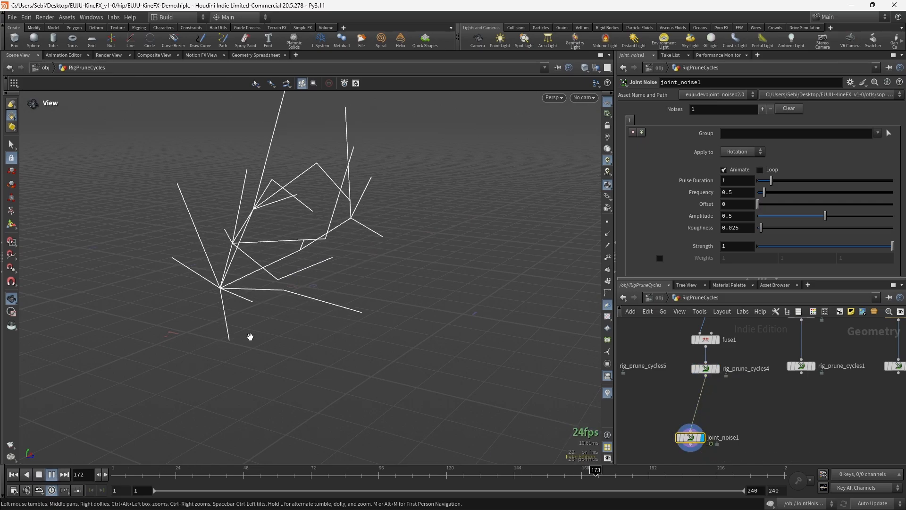
{"action": "left_click_drag", "start_coordinate": [250, 336], "coordinate": [228, 285]}
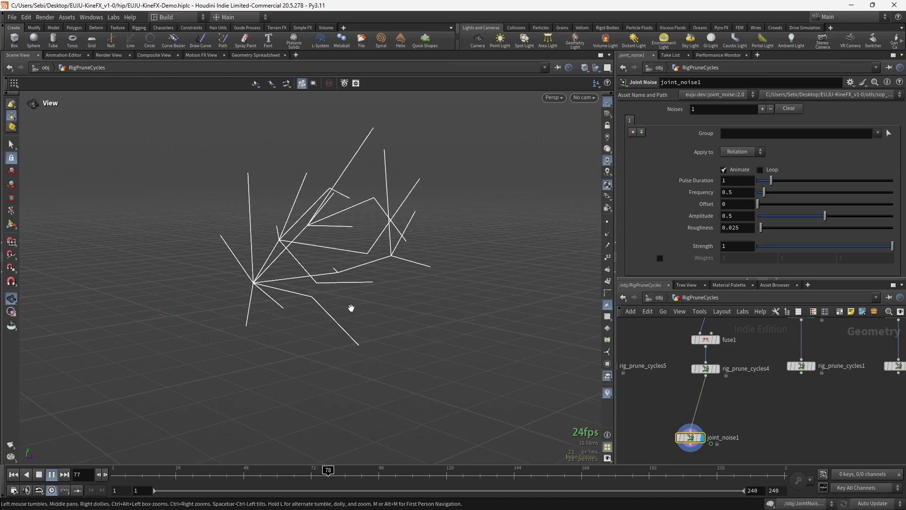
{"action": "left_click_drag", "start_coordinate": [825, 215], "coordinate": [902, 220]}
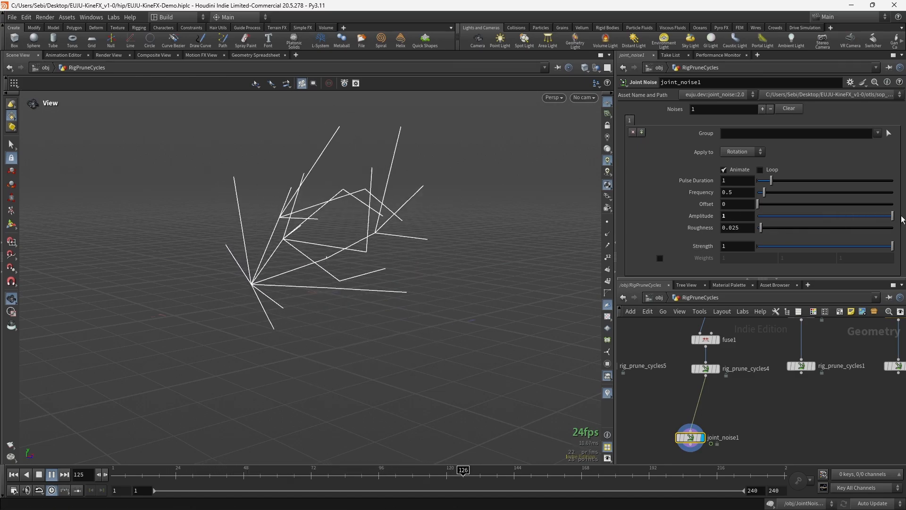
{"action": "left_click_drag", "start_coordinate": [692, 438], "coordinate": [706, 431]}
{"action": "left_click_drag", "start_coordinate": [583, 473], "coordinate": [271, 470]}
Display rig_prune_cycles4 and enable Resample with a Length of 0.286
{"action": "left_click", "coordinate": [706, 369]}
{"action": "left_click", "coordinate": [716, 368]}
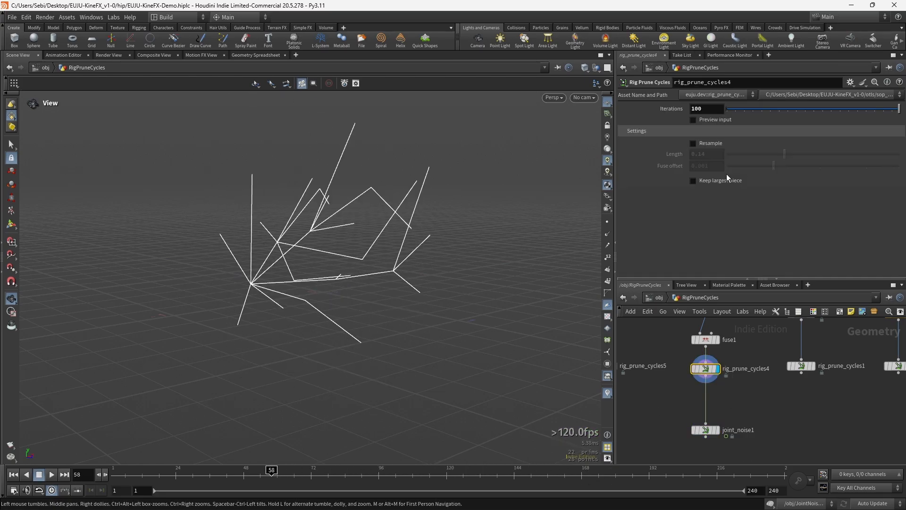
{"action": "left_click", "coordinate": [700, 142]}
{"action": "mouse_move", "coordinate": [406, 257]}
{"action": "left_mouse_down"}
{"action": "mouse_move", "coordinate": [392, 259]}
{"action": "mouse_move", "coordinate": [433, 259]}
{"action": "mouse_move", "coordinate": [99, 264]}
{"action": "mouse_move", "coordinate": [396, 257]}
{"action": "left_mouse_up"}
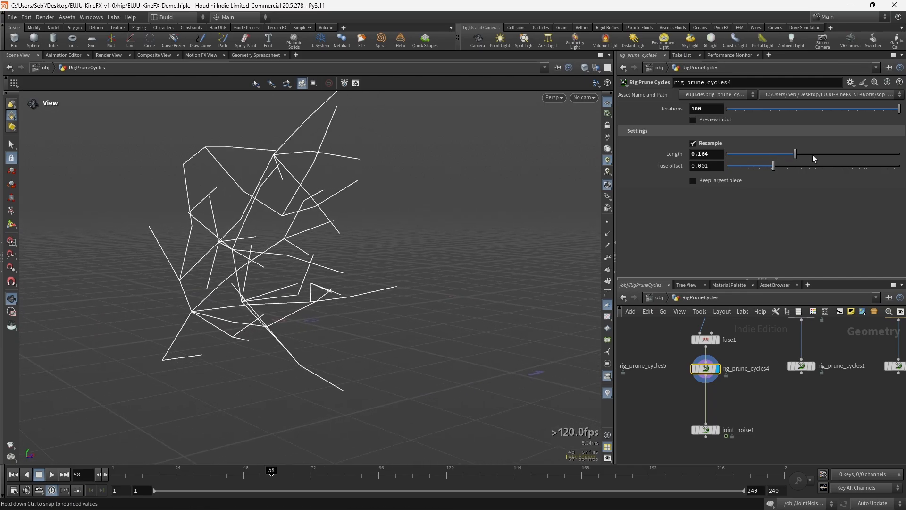
{"action": "left_click_drag", "start_coordinate": [812, 155], "coordinate": [866, 156]}
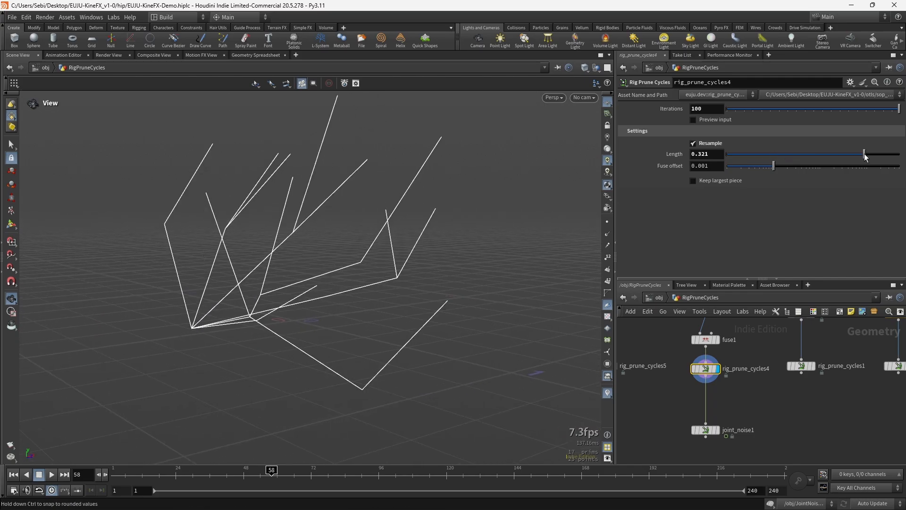
{"action": "left_click_drag", "start_coordinate": [472, 196], "coordinate": [277, 238]}
Try the Keep largest piece option on rig_prune_cycles4 and inspect the resulting curves from several sides
{"action": "left_click", "coordinate": [715, 183]}
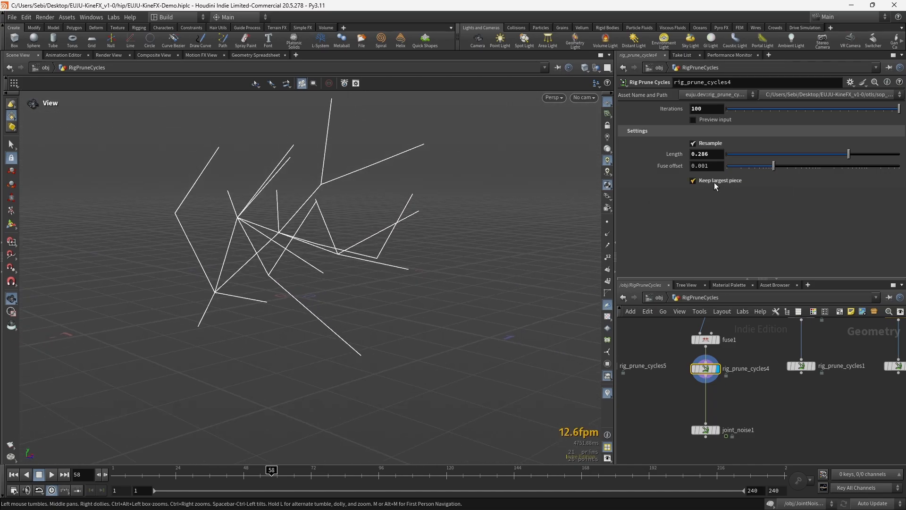
{"action": "left_click_drag", "start_coordinate": [233, 235], "coordinate": [364, 220]}
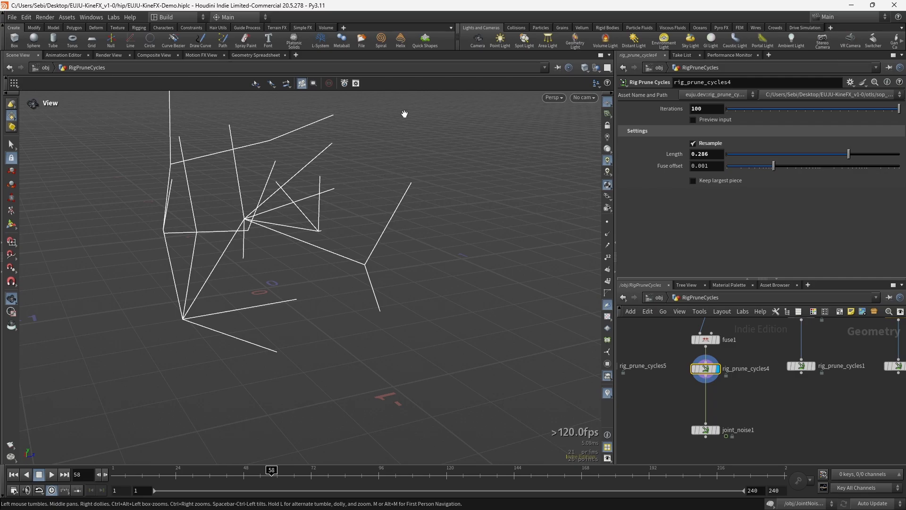
{"action": "left_click_drag", "start_coordinate": [399, 167], "coordinate": [274, 235]}
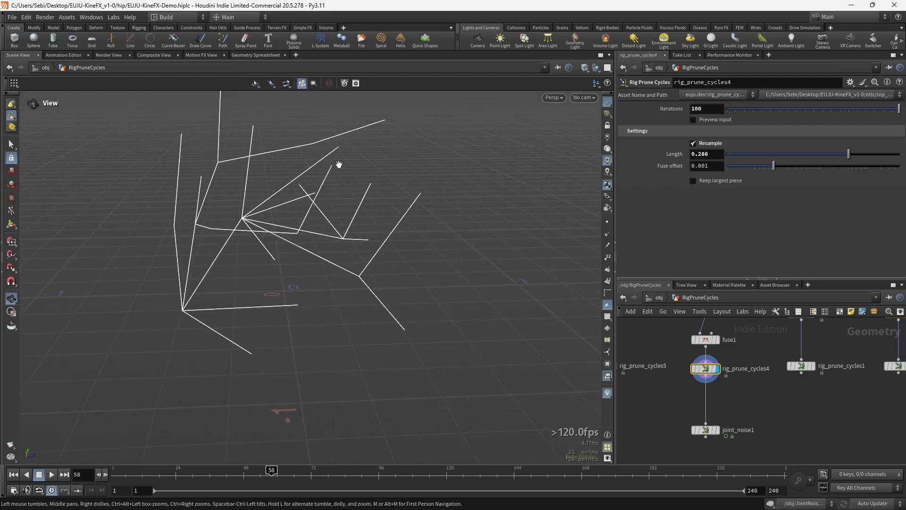
{"action": "left_click_drag", "start_coordinate": [339, 164], "coordinate": [462, 179]}
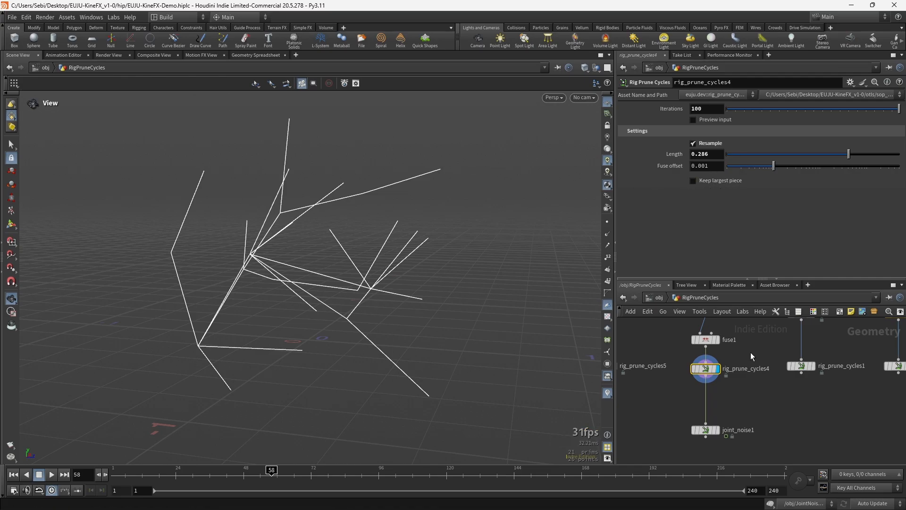
Display the curve1 node that feeds rig_prune_cycles1
{"action": "middle_click_drag", "start_coordinate": [751, 355], "coordinate": [665, 391]}
{"action": "left_click", "coordinate": [726, 348]}
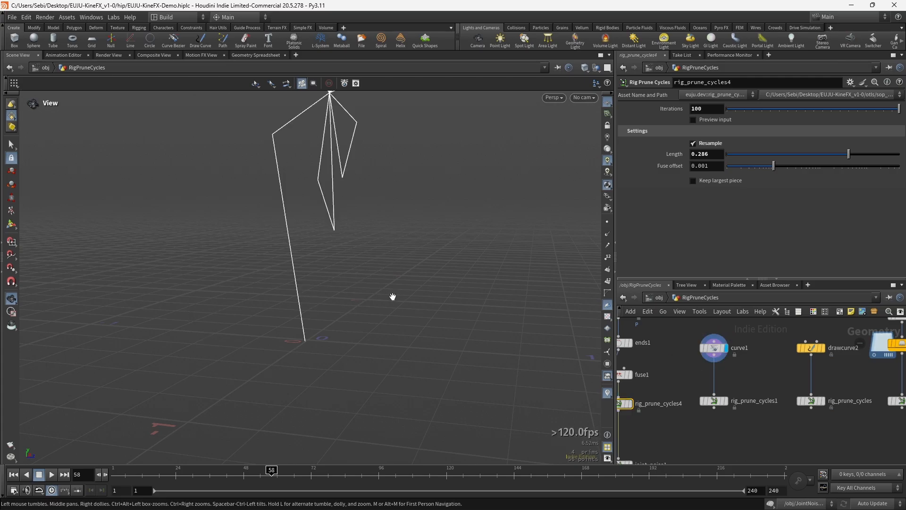
Examine the full curve1 network, and display and select the rig_prune_cycles1 node below it
{"action": "left_click_drag", "start_coordinate": [392, 296], "coordinate": [261, 277]}
{"action": "scroll", "coordinate": [274, 281], "scroll_direction": "down", "scroll_amount": 4}
{"action": "middle_click_drag", "start_coordinate": [289, 289], "coordinate": [267, 362]}
{"action": "middle_click_drag", "start_coordinate": [311, 316], "coordinate": [314, 322]}
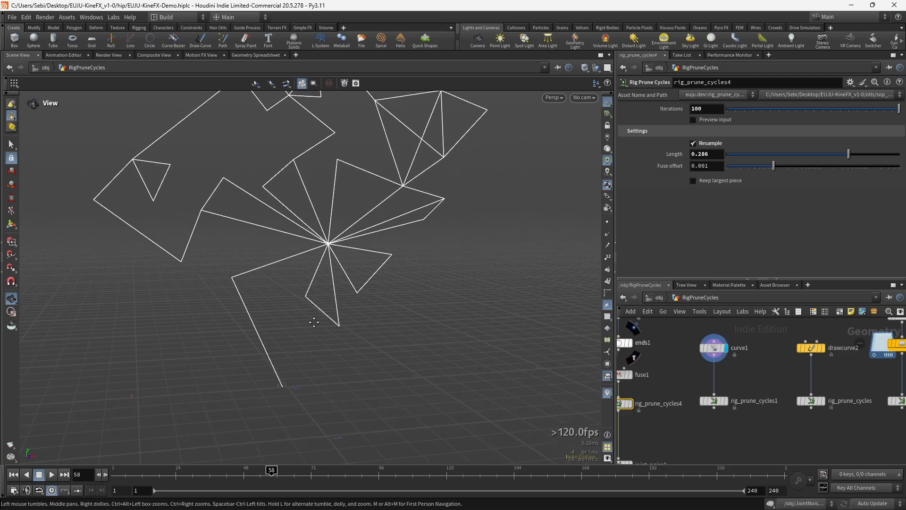
{"action": "left_click_drag", "start_coordinate": [314, 322], "coordinate": [261, 343]}
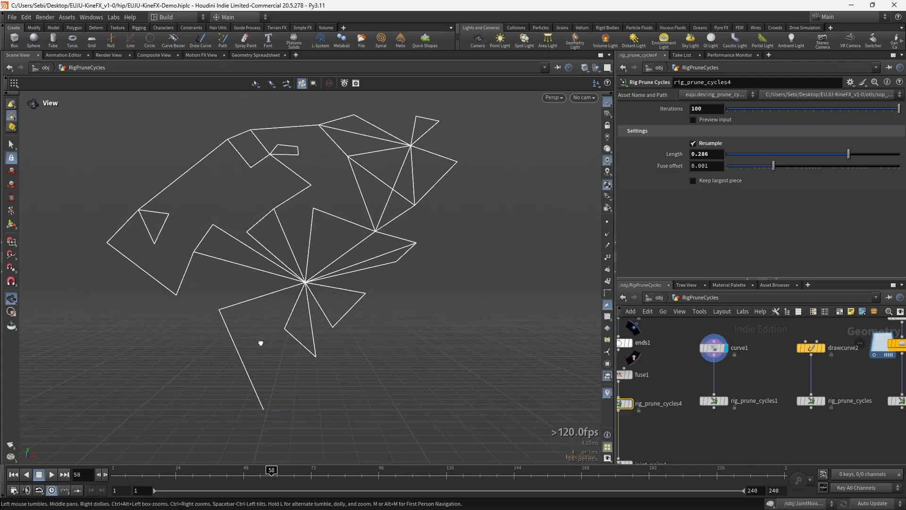
{"action": "middle_click_drag", "start_coordinate": [705, 449], "coordinate": [708, 416]}
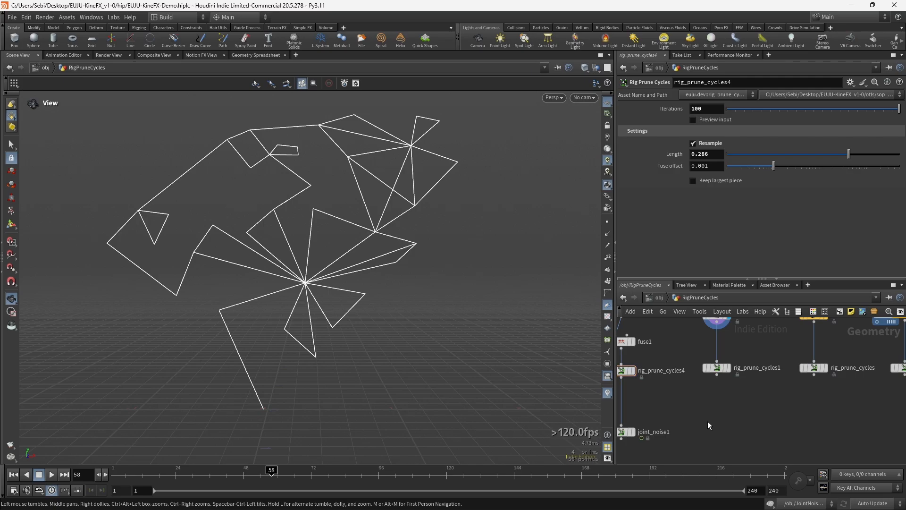
{"action": "left_click", "coordinate": [730, 368]}
{"action": "left_click", "coordinate": [716, 368]}
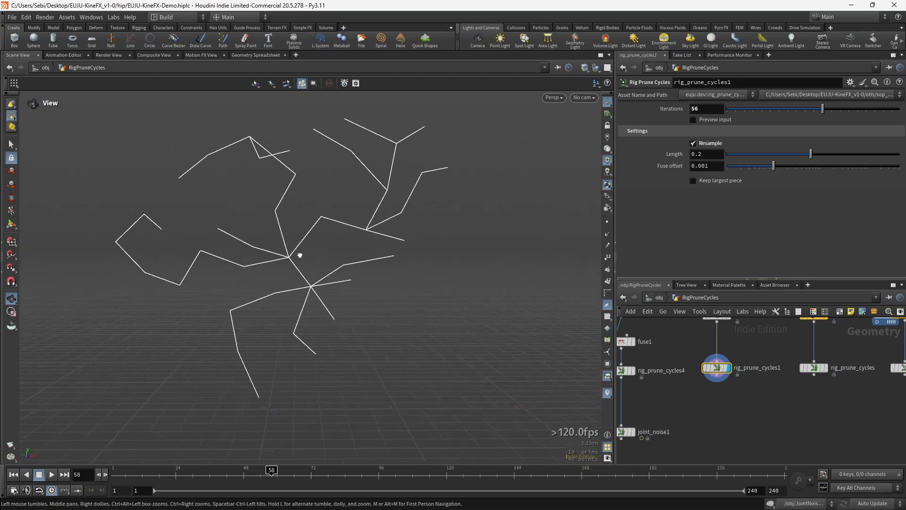
{"action": "middle_click_drag", "start_coordinate": [769, 331], "coordinate": [755, 348]}
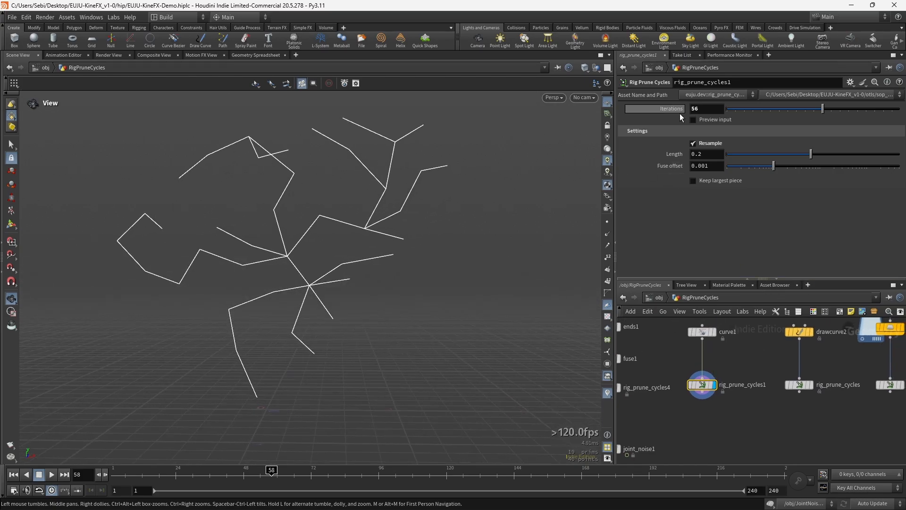
Set Iterations to 100 on rig_prune_cycles1, then check the input preview with Resample turned off
{"action": "left_click_drag", "start_coordinate": [822, 109], "coordinate": [859, 103]}
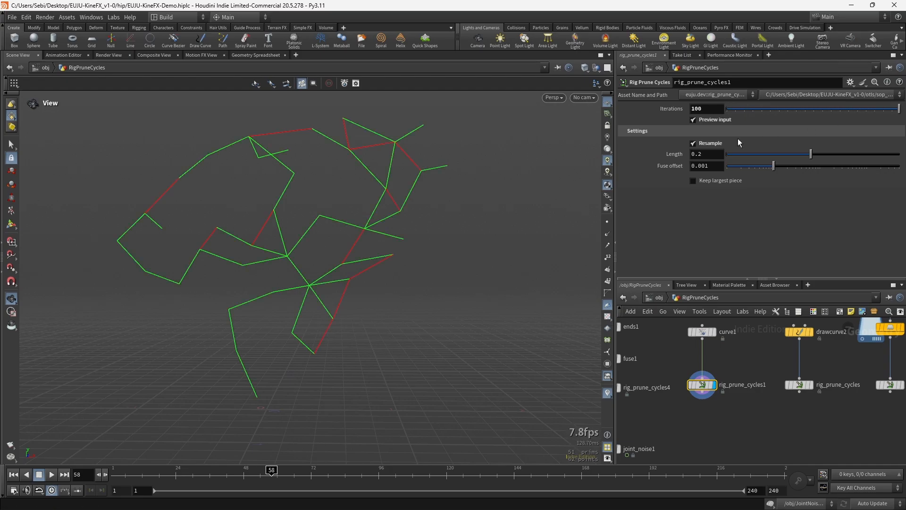
{"action": "left_click", "coordinate": [711, 143]}
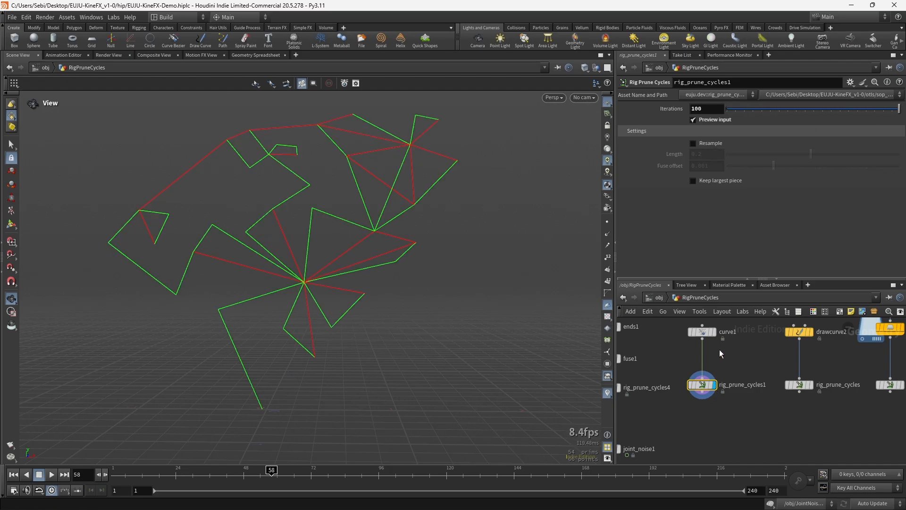
{"action": "left_click", "coordinate": [693, 119]}
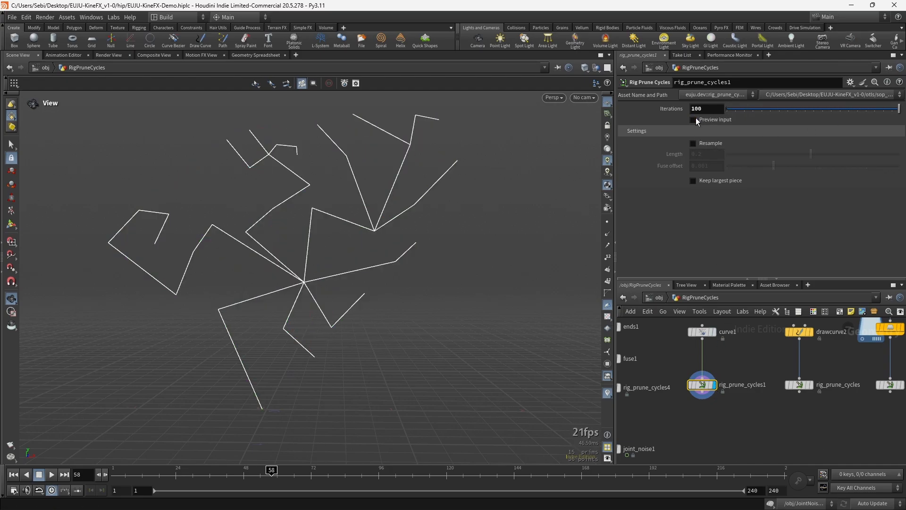
Compare curve1 with the rig_prune_cycles1 result and turn Resample back on
{"action": "left_click", "coordinate": [715, 334]}
{"action": "left_click", "coordinate": [715, 385]}
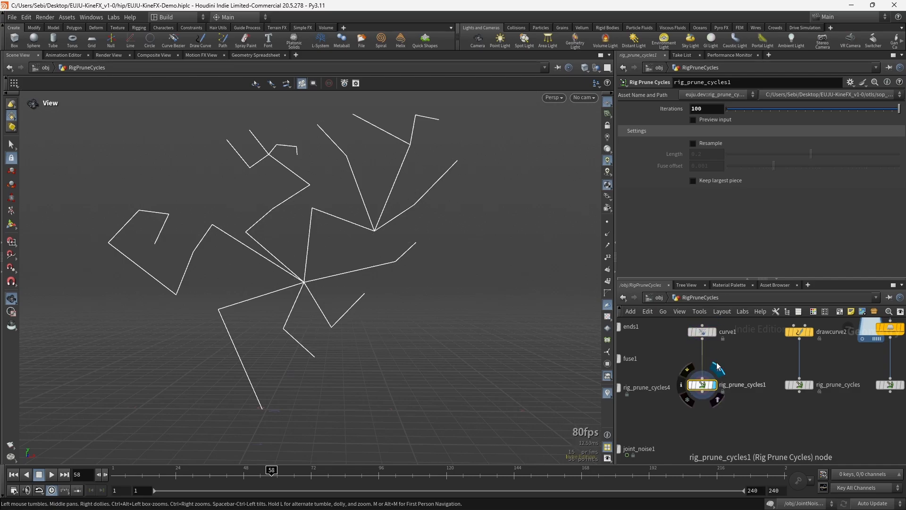
{"action": "left_click", "coordinate": [706, 143]}
{"action": "left_click", "coordinate": [706, 142]}
{"action": "left_click", "coordinate": [711, 144]}
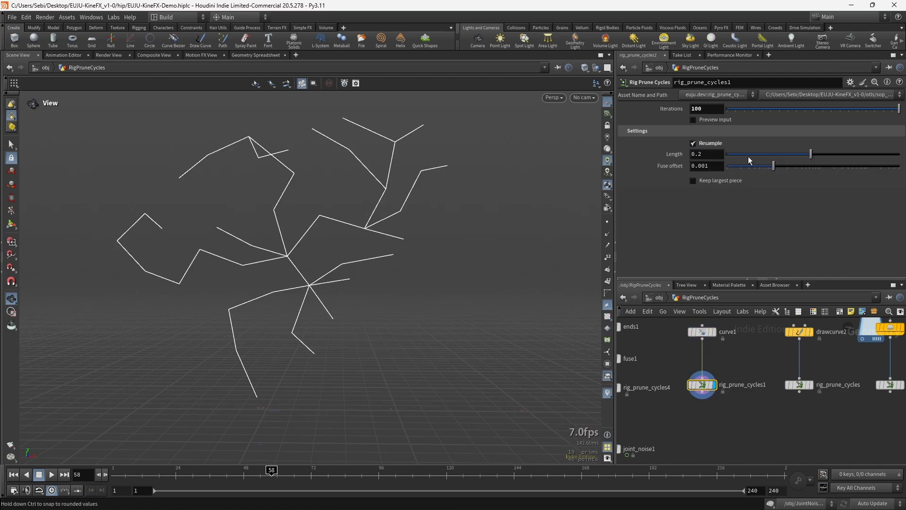
Display and select the rig_prune_cycles node below drawcurve2 and inspect its pruned curves up close
{"action": "middle_click_drag", "start_coordinate": [751, 419], "coordinate": [609, 416]}
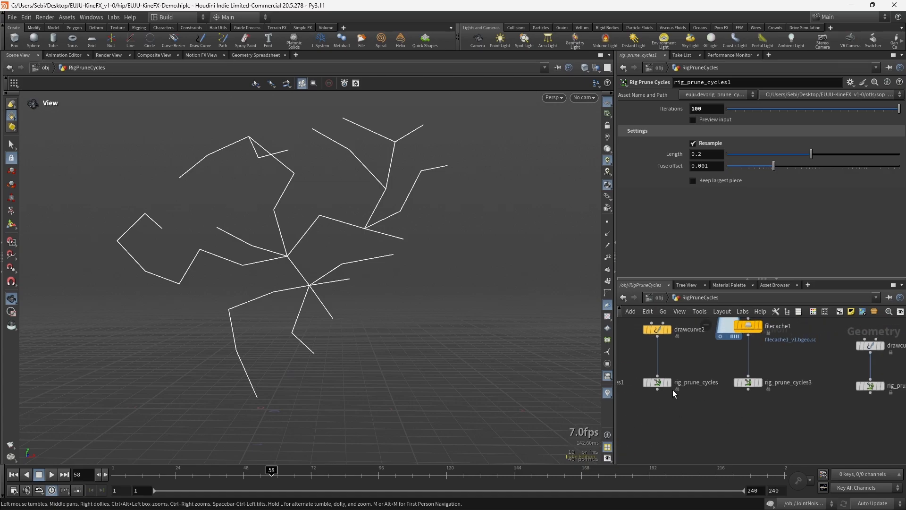
{"action": "left_click", "coordinate": [668, 382]}
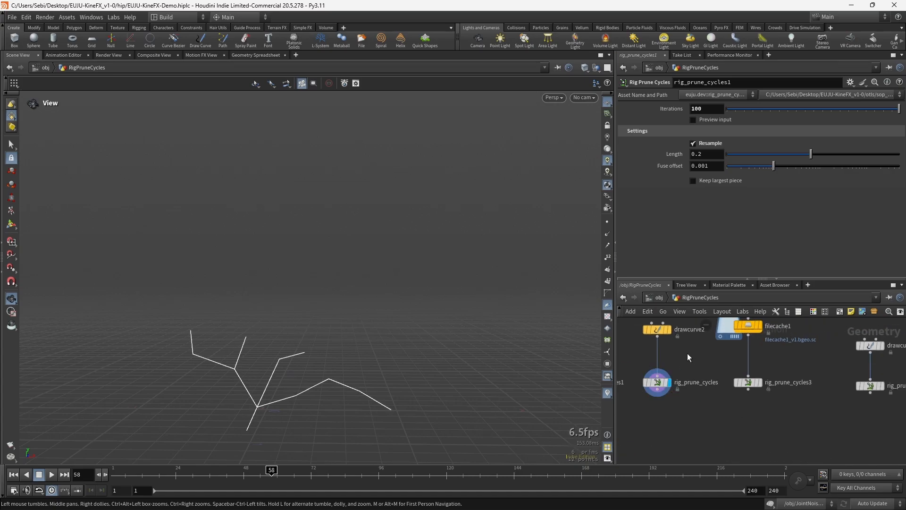
{"action": "middle_click_drag", "start_coordinate": [653, 404], "coordinate": [687, 388]}
{"action": "left_click", "coordinate": [691, 366]}
{"action": "middle_click_drag", "start_coordinate": [285, 408], "coordinate": [330, 376]}
{"action": "right_click_drag", "start_coordinate": [329, 376], "coordinate": [362, 357]}
{"action": "middle_click_drag", "start_coordinate": [689, 363], "coordinate": [698, 384]}
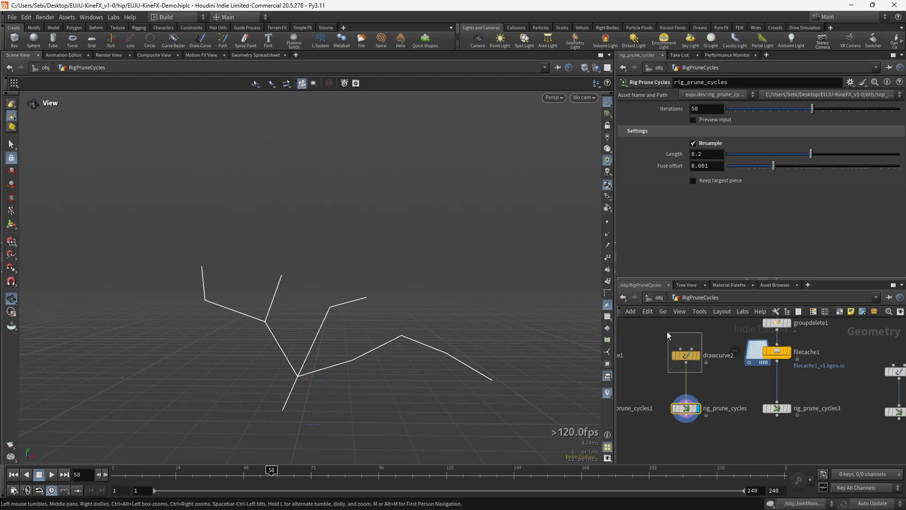
Compare the drawcurve2 strokes with the rig_prune_cycles result, switching Preview input on and off
{"action": "left_click_drag", "start_coordinate": [667, 332], "coordinate": [666, 332]}
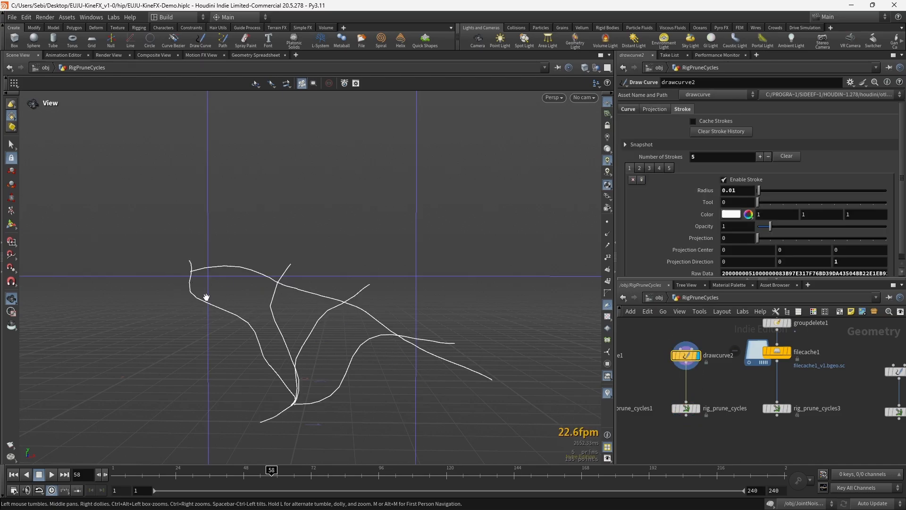
{"action": "left_click", "coordinate": [696, 408]}
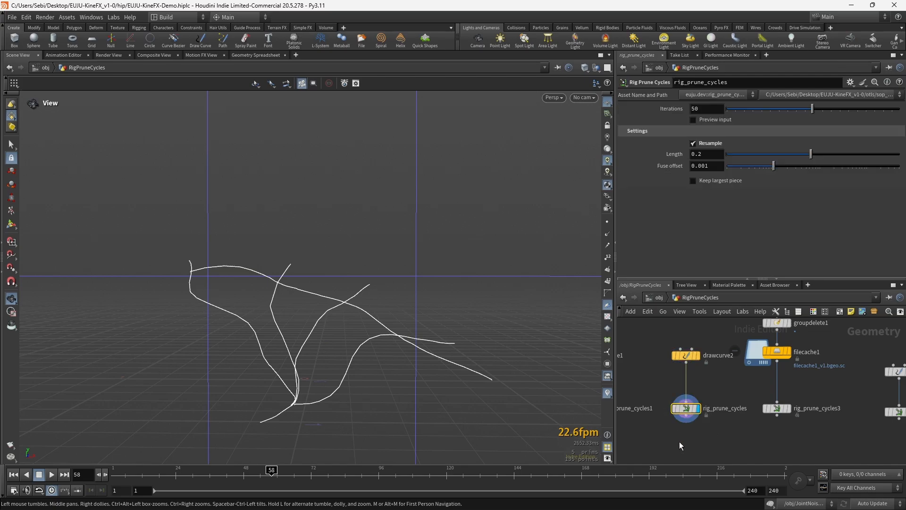
{"action": "left_click", "coordinate": [708, 118]}
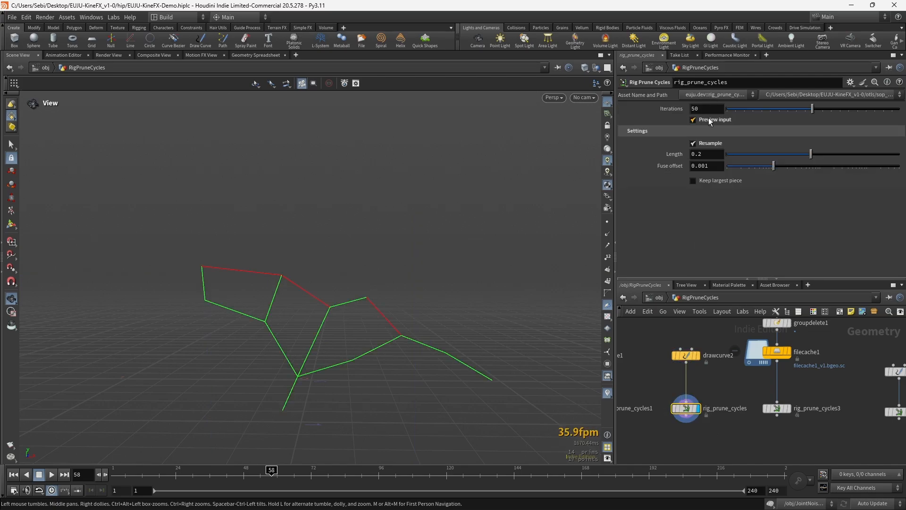
{"action": "left_click", "coordinate": [709, 118]}
{"action": "left_click", "coordinate": [709, 119]}
{"action": "left_click", "coordinate": [709, 118]}
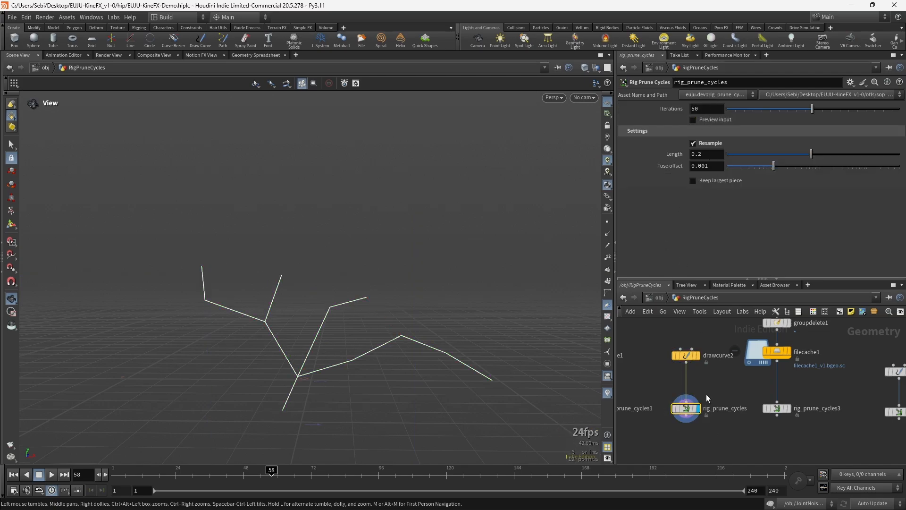
Turn off Resample on rig_prune_cycles and display the original drawcurve2 strokes for comparison
{"action": "left_click", "coordinate": [706, 143]}
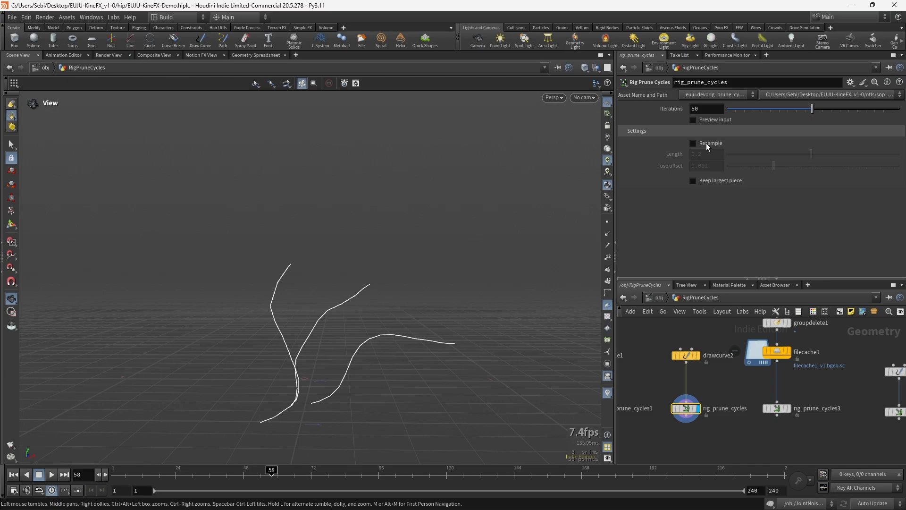
{"action": "left_click", "coordinate": [697, 355]}
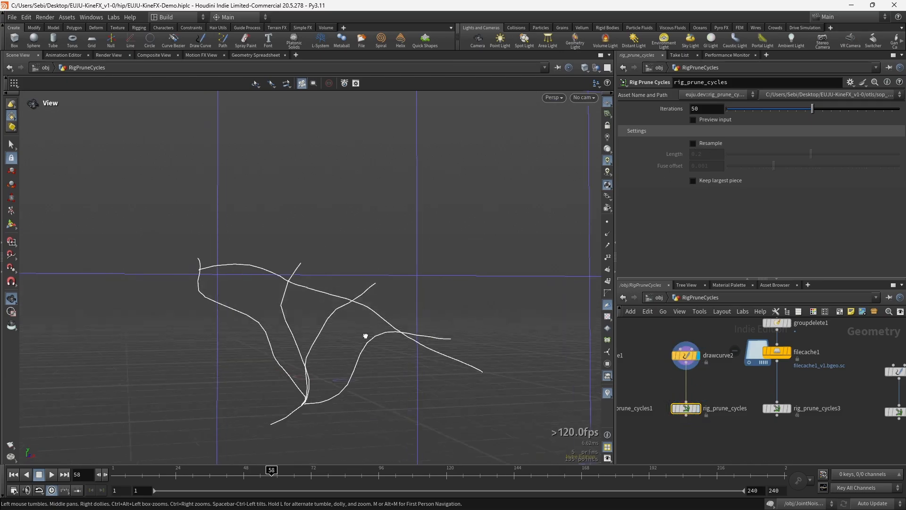
{"action": "mouse_move", "coordinate": [686, 412]}
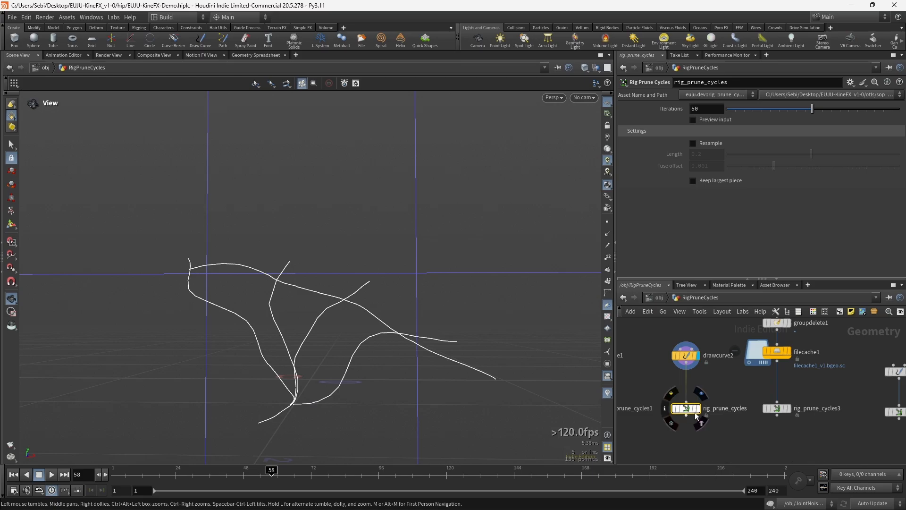
Try a new Rig Prune Cycles node with default settings wired to drawcurve2, and delete it after displaying its result
{"action": "middle_click_drag", "start_coordinate": [702, 431], "coordinate": [681, 409]}
{"action": "left_click", "coordinate": [698, 395]}
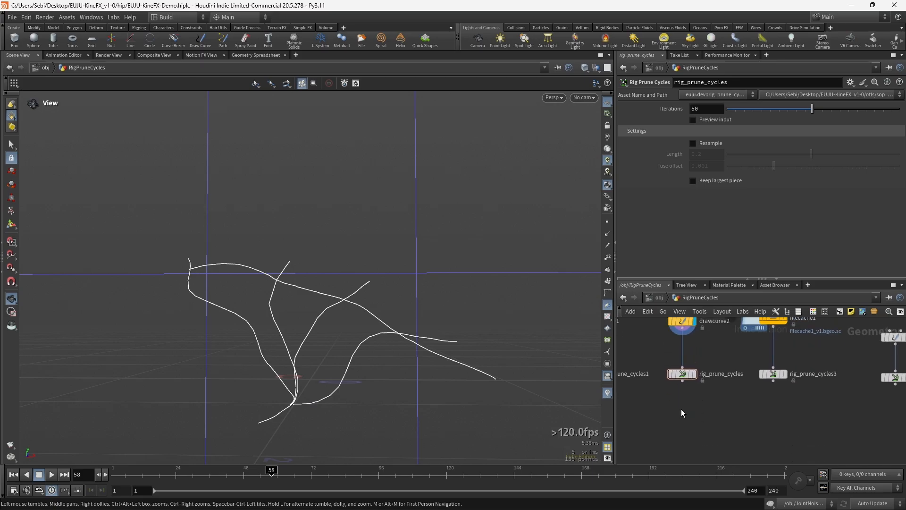
{"action": "key", "text": "Tab"}
{"action": "type", "text": "r"}
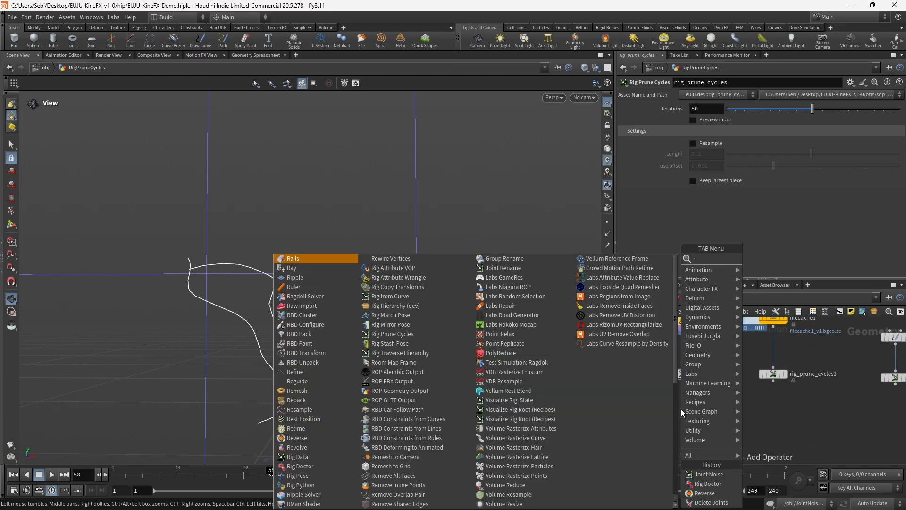
{"action": "type", "text": "ig fro"}
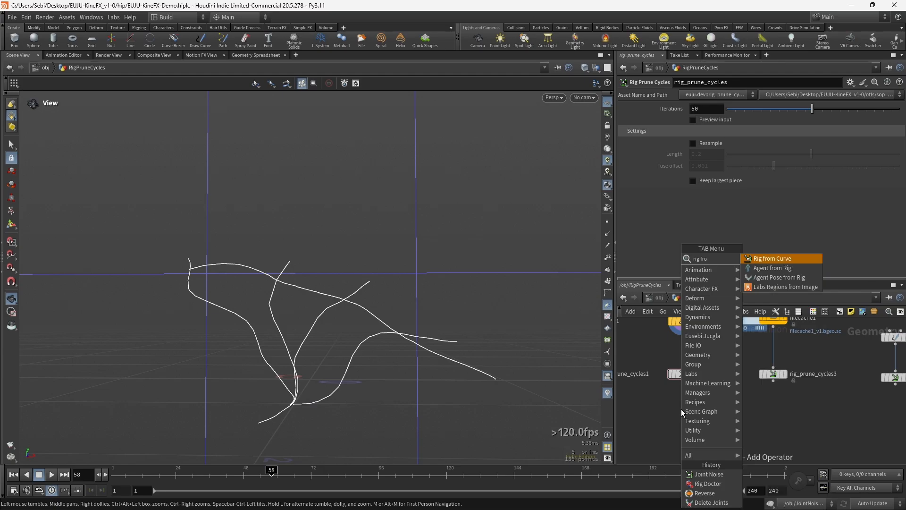
{"action": "key", "text": "Return"}
{"action": "left_click", "coordinate": [680, 409]}
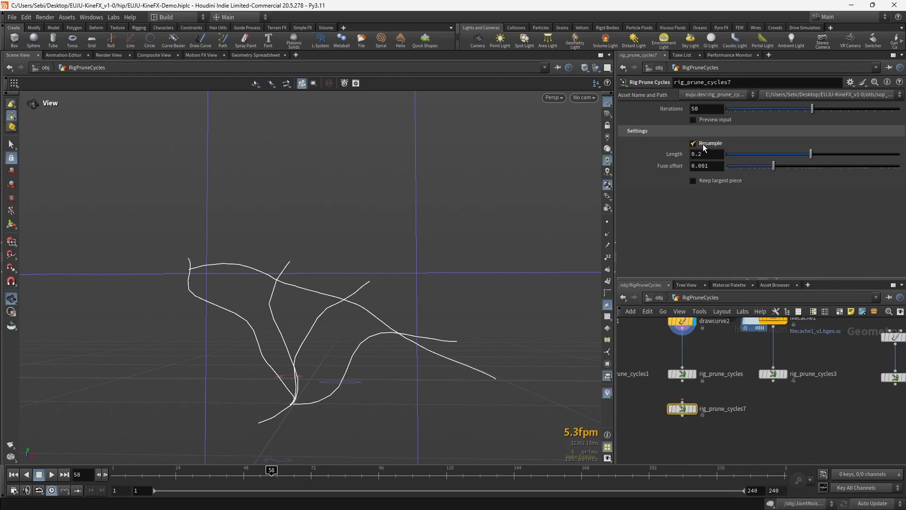
{"action": "left_click_drag", "start_coordinate": [682, 328], "coordinate": [730, 414]}
{"action": "left_click", "coordinate": [694, 409]}
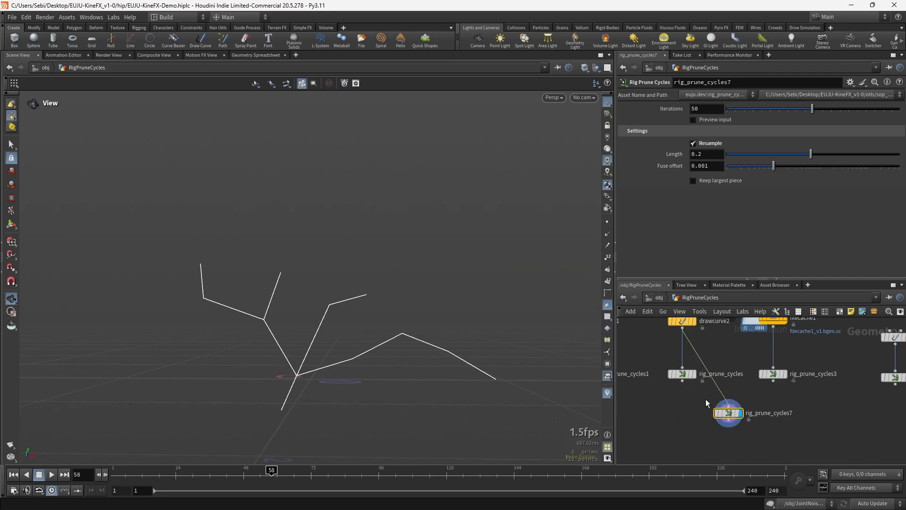
{"action": "key", "text": "Delete"}
Display the filecache1 node that feeds rig_prune_cycles3 and view its cached skeleton curves
{"action": "middle_click_drag", "start_coordinate": [716, 404], "coordinate": [643, 432]}
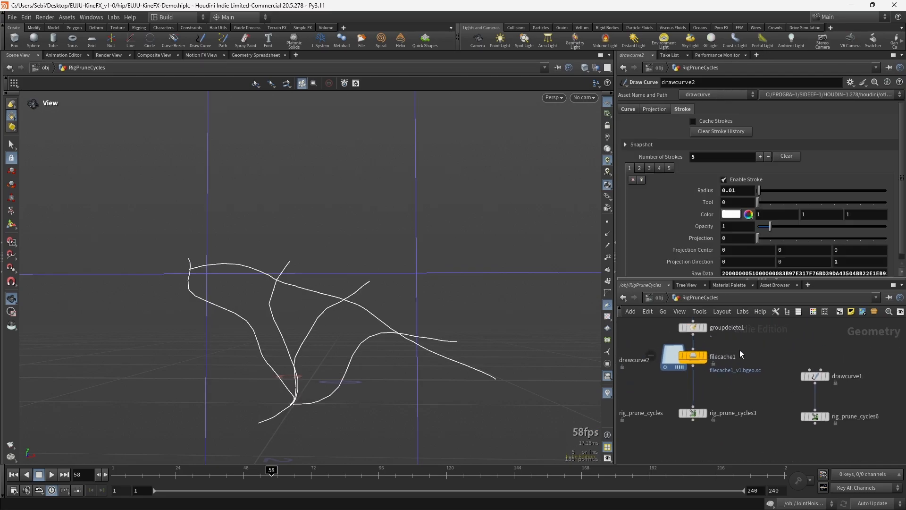
{"action": "middle_click_drag", "start_coordinate": [743, 322], "coordinate": [743, 401]}
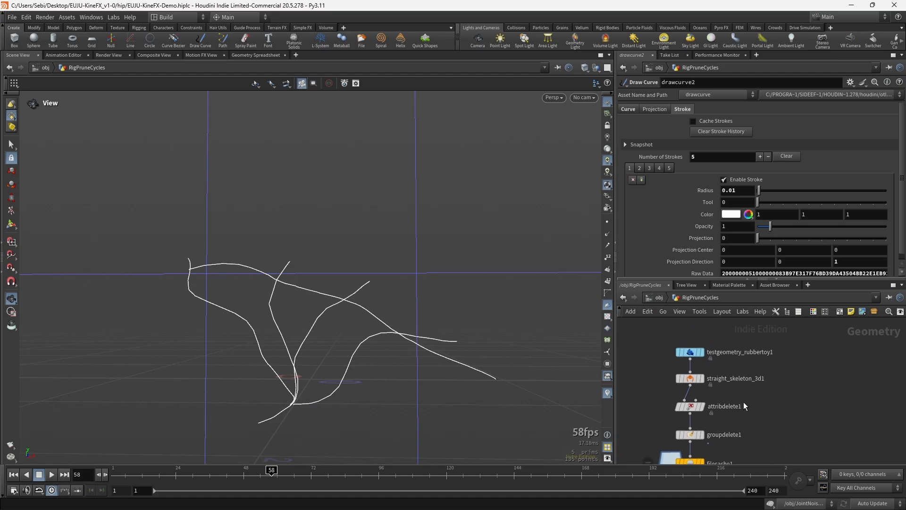
{"action": "middle_click_drag", "start_coordinate": [715, 442], "coordinate": [714, 392]}
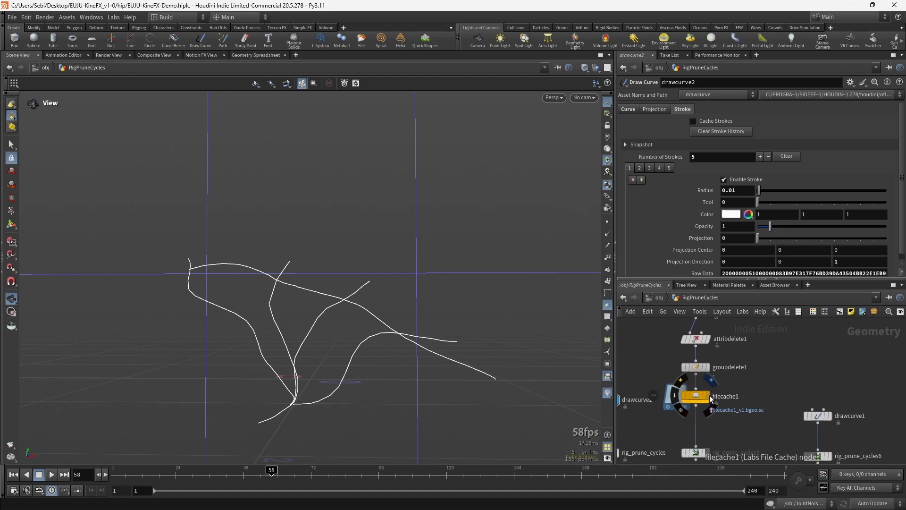
{"action": "left_click", "coordinate": [709, 395]}
{"action": "left_click_drag", "start_coordinate": [491, 373], "coordinate": [426, 362]}
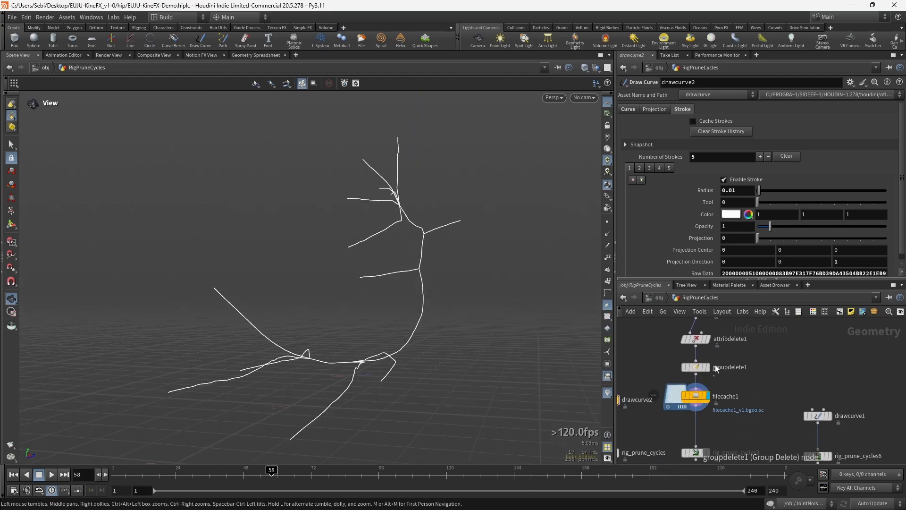
Display the testgeometry_rubbertoy1 mesh from which the straight skeleton is generated
{"action": "middle_click_drag", "start_coordinate": [756, 351], "coordinate": [742, 413]}
{"action": "scroll", "coordinate": [655, 388], "scroll_direction": "up", "scroll_amount": 2}
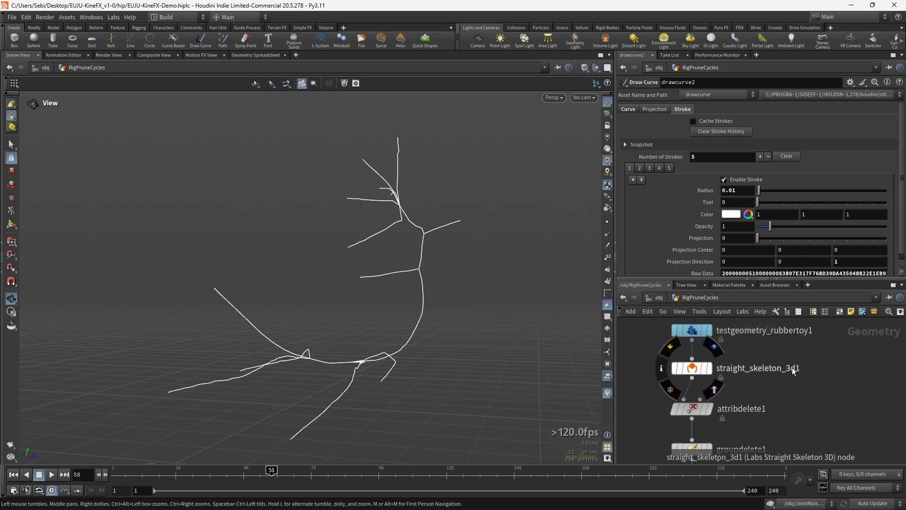
{"action": "left_click", "coordinate": [708, 336]}
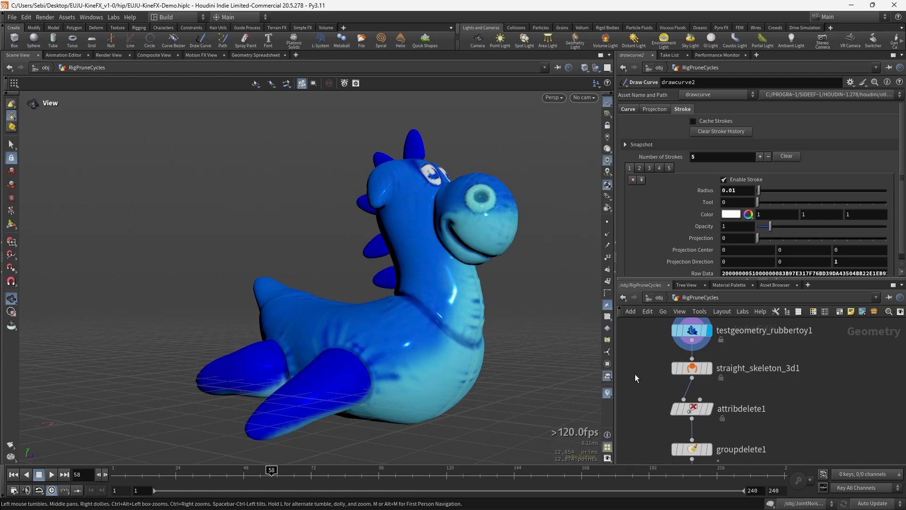
Return the display to filecache1 and examine the rubber toy's skeleton curves from several sides
{"action": "middle_click_drag", "start_coordinate": [796, 423], "coordinate": [795, 357]}
{"action": "left_click", "coordinate": [705, 424]}
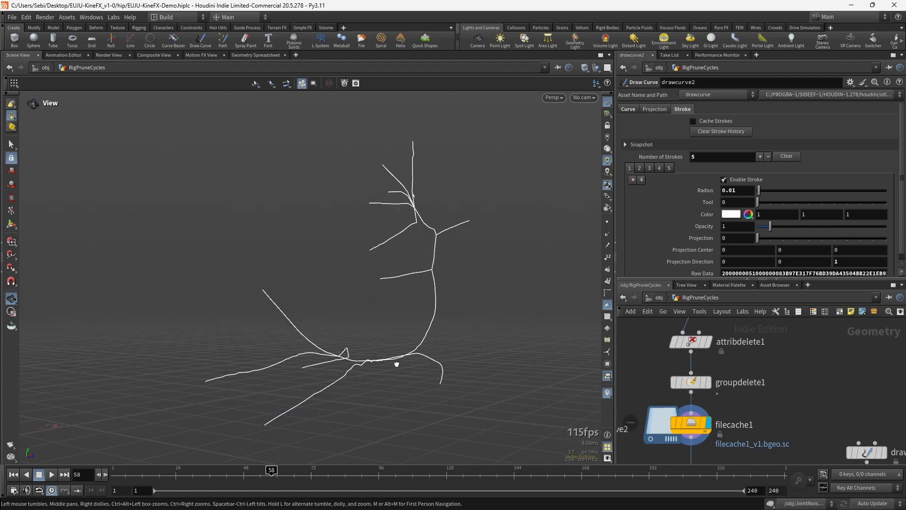
{"action": "mouse_move", "coordinate": [444, 364]}
{"action": "left_mouse_down"}
{"action": "mouse_move", "coordinate": [293, 368]}
{"action": "mouse_move", "coordinate": [429, 370]}
{"action": "left_mouse_up"}
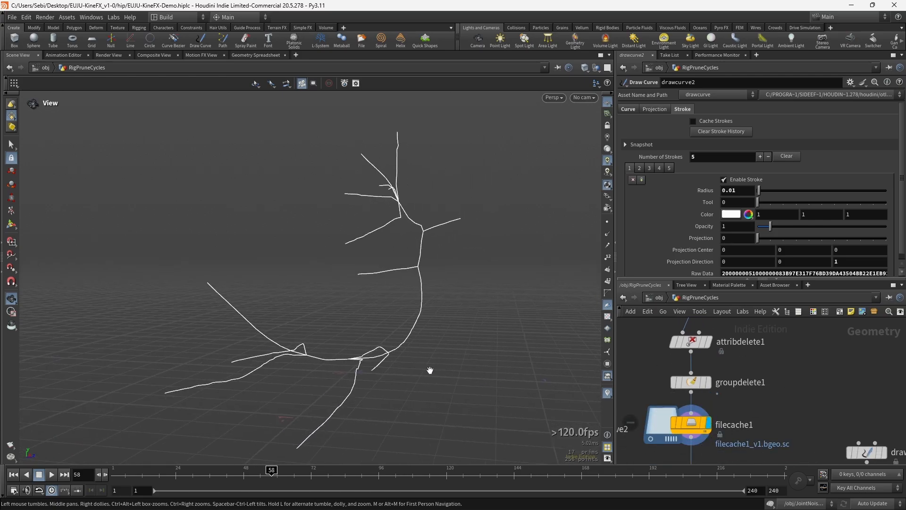
{"action": "scroll", "coordinate": [751, 405], "scroll_direction": "down", "scroll_amount": 2}
{"action": "middle_click_drag", "start_coordinate": [751, 405], "coordinate": [758, 361]}
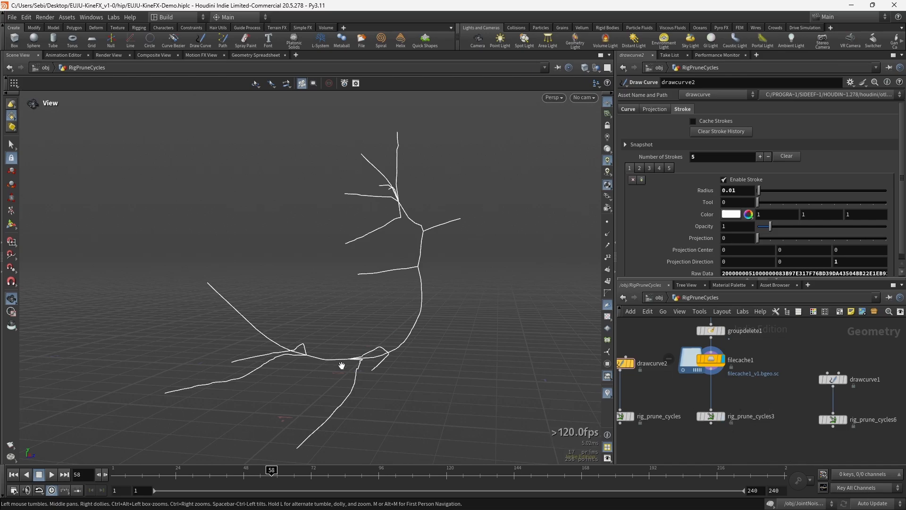
{"action": "left_click_drag", "start_coordinate": [341, 365], "coordinate": [316, 366]}
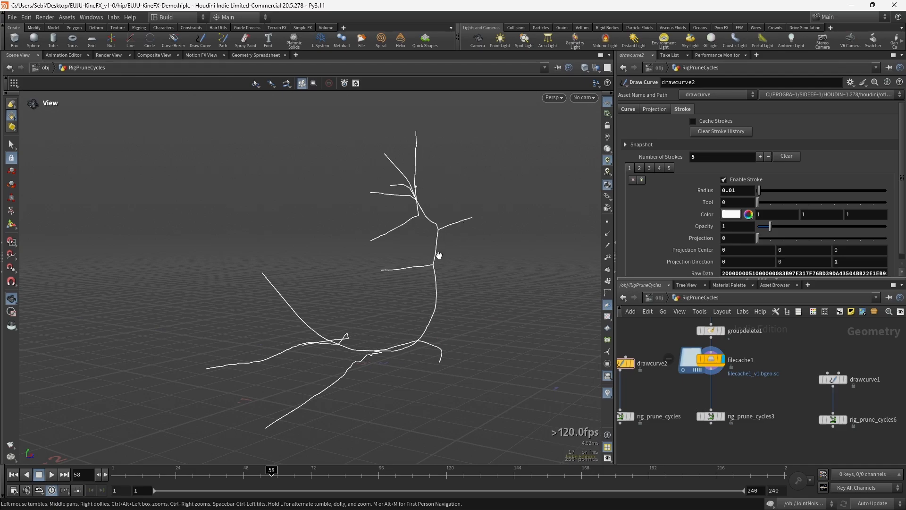
Display rig_prune_cycles3 and examine the pruned rubber toy skeleton from another angle
{"action": "mouse_move", "coordinate": [434, 264]}
{"action": "left_mouse_down"}
{"action": "mouse_move", "coordinate": [406, 262]}
{"action": "mouse_move", "coordinate": [418, 266]}
{"action": "left_mouse_up"}
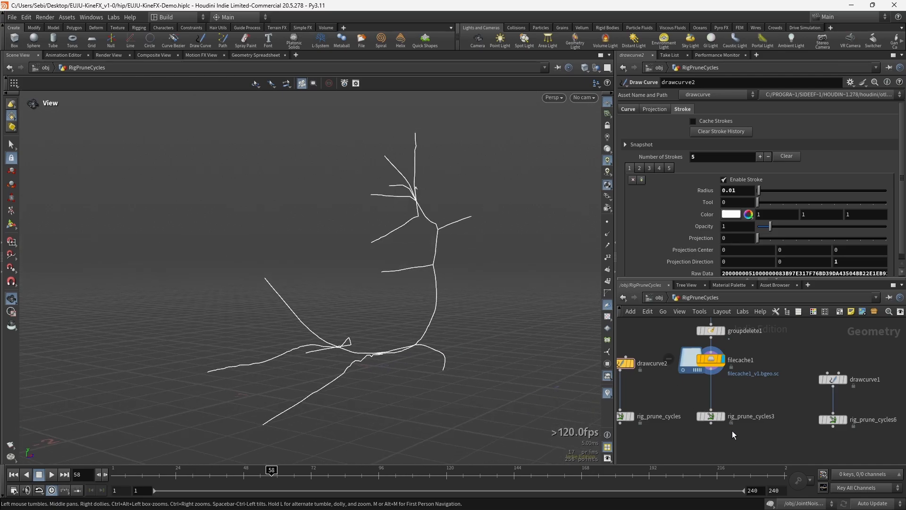
{"action": "left_click", "coordinate": [714, 417]}
{"action": "key", "text": "shift+r"}
{"action": "left_click_drag", "start_coordinate": [392, 350], "coordinate": [477, 360]}
Try a Rig Pose node wired to the output of rig_prune_cycles3, selecting joints on the pruned skeleton
{"action": "middle_click_drag", "start_coordinate": [714, 439], "coordinate": [709, 378]}
{"action": "key", "text": "Tab"}
{"action": "type", "text": "ri"}
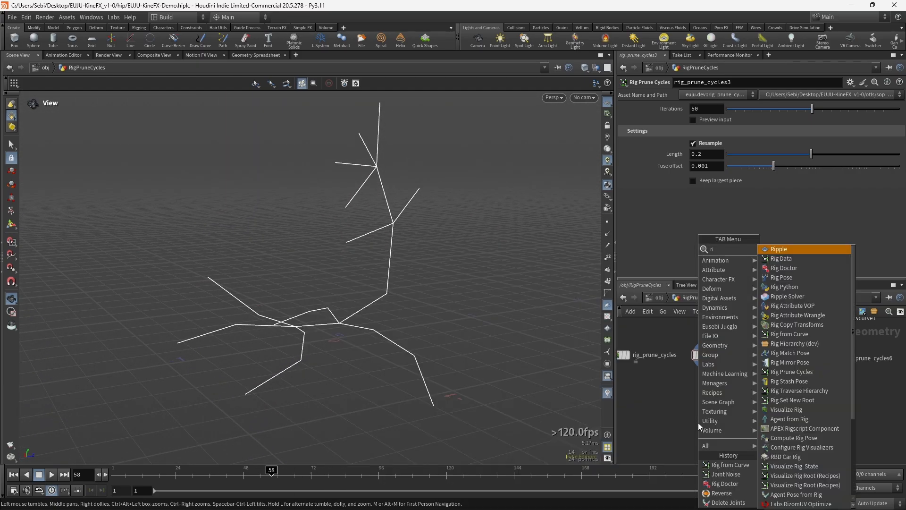
{"action": "type", "text": "g po"}
{"action": "key", "text": "Return"}
{"action": "left_click", "coordinate": [698, 423]}
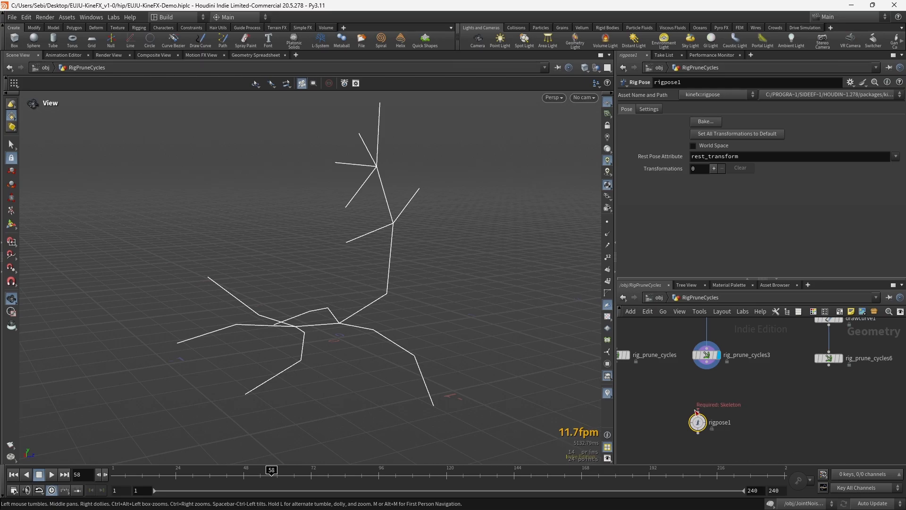
{"action": "left_click", "coordinate": [700, 423]}
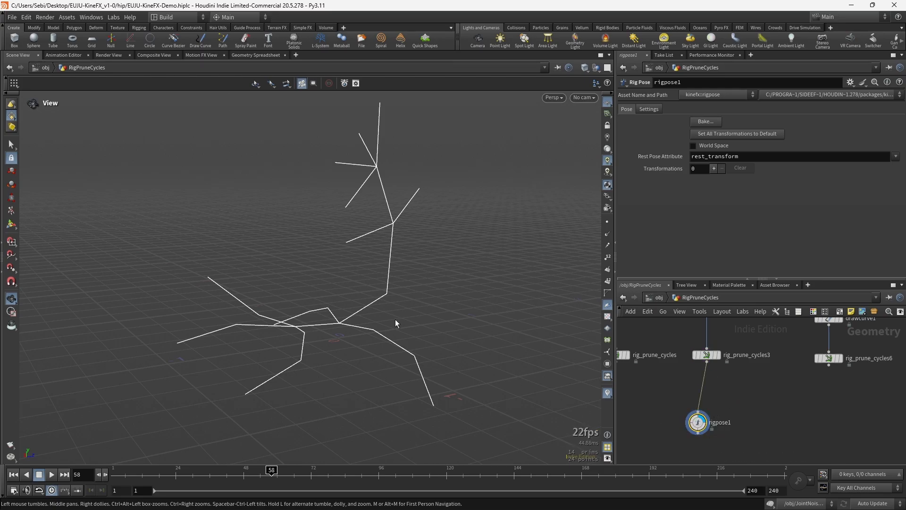
{"action": "key", "text": "Return"}
{"action": "left_click", "coordinate": [338, 326]}
{"action": "left_click_drag", "start_coordinate": [327, 279], "coordinate": [358, 254]}
{"action": "left_click", "coordinate": [393, 223]}
Display the drawcurve1 scribble that feeds rig_prune_cycles6 and examine its overlapping loops
{"action": "middle_click_drag", "start_coordinate": [637, 454], "coordinate": [688, 440]}
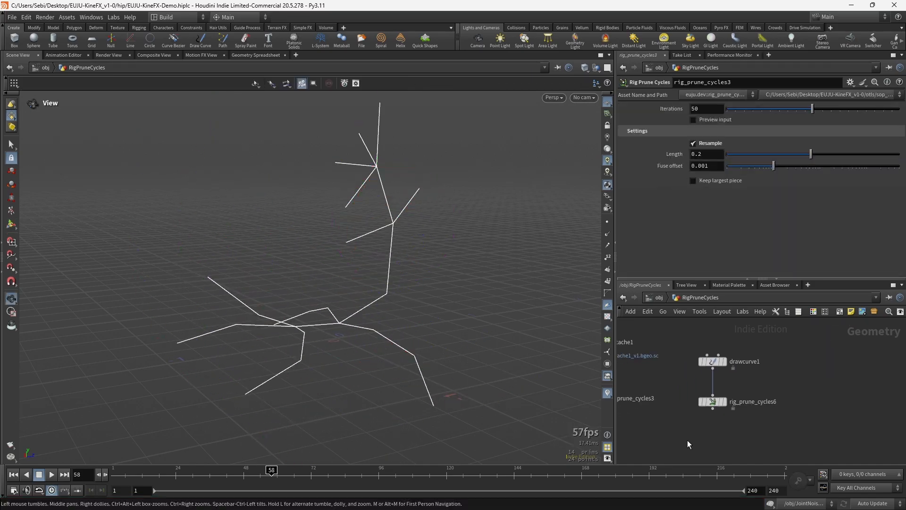
{"action": "left_click", "coordinate": [712, 361]}
{"action": "key", "text": "r"}
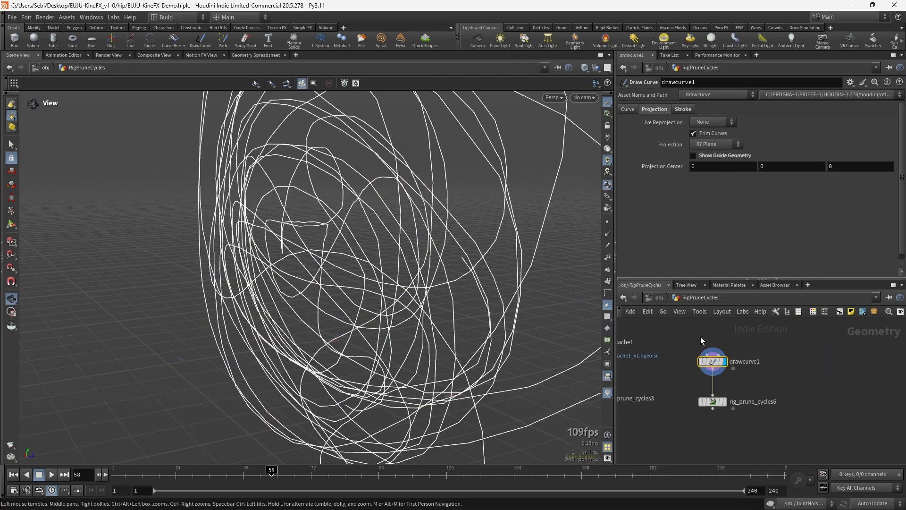
{"action": "mouse_move", "coordinate": [354, 333]}
{"action": "left_mouse_down"}
{"action": "mouse_move", "coordinate": [334, 334]}
{"action": "mouse_move", "coordinate": [404, 310]}
{"action": "mouse_move", "coordinate": [366, 326]}
{"action": "mouse_move", "coordinate": [318, 327]}
{"action": "mouse_move", "coordinate": [320, 339]}
{"action": "left_mouse_up"}
{"action": "mouse_move", "coordinate": [550, 351]}
{"action": "left_mouse_down"}
{"action": "mouse_move", "coordinate": [424, 302]}
{"action": "mouse_move", "coordinate": [330, 312]}
{"action": "mouse_move", "coordinate": [335, 236]}
{"action": "mouse_move", "coordinate": [323, 306]}
{"action": "left_mouse_up"}
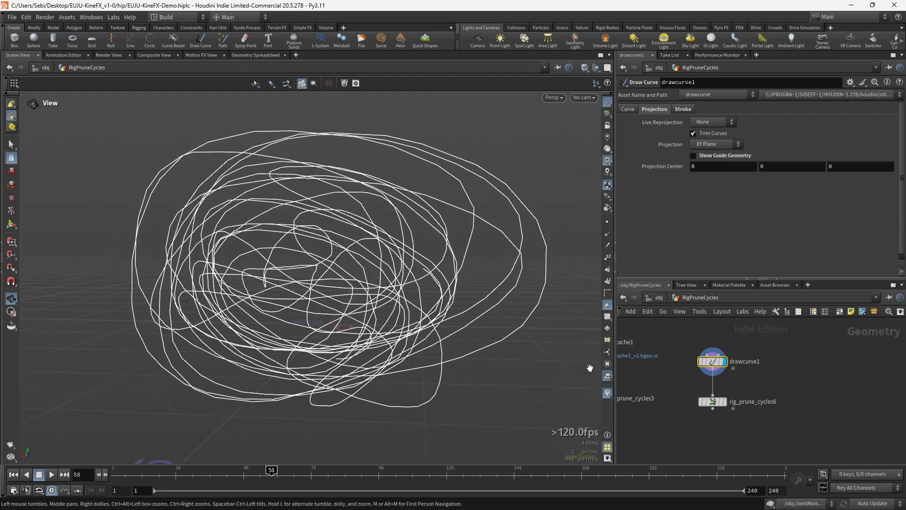
Display rig_prune_cycles6 and toggle its Preview input option to compare the scribble with the pruned branches
{"action": "left_click", "coordinate": [713, 401]}
{"action": "left_click", "coordinate": [723, 401]}
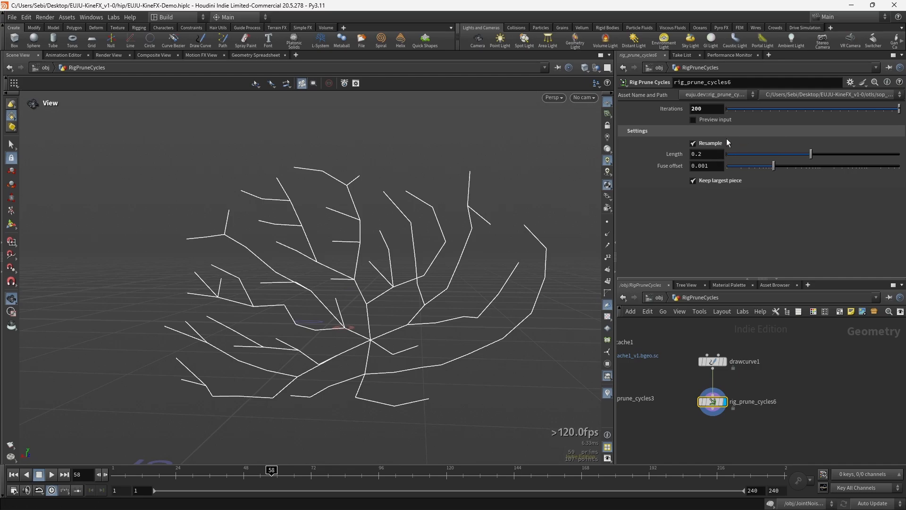
{"action": "left_click", "coordinate": [712, 117]}
{"action": "left_click", "coordinate": [712, 117]}
{"action": "left_click", "coordinate": [712, 117]}
{"action": "left_click", "coordinate": [712, 117]}
{"action": "left_click", "coordinate": [712, 117]}
Display the source scribble of drawcurve1 once more, and return the display to rig_prune_cycles6
{"action": "left_click", "coordinate": [727, 361]}
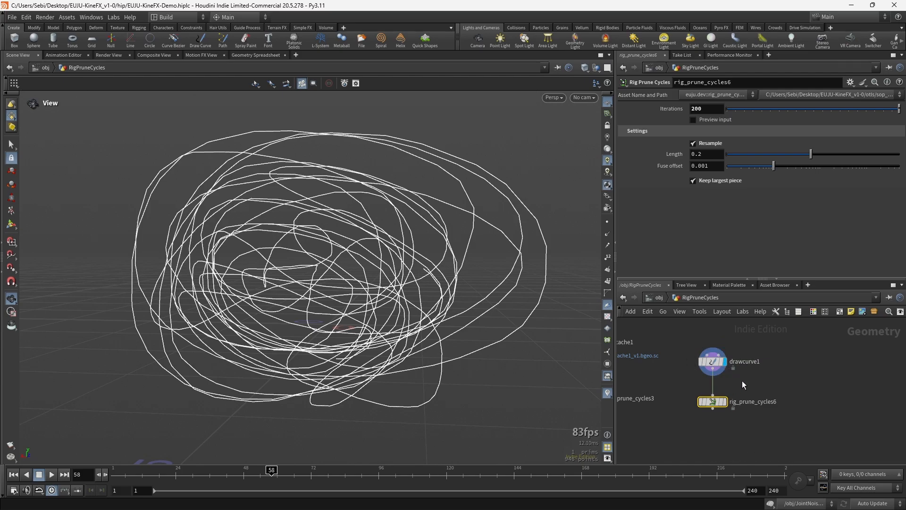
{"action": "left_click", "coordinate": [713, 361]}
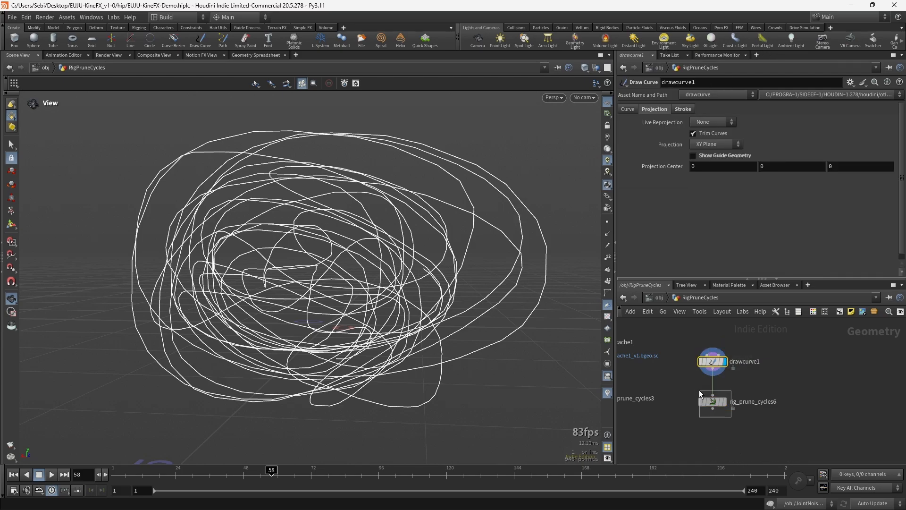
{"action": "left_click", "coordinate": [708, 400]}
{"action": "key", "text": "r"}
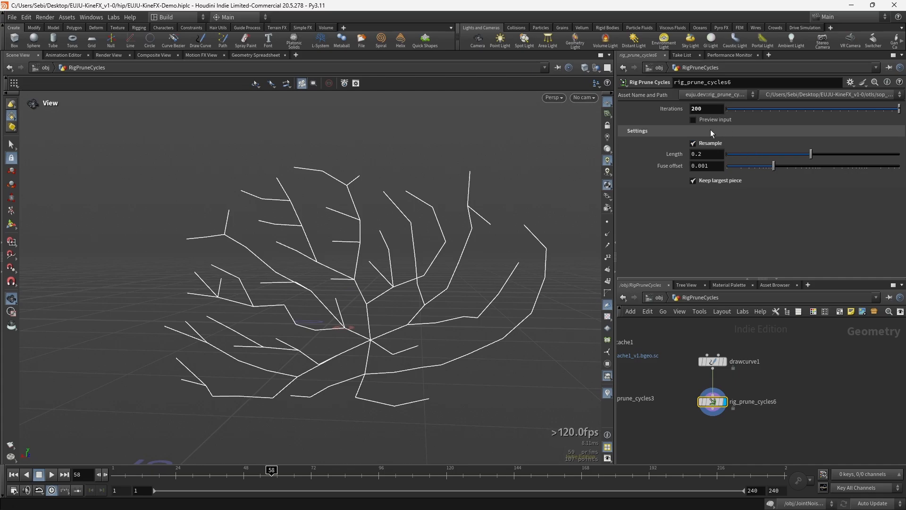
Leave the RigPruneCycles network and open the RigFromCurve geometry object
{"action": "middle_click_drag", "start_coordinate": [703, 433], "coordinate": [831, 394]}
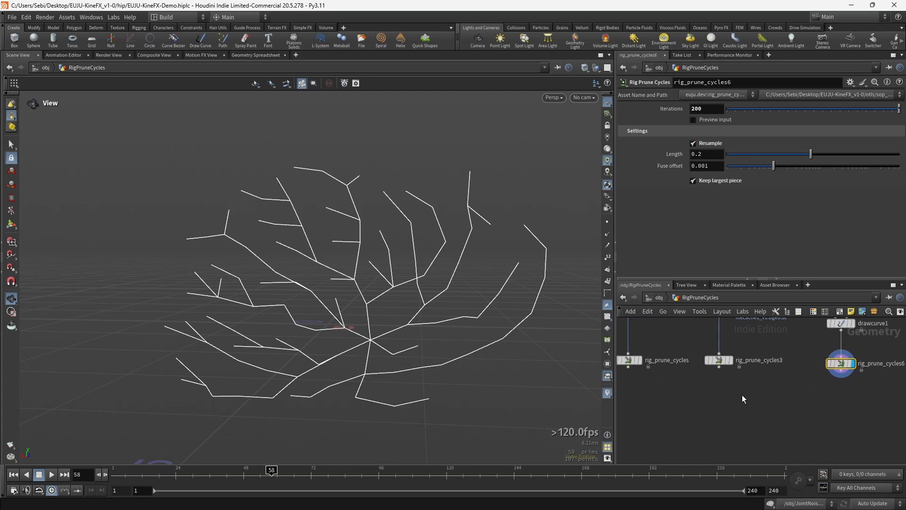
{"action": "key", "text": "u"}
{"action": "left_click", "coordinate": [882, 390]}
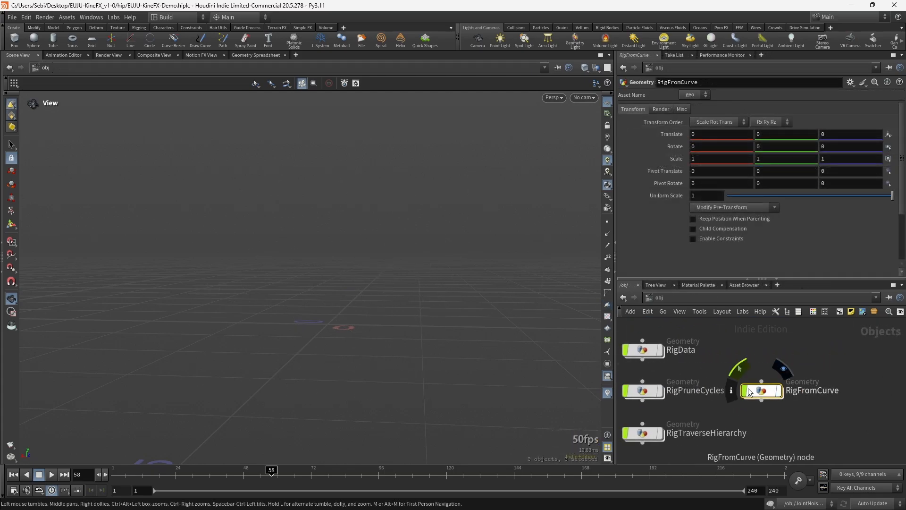
{"action": "double_click", "coordinate": [763, 392]}
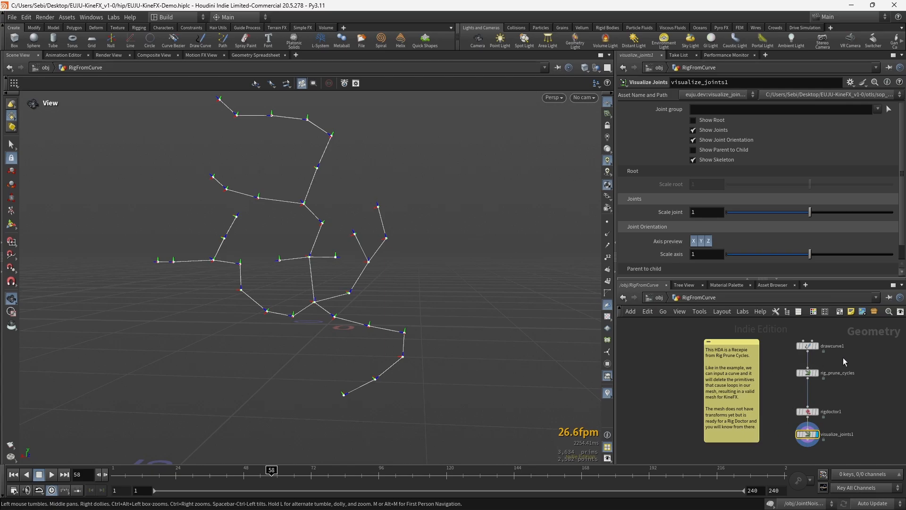
Add a Rig from Curve node beside the existing rig_prune_cycles node
{"action": "left_click", "coordinate": [802, 344]}
{"action": "middle_click_drag", "start_coordinate": [852, 389], "coordinate": [774, 389]}
{"action": "key", "text": "Tab"}
{"action": "type", "text": "rig f"}
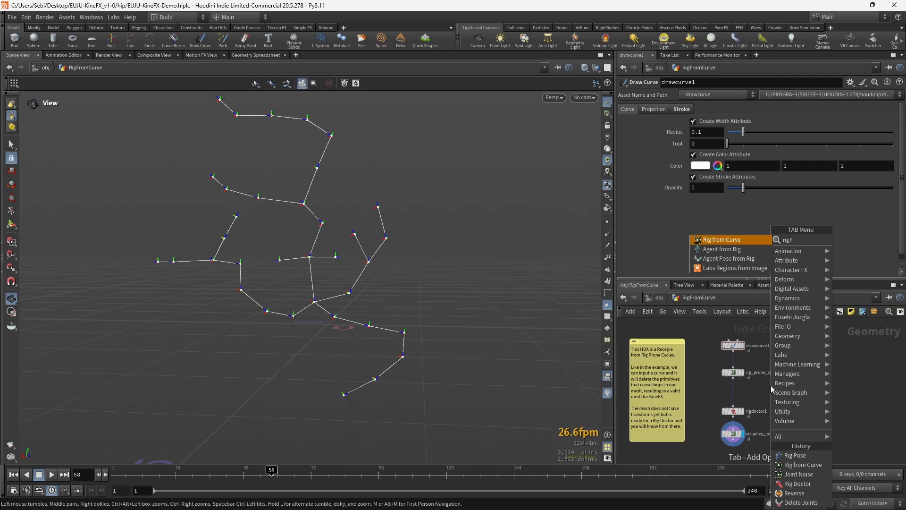
{"action": "key", "text": "Return"}
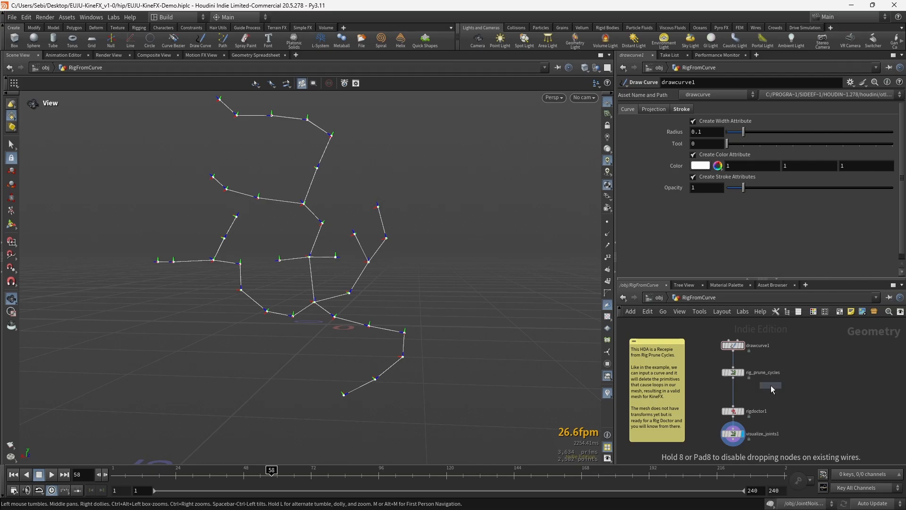
{"action": "left_click", "coordinate": [771, 389]}
{"action": "scroll", "coordinate": [771, 389], "scroll_direction": "up", "scroll_amount": 4}
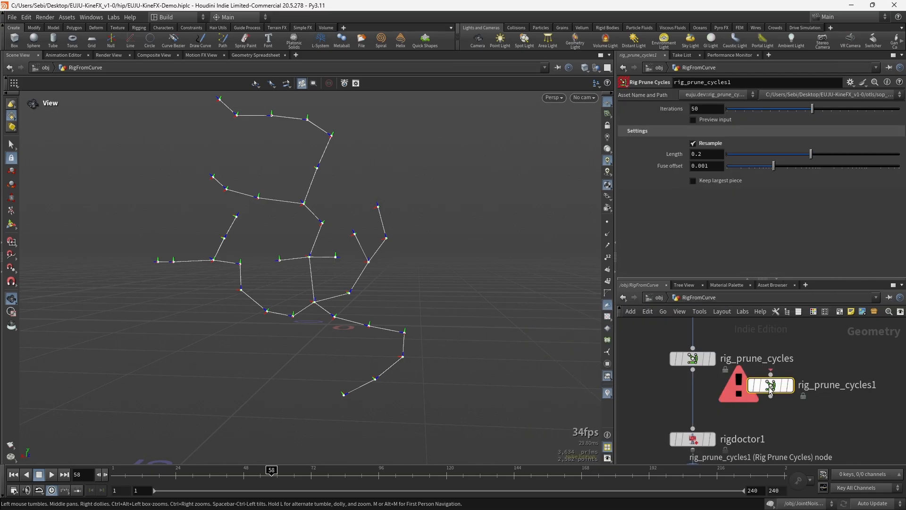
{"action": "mouse_move", "coordinate": [772, 389]}
{"action": "left_mouse_down"}
{"action": "mouse_move", "coordinate": [792, 402]}
{"action": "mouse_move", "coordinate": [831, 310]}
{"action": "mouse_move", "coordinate": [782, 377]}
{"action": "left_mouse_up"}
{"action": "middle_click", "coordinate": [780, 394]}
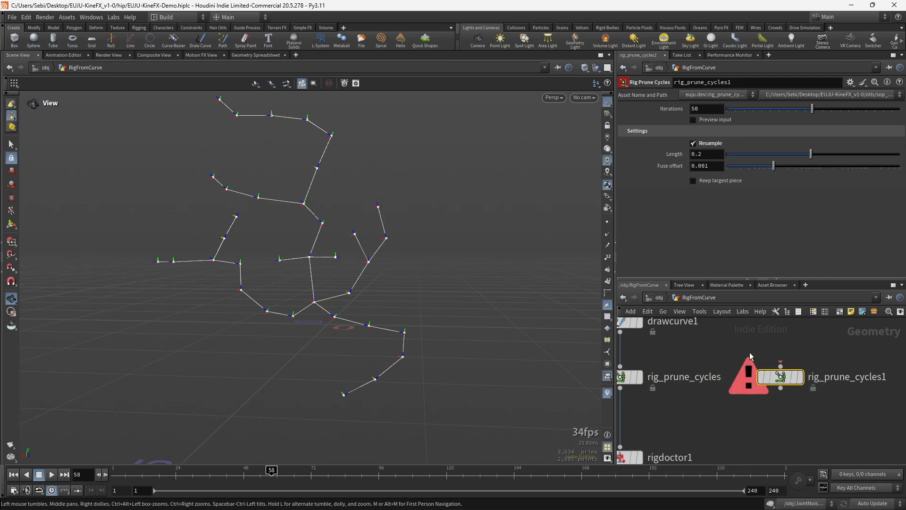
Display the drawcurve1 strokes, wire drawcurve1 into the new rig_prune_cycles1 node, and display the pruned result
{"action": "left_click", "coordinate": [670, 325]}
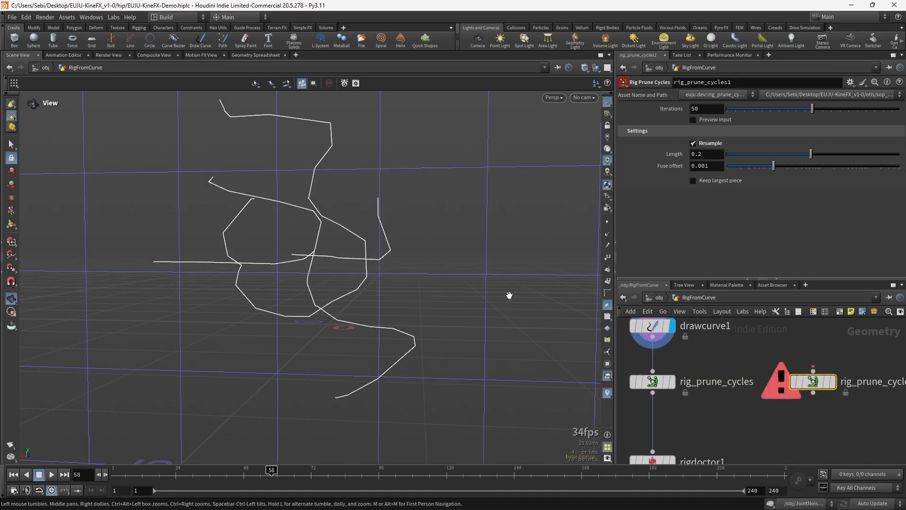
{"action": "left_click_drag", "start_coordinate": [653, 336], "coordinate": [813, 371]}
{"action": "left_click", "coordinate": [833, 381]}
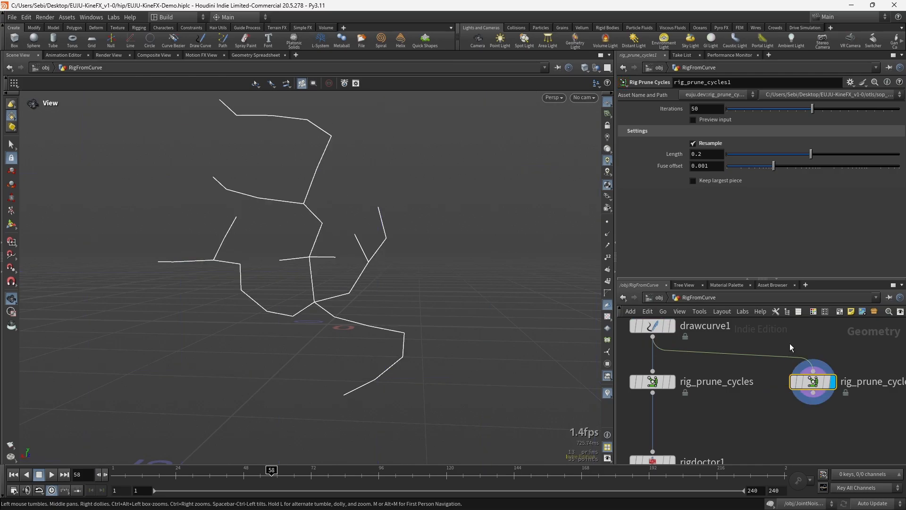
Return to the object level and open the RigTraverseHierarchy geometry object
{"action": "key", "text": "u"}
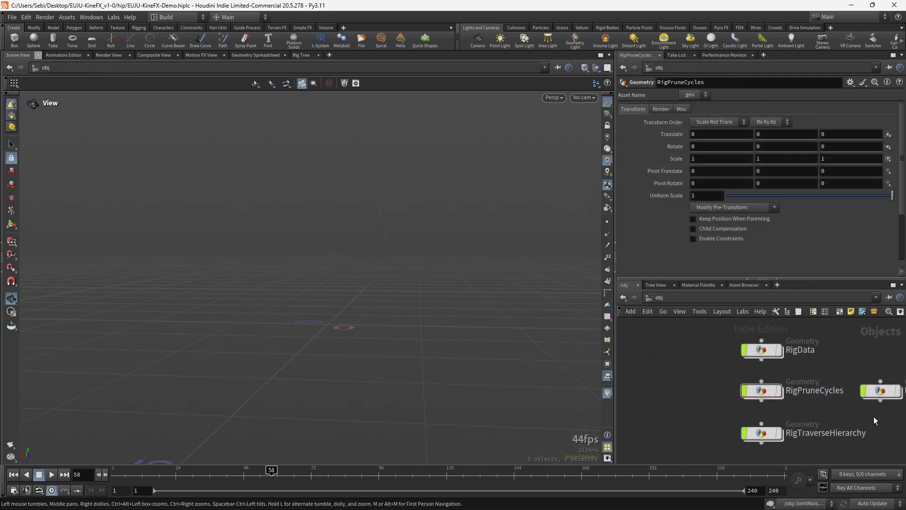
{"action": "left_click", "coordinate": [769, 434]}
{"action": "scroll", "coordinate": [738, 405], "scroll_direction": "down", "scroll_amount": 1}
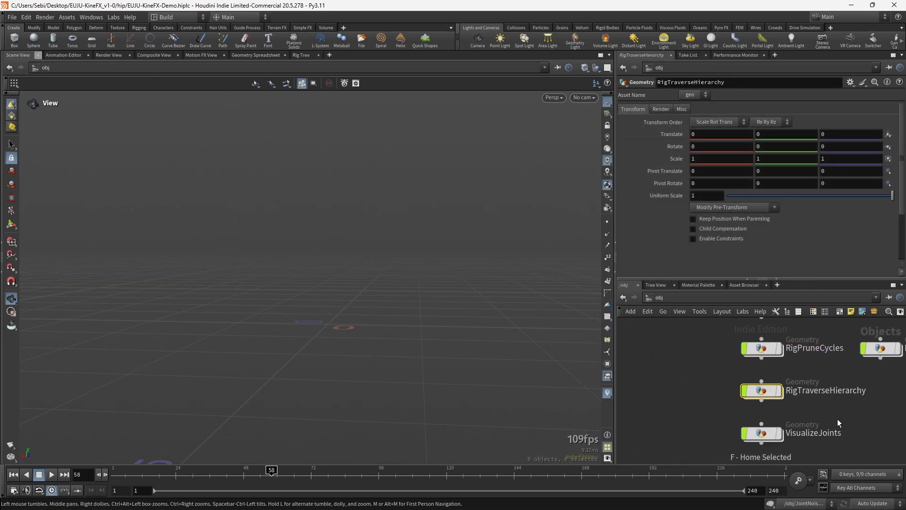
{"action": "left_click", "coordinate": [769, 434]}
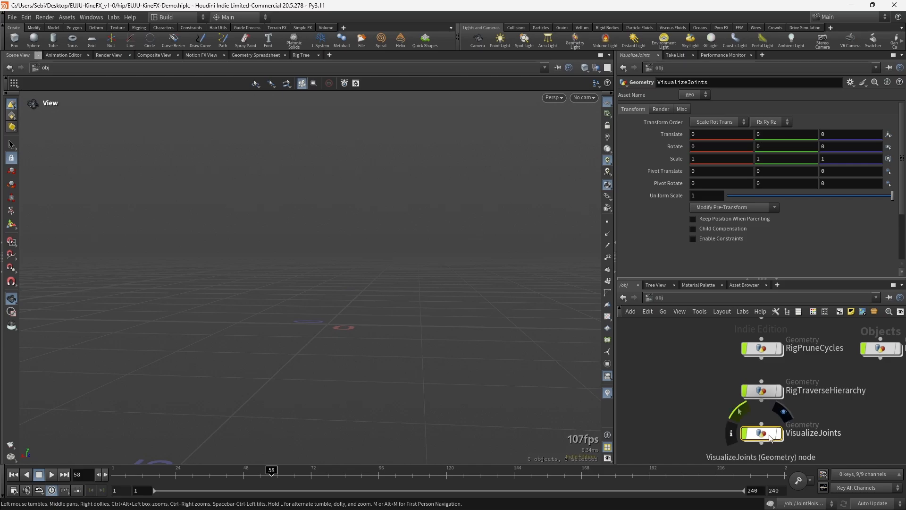
{"action": "scroll", "coordinate": [771, 437], "scroll_direction": "down", "scroll_amount": 1}
{"action": "left_click", "coordinate": [762, 349]}
{"action": "scroll", "coordinate": [764, 351], "scroll_direction": "up", "scroll_amount": 1}
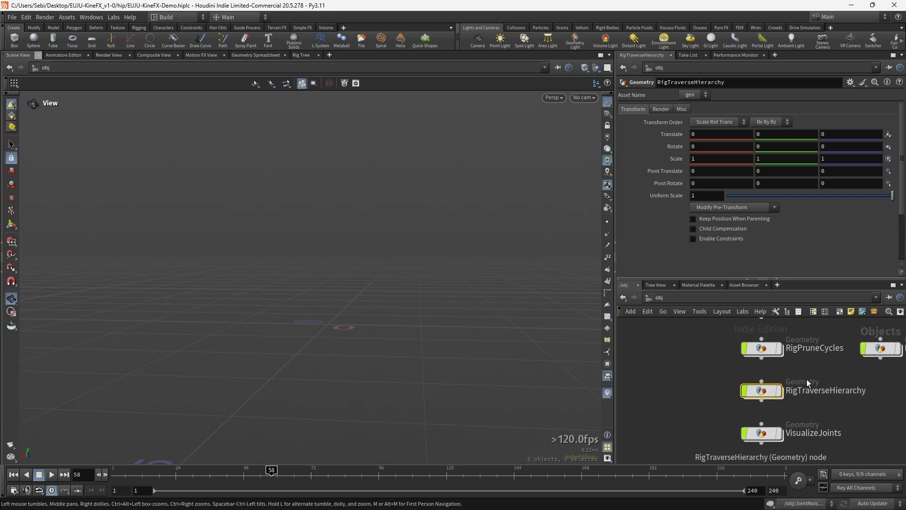
{"action": "double_click", "coordinate": [763, 392]}
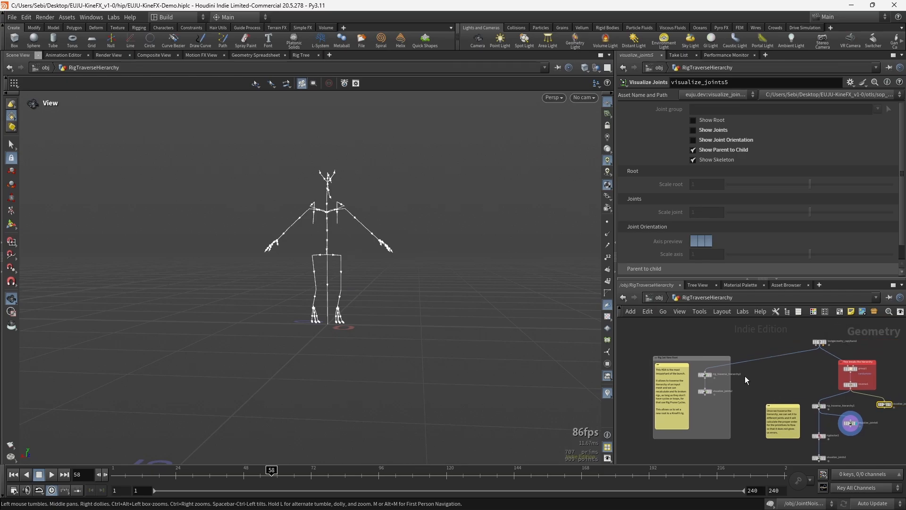
Examine the character skeleton's parent-to-child arrows up close from several angles
{"action": "left_click_drag", "start_coordinate": [323, 273], "coordinate": [431, 255]}
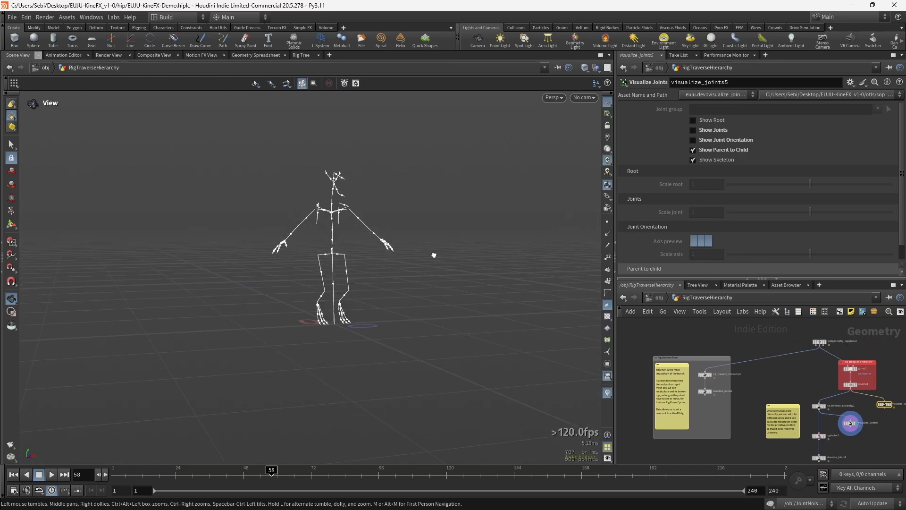
{"action": "scroll", "coordinate": [350, 246], "scroll_direction": "up", "scroll_amount": 3}
{"action": "left_click_drag", "start_coordinate": [350, 246], "coordinate": [426, 335]}
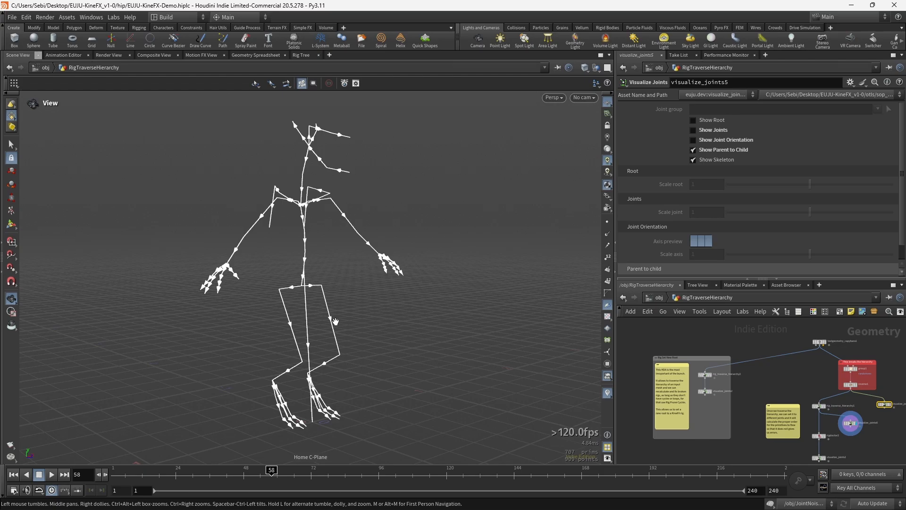
{"action": "left_click_drag", "start_coordinate": [335, 321], "coordinate": [312, 304]}
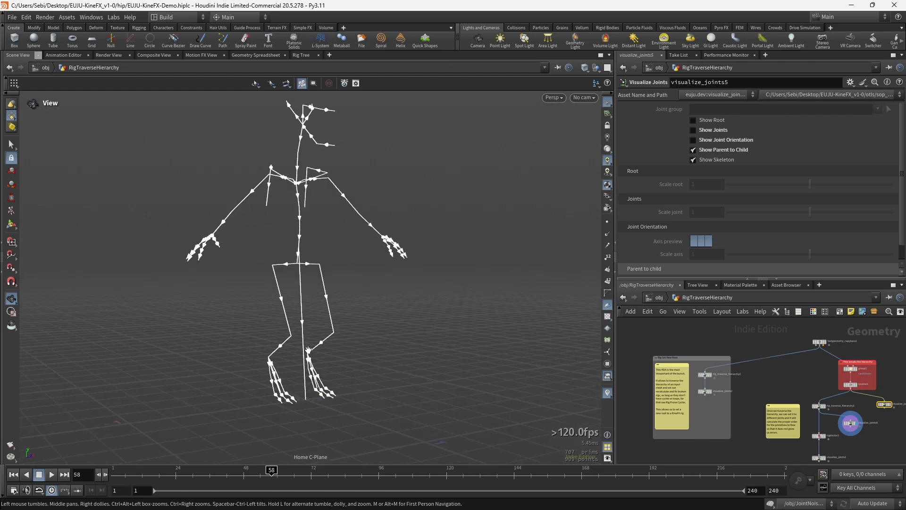
{"action": "left_click_drag", "start_coordinate": [308, 350], "coordinate": [294, 284]}
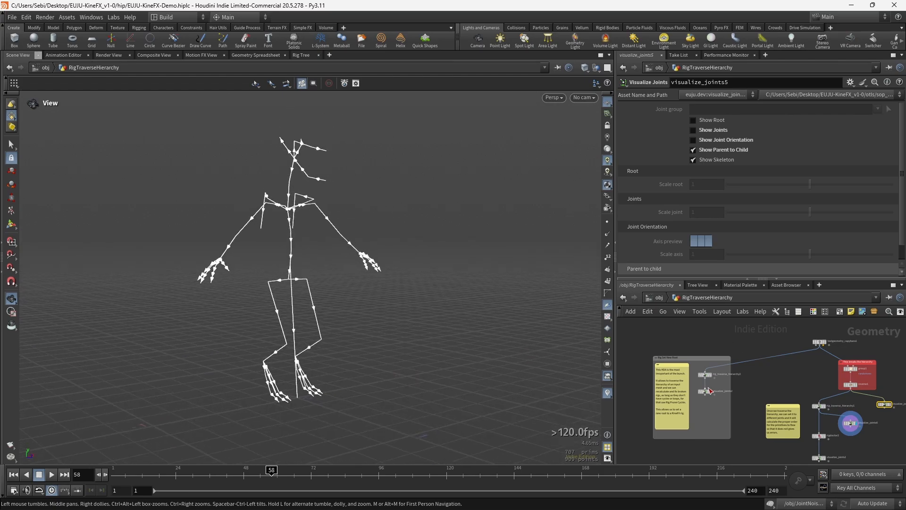
Select rig_traverse_hierarchy2 and review its available Root type options, keeping Random
{"action": "scroll", "coordinate": [710, 381], "scroll_direction": "up", "scroll_amount": 5}
{"action": "left_click", "coordinate": [700, 368]}
{"action": "middle_click", "coordinate": [701, 368]}
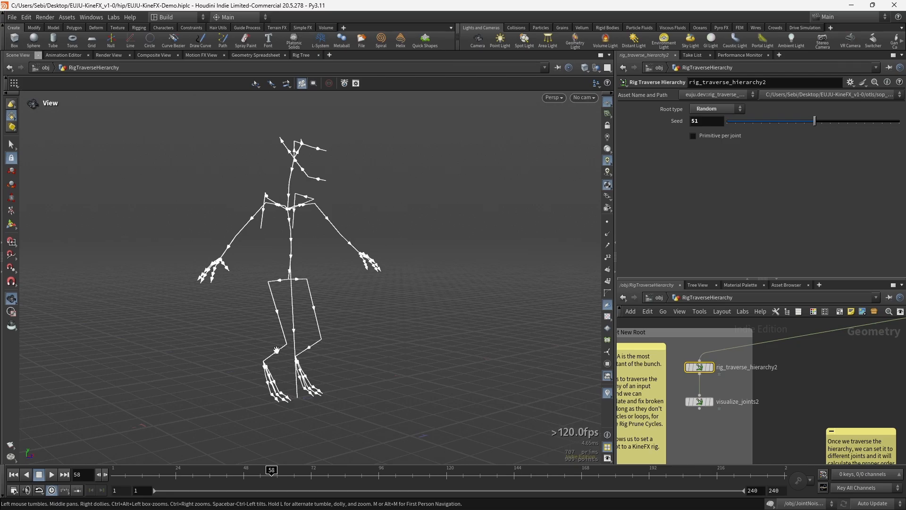
{"action": "left_click", "coordinate": [713, 110]}
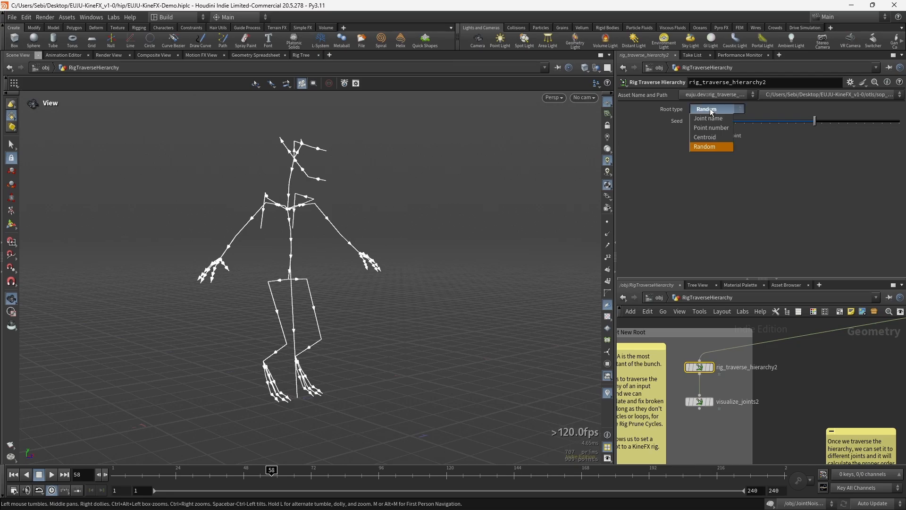
{"action": "left_click", "coordinate": [712, 110]}
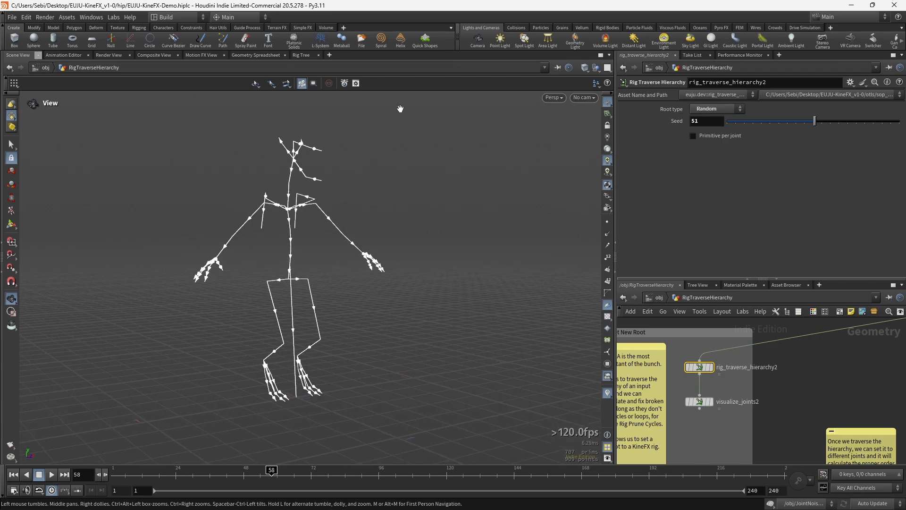
Split the viewport side by side and open a Rig Tree pane in the first half
{"action": "key", "text": "alt+bracketleft"}
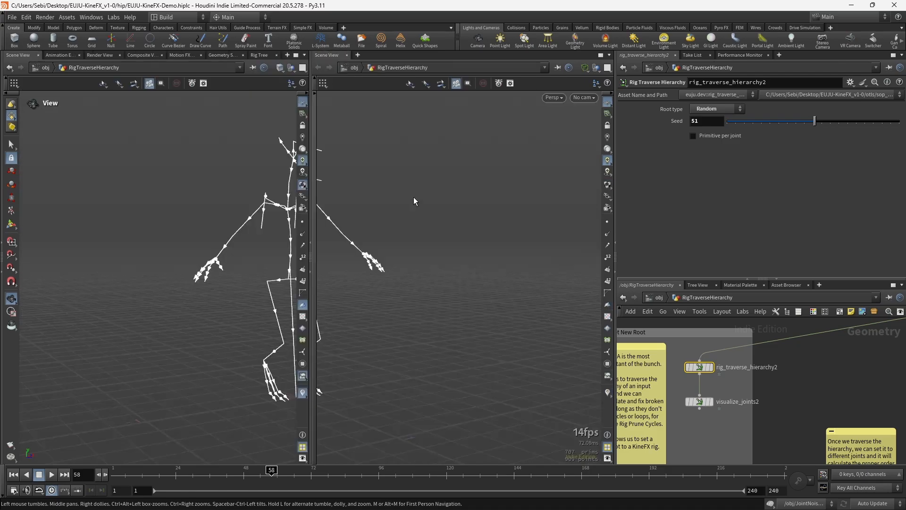
{"action": "left_click", "coordinate": [288, 55]}
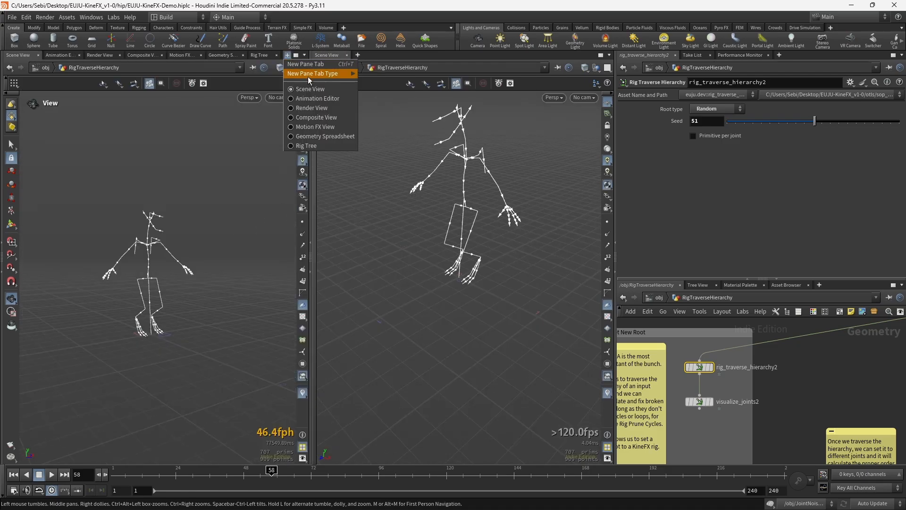
{"action": "mouse_move", "coordinate": [309, 75]}
{"action": "mouse_move", "coordinate": [386, 198]}
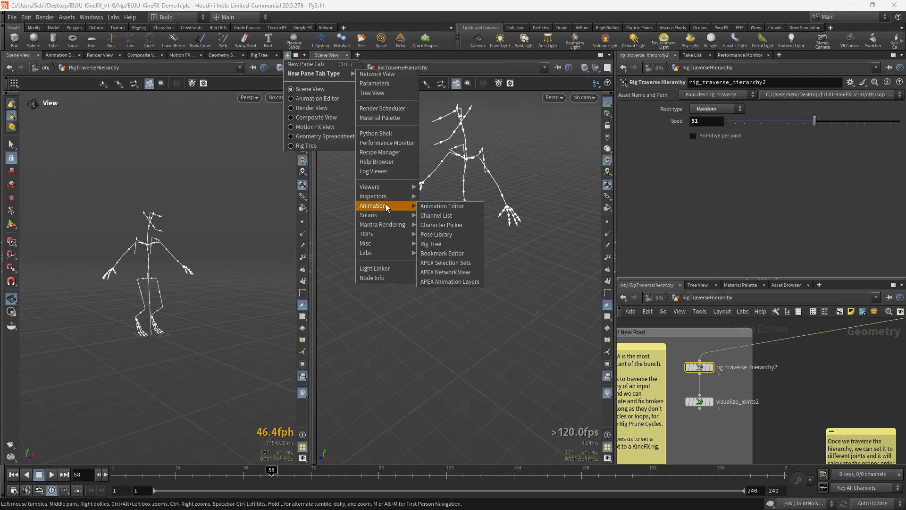
{"action": "left_click", "coordinate": [431, 240]}
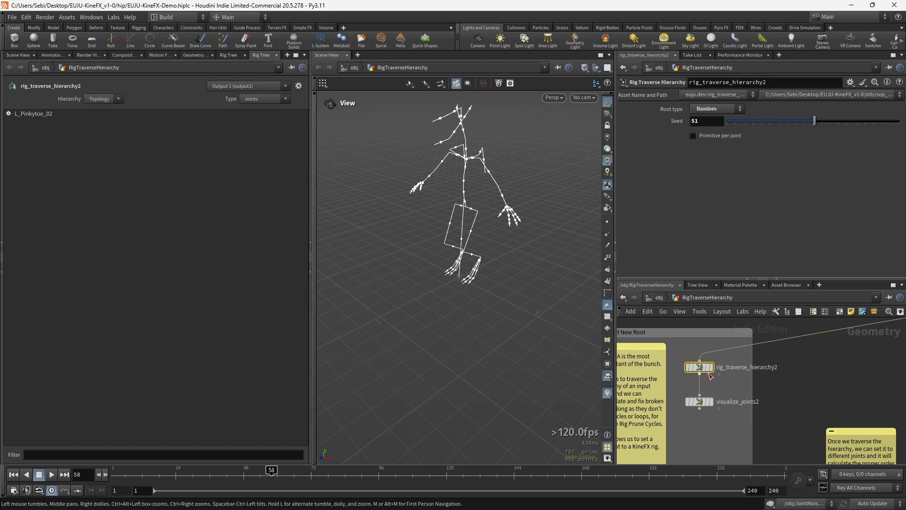
Select and expand the L_Pinkytoe_02 root in the Rig Tree and check its joint on the skeleton
{"action": "scroll", "coordinate": [709, 376], "scroll_direction": "down", "scroll_amount": 3}
{"action": "middle_click_drag", "start_coordinate": [770, 365], "coordinate": [733, 377]}
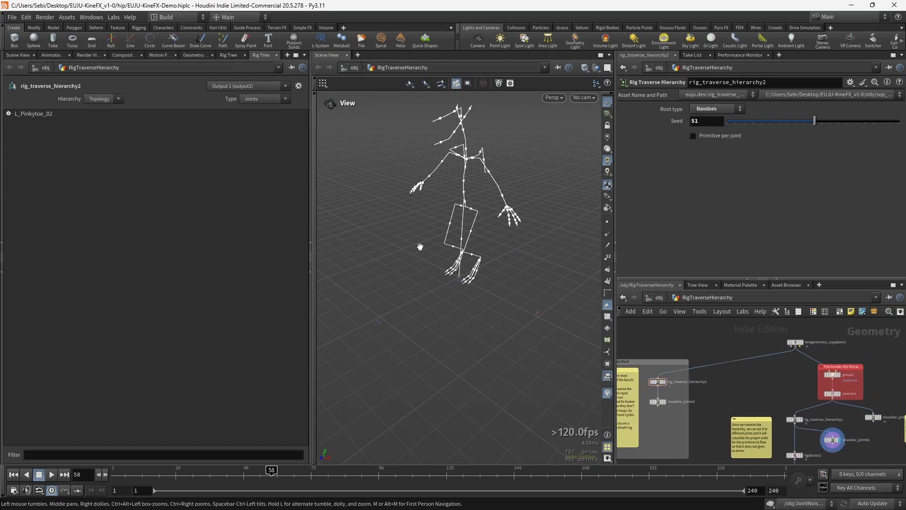
{"action": "left_click", "coordinate": [44, 114]}
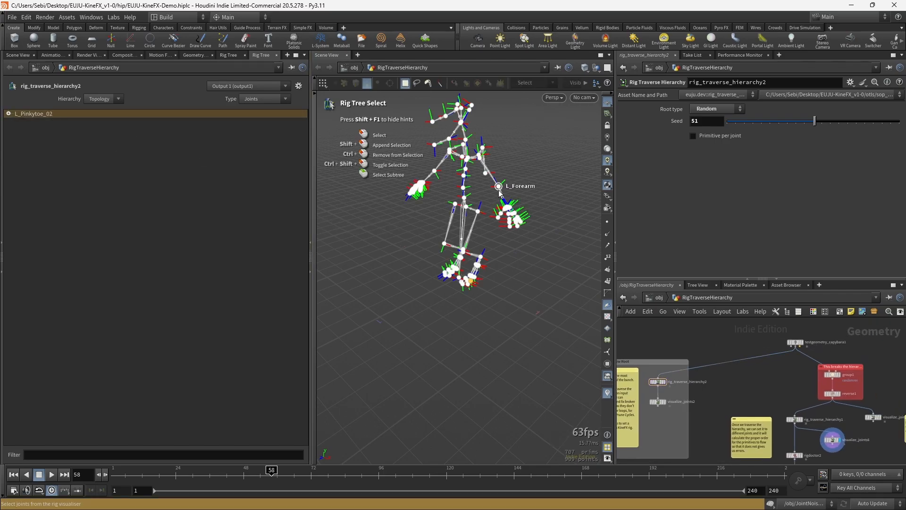
{"action": "left_click", "coordinate": [9, 114]}
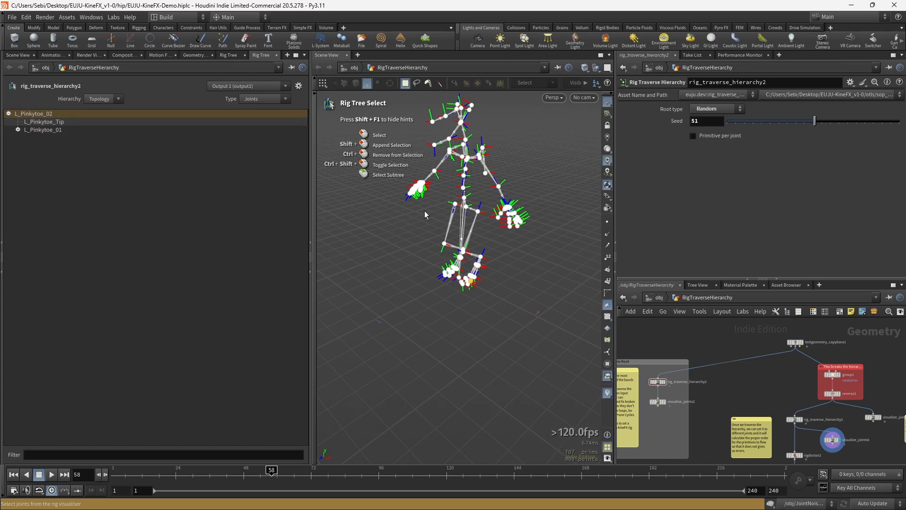
{"action": "key", "text": "Escape"}
{"action": "left_click_drag", "start_coordinate": [422, 210], "coordinate": [437, 249]}
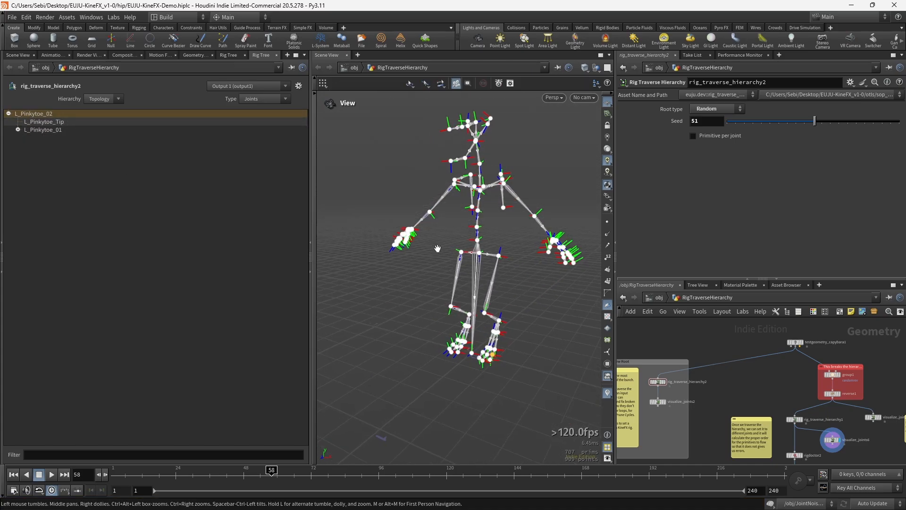
{"action": "scroll", "coordinate": [527, 253], "scroll_direction": "up", "scroll_amount": 3}
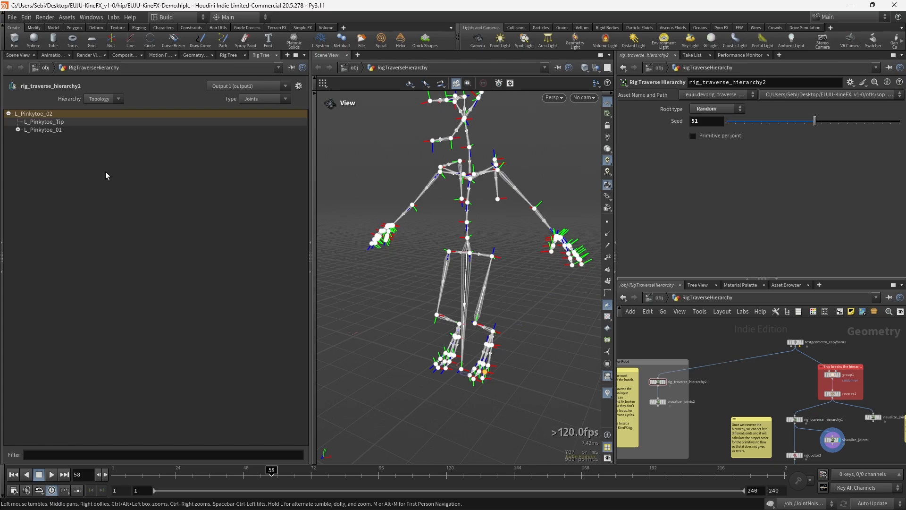
Add a Null node, wire testgeometry_capybara1's second output into it, and display the original skeleton
{"action": "key", "text": "Tab"}
{"action": "type", "text": "null"}
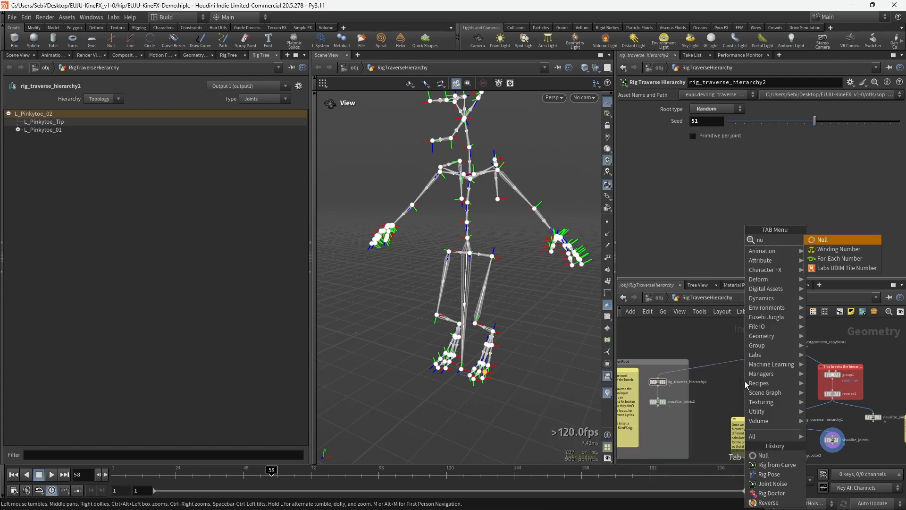
{"action": "key", "text": "Return"}
{"action": "left_click", "coordinate": [744, 381]}
{"action": "scroll", "coordinate": [823, 350], "scroll_direction": "up", "scroll_amount": 3}
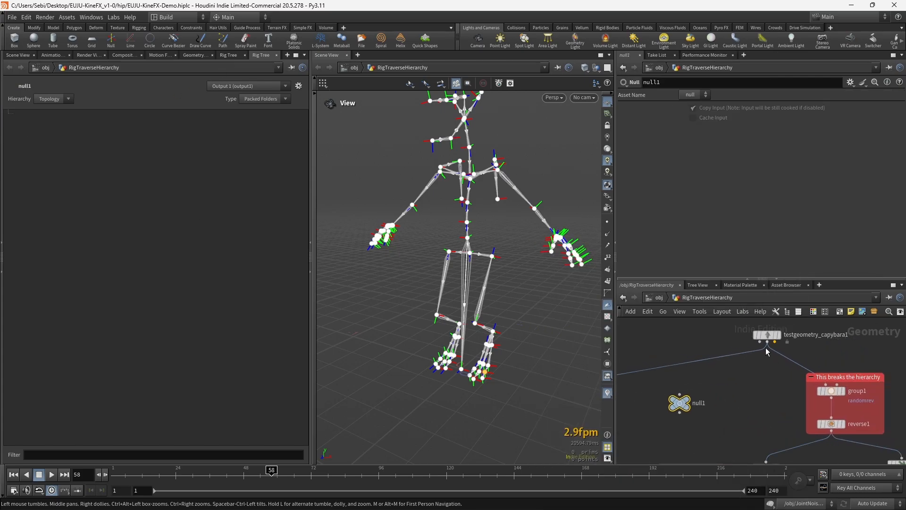
{"action": "left_click_drag", "start_coordinate": [766, 348], "coordinate": [675, 394]}
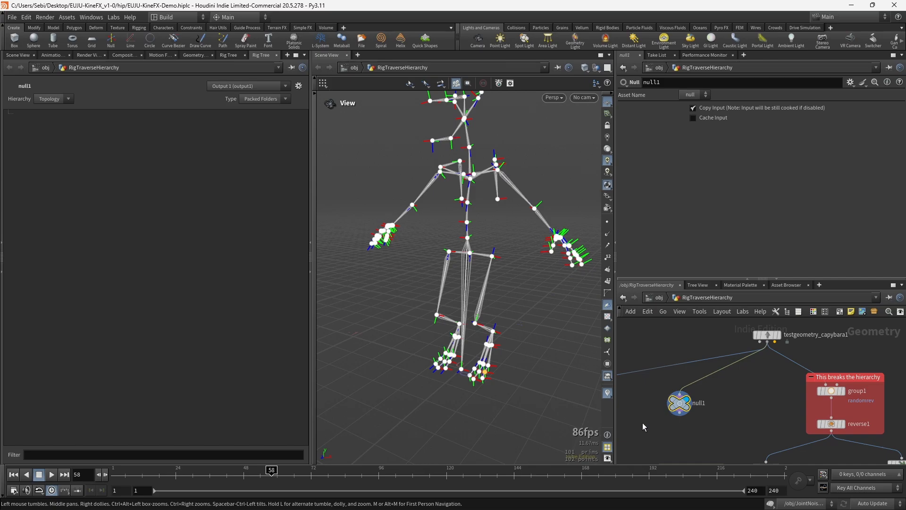
{"action": "left_click_drag", "start_coordinate": [388, 184], "coordinate": [367, 204]}
{"action": "key", "text": "Escape"}
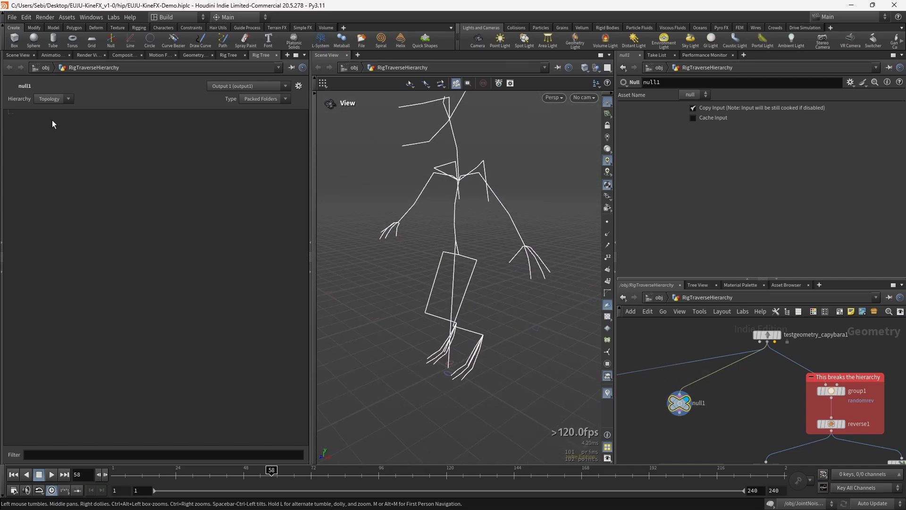
Switch the Rig Tree's Hierarchy mode to Flat List and back to Topology
{"action": "left_click", "coordinate": [50, 99]}
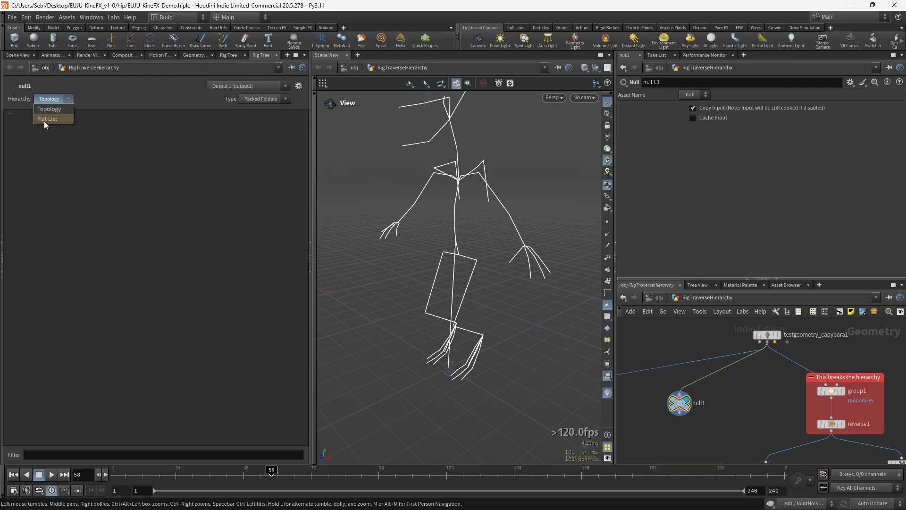
{"action": "left_click", "coordinate": [47, 119]}
{"action": "left_click", "coordinate": [56, 101]}
{"action": "left_click", "coordinate": [55, 109]}
Reselect testgeometry_capybara1 and null1 to reload null1's joints in the Rig Tree
{"action": "middle_click_drag", "start_coordinate": [719, 396], "coordinate": [741, 407]}
{"action": "left_click", "coordinate": [751, 356]}
{"action": "left_click", "coordinate": [763, 357]}
{"action": "left_click", "coordinate": [663, 424]}
{"action": "left_click", "coordinate": [671, 420]}
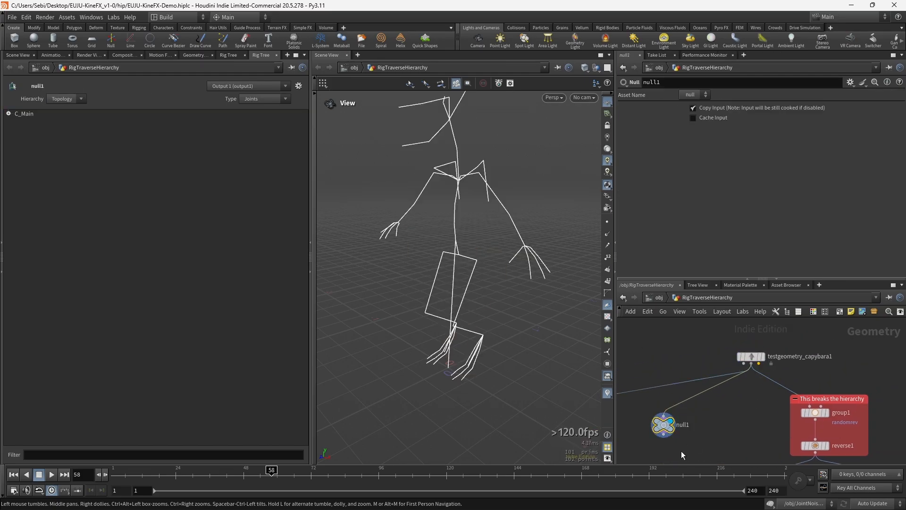
{"action": "middle_click_drag", "start_coordinate": [684, 451], "coordinate": [733, 394]}
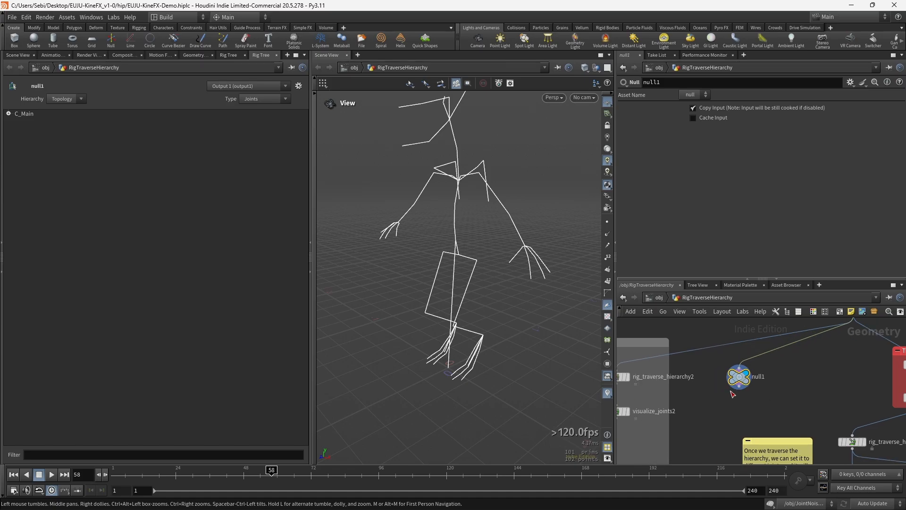
Expand C_Main, C_COG and C_Spine_01 to inspect the original joint hierarchy, and collapse the tree again
{"action": "left_click", "coordinate": [24, 114]}
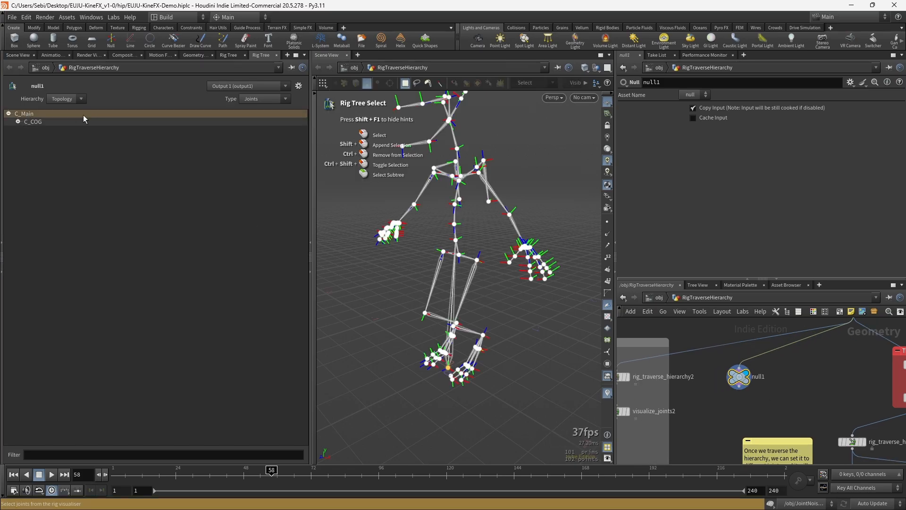
{"action": "left_click", "coordinate": [18, 121]}
{"action": "left_click", "coordinate": [44, 129]}
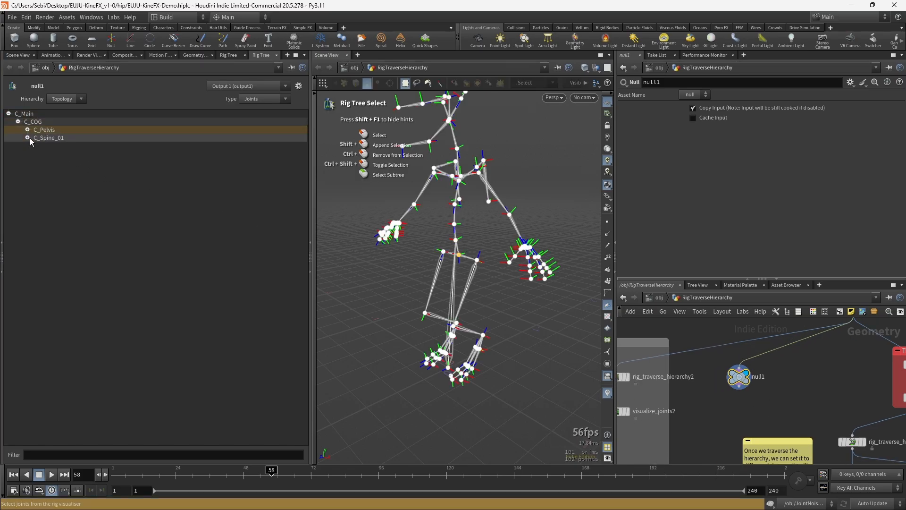
{"action": "left_click", "coordinate": [27, 138]}
{"action": "left_click", "coordinate": [28, 138]}
{"action": "left_click", "coordinate": [17, 122]}
{"action": "left_click", "coordinate": [8, 114]}
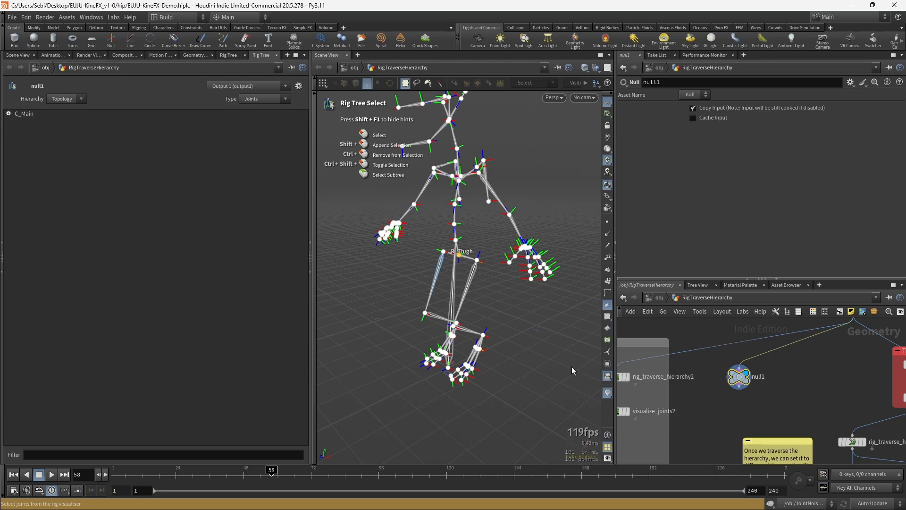
Rewire visualize_joints2 to take null1 as its input and display it
{"action": "middle_click_drag", "start_coordinate": [695, 400], "coordinate": [765, 397]}
{"action": "left_click", "coordinate": [687, 372]}
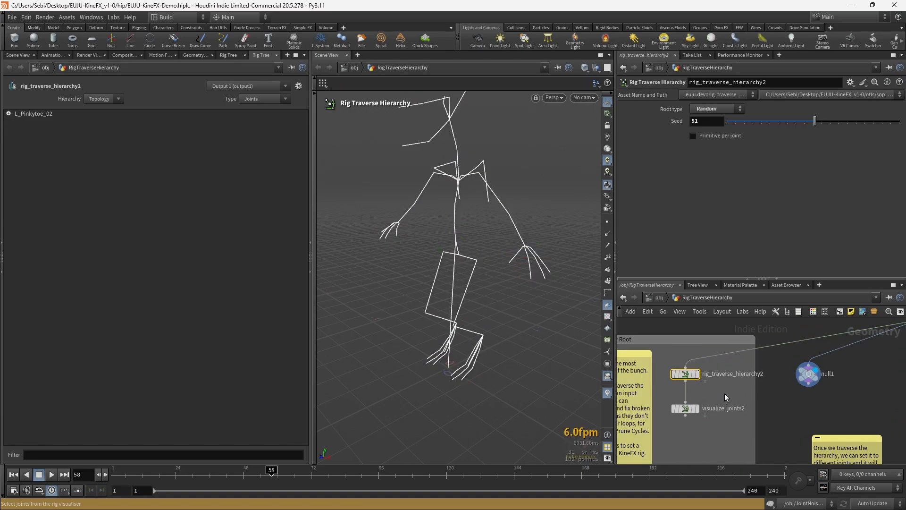
{"action": "scroll", "coordinate": [726, 391], "scroll_direction": "down", "scroll_amount": 2}
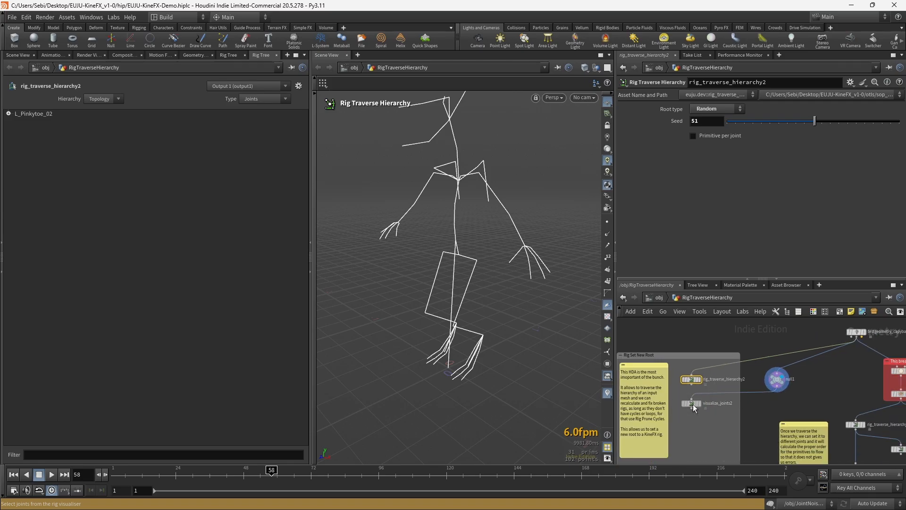
{"action": "left_click", "coordinate": [688, 404]}
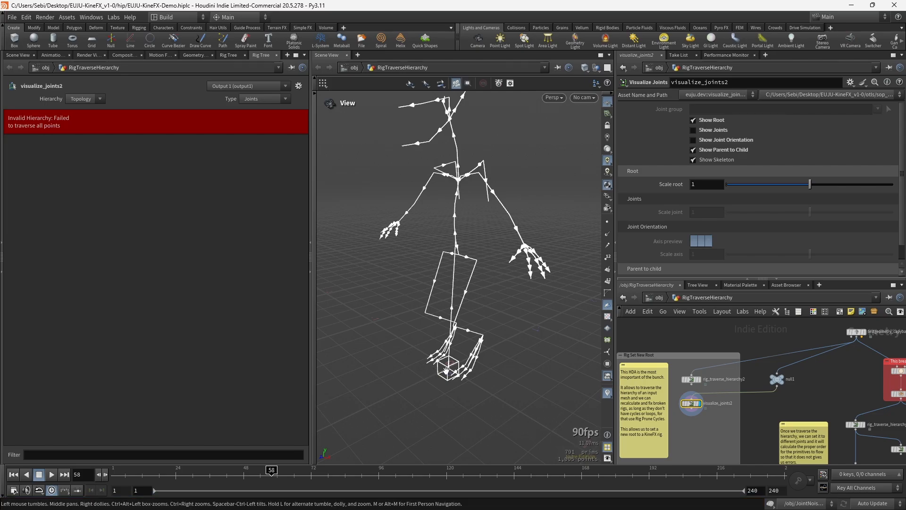
Examine the original skeleton's root marker and parent-to-child arrows from several angles
{"action": "left_click_drag", "start_coordinate": [435, 371], "coordinate": [531, 340], "text": "alt"}
{"action": "right_click_drag", "start_coordinate": [530, 339], "coordinate": [588, 318], "text": "alt"}
{"action": "left_click_drag", "start_coordinate": [589, 319], "coordinate": [500, 340], "text": "alt"}
{"action": "right_click_drag", "start_coordinate": [500, 340], "coordinate": [392, 376], "text": "alt"}
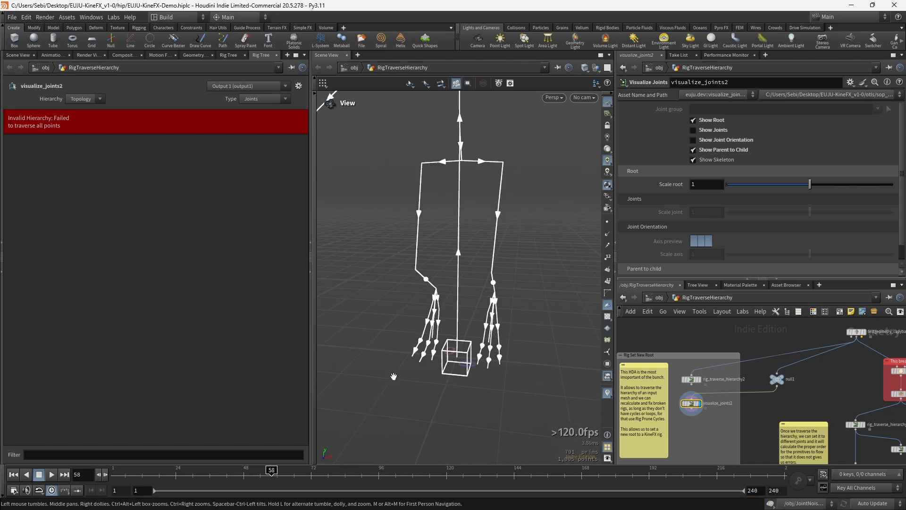
{"action": "left_click_drag", "start_coordinate": [393, 377], "coordinate": [439, 363], "text": "alt"}
{"action": "right_click_drag", "start_coordinate": [439, 363], "coordinate": [464, 351], "text": "alt"}
{"action": "left_click_drag", "start_coordinate": [464, 351], "coordinate": [468, 351], "text": "alt"}
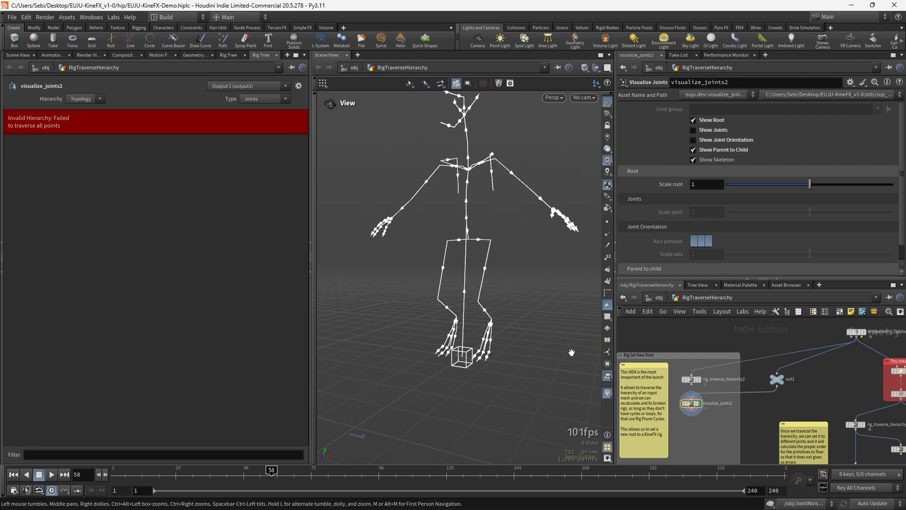
Reconnect visualize_joints2 to rig_traverse_hierarchy2 and select rig_traverse_hierarchy2
{"action": "scroll", "coordinate": [707, 384], "scroll_direction": "up", "scroll_amount": 1}
{"action": "left_click_drag", "start_coordinate": [688, 386], "coordinate": [687, 404]}
{"action": "right_click_drag", "start_coordinate": [508, 362], "coordinate": [505, 333]}
{"action": "middle_click_drag", "start_coordinate": [505, 333], "coordinate": [479, 371]}
{"action": "left_click", "coordinate": [688, 378]}
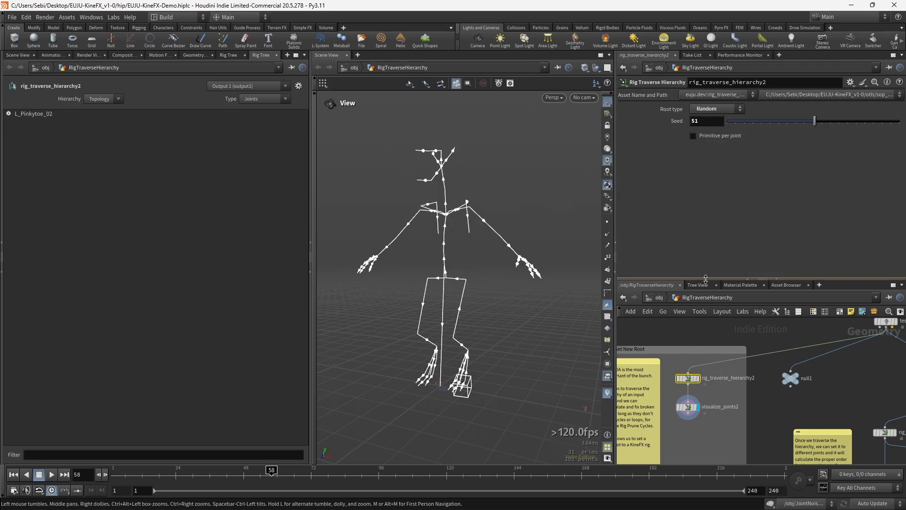
Try Seed values of 18 and 32 on rig_traverse_hierarchy2, viewing the root's position on the skeleton
{"action": "mouse_move", "coordinate": [808, 121]}
{"action": "left_mouse_down"}
{"action": "mouse_move", "coordinate": [747, 114]}
{"action": "mouse_move", "coordinate": [761, 114]}
{"action": "mouse_move", "coordinate": [758, 122]}
{"action": "left_mouse_up"}
{"action": "scroll", "coordinate": [428, 255], "scroll_direction": "up", "scroll_amount": 3}
{"action": "scroll", "coordinate": [442, 210], "scroll_direction": "down", "scroll_amount": 3}
{"action": "mouse_move", "coordinate": [442, 210]}
{"action": "left_mouse_down"}
{"action": "mouse_move", "coordinate": [474, 204]}
{"action": "mouse_move", "coordinate": [452, 217]}
{"action": "left_mouse_up"}
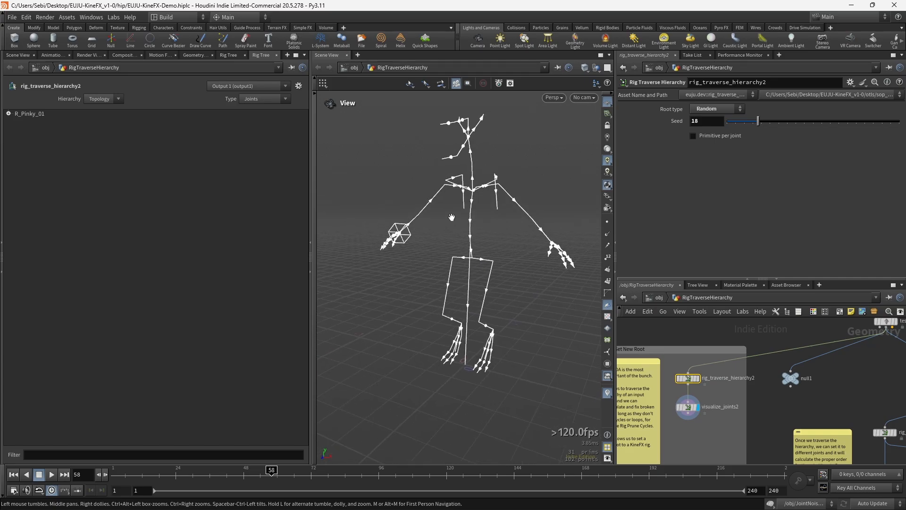
{"action": "left_click_drag", "start_coordinate": [759, 123], "coordinate": [783, 122]}
{"action": "left_click_drag", "start_coordinate": [434, 226], "coordinate": [406, 213]}
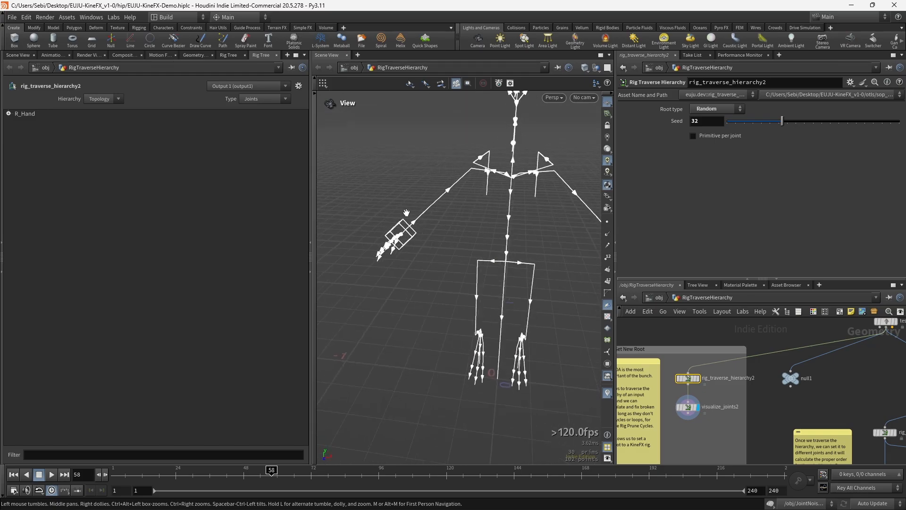
Set the random root's Seed to 39 and inspect the root's placement on the whole skeleton
{"action": "left_click_drag", "start_coordinate": [782, 122], "coordinate": [793, 122]}
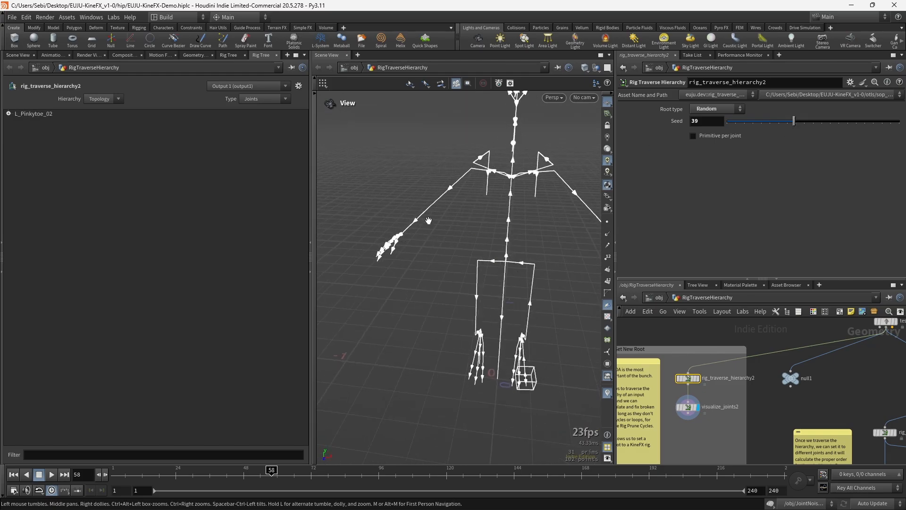
{"action": "middle_click_drag", "start_coordinate": [530, 240], "coordinate": [458, 233]}
{"action": "left_click_drag", "start_coordinate": [458, 233], "coordinate": [444, 221]}
{"action": "right_click_drag", "start_coordinate": [443, 220], "coordinate": [431, 262]}
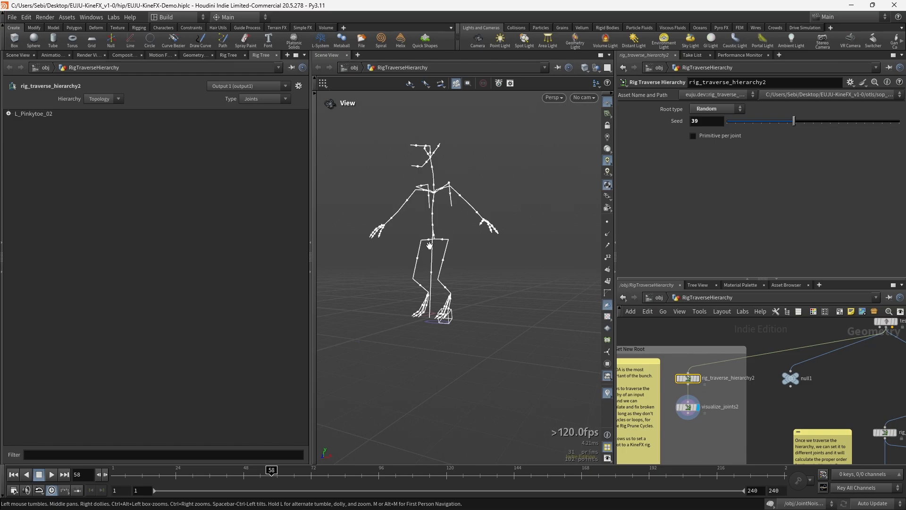
{"action": "left_click_drag", "start_coordinate": [429, 246], "coordinate": [436, 253]}
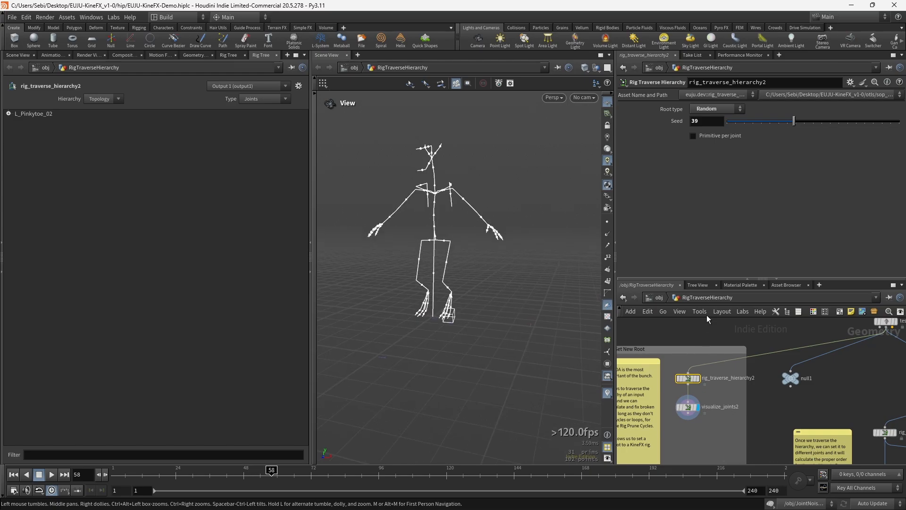
Change the Root type to Joint name and choose C_Nose as the root joint
{"action": "left_click", "coordinate": [716, 108]}
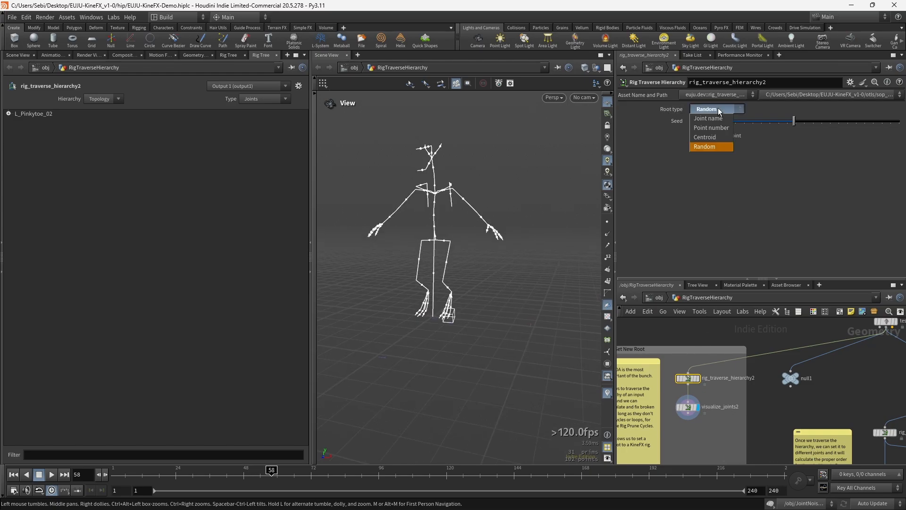
{"action": "left_click", "coordinate": [711, 119]}
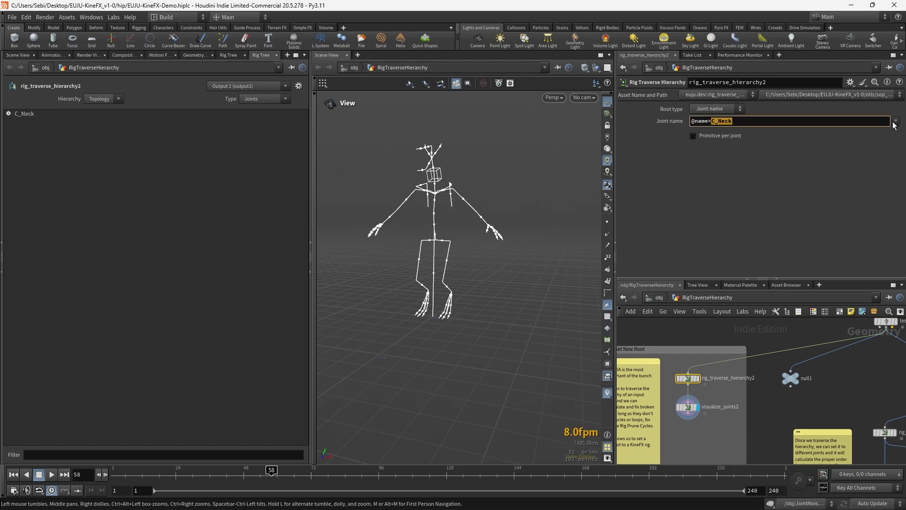
{"action": "left_click", "coordinate": [895, 121]}
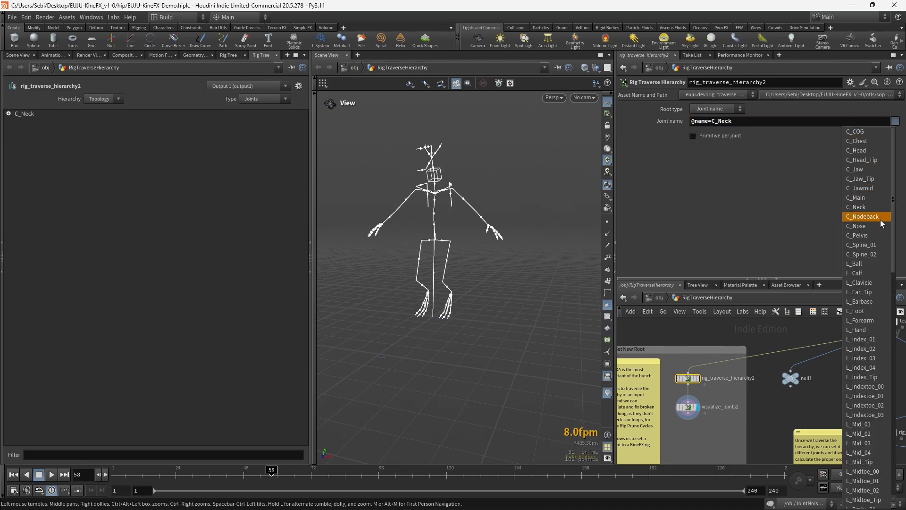
{"action": "left_click", "coordinate": [862, 227]}
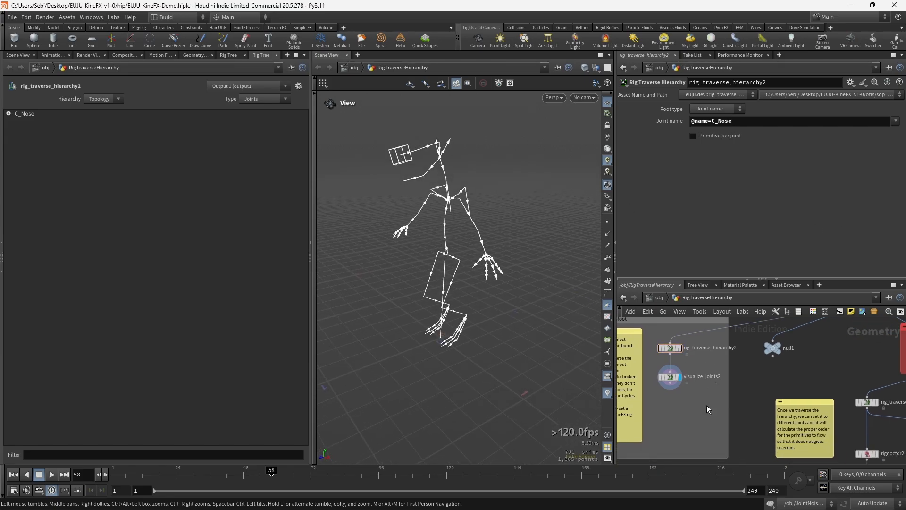
Add a Joint Noise node below rig_traverse_hierarchy2 and connect it to that node's output
{"action": "key", "text": "Tab"}
{"action": "type", "text": "joint noise"}
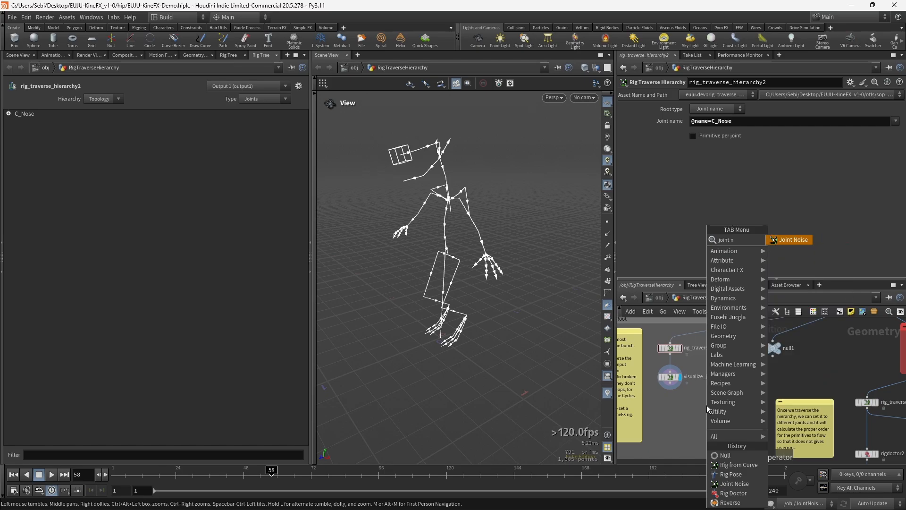
{"action": "key", "text": "Return"}
{"action": "key", "text": "Return"}
{"action": "left_click_drag", "start_coordinate": [707, 405], "coordinate": [700, 414]}
{"action": "left_click_drag", "start_coordinate": [670, 379], "coordinate": [662, 379]}
{"action": "left_click", "coordinate": [670, 353]}
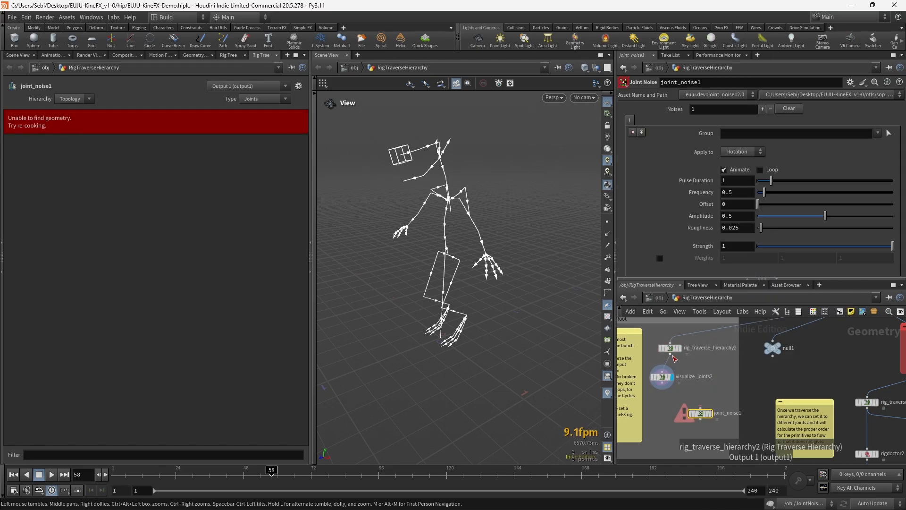
{"action": "left_click", "coordinate": [711, 437]}
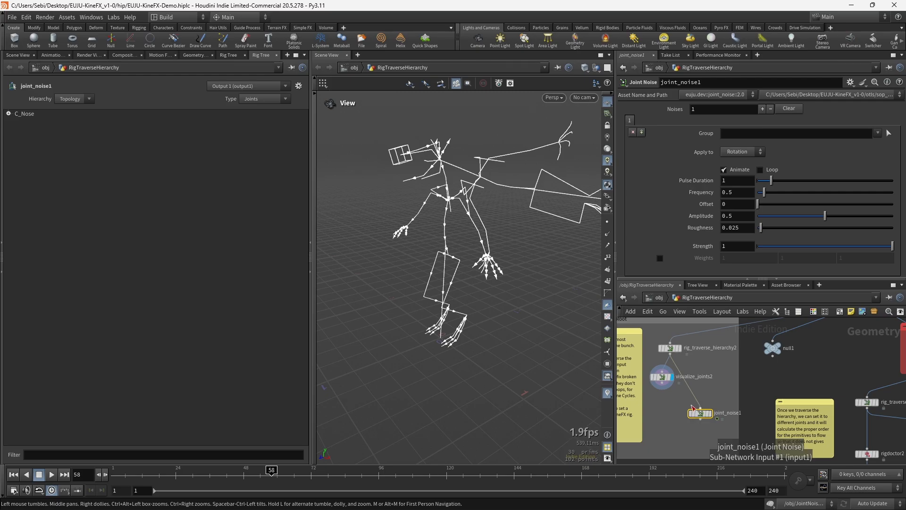
Display joint_noise1 and play the animation from frame 1
{"action": "key", "text": "r"}
{"action": "mouse_move", "coordinate": [703, 416]}
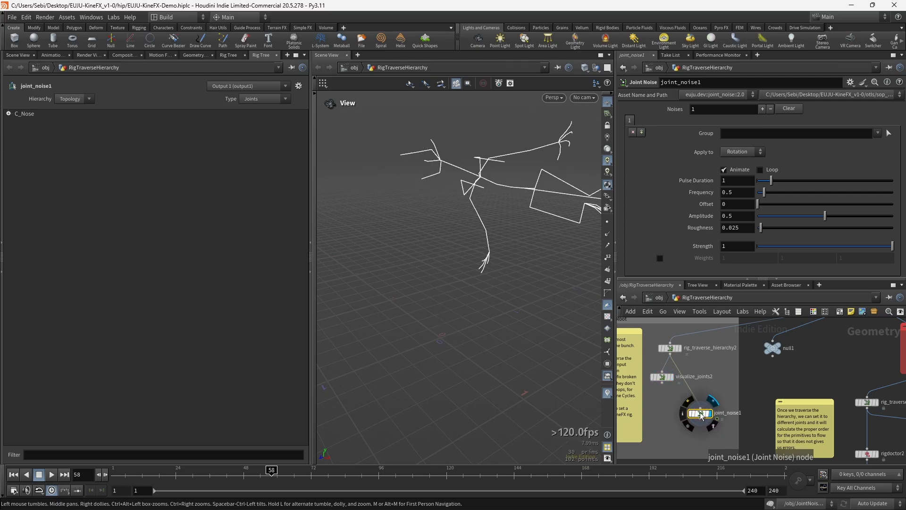
{"action": "left_click_drag", "start_coordinate": [124, 472], "coordinate": [113, 473]}
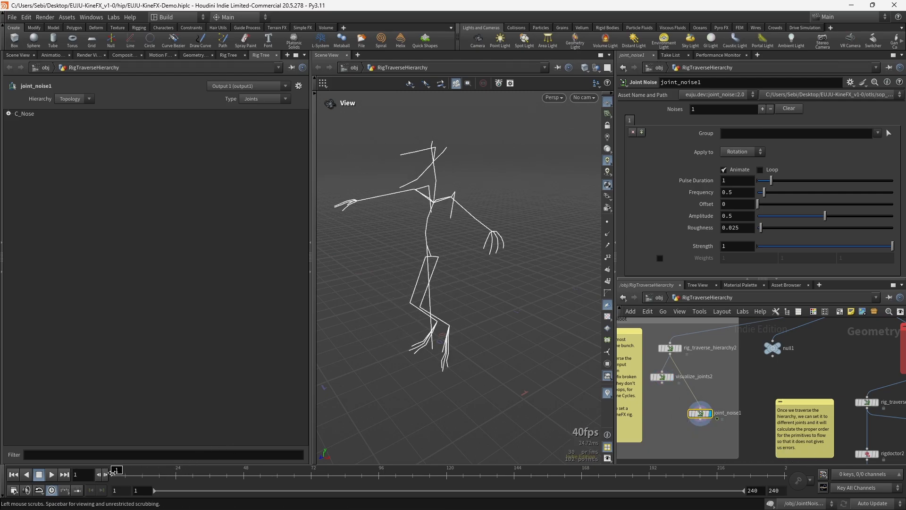
{"action": "left_click", "coordinate": [52, 475]}
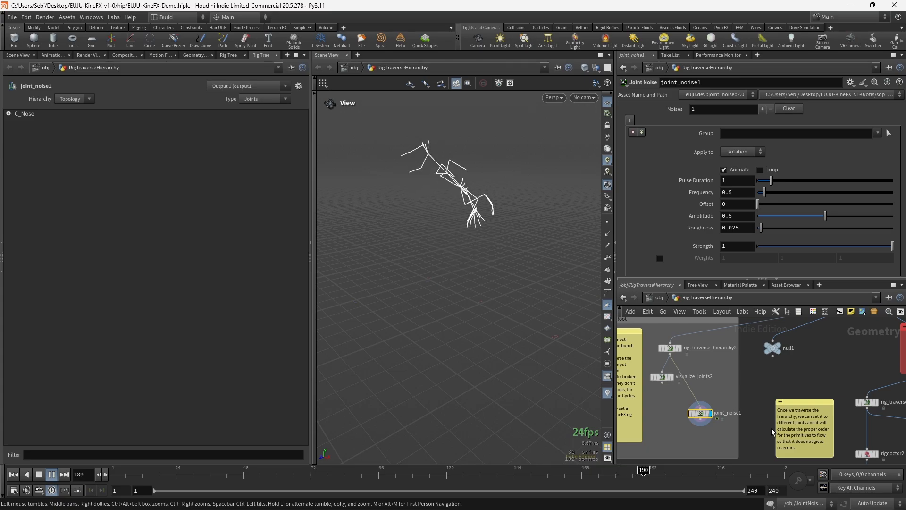
Add a Joint Deform node beside joint_noise1
{"action": "scroll", "coordinate": [721, 398], "scroll_direction": "down", "scroll_amount": 3}
{"action": "key", "text": "Tab"}
{"action": "type", "text": "join"}
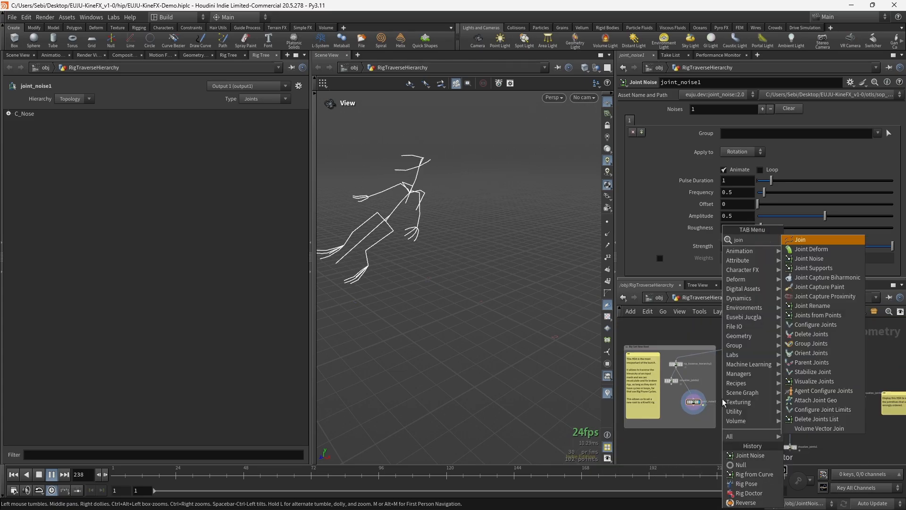
{"action": "key", "text": "Down"}
{"action": "key", "text": "Return"}
{"action": "left_click", "coordinate": [723, 398]}
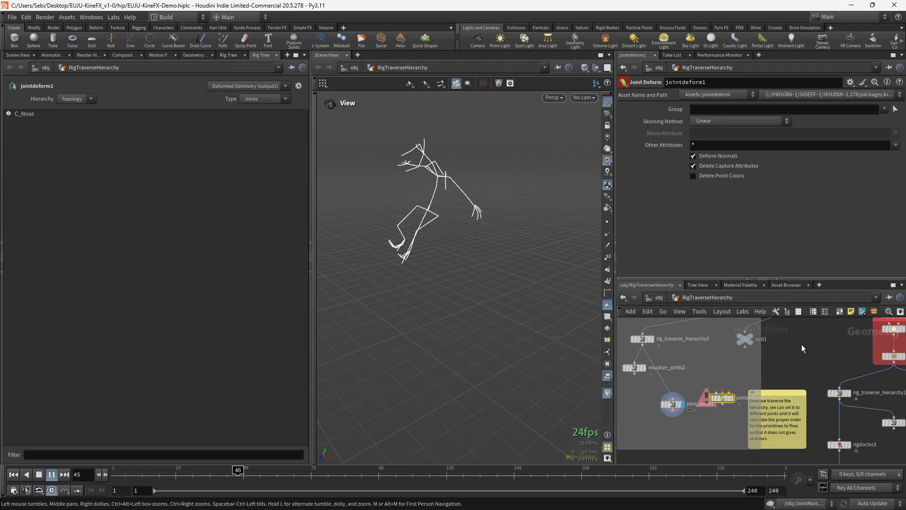
Wire the capybara test geometry and the animated skeleton from joint_noise1 into the Joint Deform node
{"action": "middle_click_drag", "start_coordinate": [801, 349], "coordinate": [727, 384]}
{"action": "left_click", "coordinate": [767, 327]}
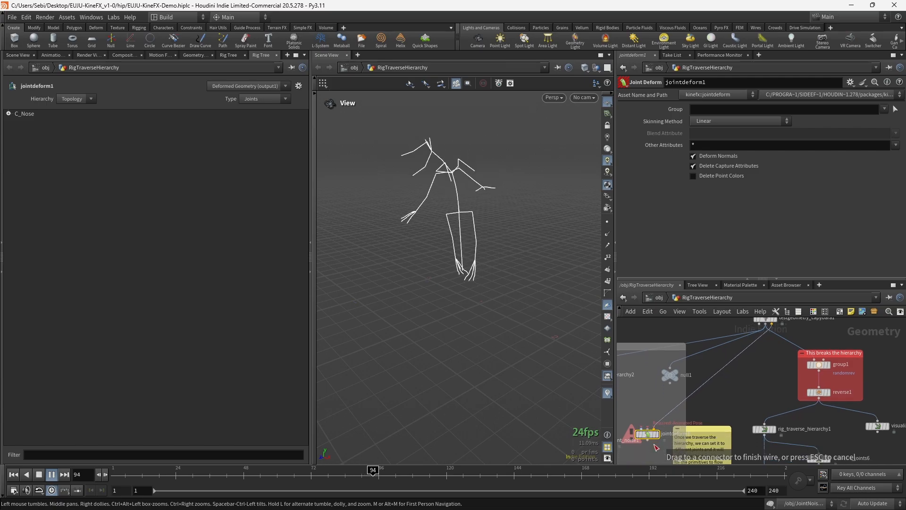
{"action": "left_click", "coordinate": [650, 429]}
{"action": "middle_click_drag", "start_coordinate": [625, 465], "coordinate": [721, 360]}
{"action": "left_click", "coordinate": [684, 402]}
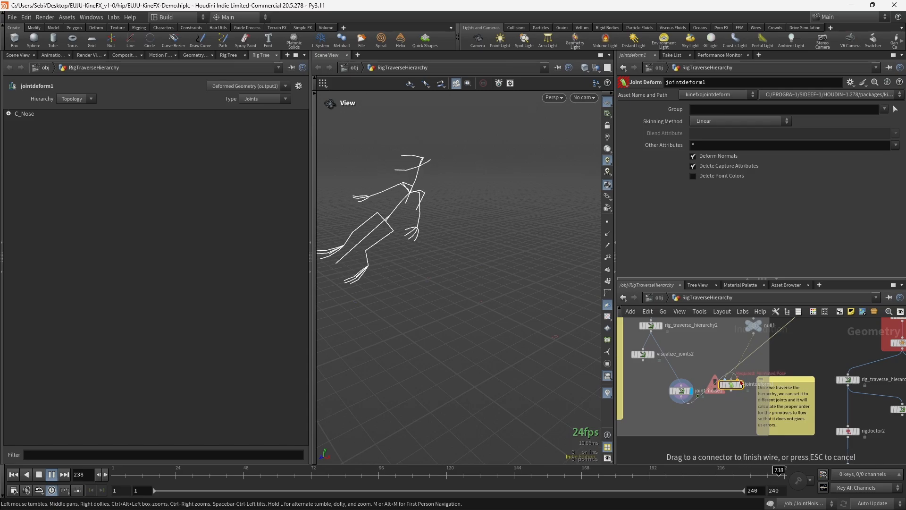
{"action": "left_click", "coordinate": [736, 379]}
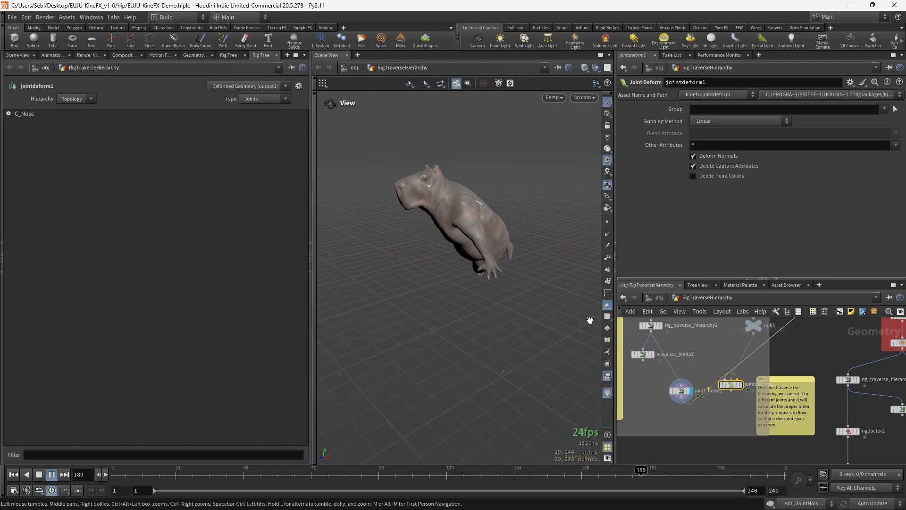
Change the Root type of rig_traverse_hierarchy2 to Random
{"action": "middle_click_drag", "start_coordinate": [698, 359], "coordinate": [698, 383]}
{"action": "left_click", "coordinate": [651, 349]}
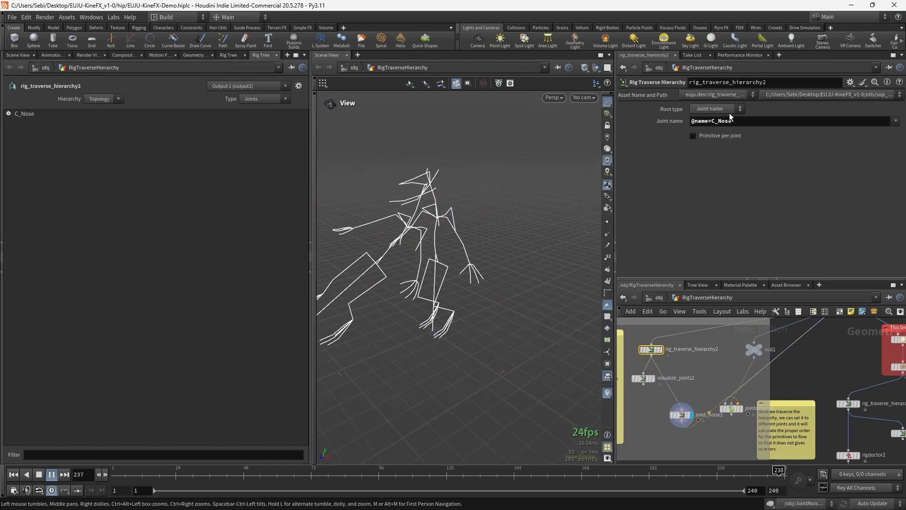
{"action": "left_click", "coordinate": [717, 109]}
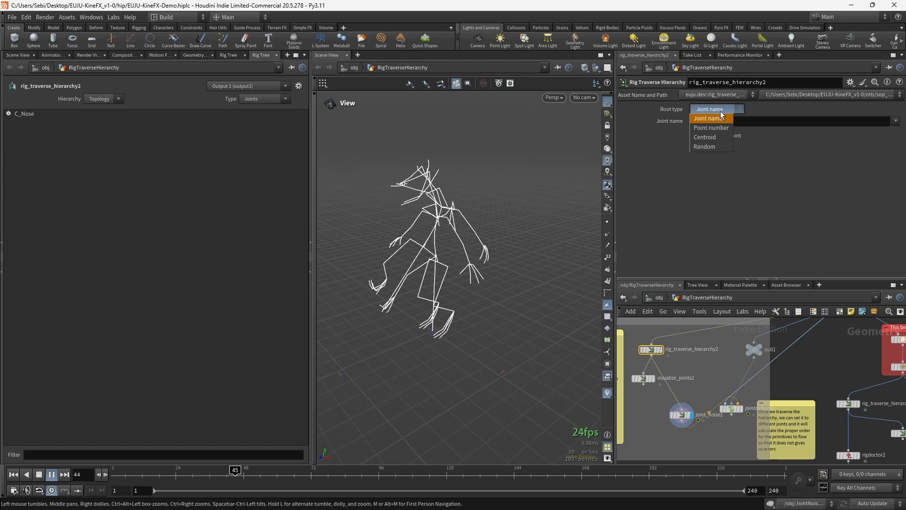
{"action": "left_click", "coordinate": [715, 145]}
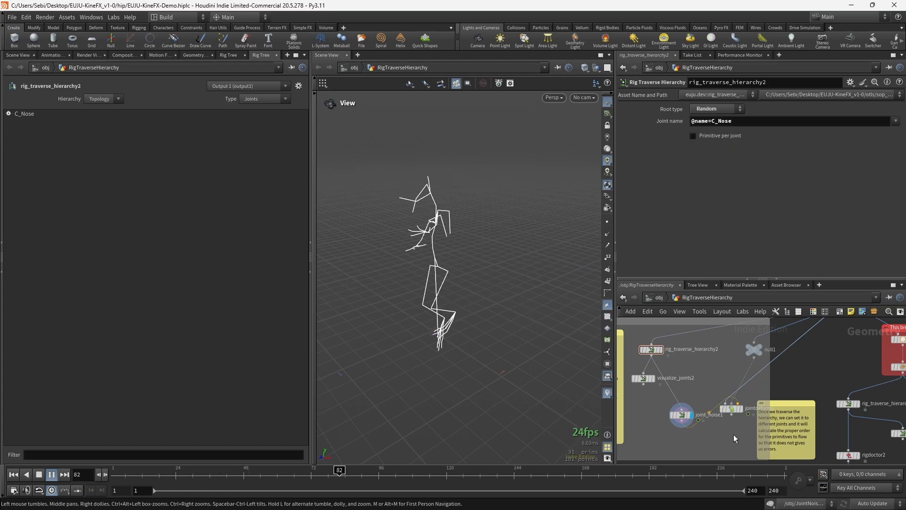
Show the deformed capybara as a template behind the noise skeleton and restart playback from the beginning
{"action": "left_click", "coordinate": [739, 409]}
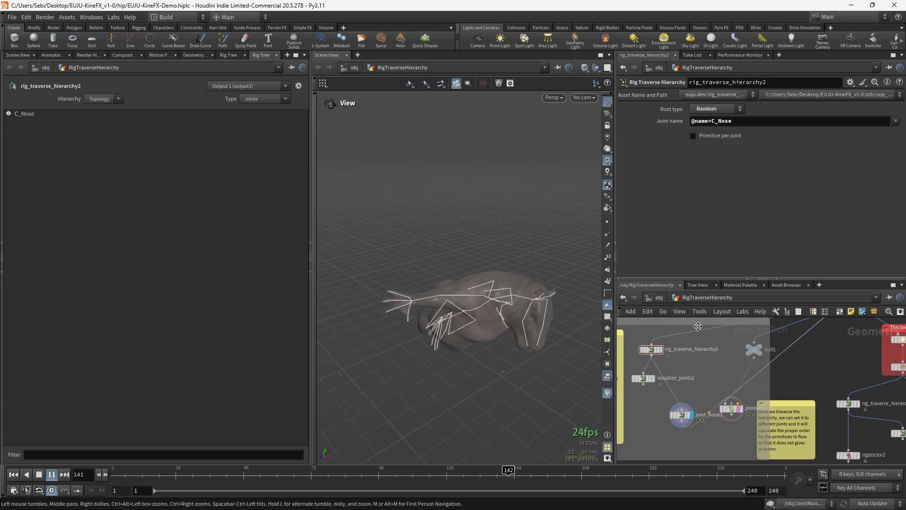
{"action": "left_click_drag", "start_coordinate": [559, 473], "coordinate": [56, 476]}
{"action": "left_click", "coordinate": [52, 475]}
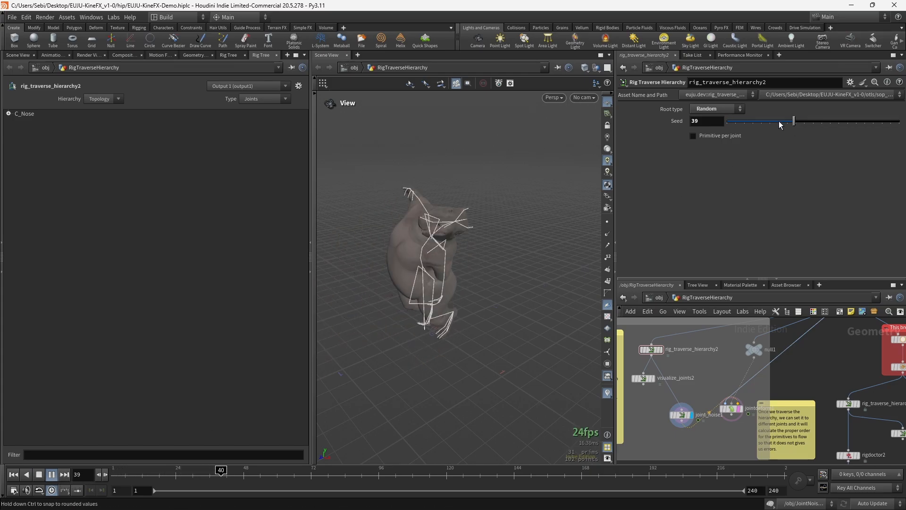
Set the random root's Seed to 83 and scrub the animation to frame 51
{"action": "left_click_drag", "start_coordinate": [834, 121], "coordinate": [871, 121]}
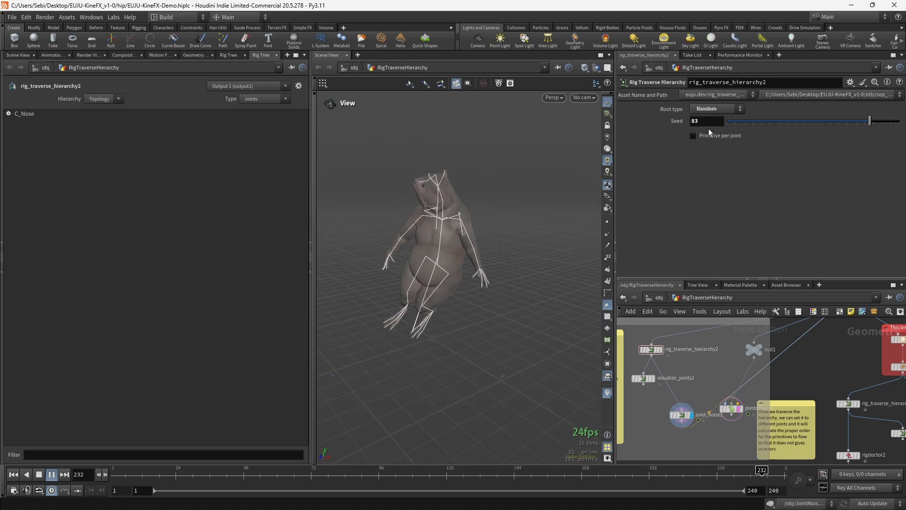
{"action": "left_click_drag", "start_coordinate": [396, 470], "coordinate": [252, 470]}
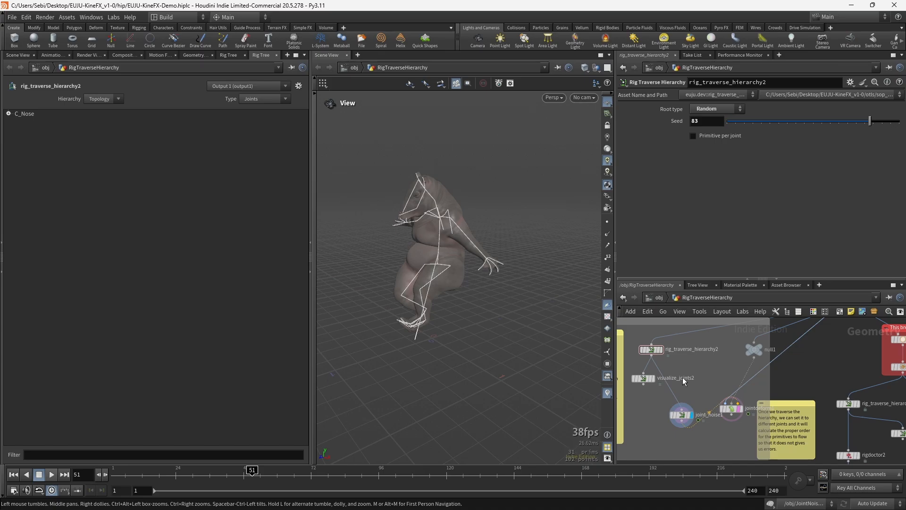
Compare the root joints of null1 and joint_noise1 in the rig hierarchy
{"action": "left_click", "coordinate": [754, 350]}
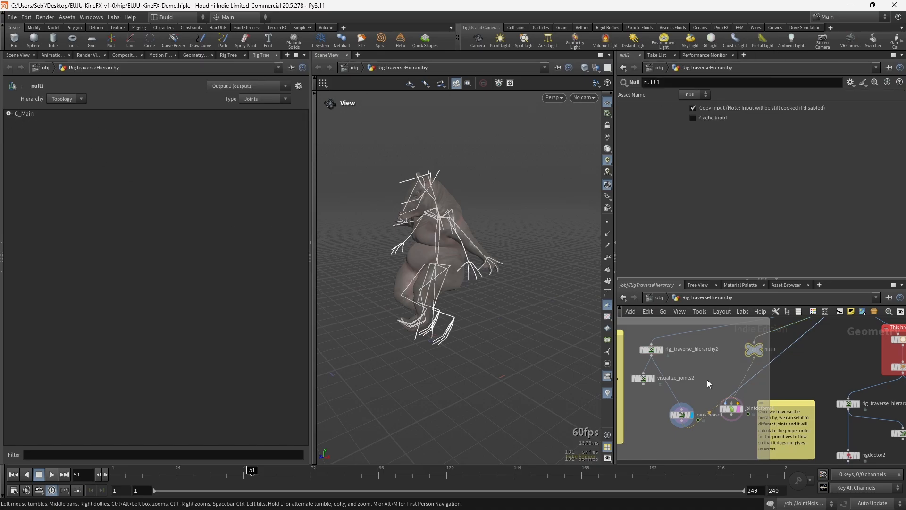
{"action": "left_click", "coordinate": [681, 414]}
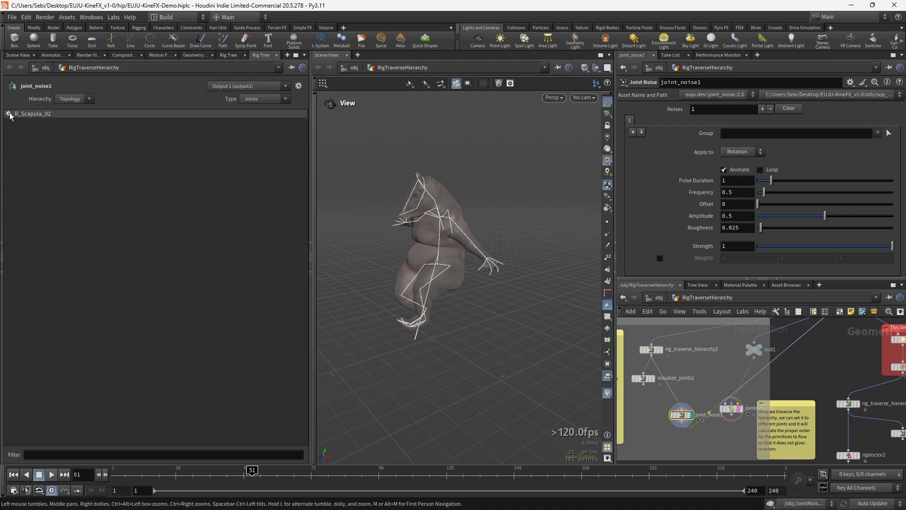
{"action": "left_click_drag", "start_coordinate": [508, 236], "coordinate": [446, 237]}
Inspect the hierarchy of reverse1 in the broken-hierarchy branch and display its connected joint visualizer
{"action": "middle_click_drag", "start_coordinate": [730, 434], "coordinate": [674, 417]}
{"action": "scroll", "coordinate": [674, 417], "scroll_direction": "down", "scroll_amount": 1}
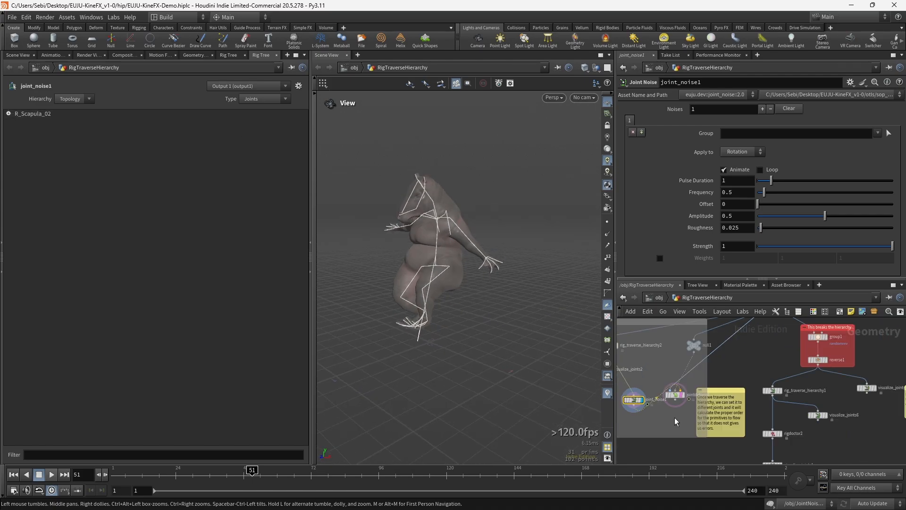
{"action": "middle_click_drag", "start_coordinate": [779, 357], "coordinate": [654, 382]}
{"action": "scroll", "coordinate": [752, 418], "scroll_direction": "up", "scroll_amount": 1}
{"action": "left_click_drag", "start_coordinate": [637, 399], "coordinate": [651, 435]}
{"action": "left_click", "coordinate": [691, 394]}
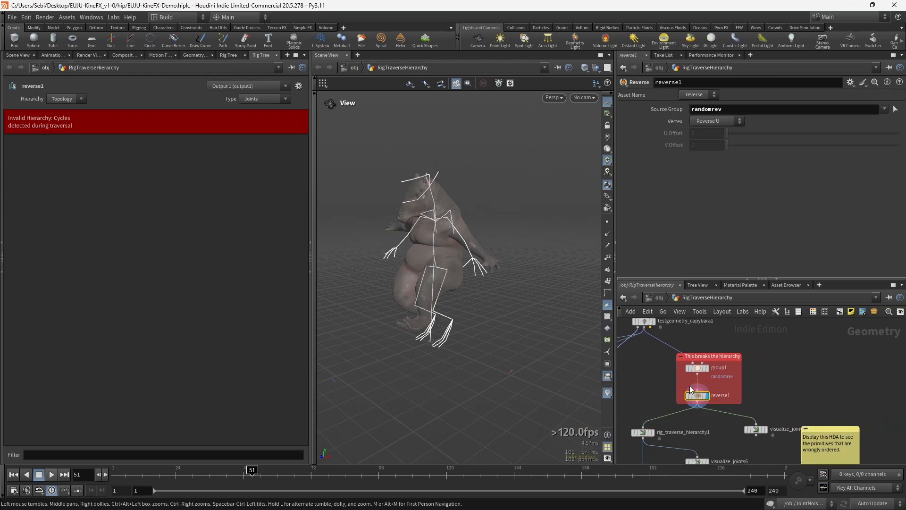
{"action": "left_click", "coordinate": [765, 429]}
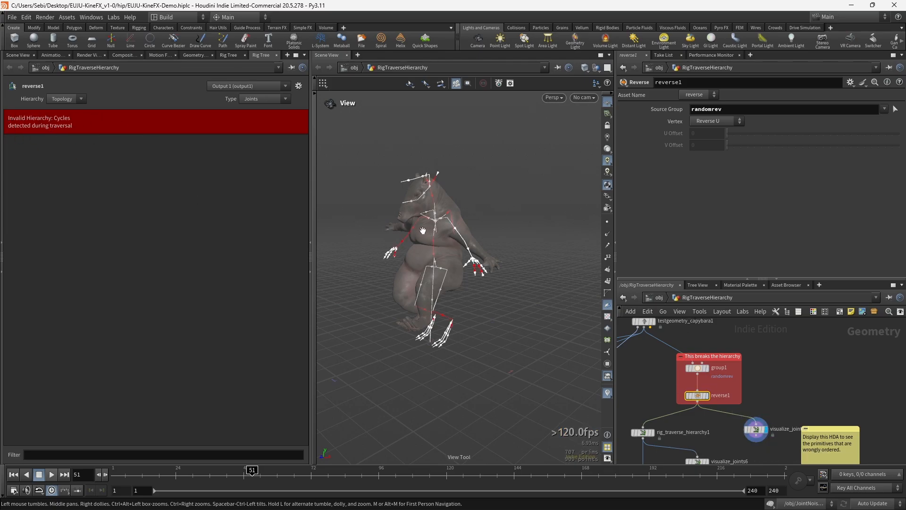
Examine the wrongly ordered primitives marked in red across the whole skeleton
{"action": "scroll", "coordinate": [422, 231], "scroll_direction": "up", "scroll_amount": 4}
{"action": "left_click_drag", "start_coordinate": [439, 229], "coordinate": [472, 230]}
{"action": "middle_click_drag", "start_coordinate": [633, 395], "coordinate": [666, 363]}
{"action": "left_click", "coordinate": [676, 378]}
{"action": "mouse_move", "coordinate": [425, 278]}
{"action": "right_mouse_down"}
{"action": "mouse_move", "coordinate": [416, 277]}
{"action": "mouse_move", "coordinate": [457, 263]}
{"action": "mouse_move", "coordinate": [434, 275]}
{"action": "right_mouse_up"}
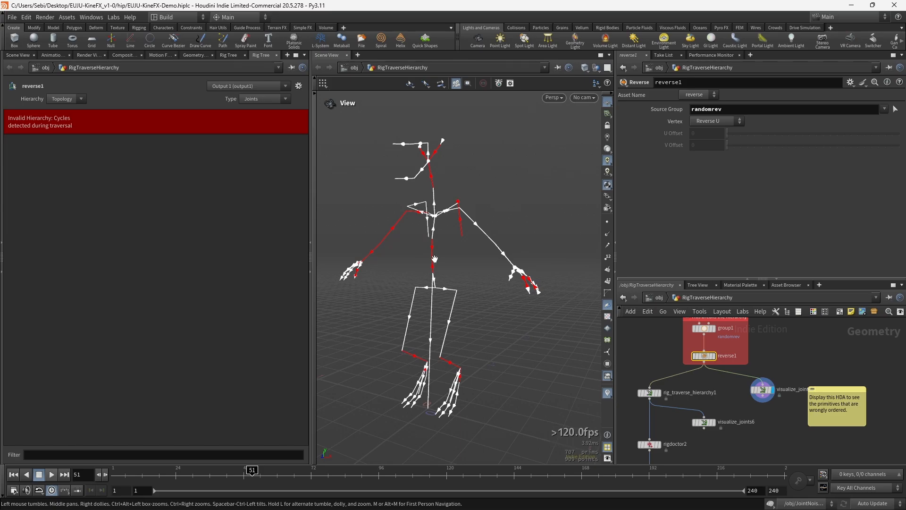
{"action": "scroll", "coordinate": [415, 362], "scroll_direction": "up", "scroll_amount": 6}
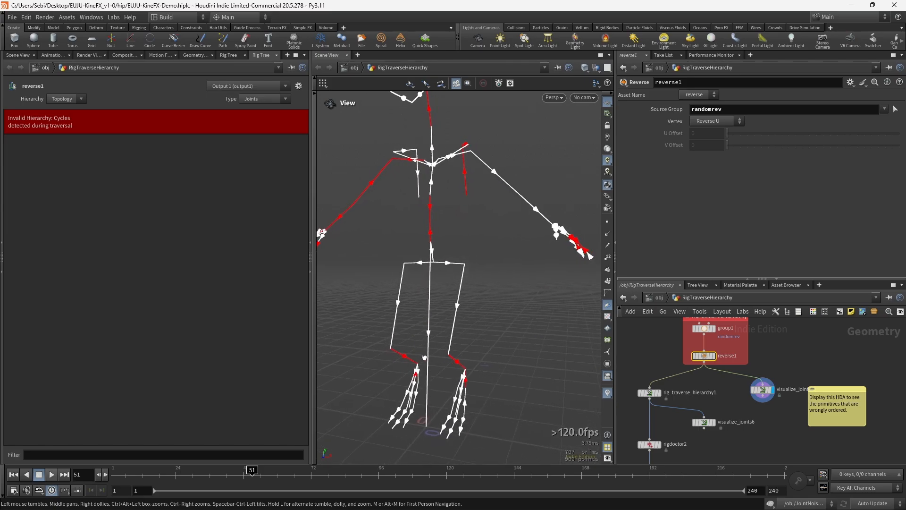
{"action": "left_click_drag", "start_coordinate": [412, 356], "coordinate": [414, 355]}
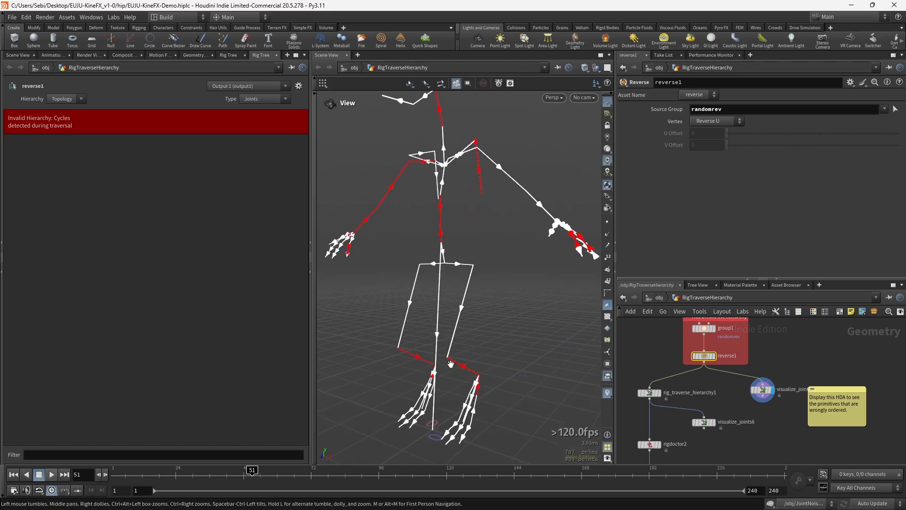
Examine the direction of the red finger joints on the hand up close
{"action": "left_click_drag", "start_coordinate": [510, 345], "coordinate": [525, 320]}
{"action": "right_click_drag", "start_coordinate": [565, 255], "coordinate": [695, 224]}
{"action": "middle_click_drag", "start_coordinate": [542, 271], "coordinate": [485, 283]}
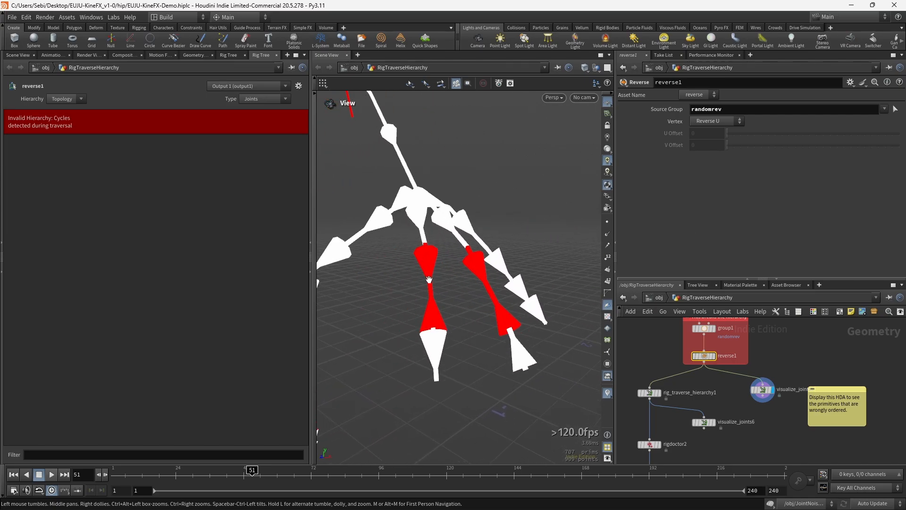
{"action": "left_click_drag", "start_coordinate": [429, 279], "coordinate": [437, 299]}
{"action": "right_click_drag", "start_coordinate": [437, 299], "coordinate": [371, 284]}
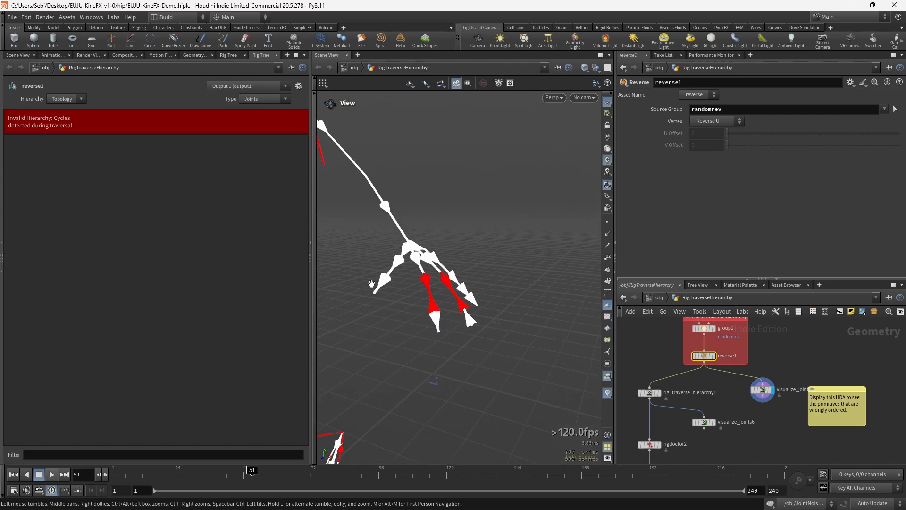
Examine the conflicting joint directions along the spine and again on the full skeleton
{"action": "middle_click_drag", "start_coordinate": [336, 279], "coordinate": [464, 287]}
{"action": "right_click_drag", "start_coordinate": [363, 250], "coordinate": [487, 216]}
{"action": "left_click_drag", "start_coordinate": [393, 254], "coordinate": [411, 293]}
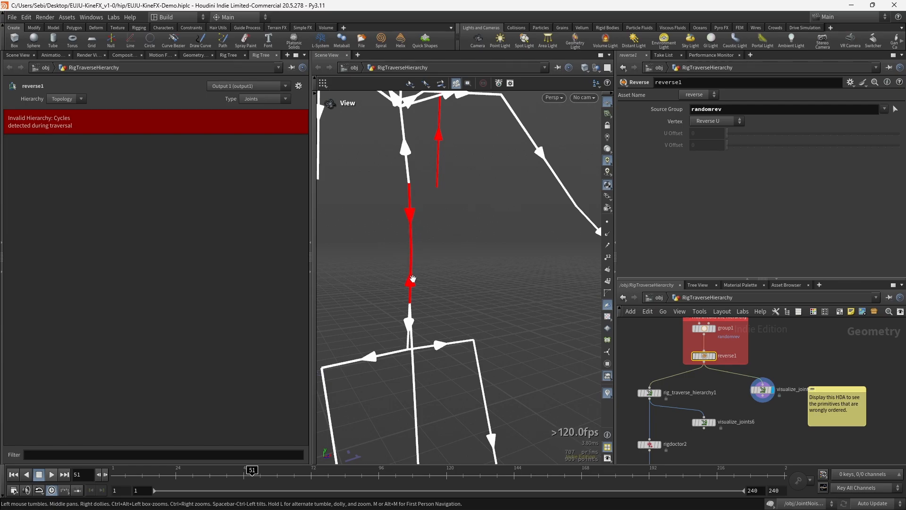
{"action": "left_click_drag", "start_coordinate": [412, 279], "coordinate": [326, 276]}
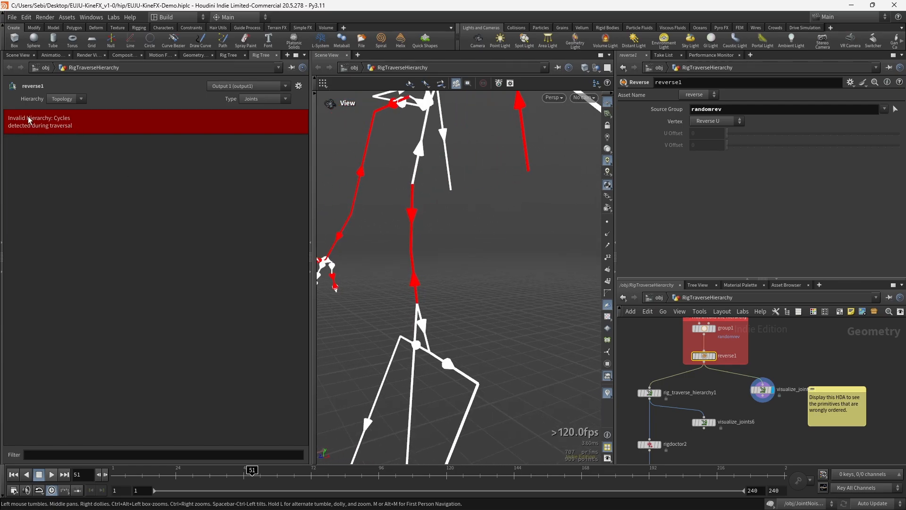
{"action": "right_click_drag", "start_coordinate": [463, 274], "coordinate": [418, 307]}
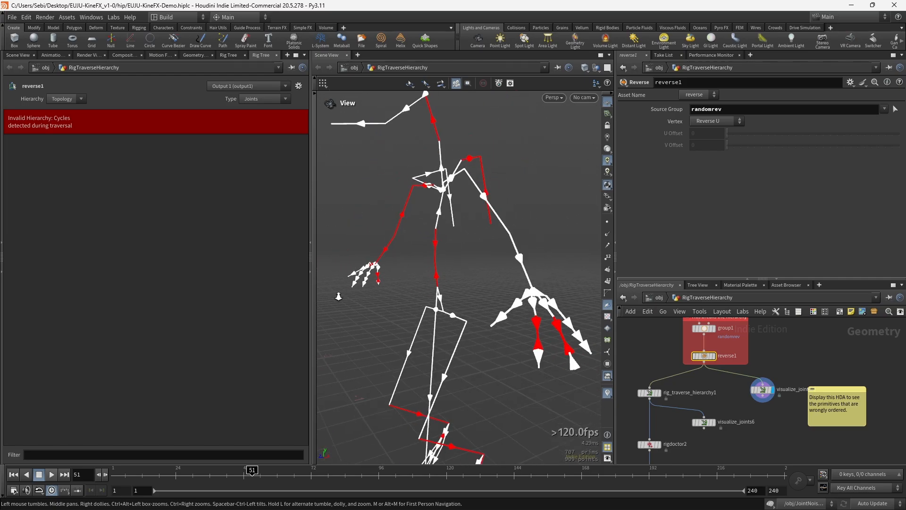
{"action": "left_click_drag", "start_coordinate": [417, 307], "coordinate": [453, 292]}
{"action": "right_click_drag", "start_coordinate": [453, 293], "coordinate": [405, 333]}
{"action": "left_click_drag", "start_coordinate": [405, 334], "coordinate": [395, 215]}
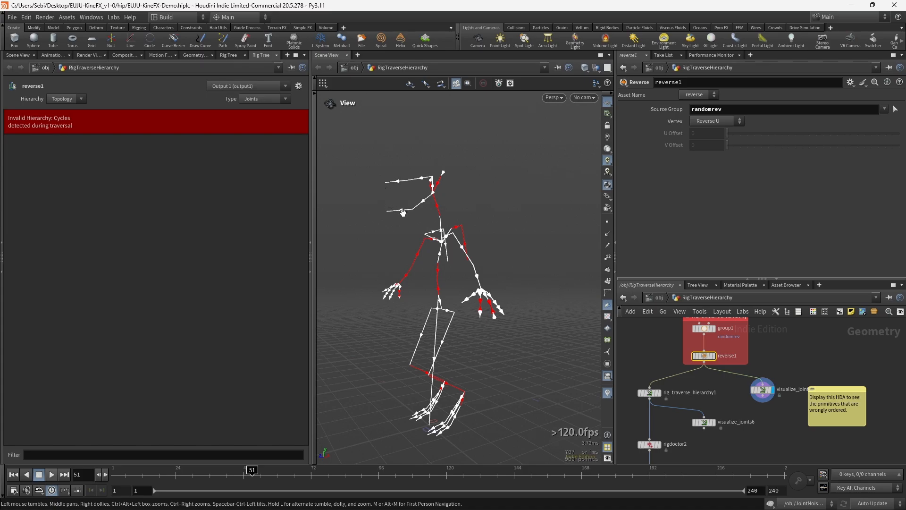
{"action": "left_click_drag", "start_coordinate": [399, 253], "coordinate": [436, 257]}
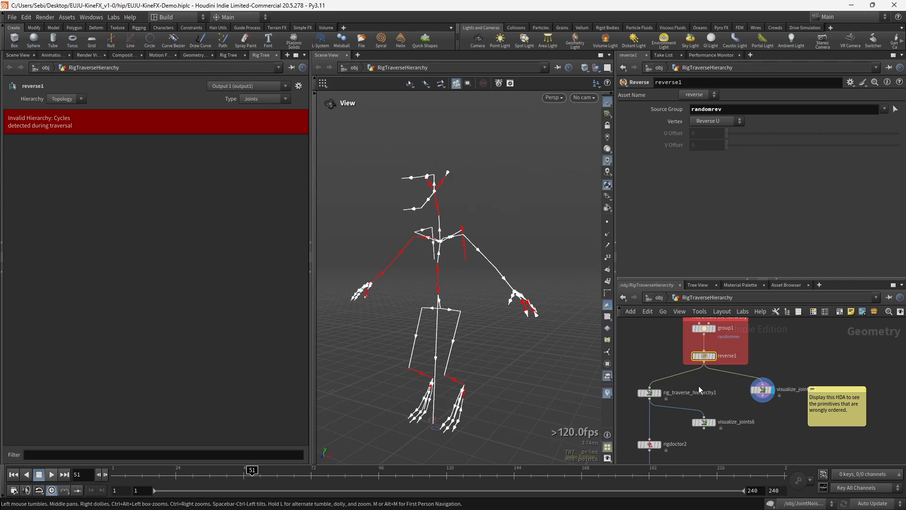
Inspect the hierarchy of rig_traverse_hierarchy1 and display its corrected joint directions with visualize_joints6
{"action": "middle_click_drag", "start_coordinate": [699, 384], "coordinate": [721, 373]}
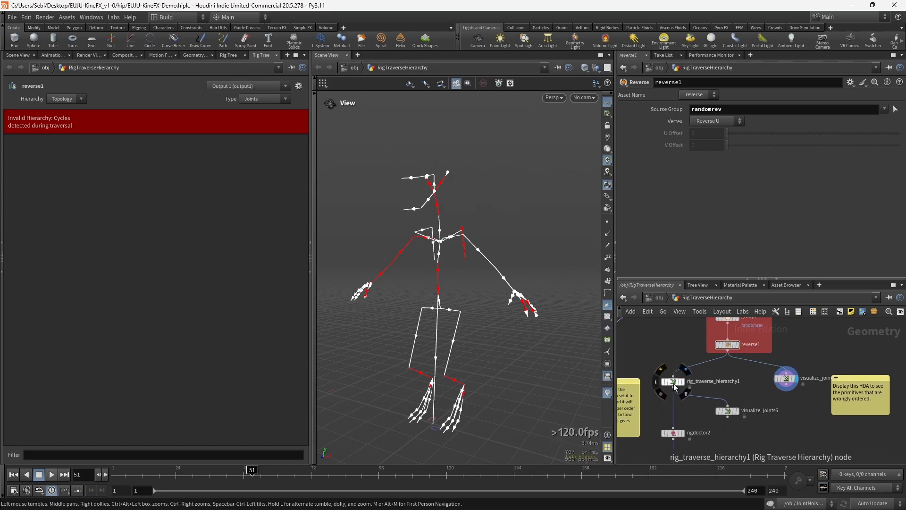
{"action": "left_click", "coordinate": [673, 381]}
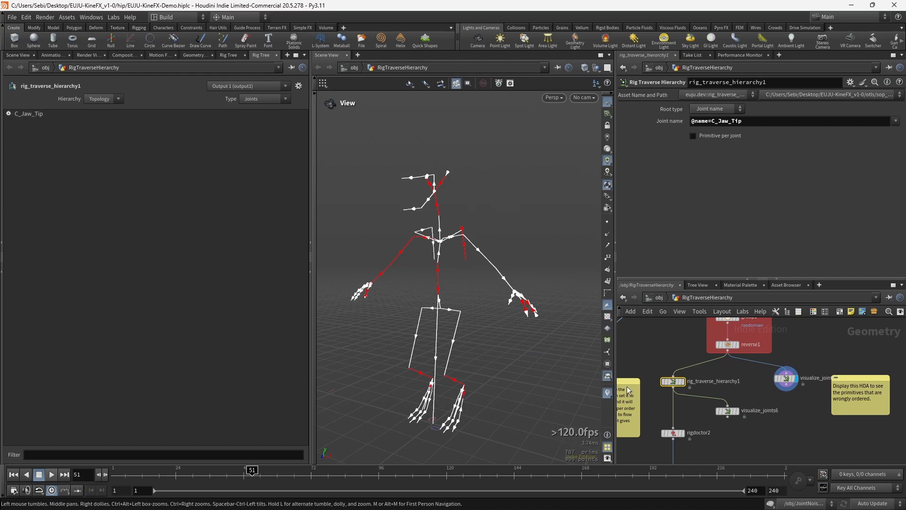
{"action": "left_click", "coordinate": [725, 411]}
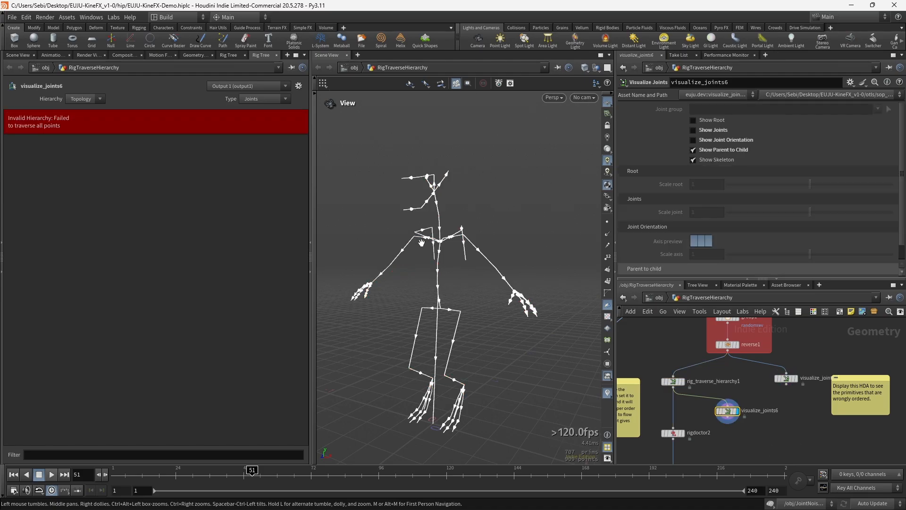
Display the rigdoctor2 output, followed by the joint orientations from visualize_joints1 at the end of the branch
{"action": "left_click_drag", "start_coordinate": [658, 364], "coordinate": [688, 394]}
{"action": "middle_click_drag", "start_coordinate": [688, 411], "coordinate": [691, 360]}
{"action": "left_click_drag", "start_coordinate": [690, 365], "coordinate": [671, 394]}
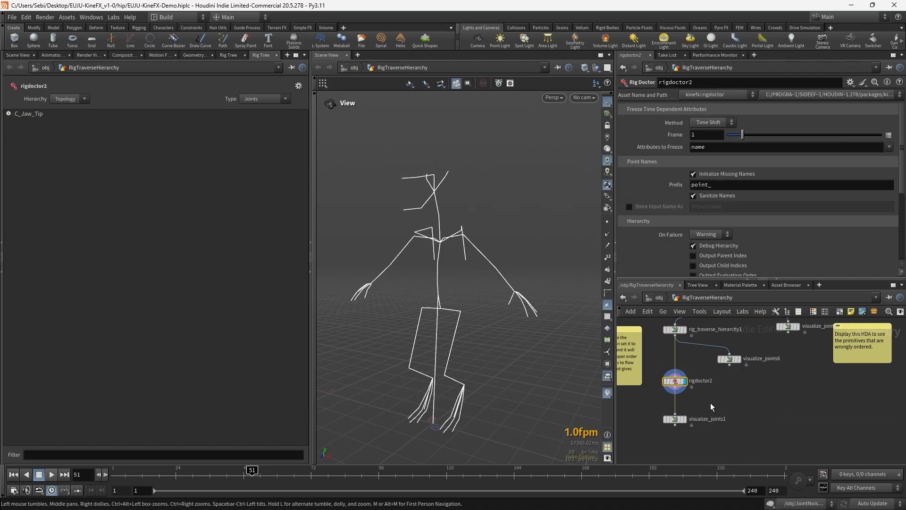
{"action": "left_click", "coordinate": [675, 419]}
{"action": "mouse_move", "coordinate": [457, 371]}
{"action": "left_mouse_down"}
{"action": "mouse_move", "coordinate": [565, 370]}
{"action": "mouse_move", "coordinate": [441, 373]}
{"action": "left_mouse_up"}
Check the settings and rooted hierarchy of rig_traverse_hierarchy1 while the joint orientations stay displayed
{"action": "middle_click_drag", "start_coordinate": [729, 402], "coordinate": [826, 436]}
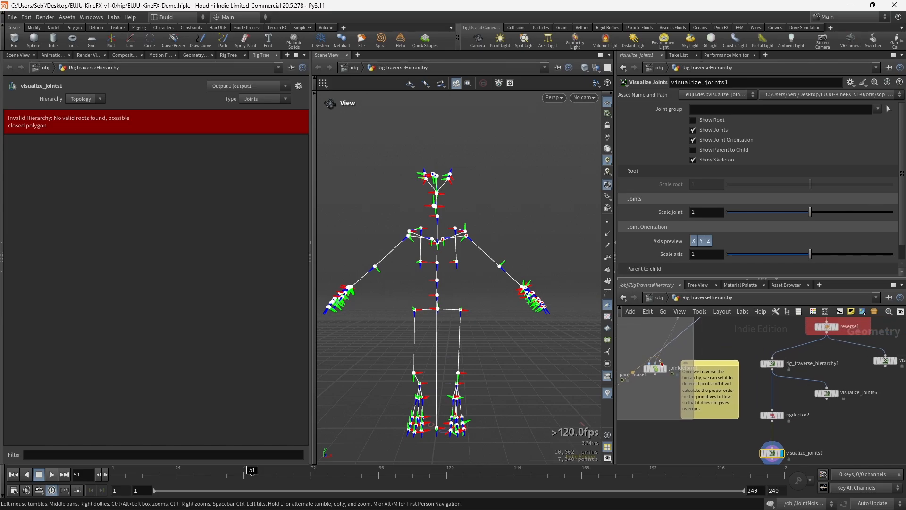
{"action": "left_click", "coordinate": [772, 363]}
{"action": "middle_click_drag", "start_coordinate": [902, 429], "coordinate": [764, 416]}
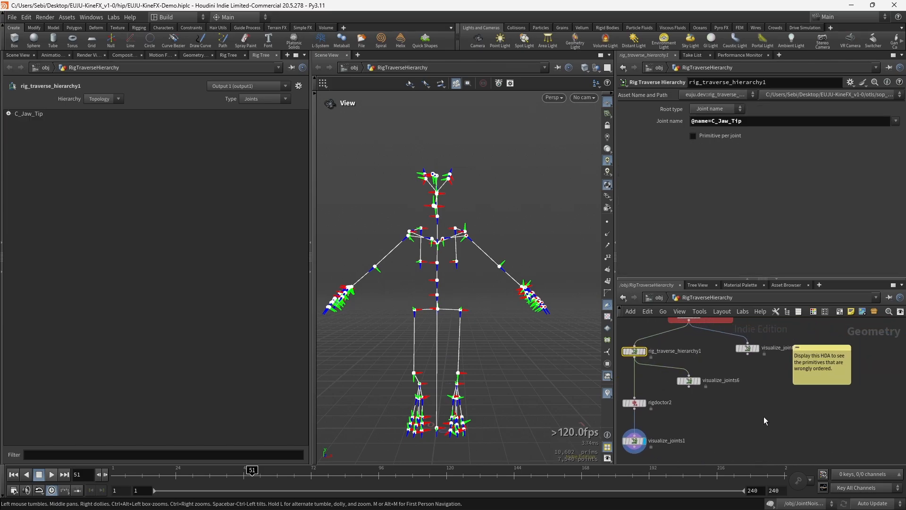
Enter the VisualizeJoints network and close the extra scene view so one large viewport shows the geometry
{"action": "key", "text": "u"}
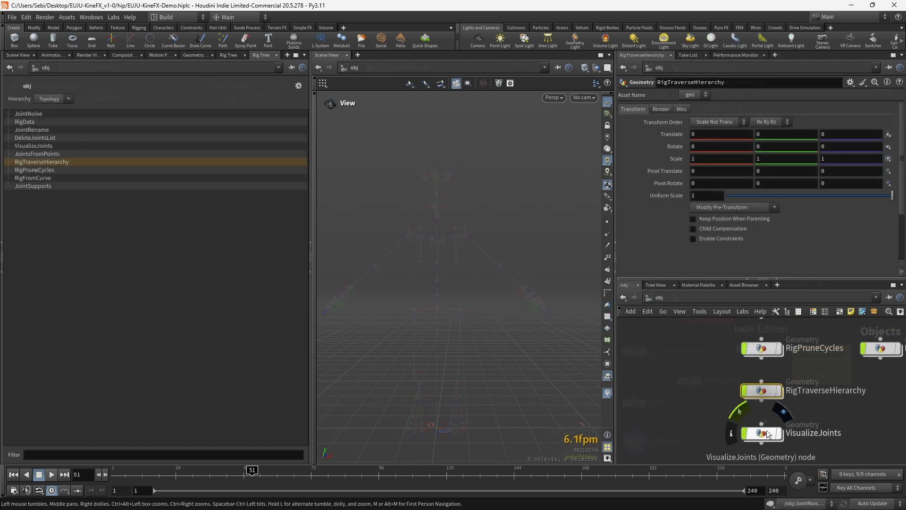
{"action": "left_click", "coordinate": [767, 433]}
{"action": "middle_click_drag", "start_coordinate": [768, 434], "coordinate": [765, 394]}
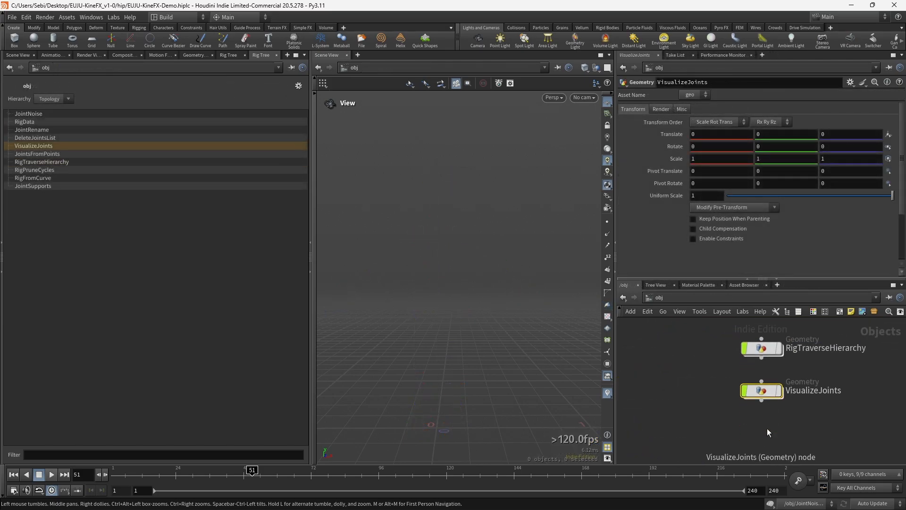
{"action": "double_click", "coordinate": [765, 393]}
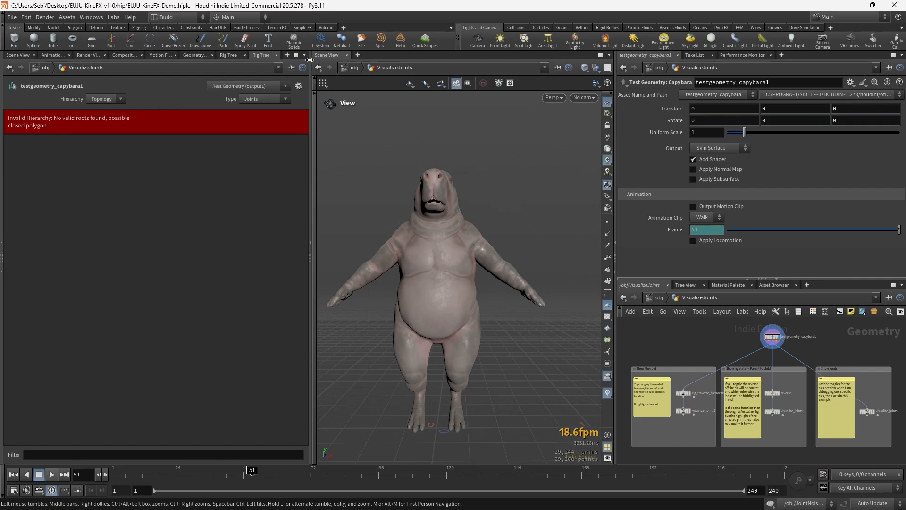
{"action": "left_click", "coordinate": [348, 56]}
{"action": "left_click", "coordinate": [18, 55]}
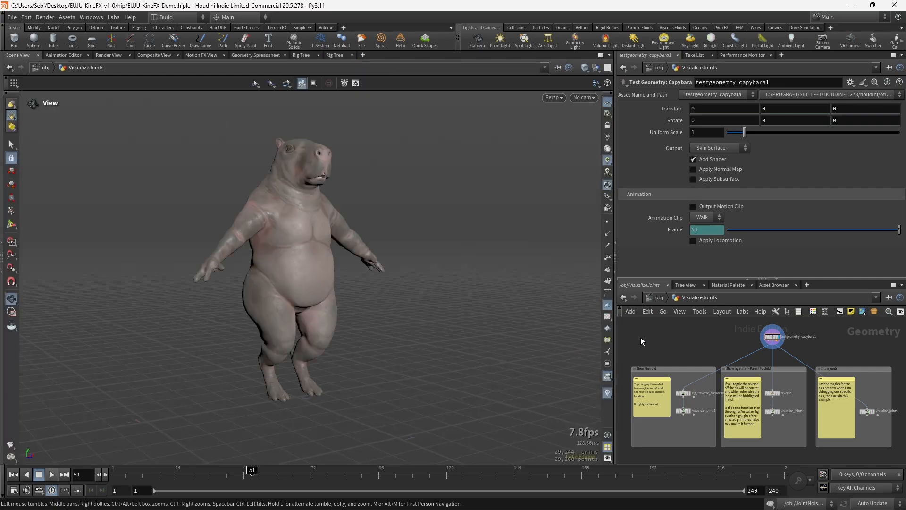
{"action": "key", "text": "Tab"}
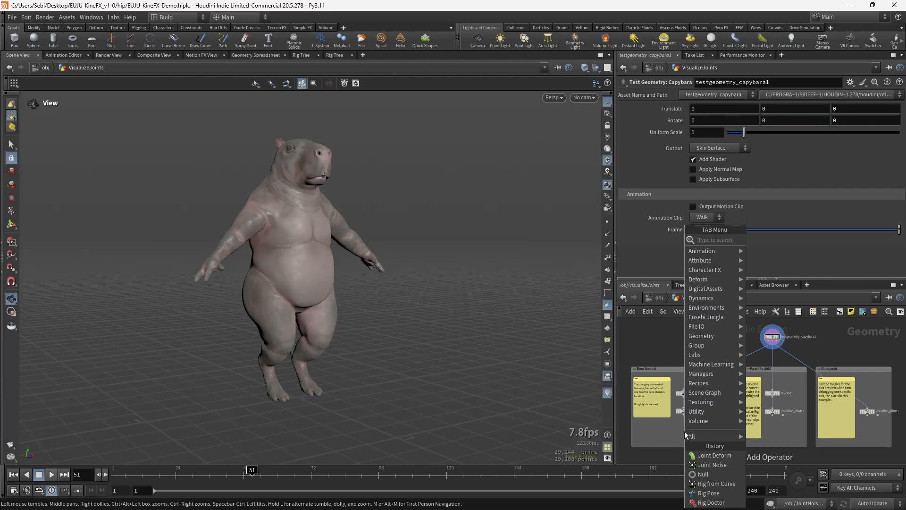
{"action": "type", "text": "visualize rig"}
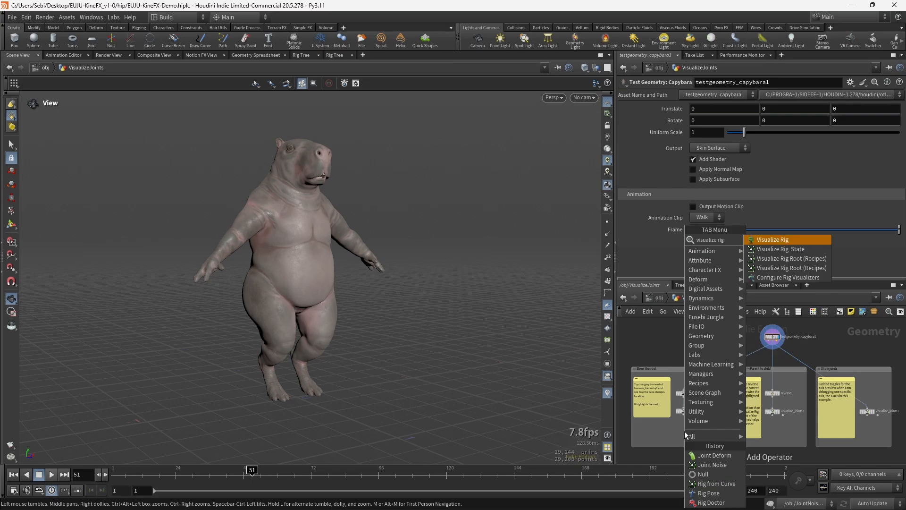
{"action": "key", "text": "Escape"}
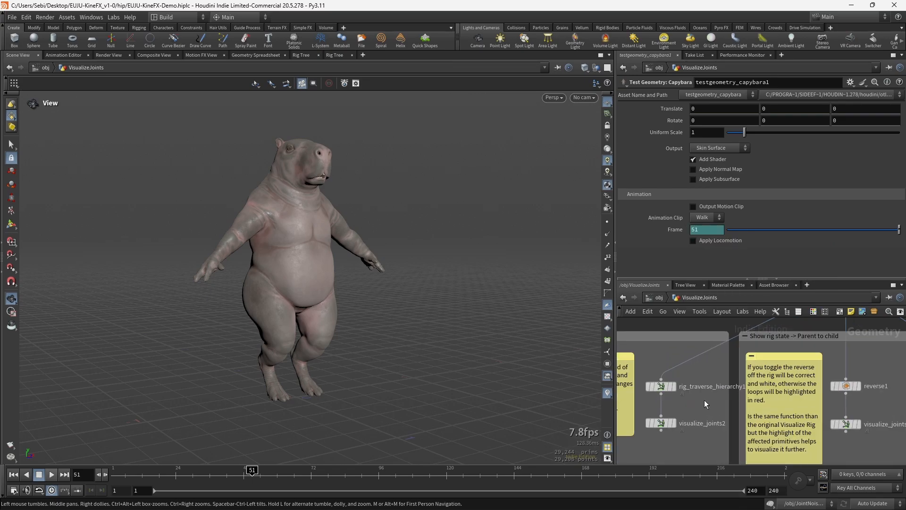
Check rig_traverse_hierarchy1 in the root example and display visualize_joints2
{"action": "scroll", "coordinate": [702, 400], "scroll_direction": "up", "scroll_amount": 3}
{"action": "left_click", "coordinate": [657, 375]}
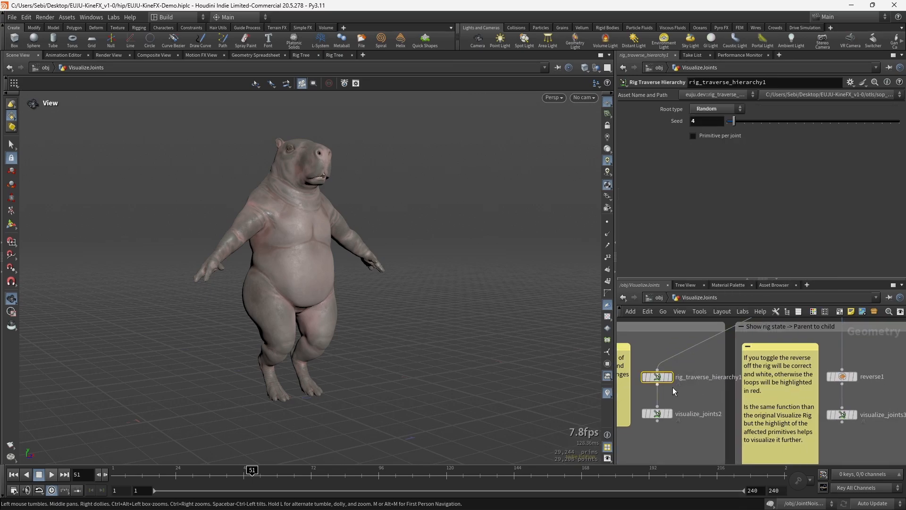
{"action": "left_click", "coordinate": [657, 413]}
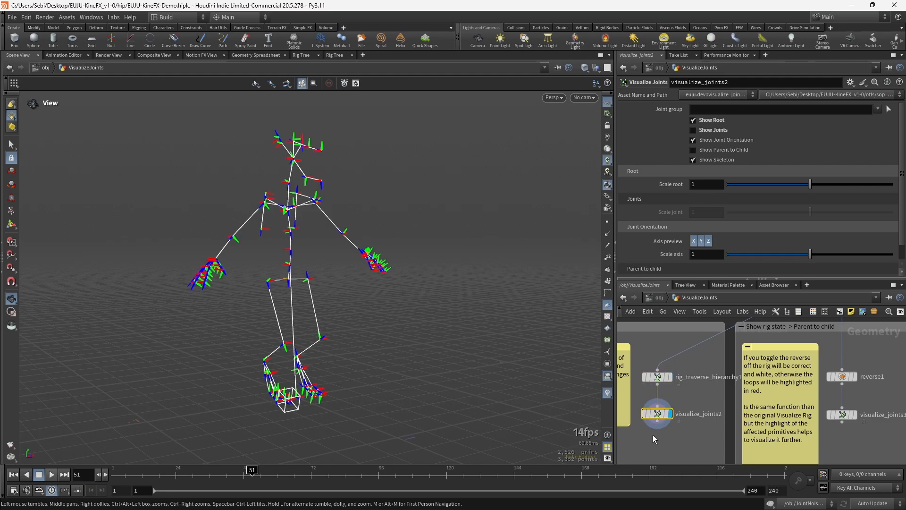
{"action": "middle_click_drag", "start_coordinate": [648, 430], "coordinate": [672, 425]}
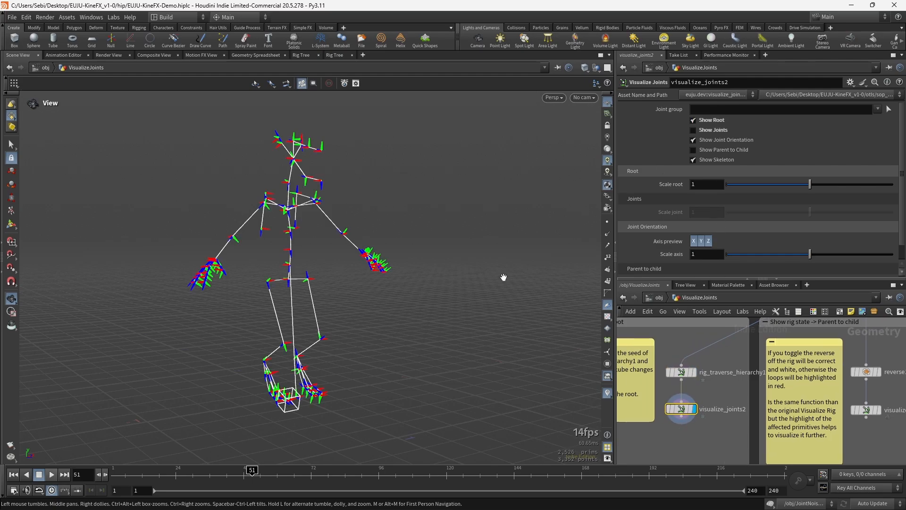
Turn off the root marker on visualize_joints2 while viewing the skeleton's feet up close
{"action": "left_click_drag", "start_coordinate": [336, 387], "coordinate": [372, 366]}
{"action": "scroll", "coordinate": [372, 366], "scroll_direction": "up", "scroll_amount": 5}
{"action": "left_click", "coordinate": [713, 121]}
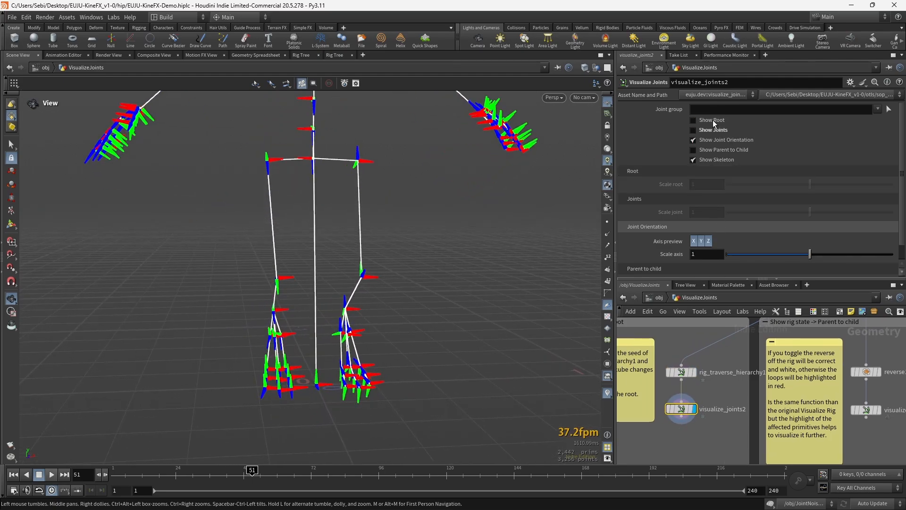
{"action": "left_click", "coordinate": [713, 120]}
{"action": "left_click", "coordinate": [712, 120]}
Limit the joint orientation preview on visualize_joints2 to the Z axis and examine it on the legs and hands
{"action": "scroll", "coordinate": [687, 247], "scroll_direction": "down", "scroll_amount": 1}
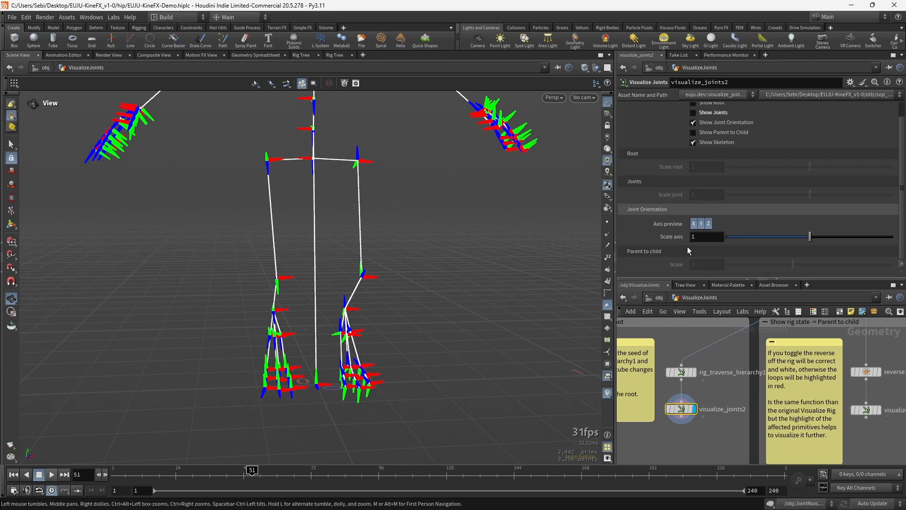
{"action": "left_click", "coordinate": [695, 226]}
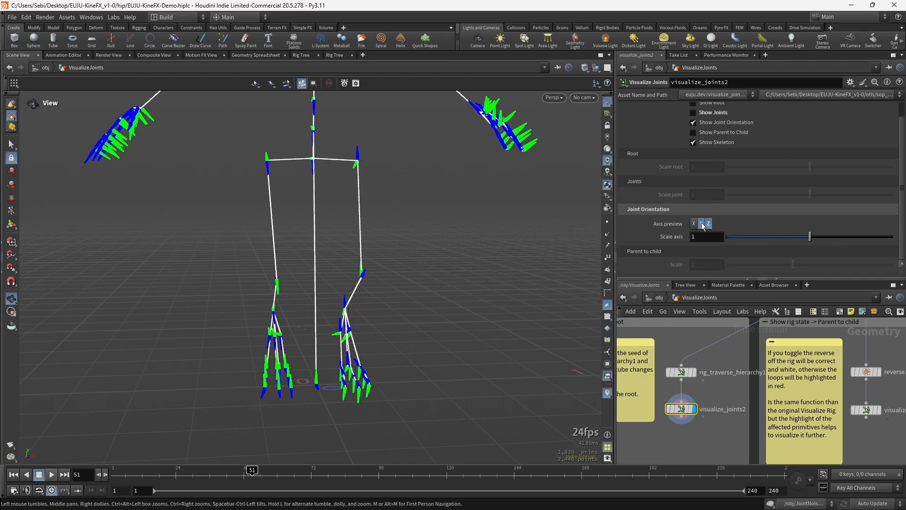
{"action": "left_click", "coordinate": [702, 224]}
{"action": "left_click_drag", "start_coordinate": [358, 307], "coordinate": [181, 359]}
{"action": "right_click_drag", "start_coordinate": [441, 241], "coordinate": [585, 187]}
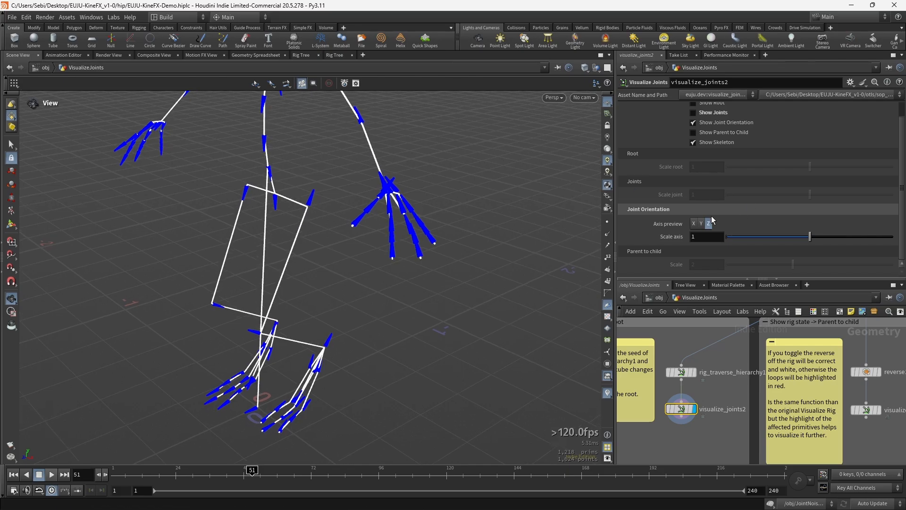
Switch the joint orientation preview to the X axis only and examine it across the skeleton
{"action": "left_click", "coordinate": [702, 223]}
{"action": "left_click", "coordinate": [693, 224]}
{"action": "left_click", "coordinate": [708, 223]}
{"action": "left_click", "coordinate": [702, 223]}
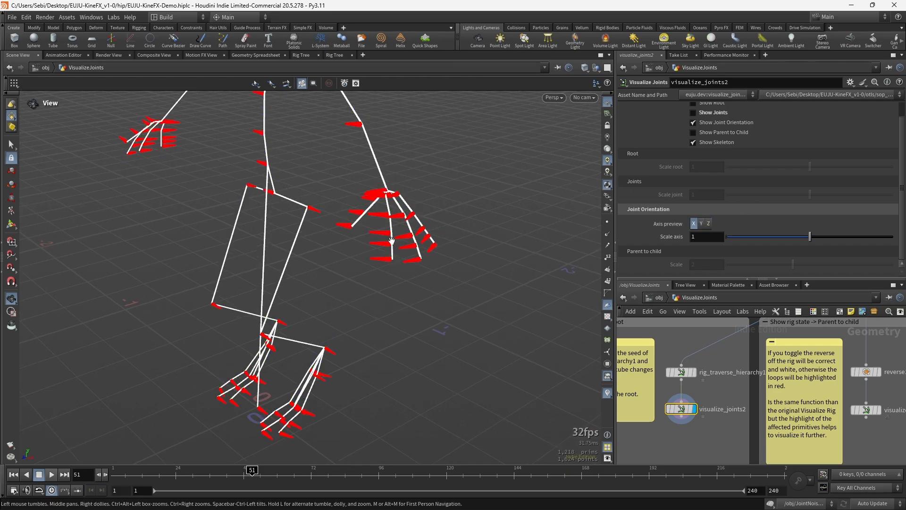
{"action": "left_click_drag", "start_coordinate": [391, 241], "coordinate": [373, 248]}
{"action": "right_click_drag", "start_coordinate": [373, 249], "coordinate": [352, 261]}
{"action": "left_click_drag", "start_coordinate": [352, 261], "coordinate": [332, 257]}
Try another axis scale, restore its default, and show the Y and Z orientation axes again
{"action": "mouse_move", "coordinate": [810, 237]}
{"action": "left_mouse_down"}
{"action": "mouse_move", "coordinate": [750, 238]}
{"action": "mouse_move", "coordinate": [799, 237]}
{"action": "left_mouse_up"}
{"action": "middle_click", "coordinate": [671, 237], "text": "ctrl"}
{"action": "left_click", "coordinate": [701, 224]}
{"action": "left_click", "coordinate": [708, 224]}
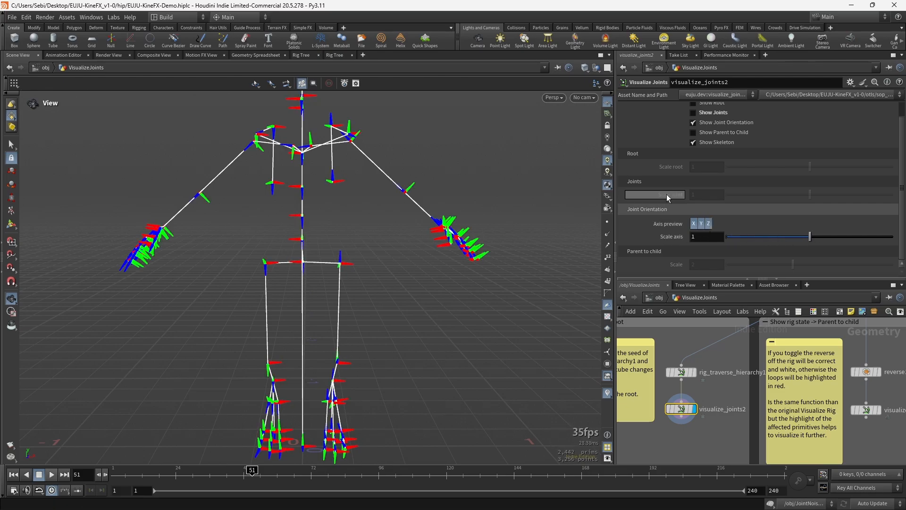
Try the root and joint display options on visualize_joints2, leaving joint markers on with joint orientation off
{"action": "scroll", "coordinate": [684, 192], "scroll_direction": "up", "scroll_amount": 1}
{"action": "left_click", "coordinate": [707, 130]}
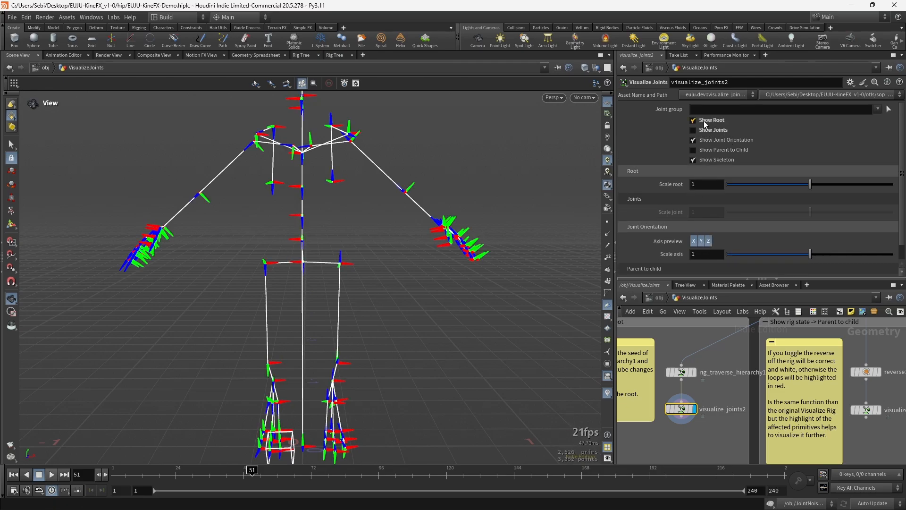
{"action": "left_click", "coordinate": [707, 131]}
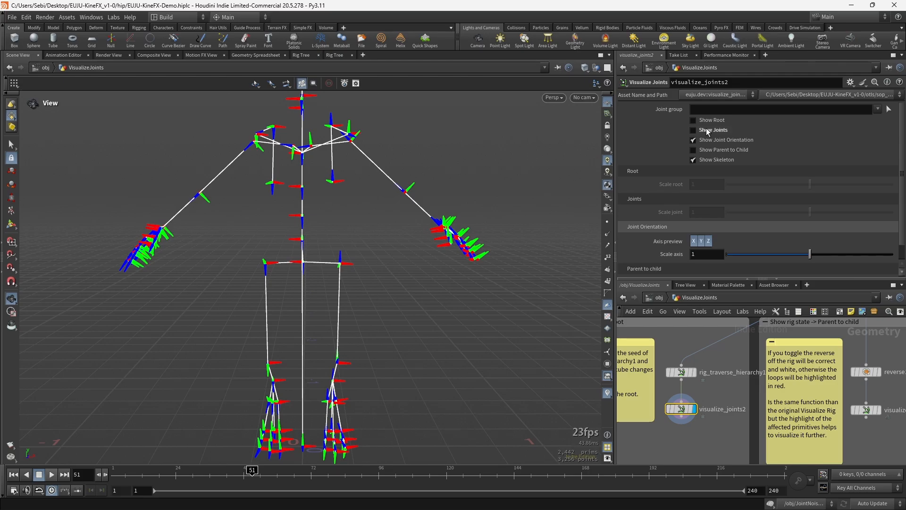
{"action": "left_click", "coordinate": [708, 131]}
{"action": "left_click", "coordinate": [709, 132]}
{"action": "left_click", "coordinate": [709, 132]}
{"action": "left_click", "coordinate": [710, 140]}
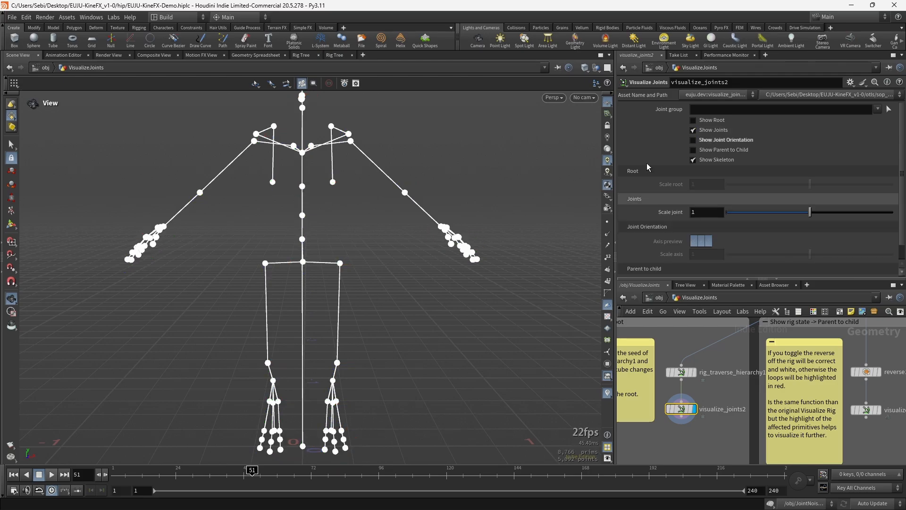
{"action": "left_click_drag", "start_coordinate": [415, 250], "coordinate": [390, 246]}
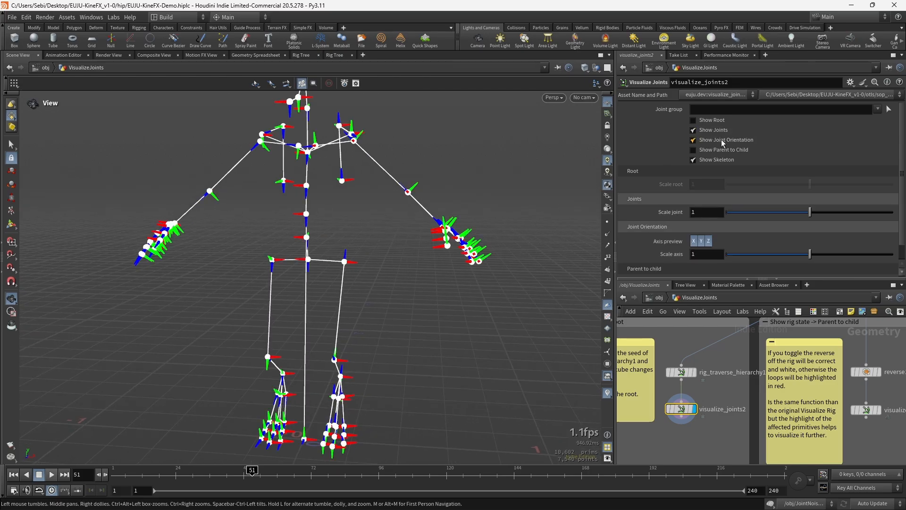
Turn off joints and joint orientation on visualize_joints2 and show the parent to child directions instead
{"action": "left_click", "coordinate": [721, 140]}
{"action": "left_click", "coordinate": [719, 131]}
{"action": "left_click", "coordinate": [728, 150]}
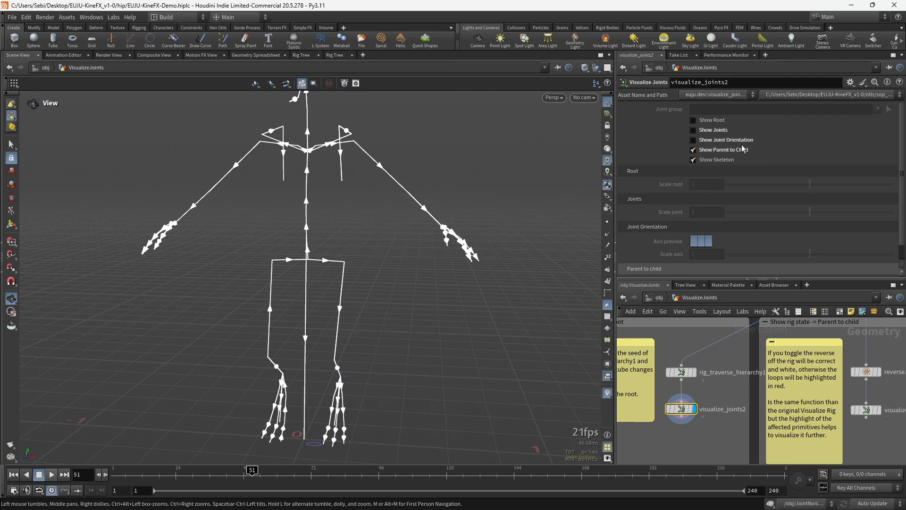
{"action": "left_click_drag", "start_coordinate": [307, 334], "coordinate": [337, 310]}
Display visualize_joints3 in the parent to child example and inspect the reverse1 node feeding it
{"action": "scroll", "coordinate": [738, 430], "scroll_direction": "down", "scroll_amount": 3}
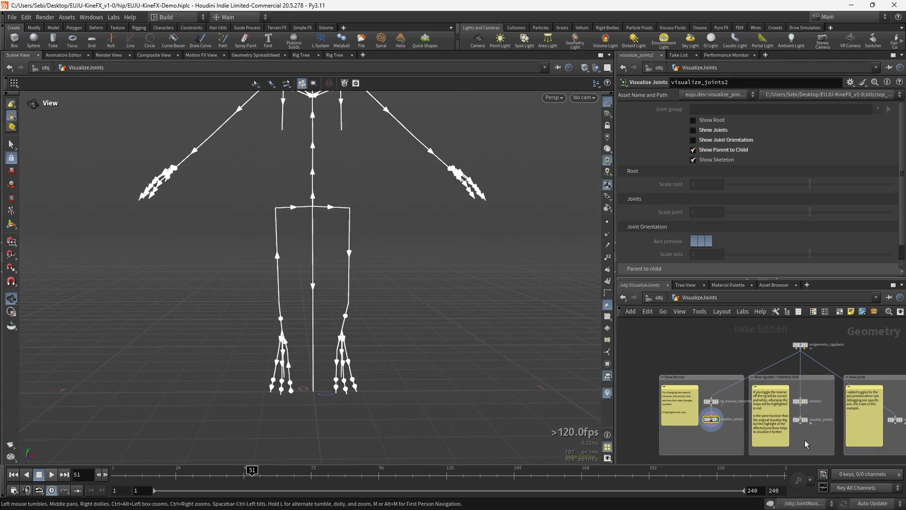
{"action": "middle_click_drag", "start_coordinate": [806, 443], "coordinate": [761, 428]}
{"action": "scroll", "coordinate": [765, 412], "scroll_direction": "up", "scroll_amount": 3}
{"action": "left_click", "coordinate": [751, 400]}
{"action": "left_click", "coordinate": [739, 362]}
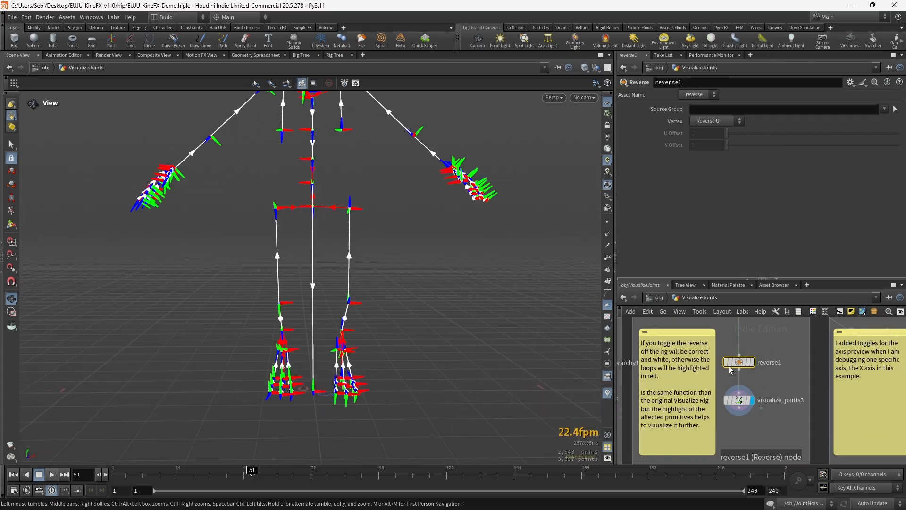
Turn off joint orientation on visualize_joints3 and examine the red-highlighted conflicting primitives up close
{"action": "middle_click_drag", "start_coordinate": [783, 399], "coordinate": [758, 427]}
{"action": "left_click", "coordinate": [714, 428]}
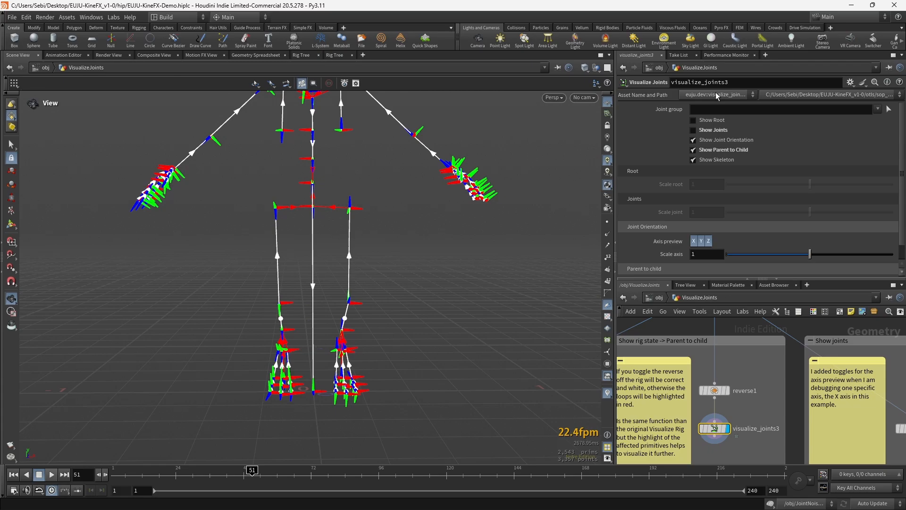
{"action": "left_click", "coordinate": [712, 140]}
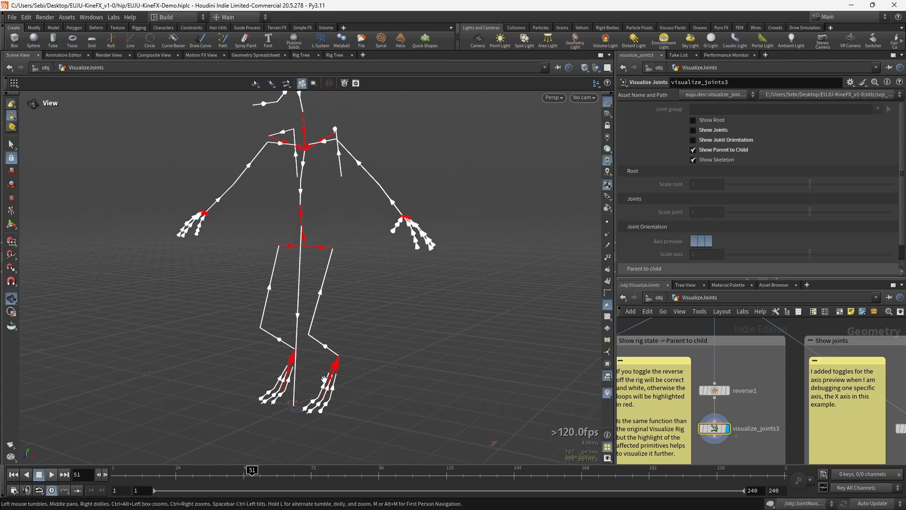
{"action": "middle_click_drag", "start_coordinate": [324, 380], "coordinate": [323, 333]}
{"action": "right_click_drag", "start_coordinate": [323, 333], "coordinate": [314, 207]}
{"action": "middle_click_drag", "start_coordinate": [313, 208], "coordinate": [310, 270]}
{"action": "mouse_move", "coordinate": [310, 271]}
{"action": "right_mouse_down"}
{"action": "mouse_move", "coordinate": [331, 263]}
{"action": "mouse_move", "coordinate": [305, 269]}
{"action": "mouse_move", "coordinate": [319, 270]}
{"action": "right_mouse_up"}
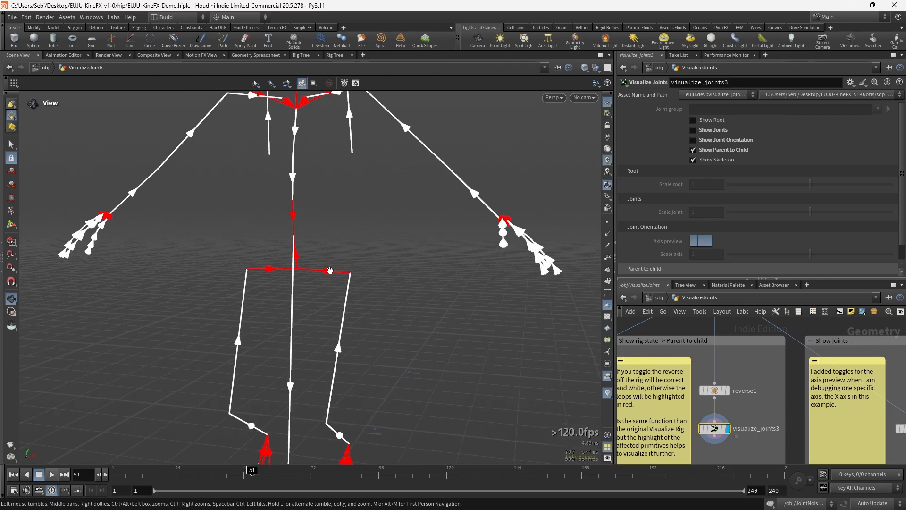
Examine the parent to child scale setting and the other display options of visualize_joints3
{"action": "scroll", "coordinate": [761, 213], "scroll_direction": "down", "scroll_amount": 1}
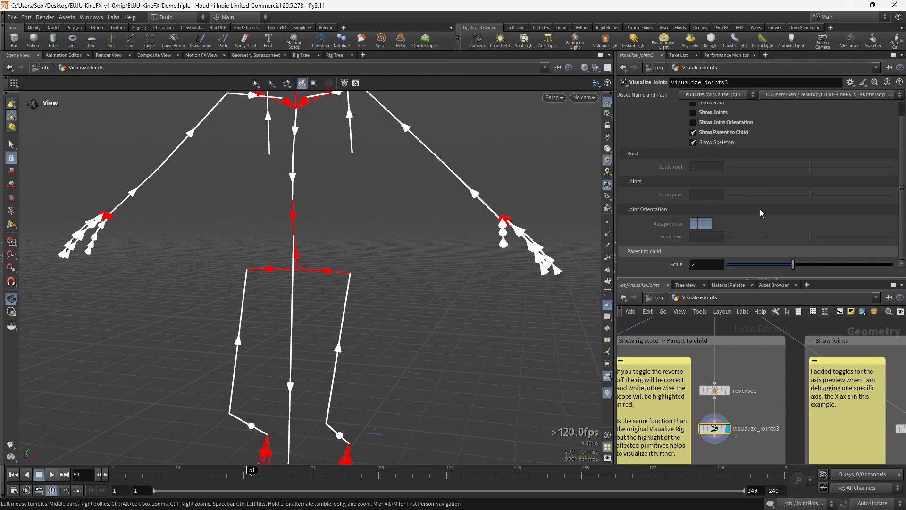
{"action": "mouse_move", "coordinate": [793, 264]}
{"action": "left_mouse_down"}
{"action": "mouse_move", "coordinate": [748, 265]}
{"action": "mouse_move", "coordinate": [826, 268]}
{"action": "mouse_move", "coordinate": [793, 265]}
{"action": "left_mouse_up"}
{"action": "scroll", "coordinate": [737, 231], "scroll_direction": "up", "scroll_amount": 1}
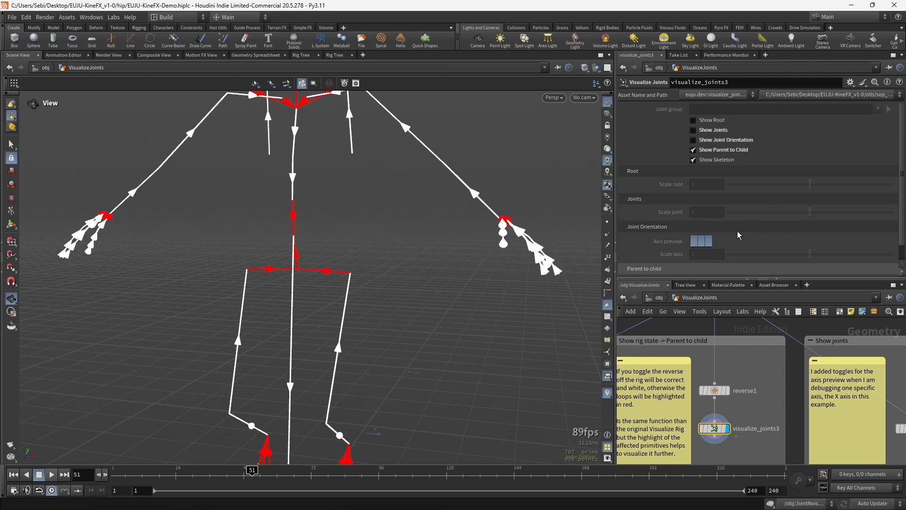
{"action": "scroll", "coordinate": [737, 231], "scroll_direction": "down", "scroll_amount": 1}
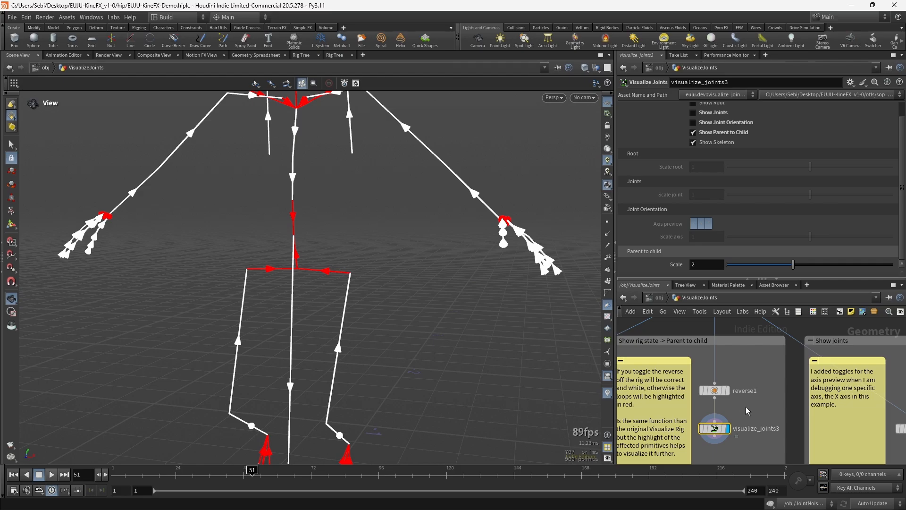
{"action": "scroll", "coordinate": [735, 184], "scroll_direction": "up", "scroll_amount": 1}
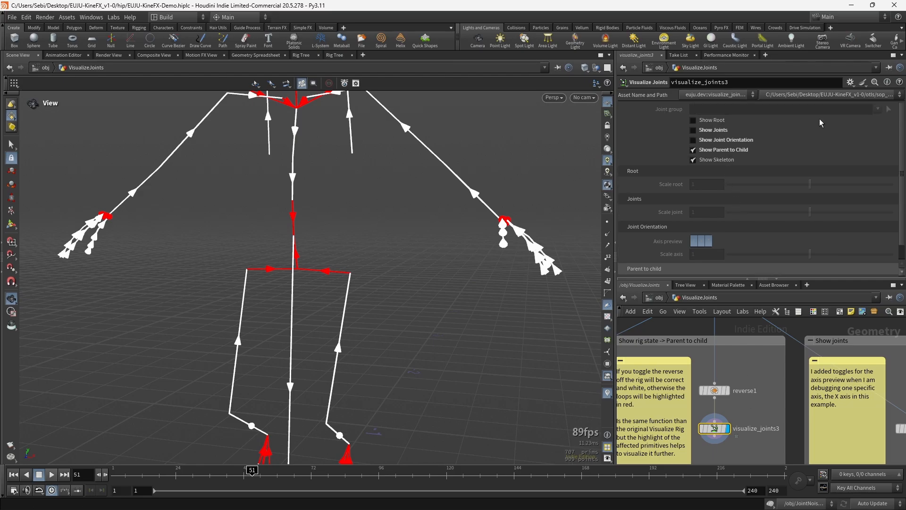
Show the joints on visualize_joints3 and start picking its joint group in the viewport
{"action": "left_click", "coordinate": [706, 130]}
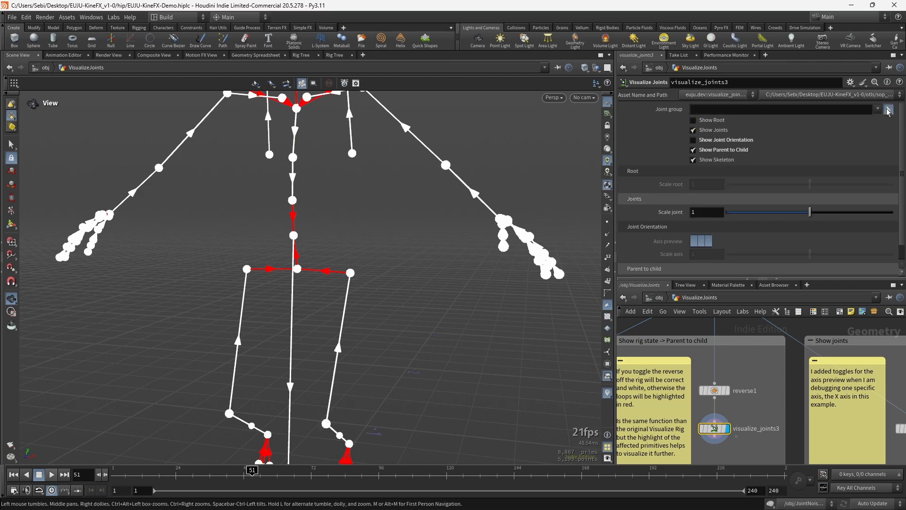
{"action": "left_click", "coordinate": [889, 110]}
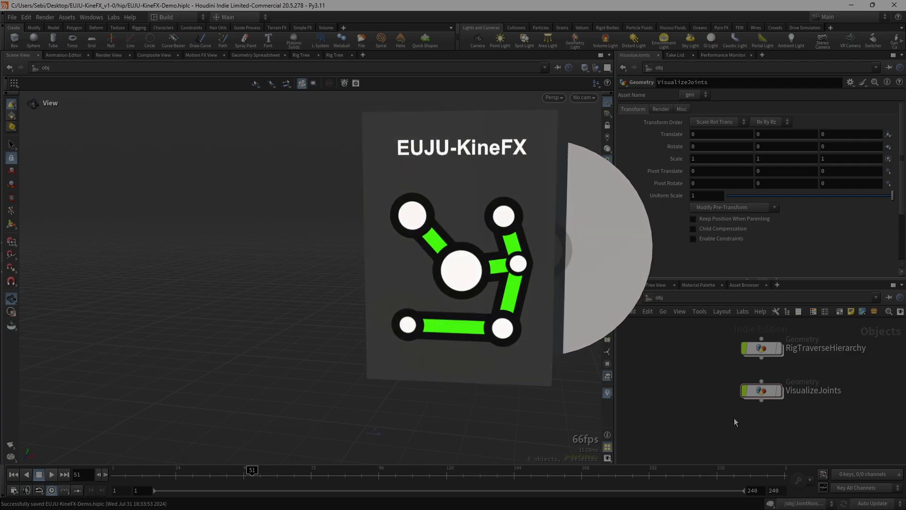